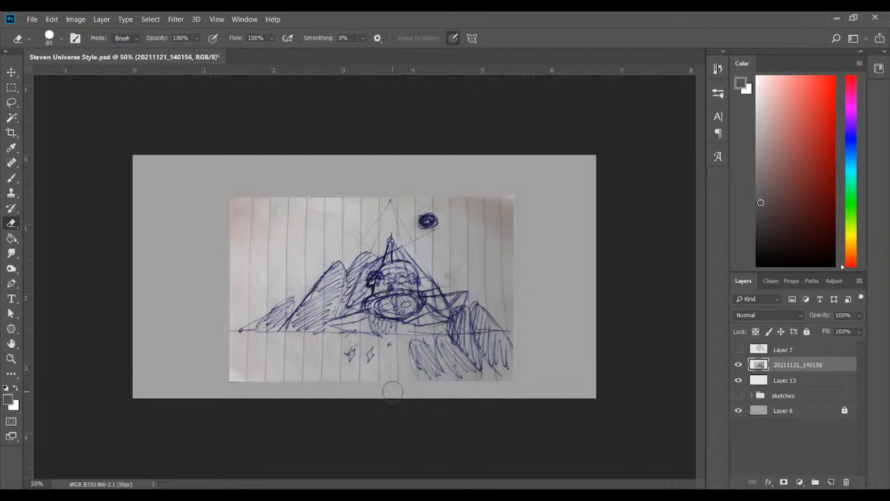
Switch from the Eraser to the Brush tool and keep its size at 18
left_click(15, 179)
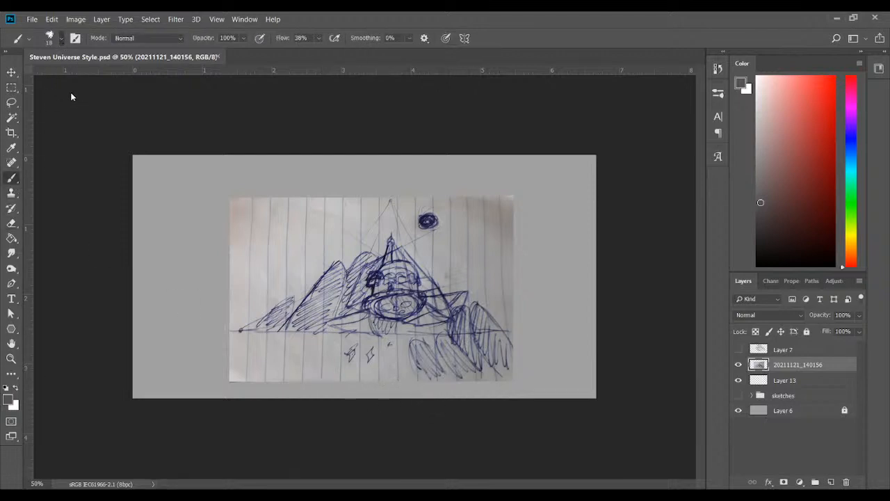
key("bracketleft")
key("bracketright")
Hide the 20211121_140156 photo layer, and show and expand the sketches group
left_click(739, 365)
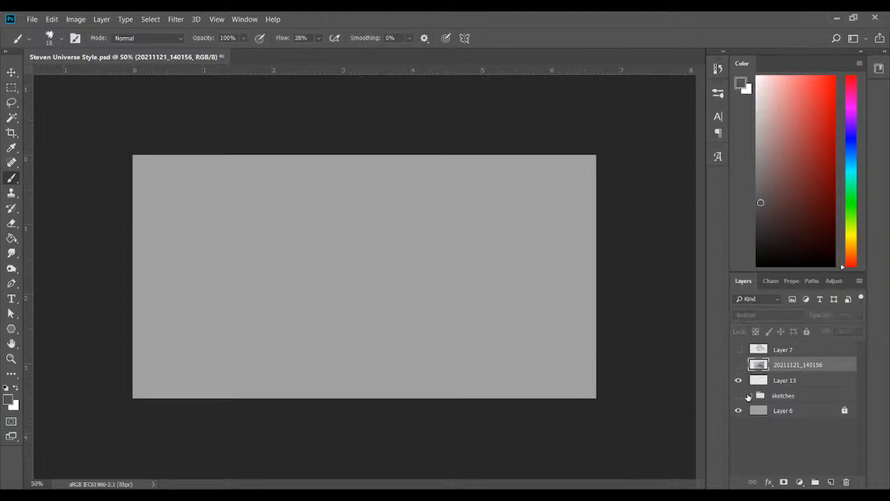
left_click(749, 397)
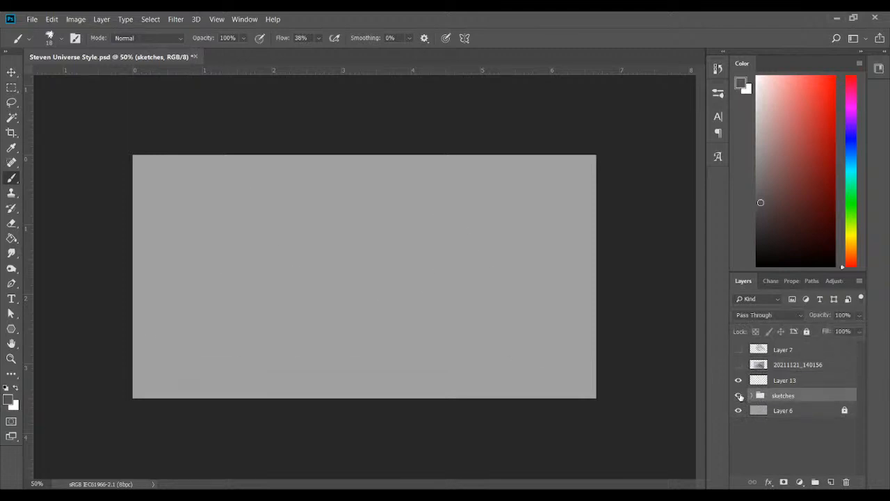
left_click(738, 395)
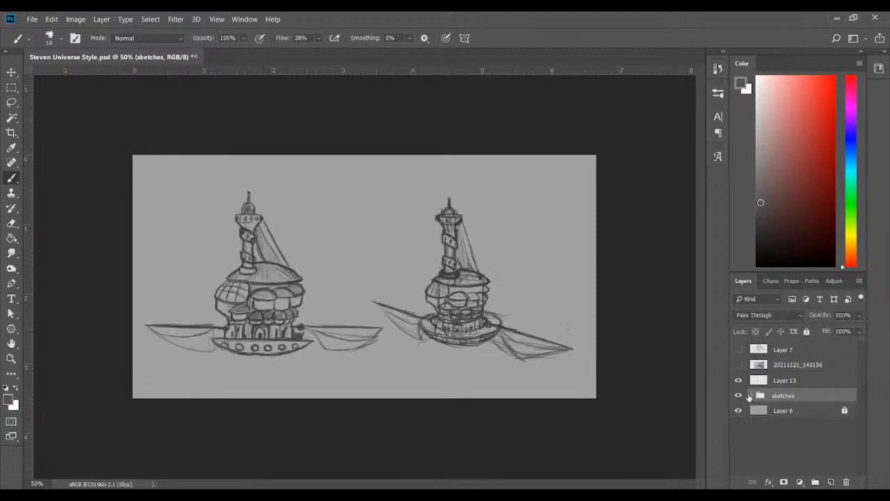
left_click(749, 396)
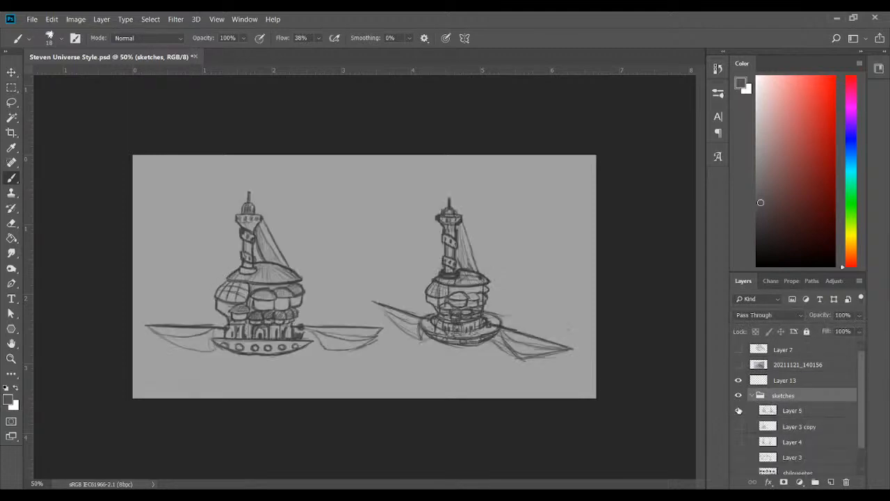
Hide Layer 5 and view the shiloueetes layer on its own, hiding it again when finished
left_click(738, 410)
scroll(859, 395, "down", 1)
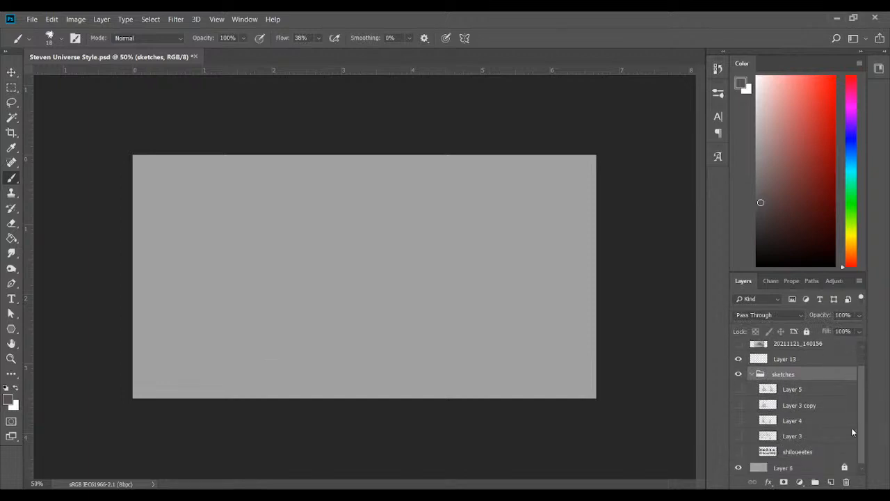
left_click(739, 453)
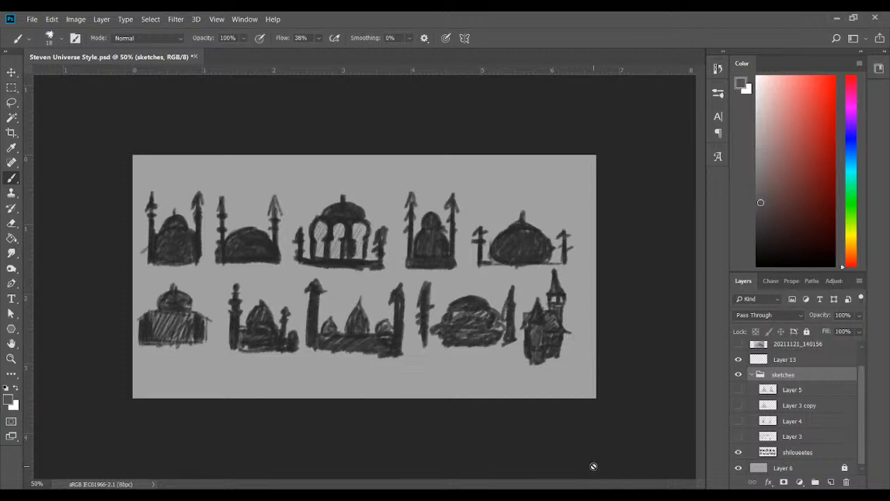
left_click(739, 453)
View the Layer 3 thumbnail sketches and the Layer 4 ship sketches one at a time, hiding each when finished
left_click(739, 436)
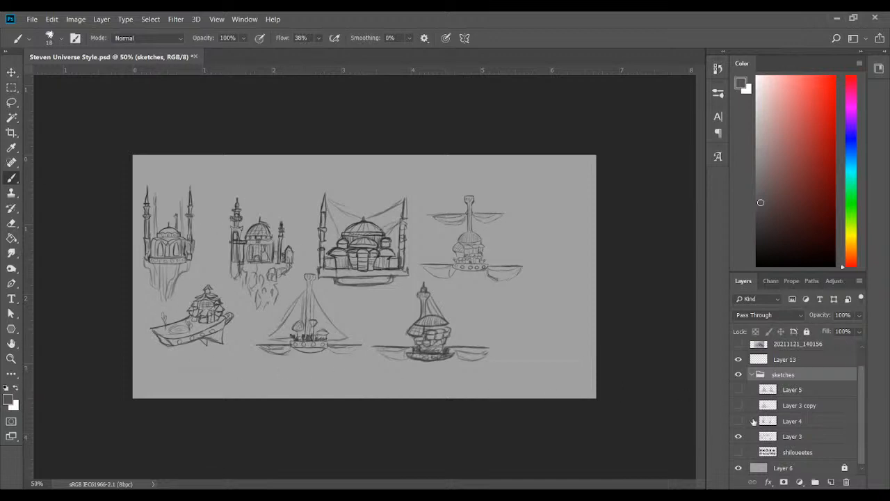
left_click(739, 436)
left_click(739, 420)
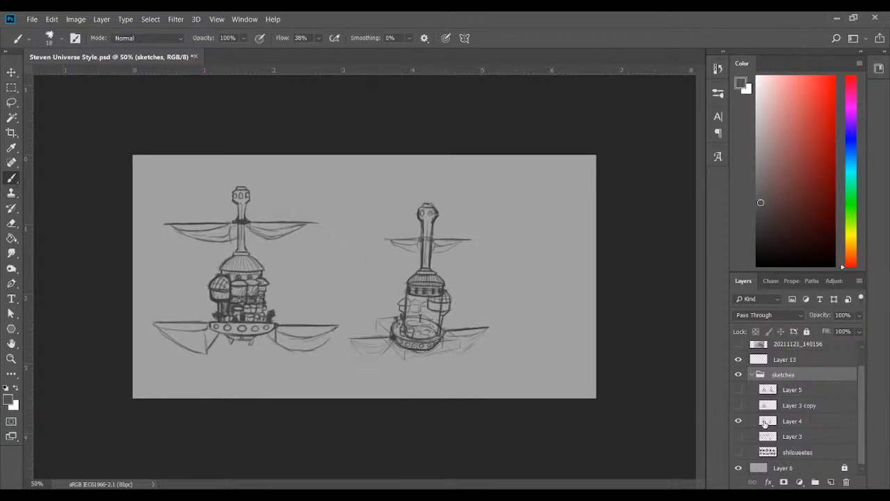
left_click(795, 420)
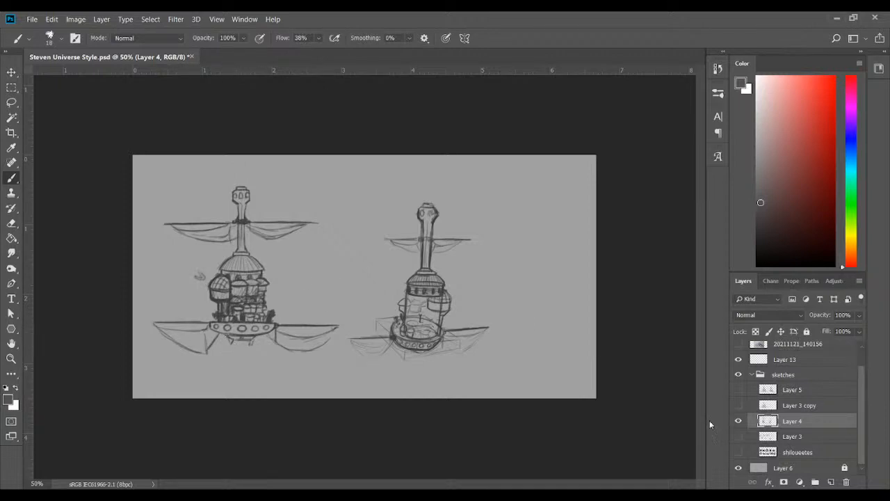
left_click(739, 421)
View the rough sketch on Layer 3 copy, hide it, and show and select the refined sketches on Layer 5
left_click(738, 405)
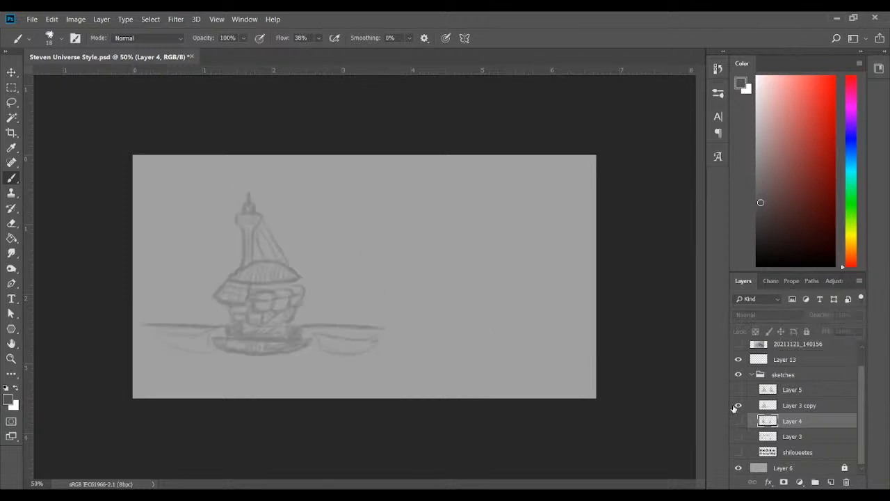
left_click(738, 405)
left_click(738, 389)
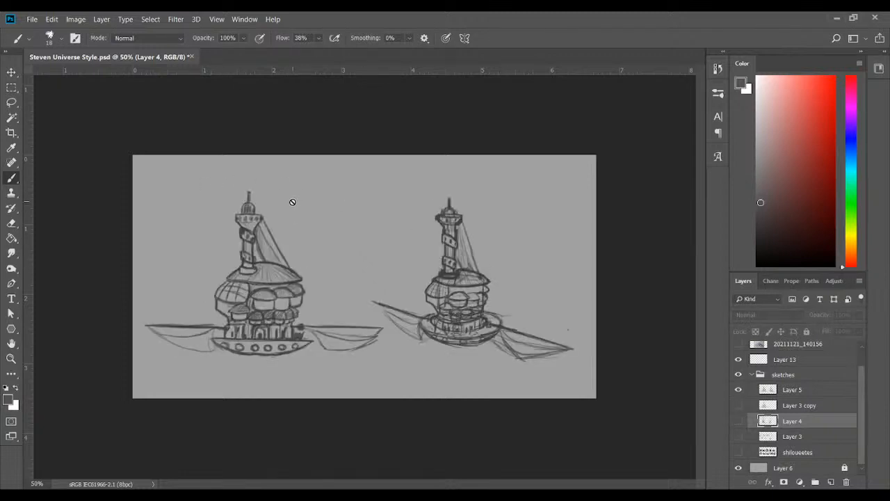
left_click(808, 393)
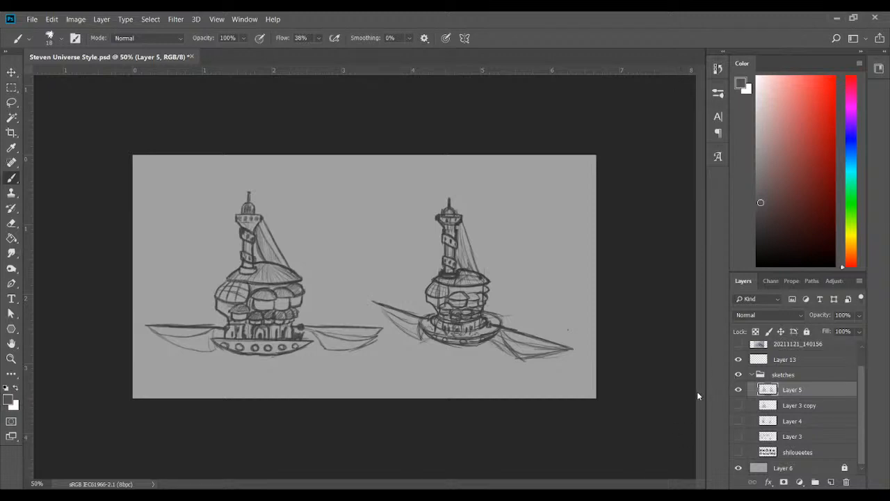
Hide and collapse the sketches group and show the 20211121_140156 photo layer again
left_click(739, 374)
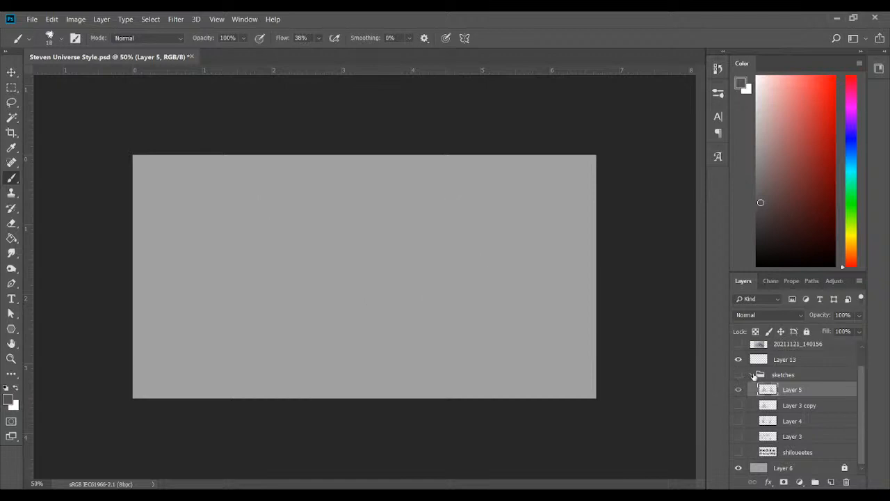
left_click(752, 374)
left_click(738, 365)
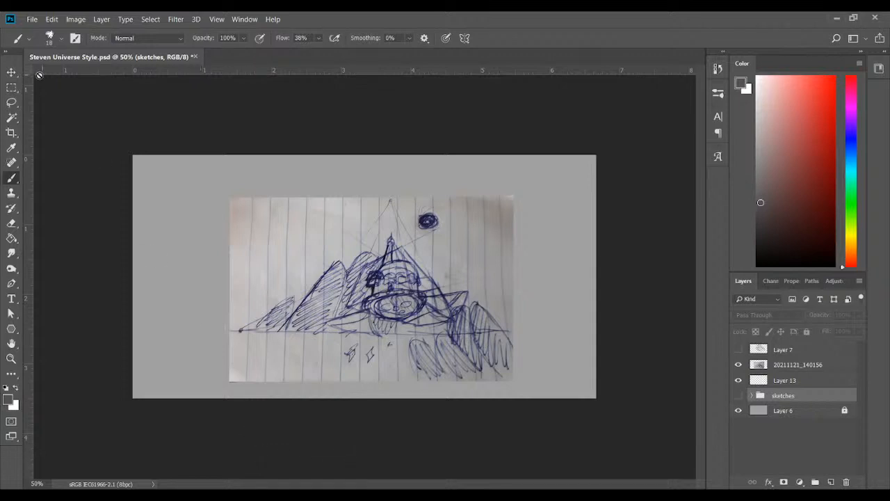
Use the Move tool's transform controls to enlarge the notebook photo to about 162% so it spans the canvas width
left_click(11, 73)
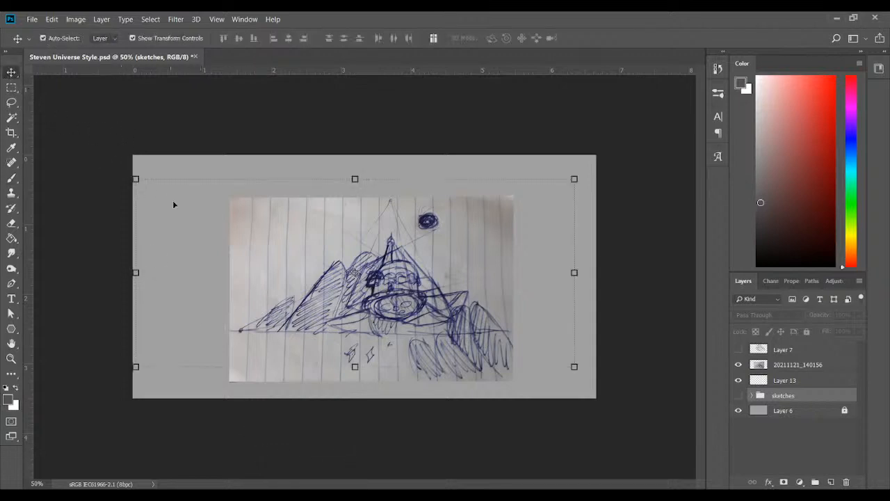
left_click(376, 277)
mouse_move(380, 278)
left_mouse_down()
mouse_move(396, 280)
mouse_move(363, 282)
left_mouse_up()
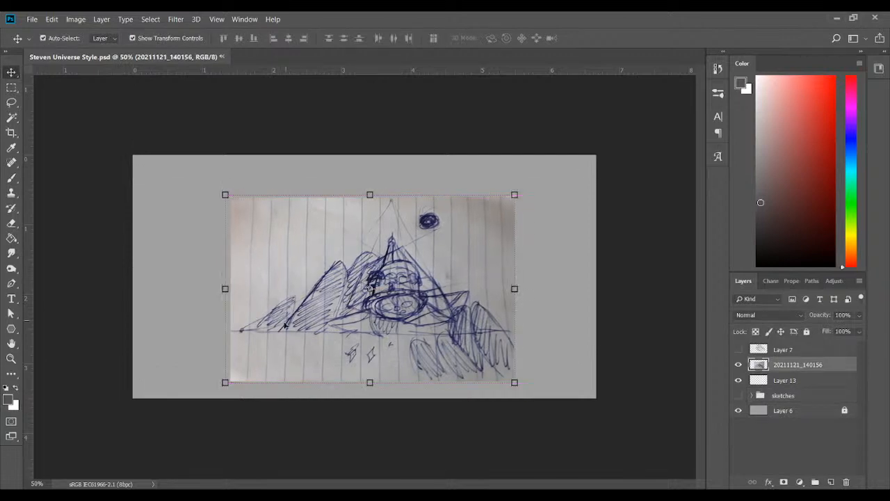
left_click_drag(518, 199, 593, 158)
left_click_drag(481, 235, 420, 276)
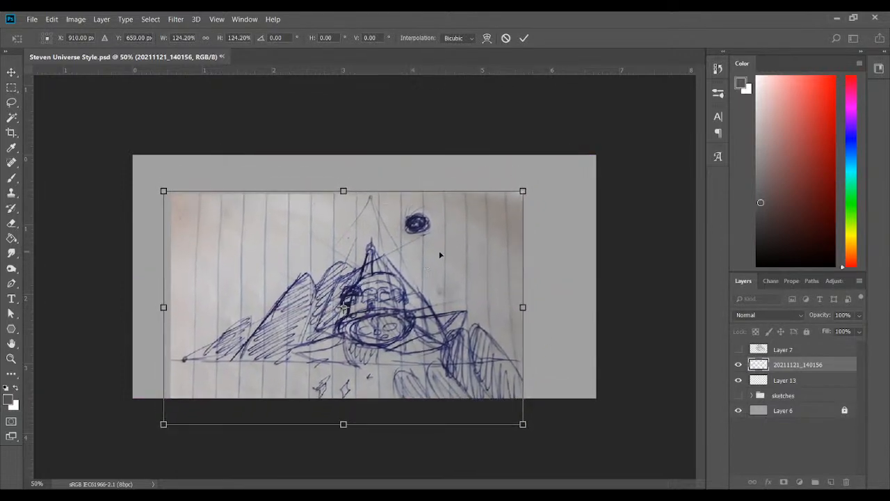
left_click_drag(522, 189, 593, 135)
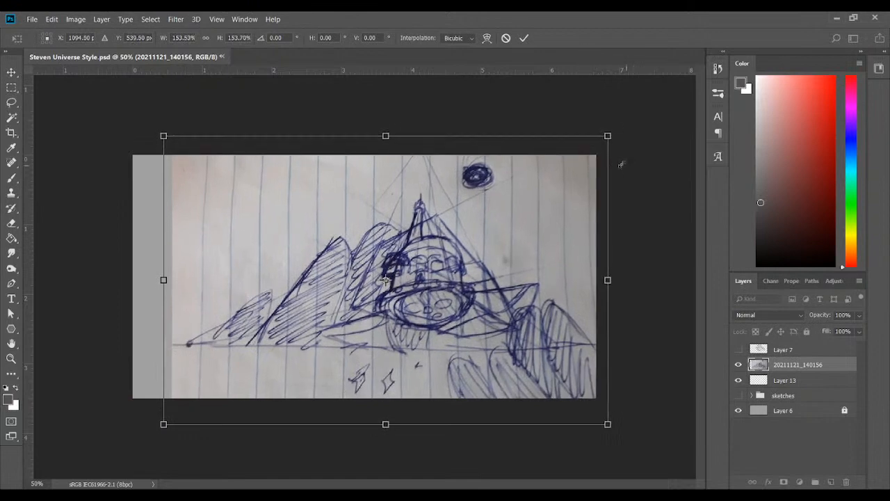
left_click_drag(511, 231, 475, 228)
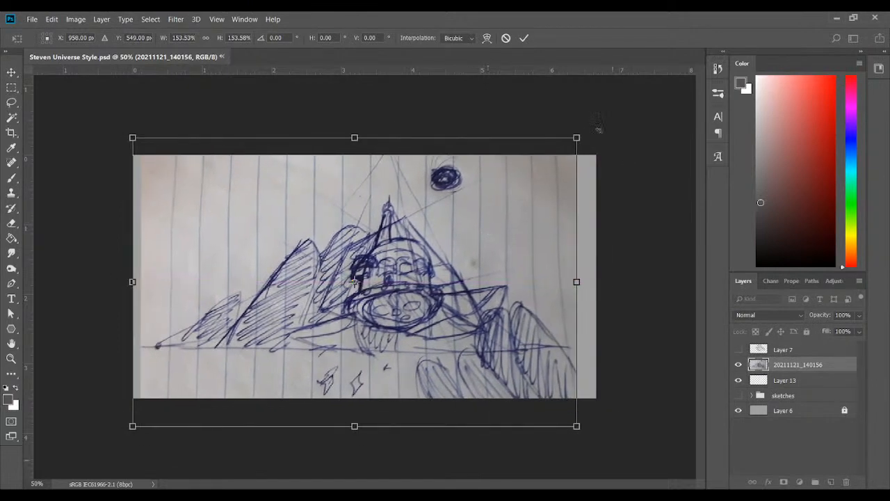
left_click_drag(578, 138, 606, 130)
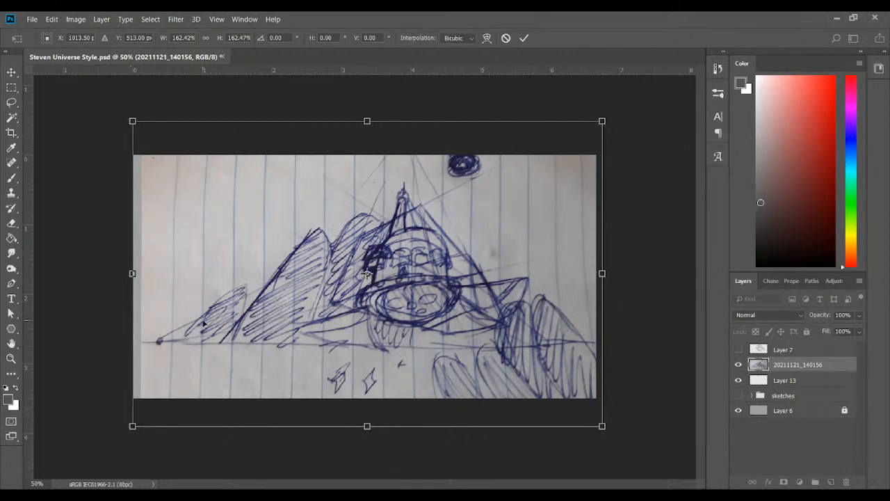
Enlarge the notebook photo further to about 193% and reposition it so the ship sits near the canvas centre
key("ctrl+minus")
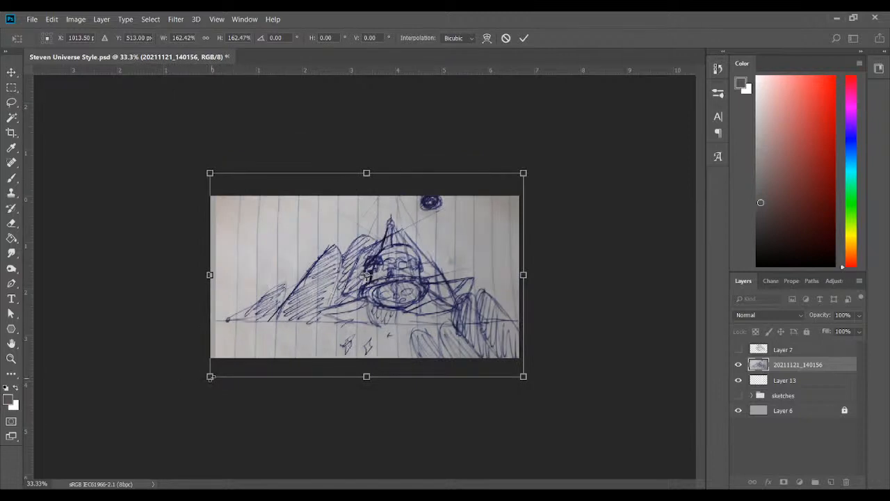
left_click_drag(209, 376, 158, 424)
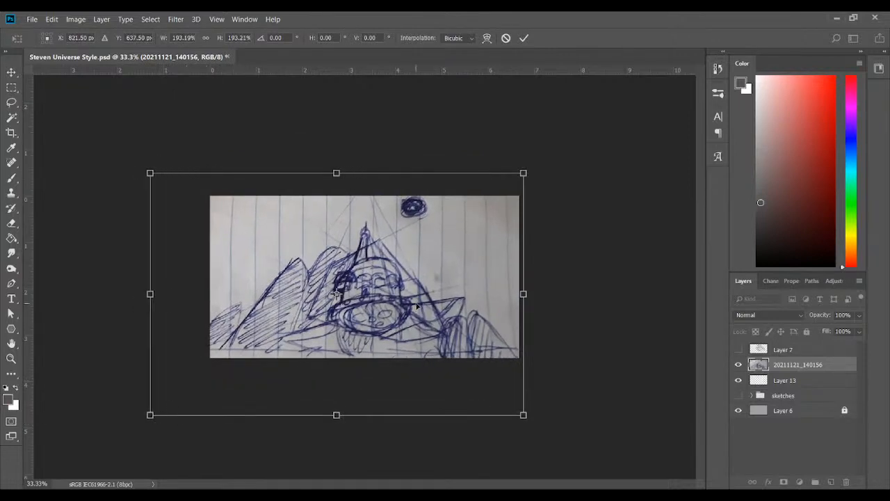
left_click_drag(420, 303, 434, 286)
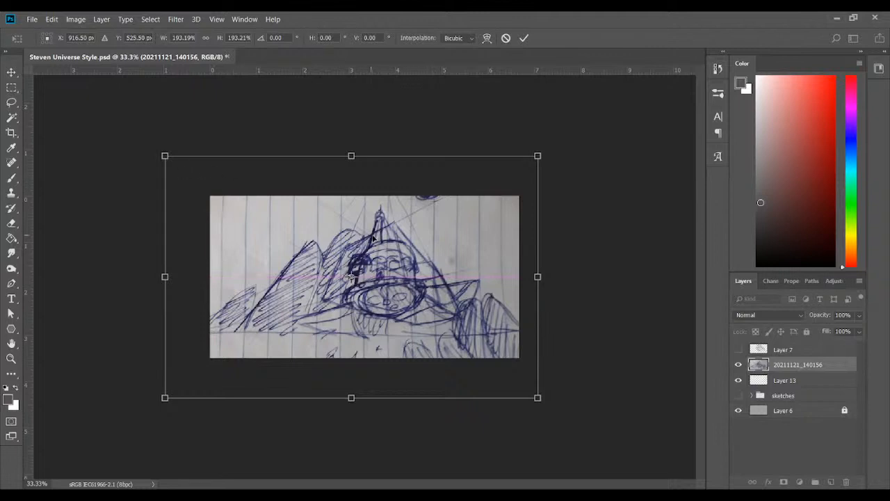
left_click_drag(371, 237, 387, 239)
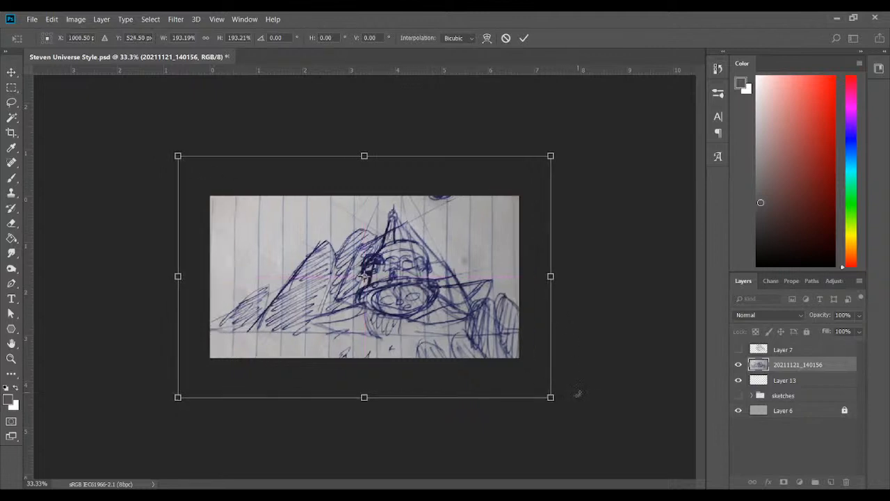
Rotate the notebook photo about 3.5° clockwise, distort it by pulling its upper corners inward, and apply the transform
left_click_drag(582, 403, 571, 415)
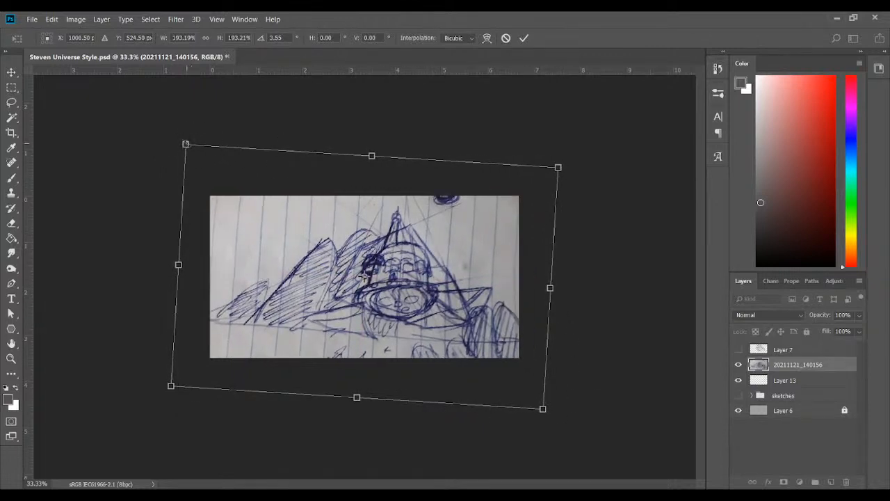
left_click_drag(186, 145, 208, 149)
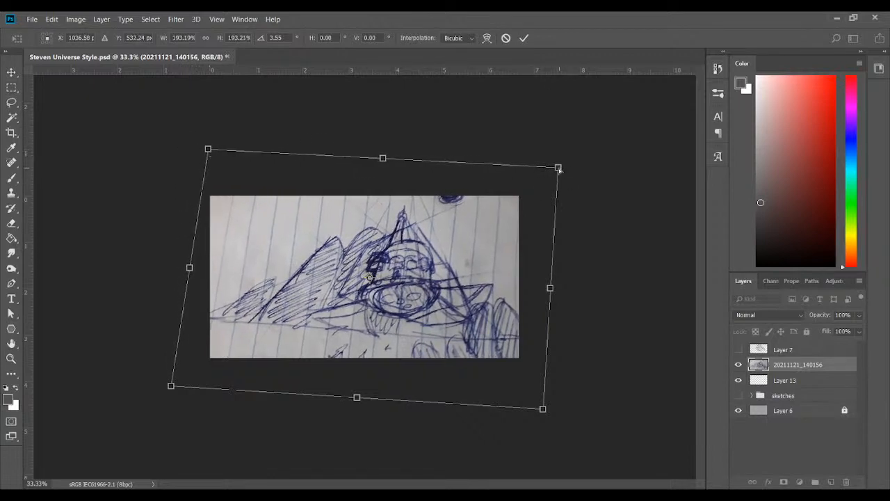
left_click_drag(558, 168, 536, 167)
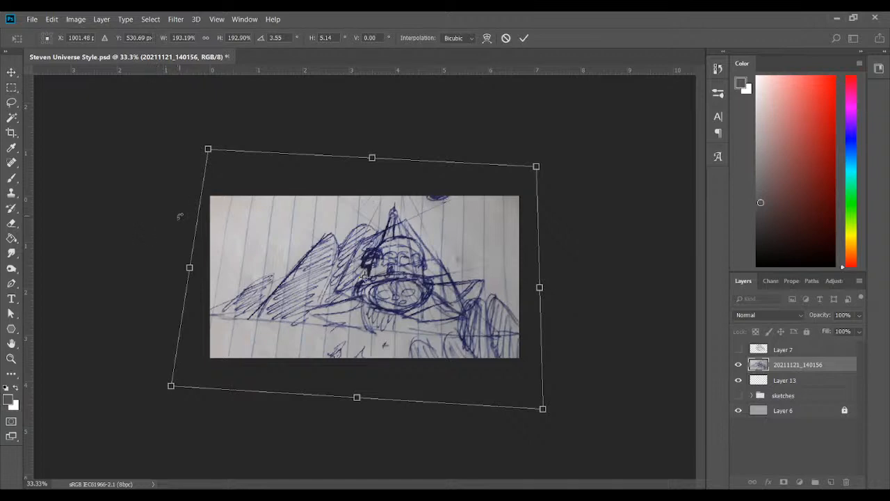
mouse_move(210, 156)
left_mouse_down()
mouse_move(216, 146)
mouse_move(258, 152)
mouse_move(199, 165)
mouse_move(217, 157)
left_mouse_up()
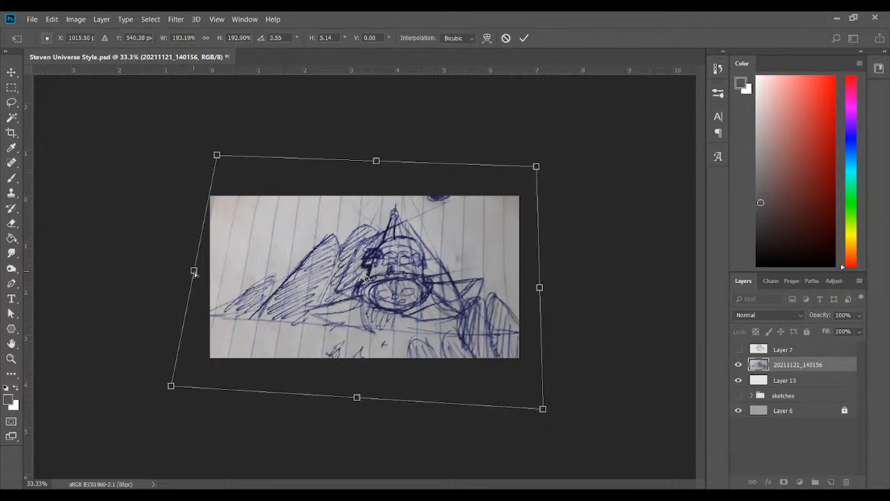
left_click_drag(193, 270, 186, 267)
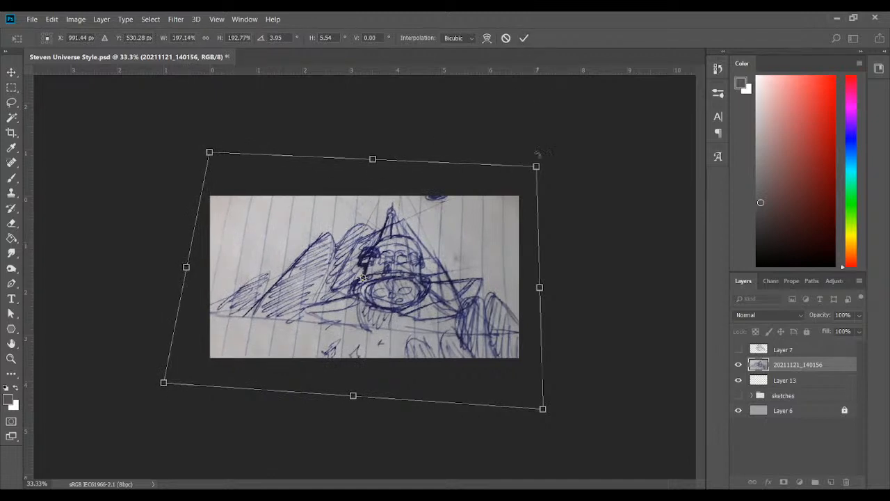
left_click(523, 37)
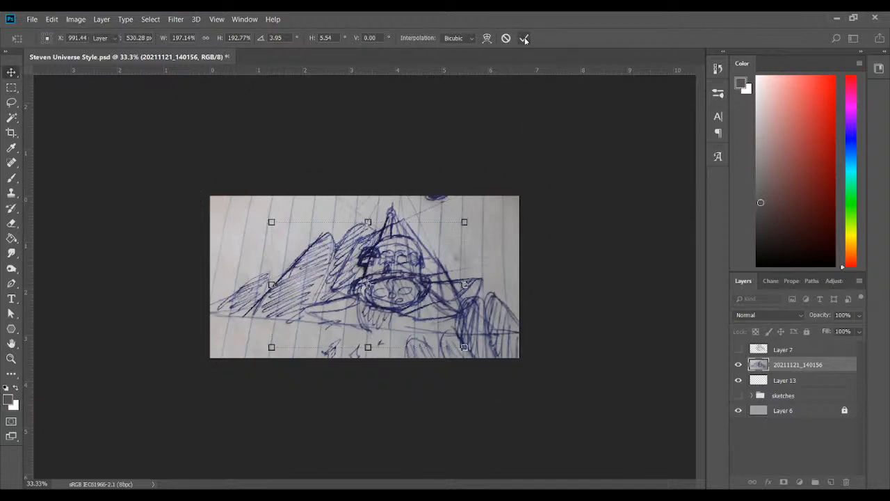
key("ctrl+t")
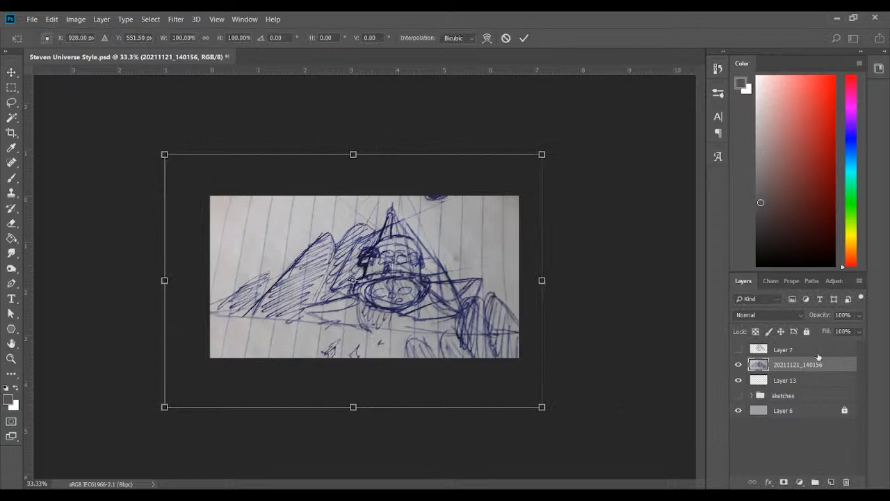
left_click(524, 38)
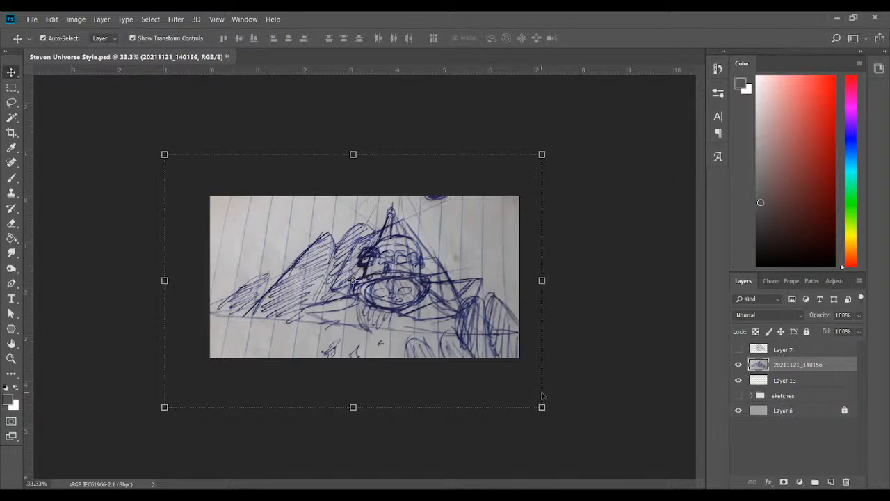
left_click(559, 418)
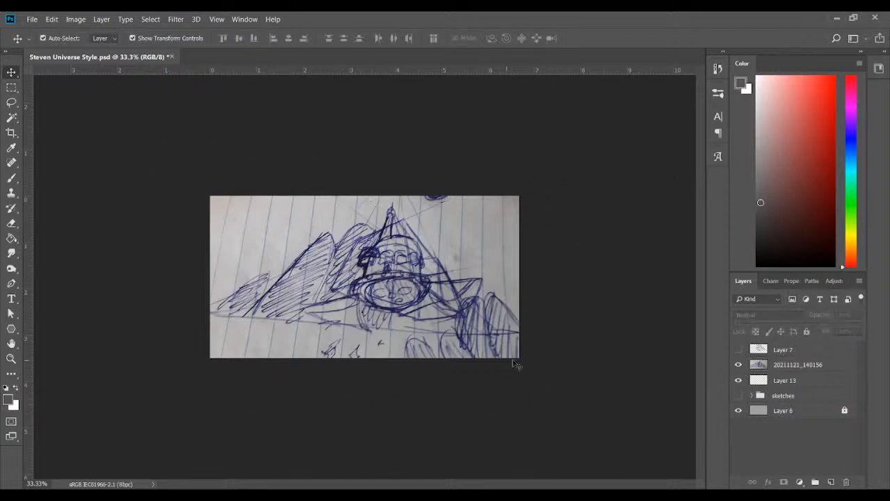
left_click(799, 366)
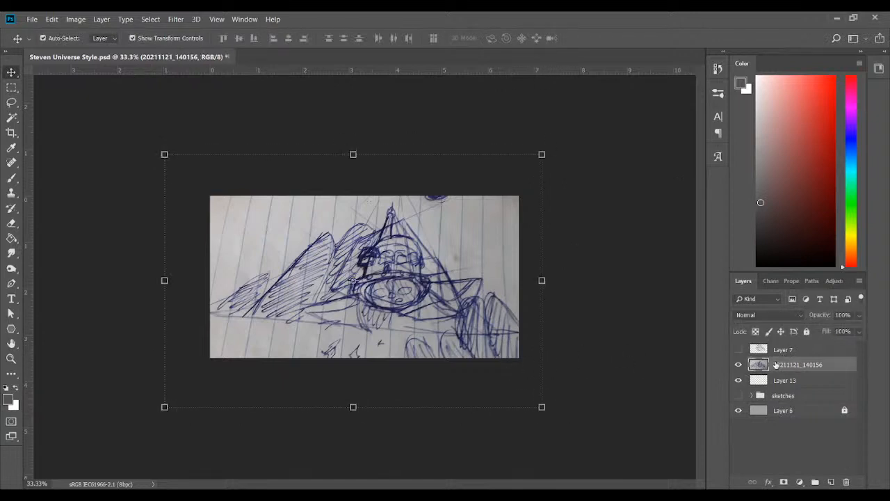
Rotate the notebook photo about 1.4° clockwise and apply the transform
left_click(550, 418)
left_click_drag(551, 419, 547, 423)
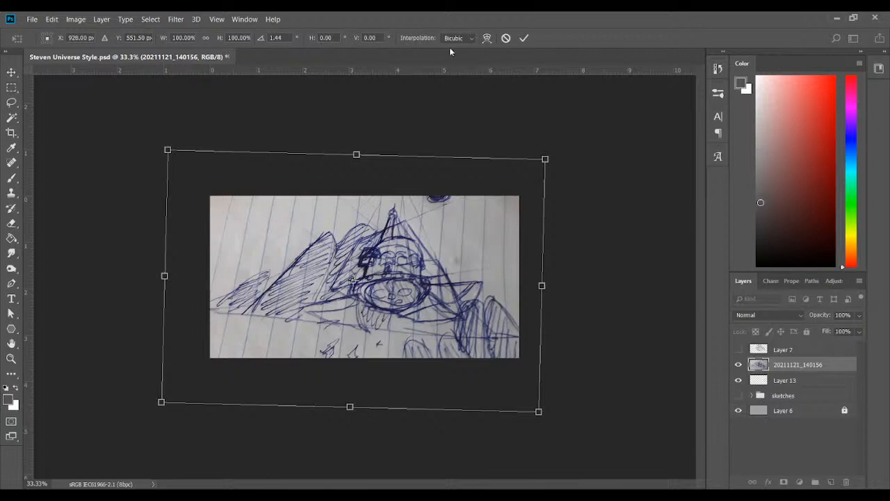
left_click(526, 38)
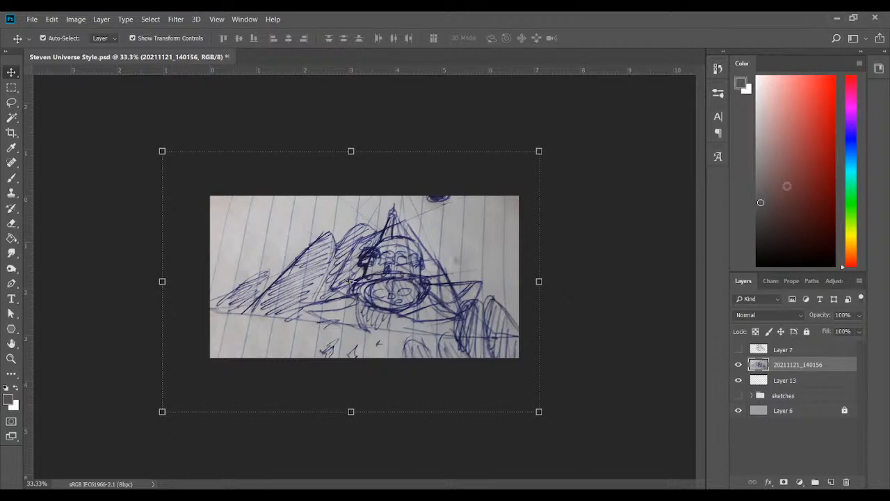
Check the old Layer 7 sketch without the photo, and move it below 20211121_140156 with Layer 7 hidden and the photo shown
left_click(800, 350)
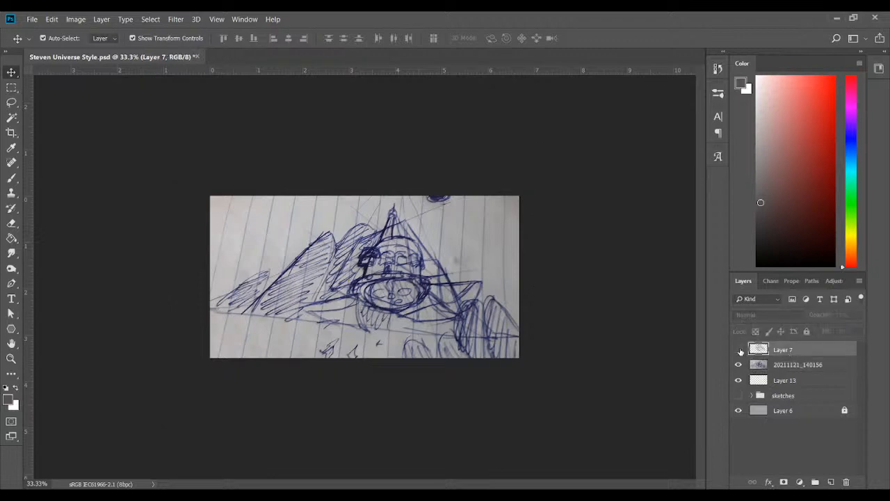
left_click(738, 349)
left_click(738, 349)
left_click(738, 349)
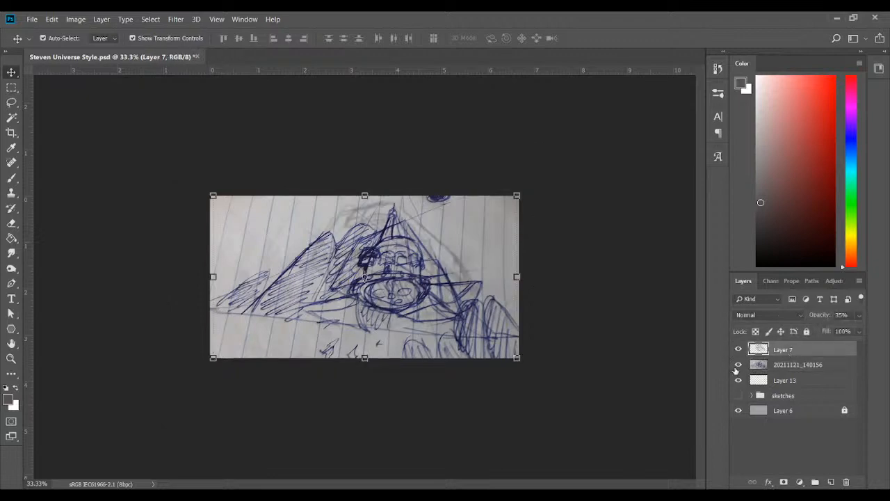
left_click(738, 365)
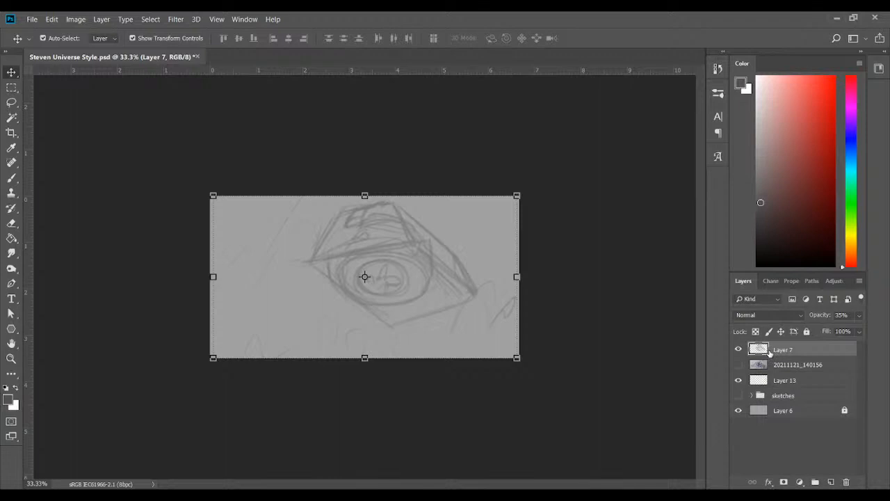
left_click_drag(769, 354, 772, 369)
left_click(739, 364)
left_click(739, 349)
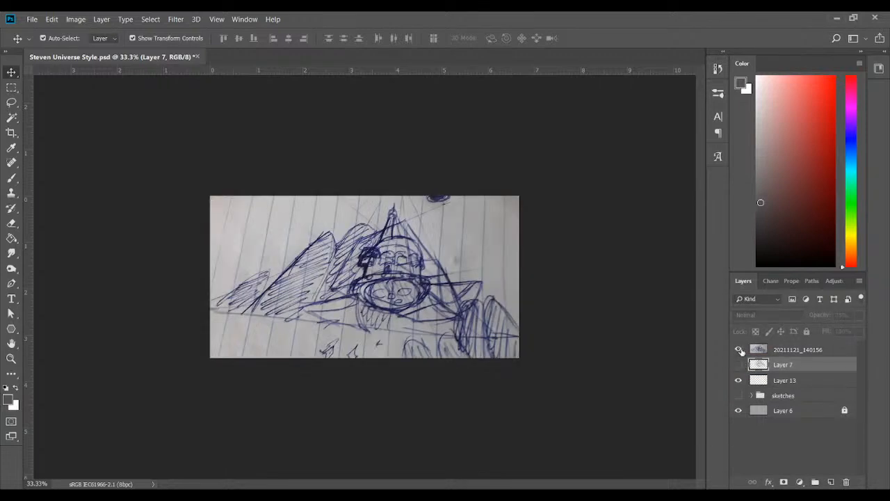
Create a new layer above the 20211121_140156 photo and lower the photo's opacity to 42%
left_click(783, 351)
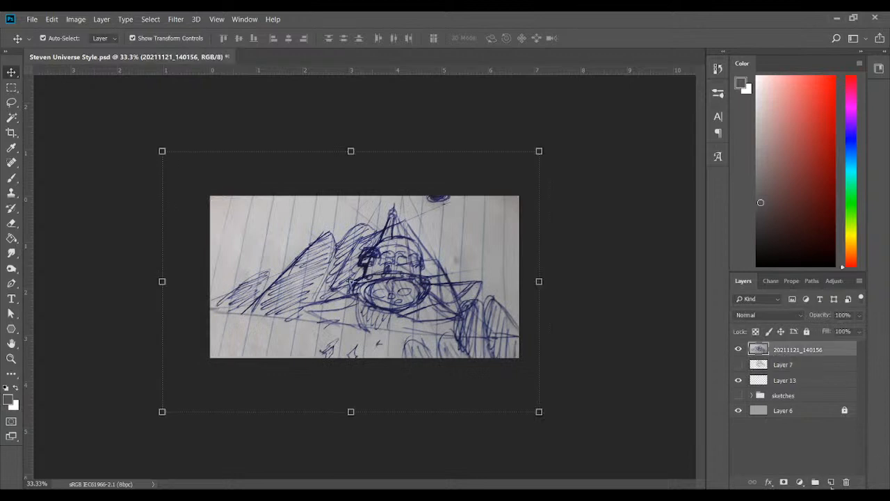
left_click(831, 481)
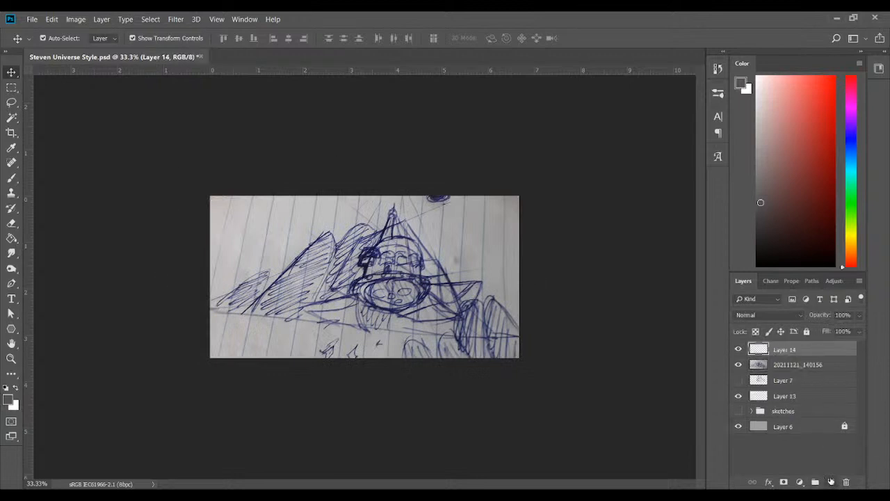
left_click(805, 366)
left_click_drag(854, 323, 828, 331)
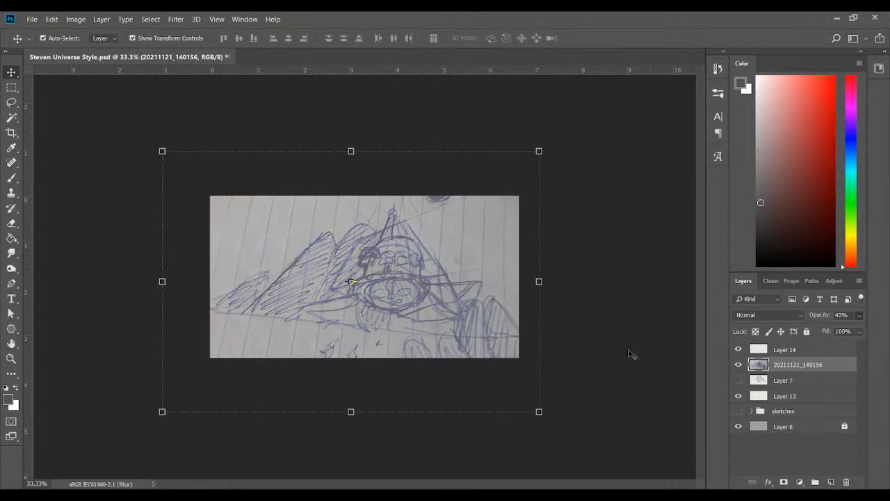
Brush the four-sided front face of the ship's perspective box in a darker grey on Layer 14, tracing the notebook sketch
left_click(11, 178)
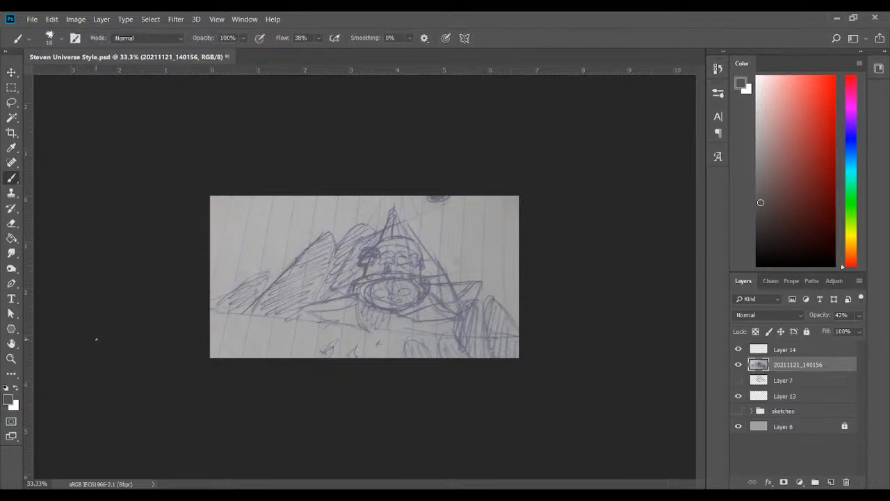
key("ctrl+plus")
key("ctrl+plus")
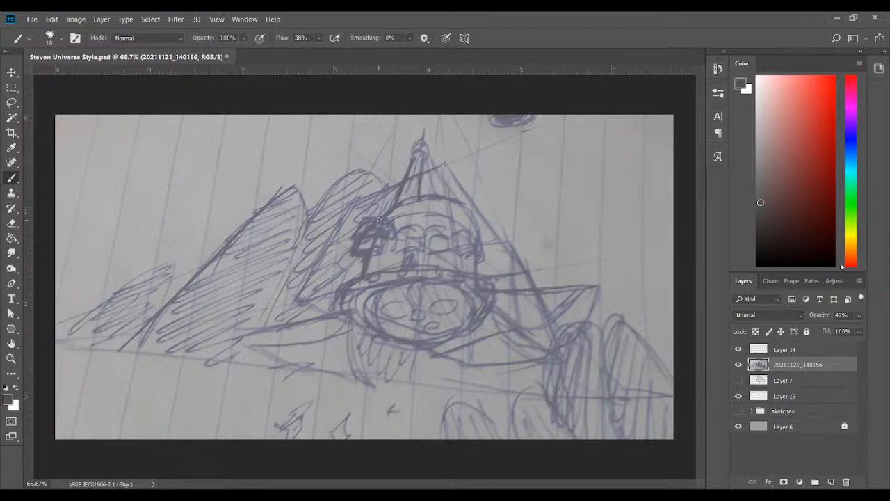
left_click(763, 227)
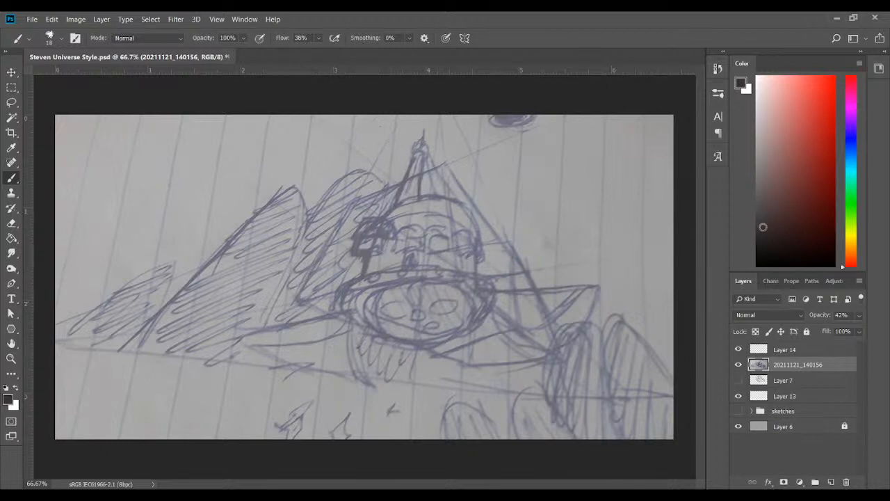
left_click(793, 352)
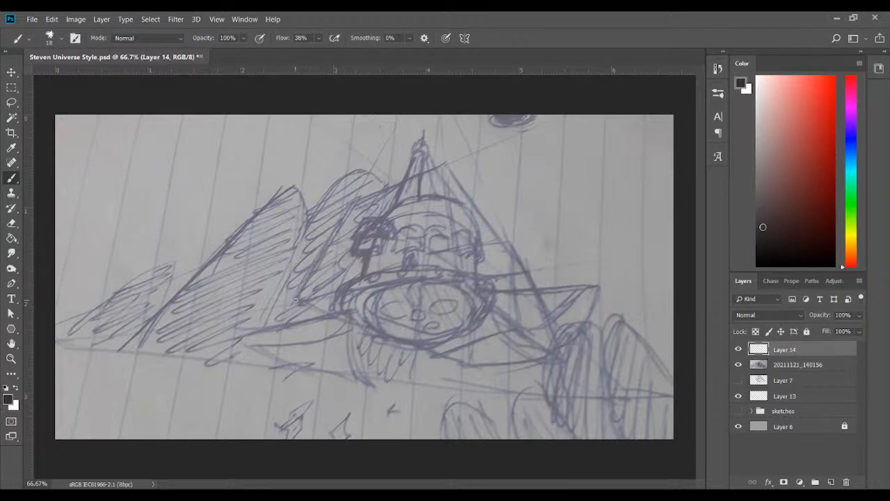
mouse_move(301, 286)
left_mouse_down()
mouse_move(335, 226)
mouse_move(311, 270)
left_mouse_up()
mouse_move(333, 238)
left_mouse_down()
mouse_move(348, 206)
mouse_move(327, 245)
mouse_move(363, 195)
mouse_move(353, 201)
mouse_move(432, 166)
left_mouse_up()
mouse_move(388, 186)
left_mouse_down()
mouse_move(447, 165)
mouse_move(450, 220)
left_mouse_up()
left_click_drag(446, 165, 457, 247)
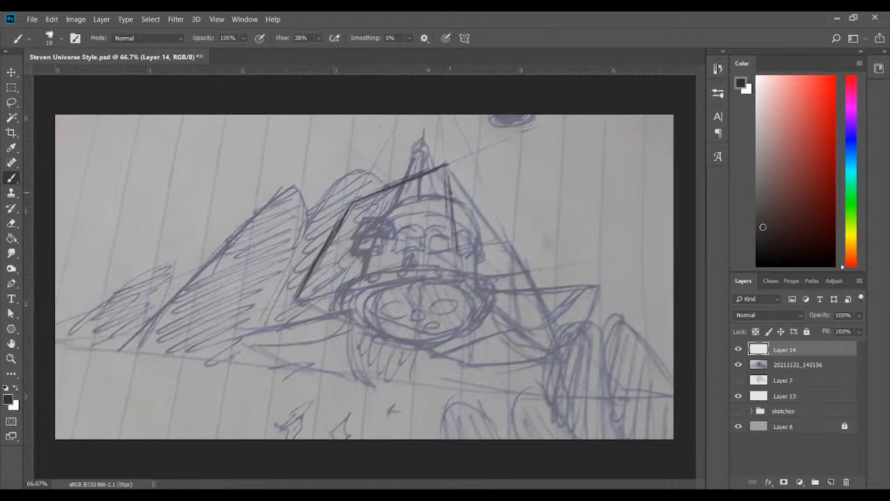
left_click_drag(451, 203, 458, 261)
left_click_drag(295, 300, 389, 284)
left_click_drag(325, 298, 421, 281)
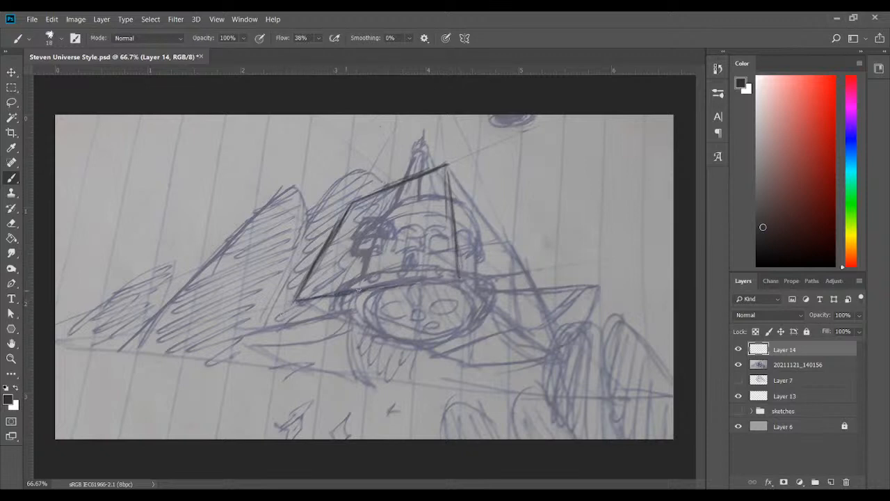
left_click_drag(359, 290, 464, 275)
Draw the box's sloping right outline from the peak to the lower right corner, plus the inner edge meeting that corner
left_click_drag(449, 175, 479, 215)
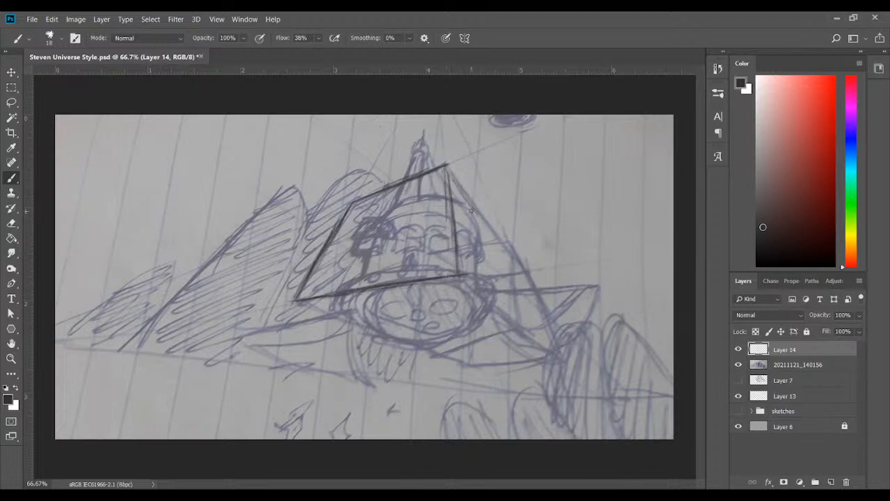
left_click_drag(443, 160, 480, 210)
left_click_drag(452, 180, 507, 252)
left_click_drag(469, 203, 516, 259)
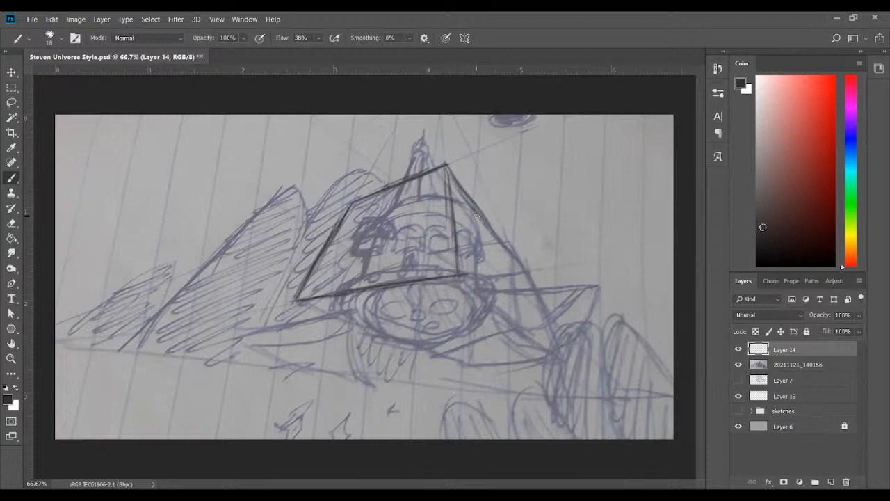
mouse_move(480, 221)
left_mouse_down()
mouse_move(534, 281)
mouse_move(525, 265)
mouse_move(546, 335)
left_mouse_up()
left_click_drag(531, 280, 556, 350)
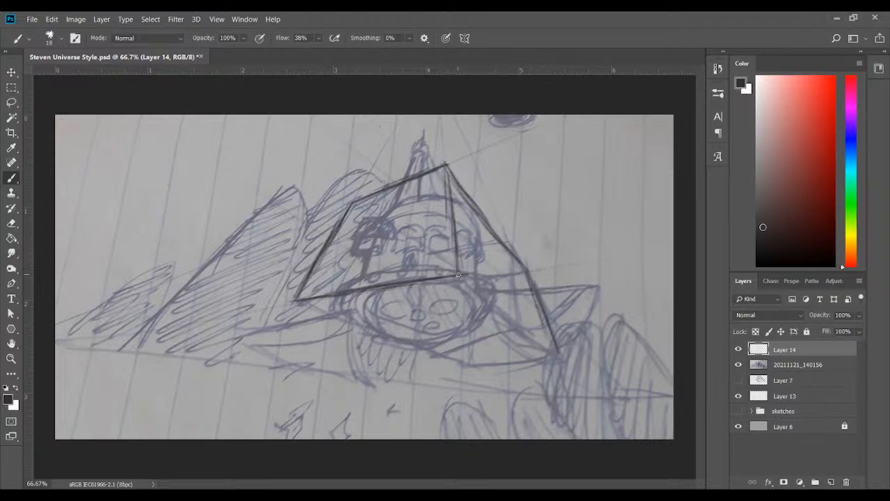
mouse_move(458, 275)
left_mouse_down()
mouse_move(499, 320)
mouse_move(560, 359)
left_mouse_up()
Close the underside of the perspective box with edges from its left corner through the lowest point to the right corner
left_click_drag(298, 298, 374, 333)
left_click_drag(335, 310, 431, 357)
mouse_move(381, 324)
left_mouse_down()
mouse_move(466, 365)
mouse_move(529, 362)
left_mouse_up()
mouse_move(466, 366)
left_mouse_down()
mouse_move(550, 355)
mouse_move(472, 370)
mouse_move(553, 357)
left_mouse_up()
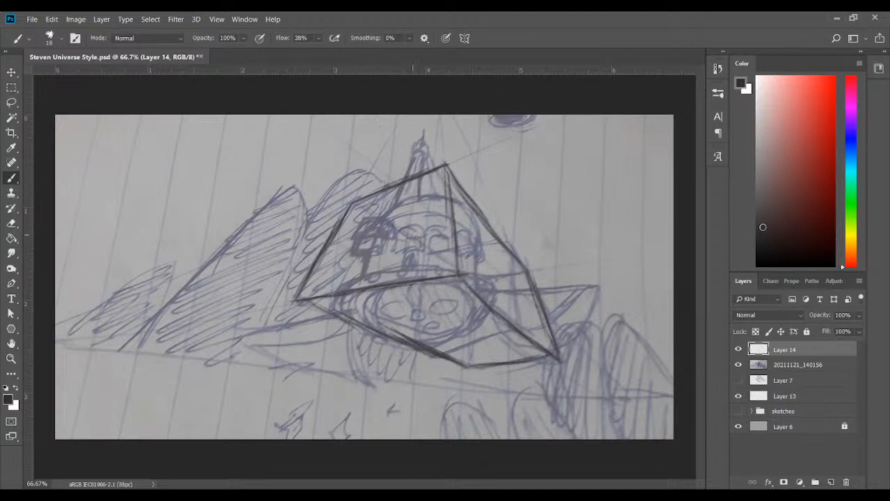
Add the box's inner construction lines from the right edge, upper left corner and lowest point to the centre, and reinforce the right slope
left_click_drag(526, 271, 515, 270)
mouse_move(352, 202)
left_mouse_down()
mouse_move(462, 269)
mouse_move(447, 261)
mouse_move(464, 365)
left_mouse_up()
left_click_drag(470, 323, 464, 367)
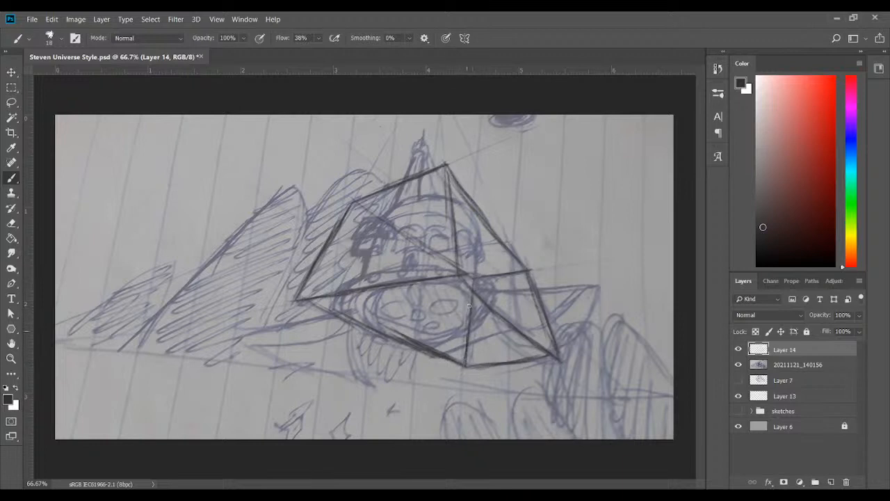
left_click_drag(459, 174, 498, 236)
left_click_drag(30, 347, 179, 347)
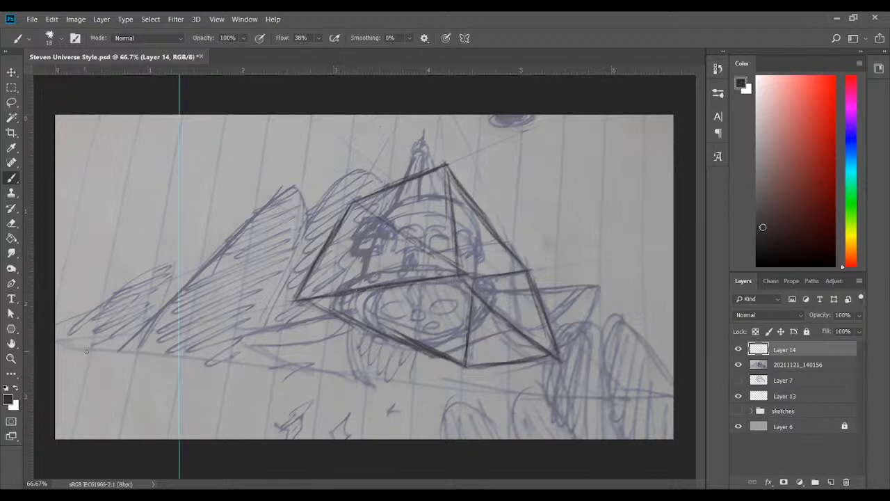
left_click(12, 71)
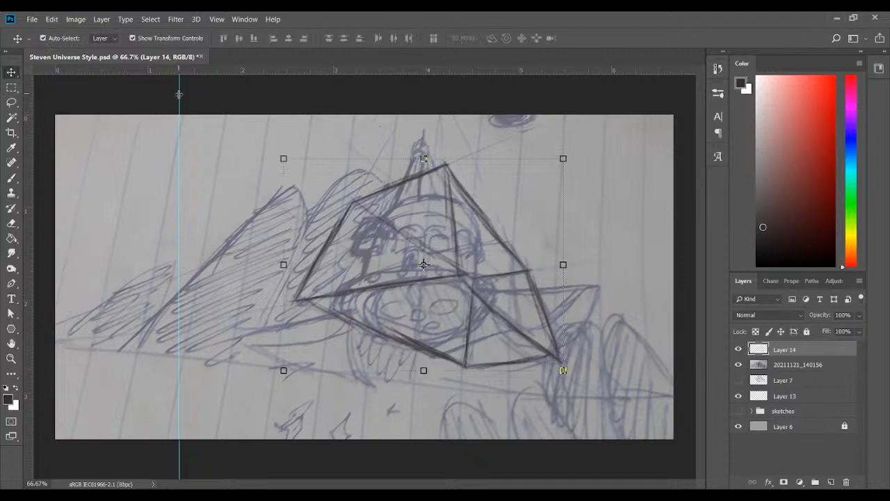
left_click_drag(178, 95, 7, 130)
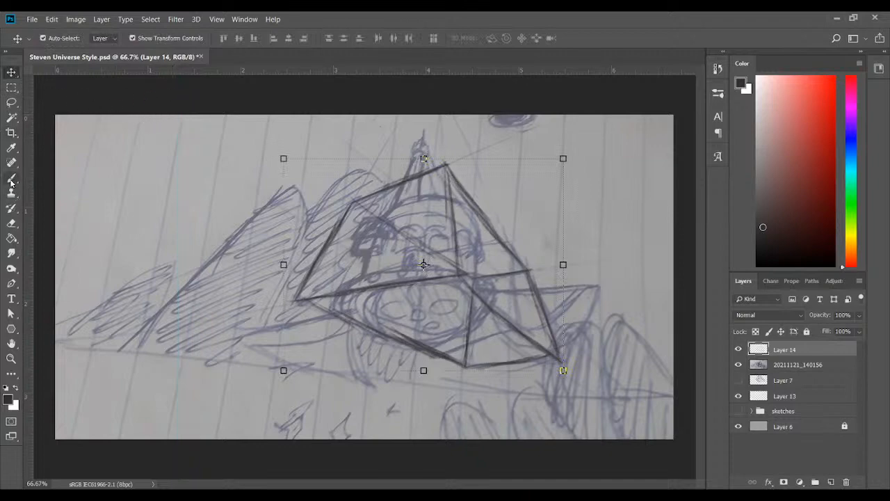
Paint the tilted horizon line with the Brush across the whole canvas below the mountains and the ship, strengthening its right end
left_click(11, 180)
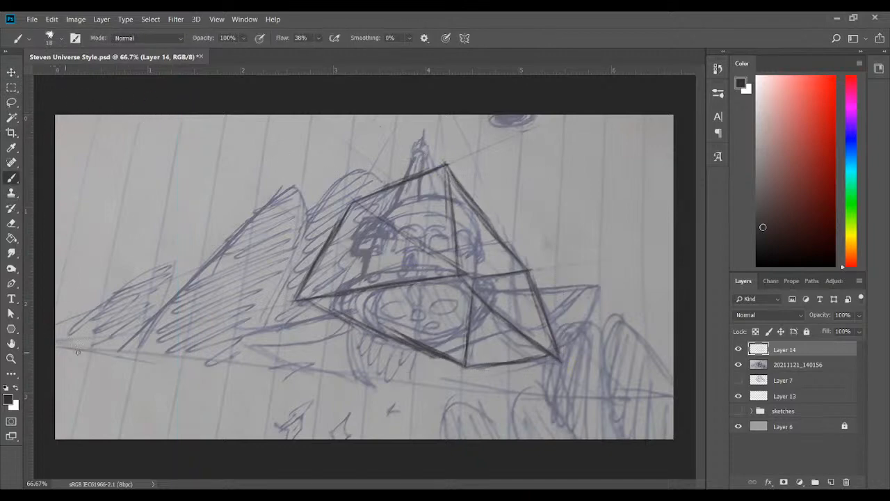
left_click_drag(77, 352, 564, 398)
left_click_drag(472, 383, 648, 404)
left_click_drag(508, 390, 666, 402)
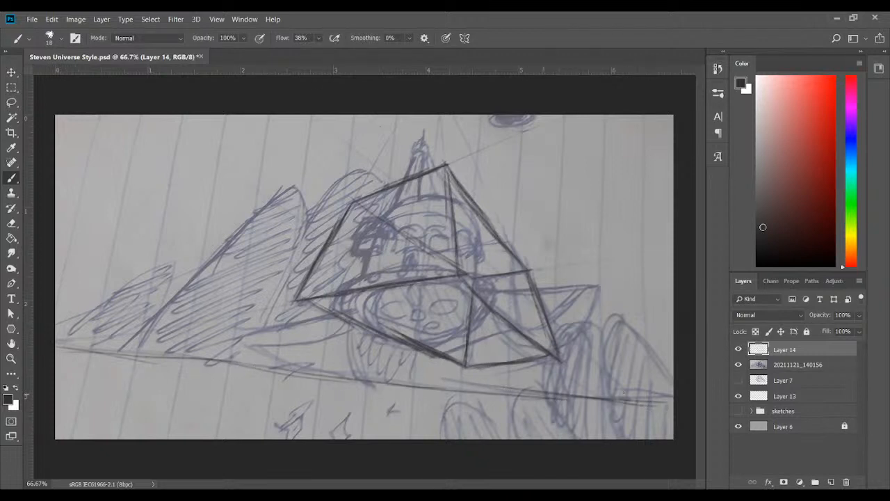
left_click_drag(573, 398, 673, 407)
left_click_drag(611, 401, 672, 410)
Sketch guide lines extending the box's sides upward above its peak, and perspective strokes over the leftmost mountain toward the horizon
mouse_move(365, 177)
left_mouse_down()
mouse_move(414, 109)
mouse_move(444, 168)
mouse_move(439, 111)
mouse_move(444, 164)
mouse_move(518, 253)
left_mouse_up()
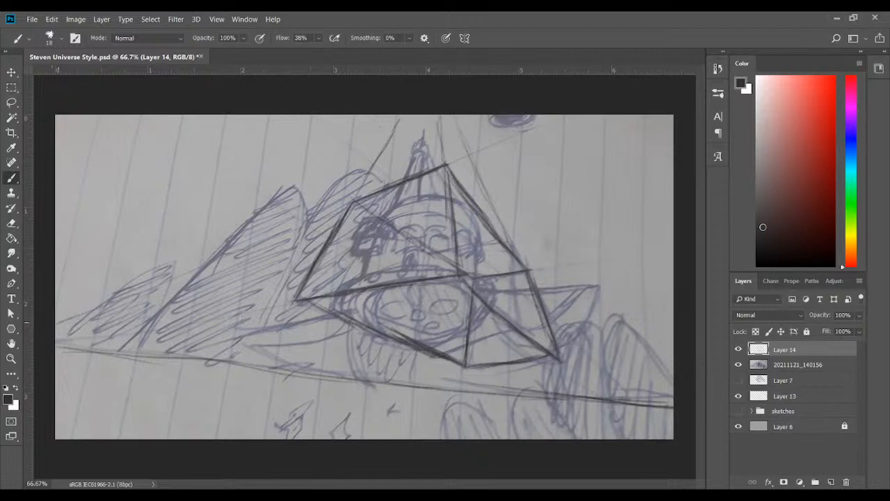
left_click_drag(119, 297, 177, 274)
left_click_drag(55, 343, 142, 325)
mouse_move(84, 336)
left_mouse_down()
mouse_move(157, 327)
mouse_move(86, 339)
left_mouse_up()
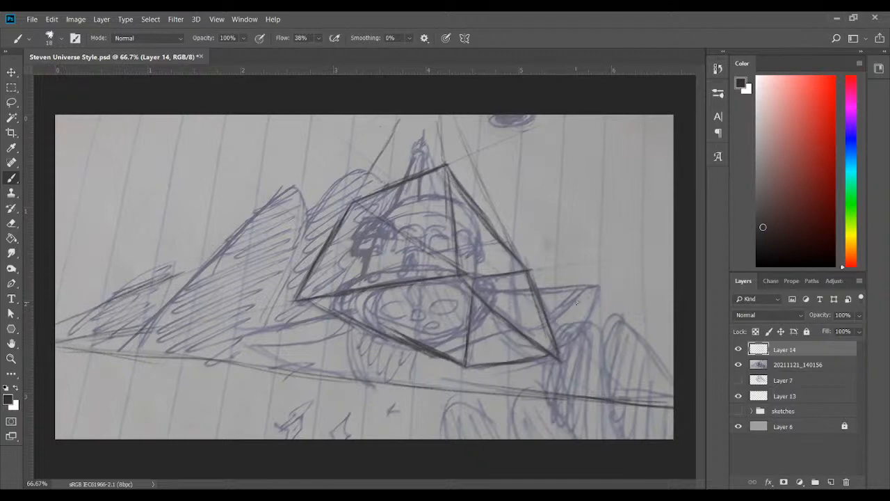
Draw guide lines from the box's lower right side to a marked vanishing point on the horizon, and check Layer 14 by toggling it
left_click_drag(552, 318, 620, 386)
left_click(739, 349)
left_click(738, 349)
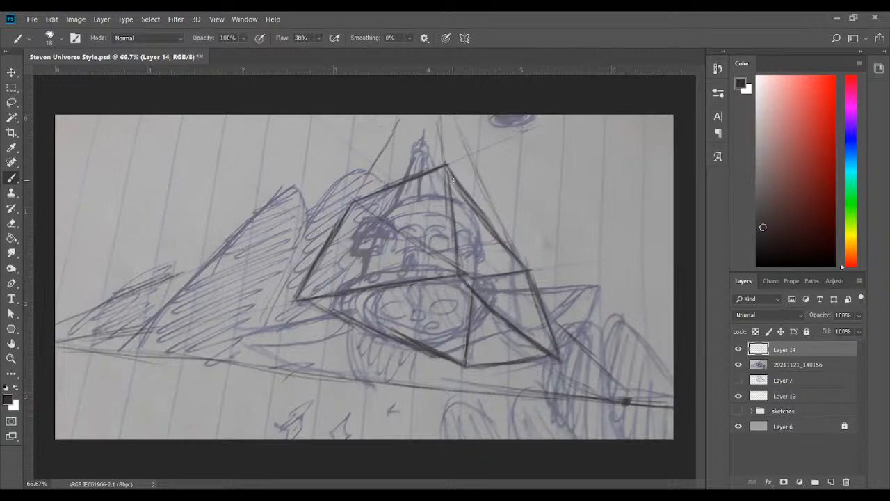
left_click_drag(452, 174, 501, 240)
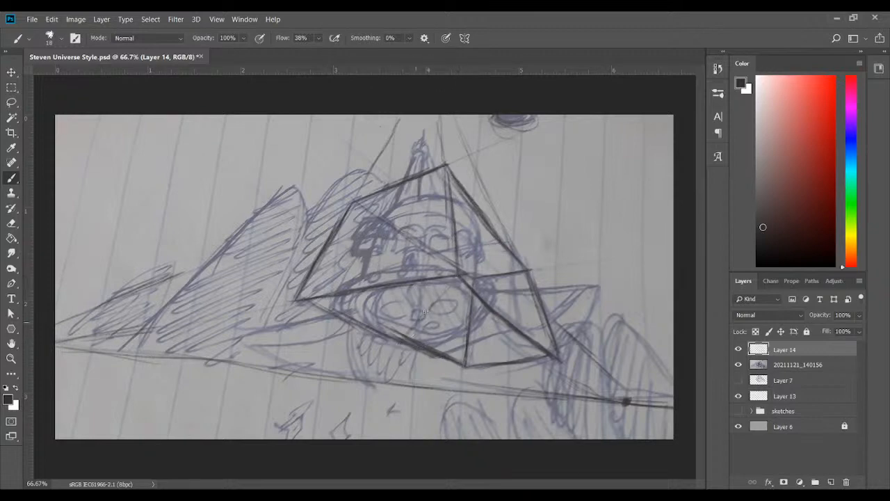
mouse_move(425, 311)
left_mouse_down()
mouse_move(451, 281)
mouse_move(436, 299)
left_mouse_up()
left_click_drag(413, 340, 505, 322)
left_click_drag(378, 304, 480, 320)
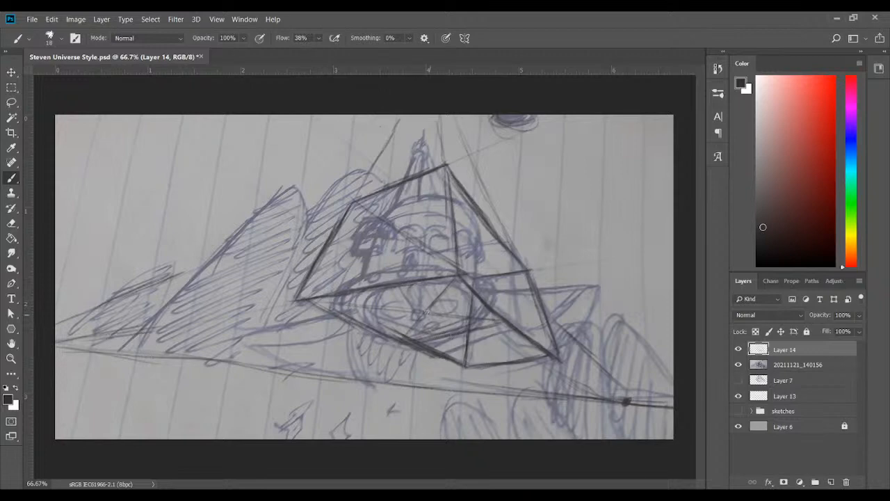
Draw a diagonal across the box's lower face down to its bottom edge, and a near-vertical line down from the right slope
mouse_move(401, 292)
left_mouse_down()
mouse_move(446, 326)
mouse_move(392, 283)
mouse_move(467, 348)
left_mouse_up()
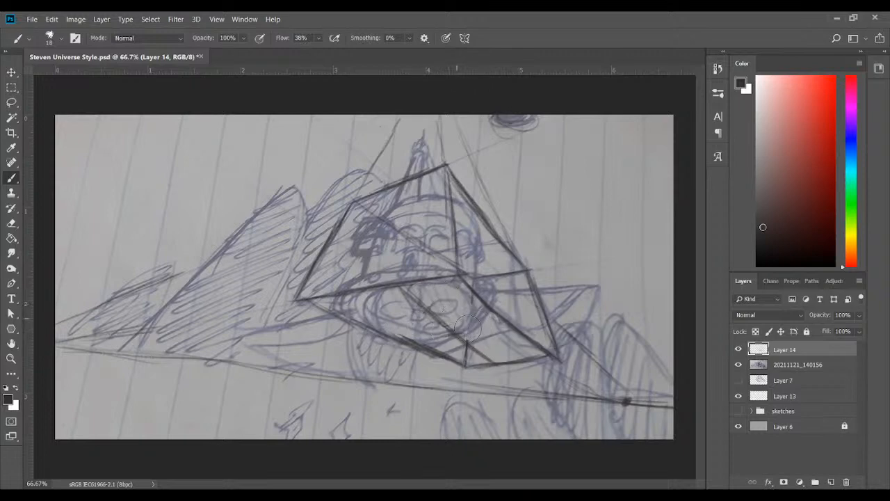
mouse_move(473, 301)
left_mouse_down()
mouse_move(467, 359)
mouse_move(474, 292)
mouse_move(465, 365)
mouse_move(403, 294)
mouse_move(512, 374)
mouse_move(458, 341)
mouse_move(498, 370)
left_mouse_up()
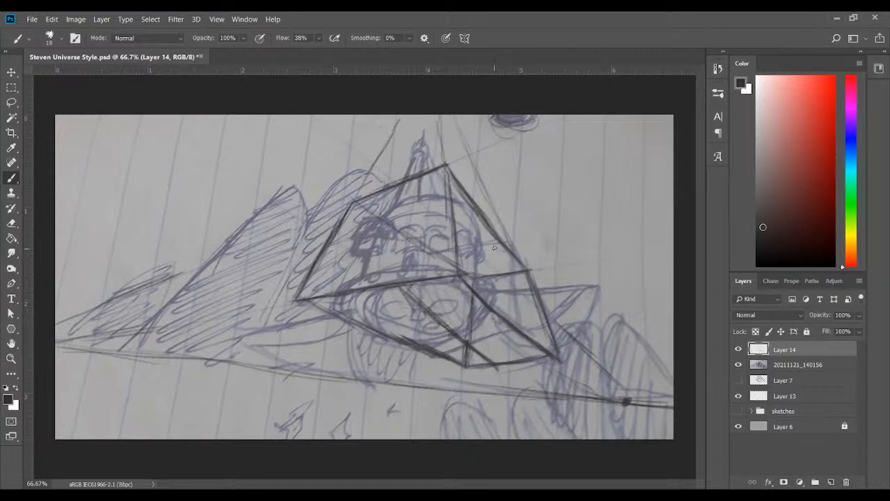
mouse_move(498, 239)
left_mouse_down()
mouse_move(507, 314)
mouse_move(504, 295)
mouse_move(506, 320)
mouse_move(486, 348)
mouse_move(507, 324)
mouse_move(487, 331)
left_mouse_up()
Draw and darken the crossing line over the box's lower face, from the lower left edge to the inner right diagonal
left_click_drag(422, 348, 498, 322)
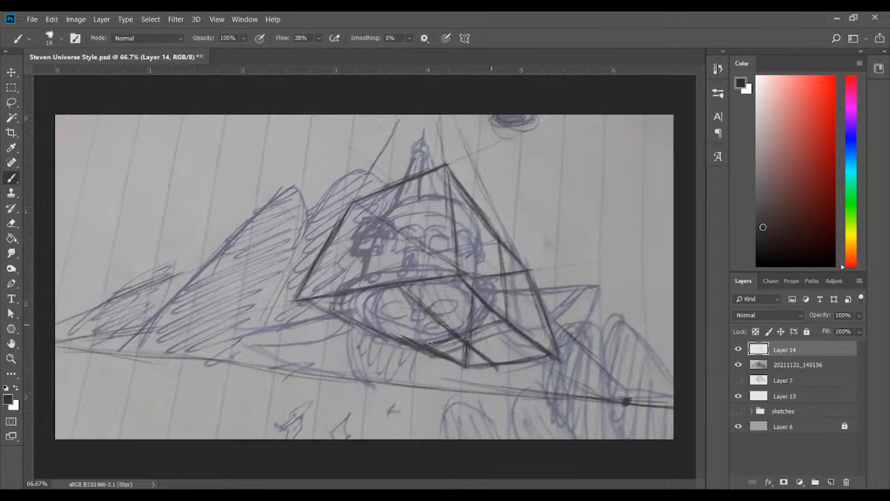
mouse_move(427, 347)
left_mouse_down()
mouse_move(497, 323)
mouse_move(429, 346)
left_mouse_up()
mouse_move(438, 341)
left_mouse_down()
mouse_move(484, 336)
mouse_move(468, 327)
mouse_move(499, 326)
left_mouse_up()
left_click_drag(453, 357, 462, 353)
left_click_drag(419, 346, 500, 325)
left_click_drag(448, 341, 498, 324)
mouse_move(422, 346)
left_mouse_down()
mouse_move(501, 323)
mouse_move(474, 336)
mouse_move(507, 322)
left_mouse_up()
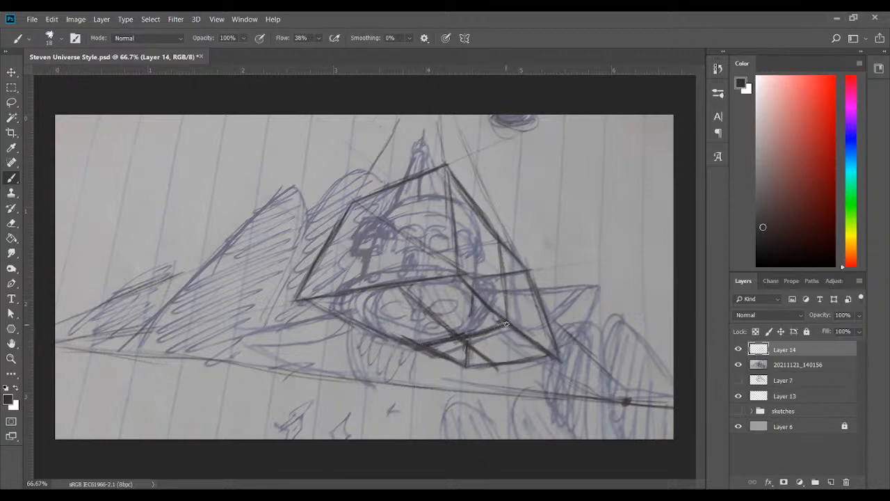
Reinforce the box's right, lower left and centre lines, and add a left vertical division and an upper crossing line to the right slope
left_click_drag(499, 250, 507, 313)
left_click_drag(314, 304, 389, 341)
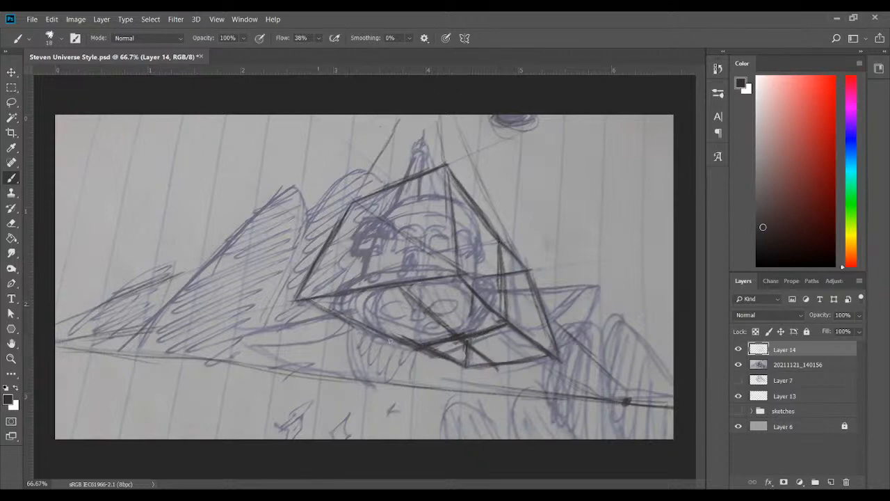
left_click_drag(472, 280, 469, 347)
left_click_drag(411, 344, 420, 282)
left_click_drag(425, 252, 494, 231)
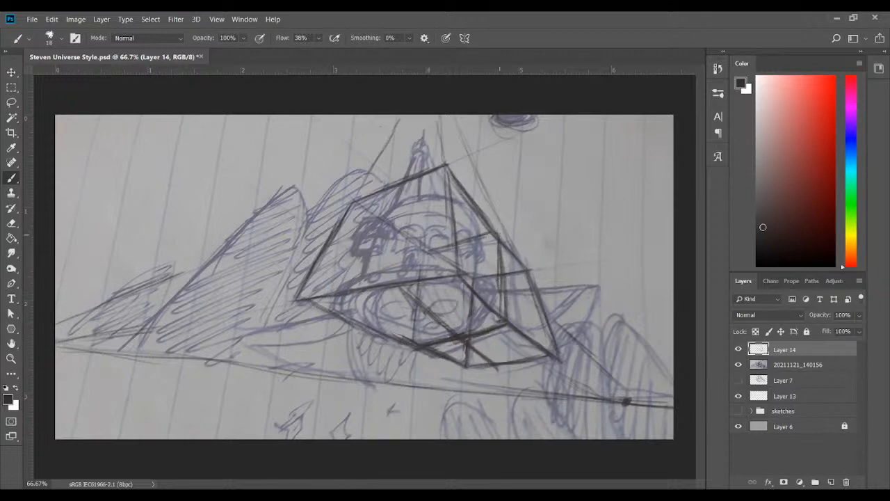
Reinforce the box's inner right vertical and upper crossing line, and the upper and lower left edges of its lower face
left_click_drag(495, 288, 499, 253)
left_click_drag(445, 246, 495, 232)
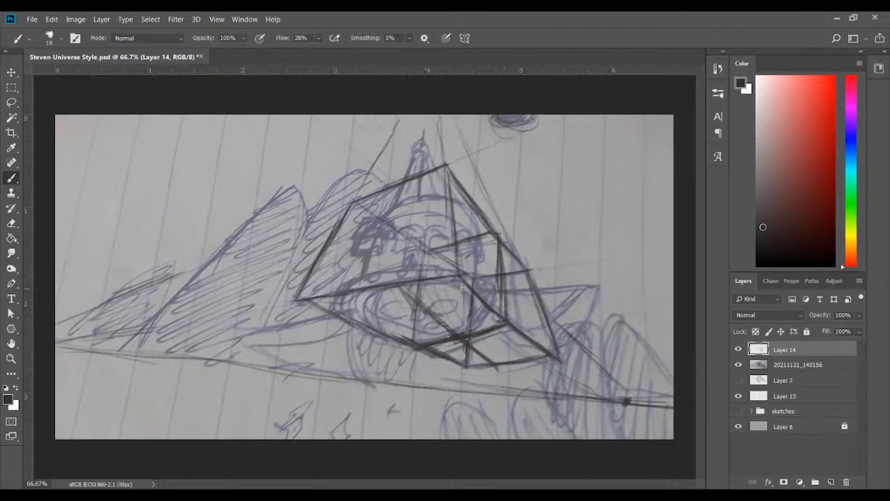
left_click_drag(306, 298, 465, 274)
left_click_drag(296, 300, 415, 350)
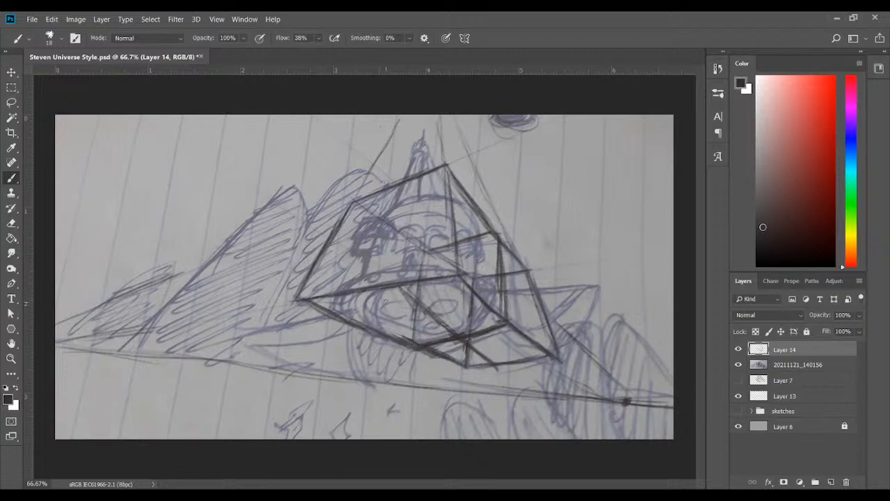
Draw an ellipse inside the box's lower face and compare it with the sketch by toggling the 20211121_140156 photo layer
left_click_drag(395, 336, 460, 333)
mouse_move(375, 293)
left_mouse_down()
mouse_move(464, 282)
mouse_move(471, 299)
left_mouse_up()
mouse_move(420, 281)
left_mouse_down()
mouse_move(476, 304)
mouse_move(465, 332)
left_mouse_up()
mouse_move(395, 338)
left_mouse_down()
mouse_move(367, 311)
mouse_move(378, 293)
mouse_move(368, 320)
mouse_move(365, 303)
mouse_move(394, 335)
mouse_move(374, 317)
mouse_move(407, 336)
mouse_move(404, 321)
mouse_move(420, 339)
mouse_move(458, 333)
mouse_move(477, 305)
left_mouse_up()
left_click_drag(418, 283, 476, 318)
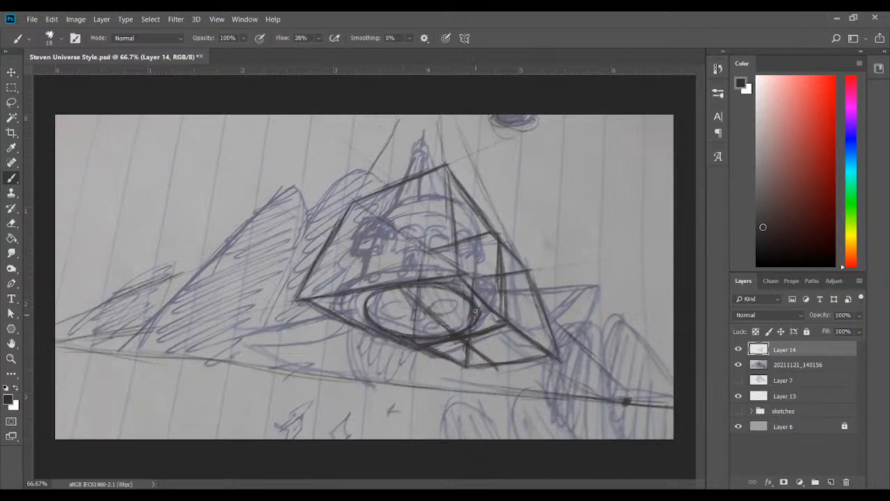
left_click_drag(365, 319, 398, 286)
left_click(738, 365)
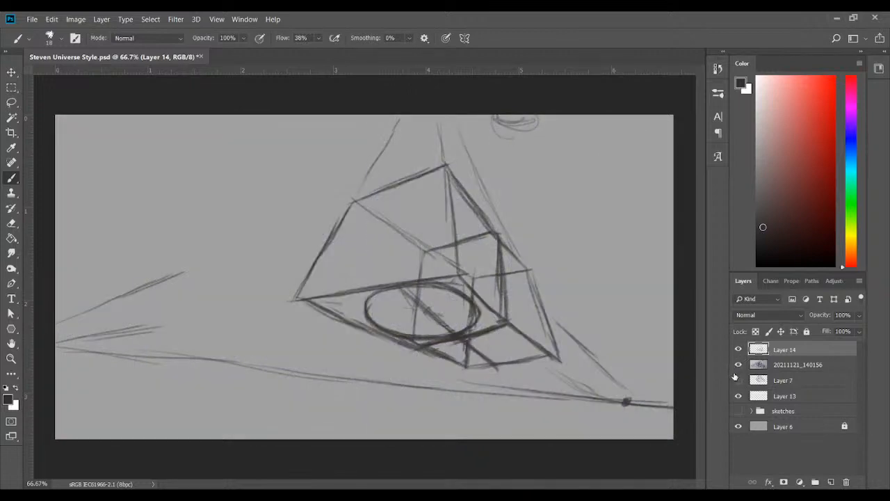
left_click(738, 365)
left_click(739, 366)
left_click(738, 366)
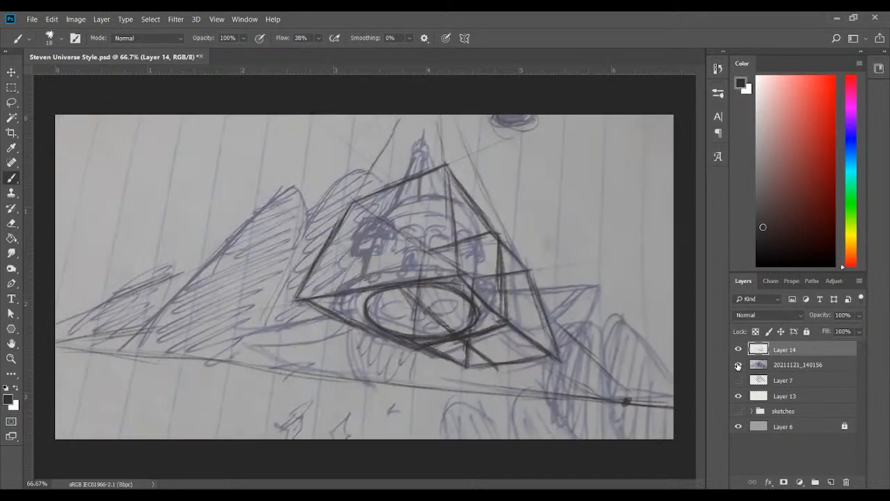
left_click(738, 366)
left_click(737, 366)
Outline an inner panel on the box's front face with two side lines and a bottom line, and check it by toggling the photo layer
mouse_move(335, 286)
left_mouse_down()
mouse_move(362, 210)
mouse_move(347, 252)
left_mouse_up()
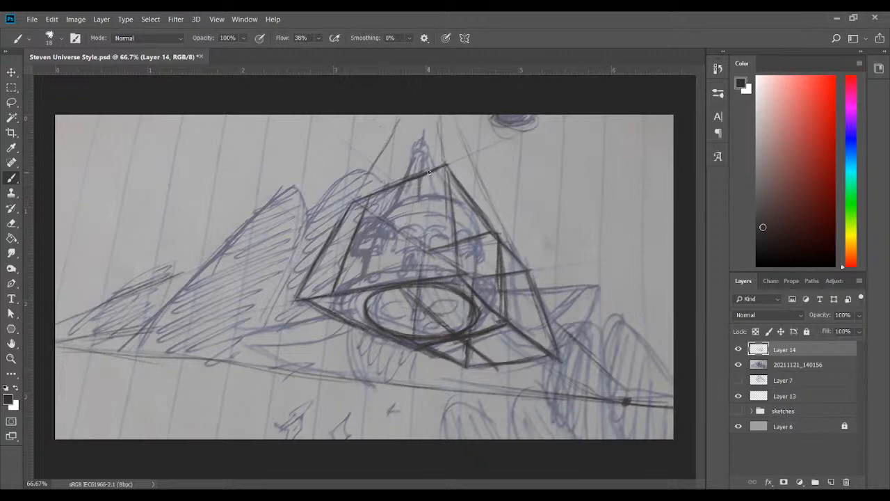
mouse_move(429, 173)
left_mouse_down()
mouse_move(444, 279)
mouse_move(427, 218)
mouse_move(434, 263)
left_mouse_up()
mouse_move(425, 190)
left_mouse_down()
mouse_move(440, 275)
mouse_move(427, 222)
left_mouse_up()
left_click_drag(421, 174, 440, 281)
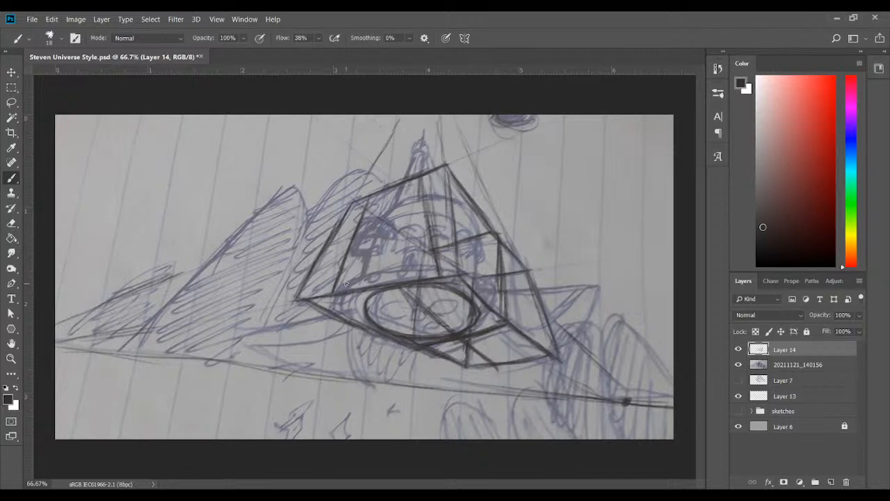
left_click_drag(334, 288, 437, 275)
left_click(738, 365)
left_click(739, 364)
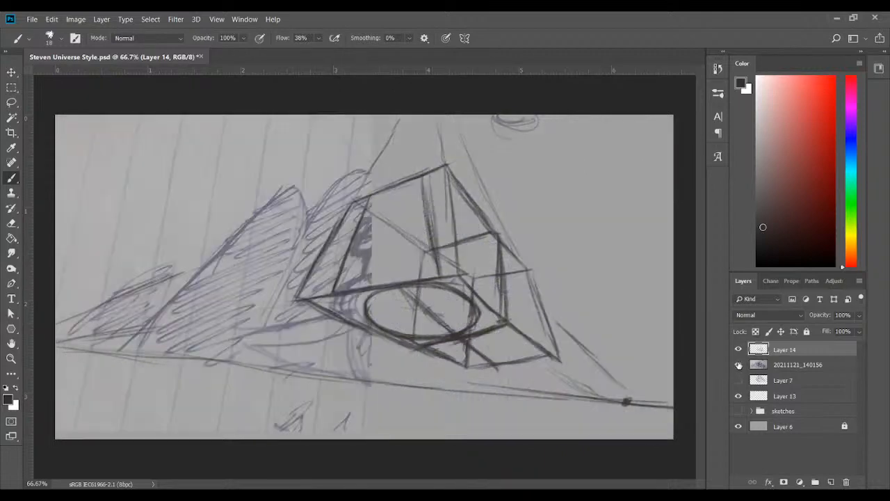
left_click(739, 364)
left_click(738, 364)
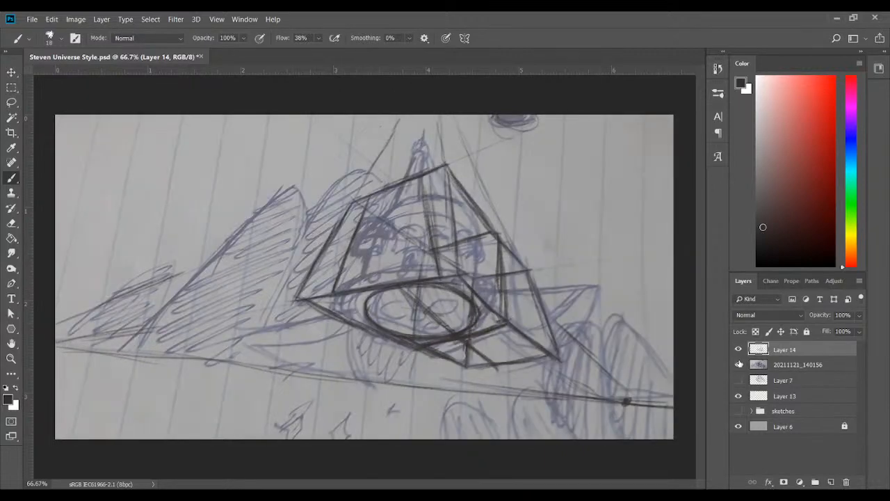
left_click(739, 364)
left_click(738, 364)
Add a crossing line just above the front panel's bottom edge and a second diagonal through the ellipse, and hide the photo layer
left_click_drag(342, 278, 402, 267)
left_click_drag(346, 275, 429, 258)
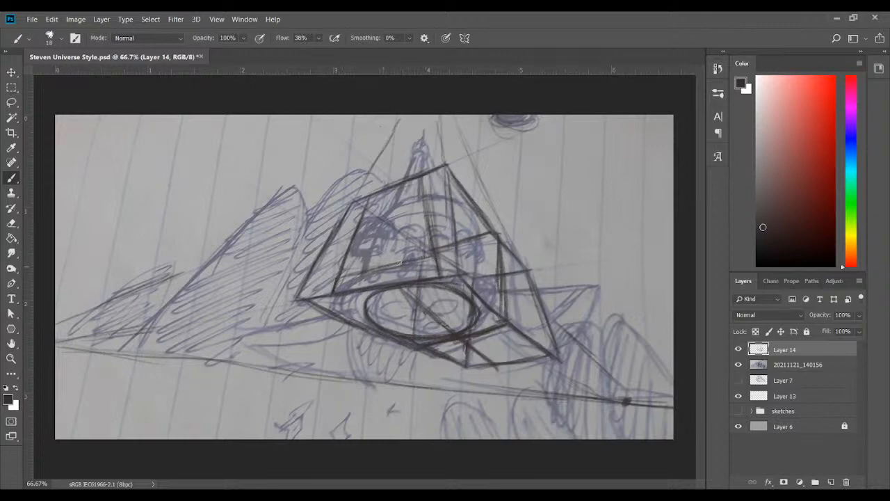
left_click_drag(372, 270, 430, 257)
left_click_drag(367, 329, 465, 300)
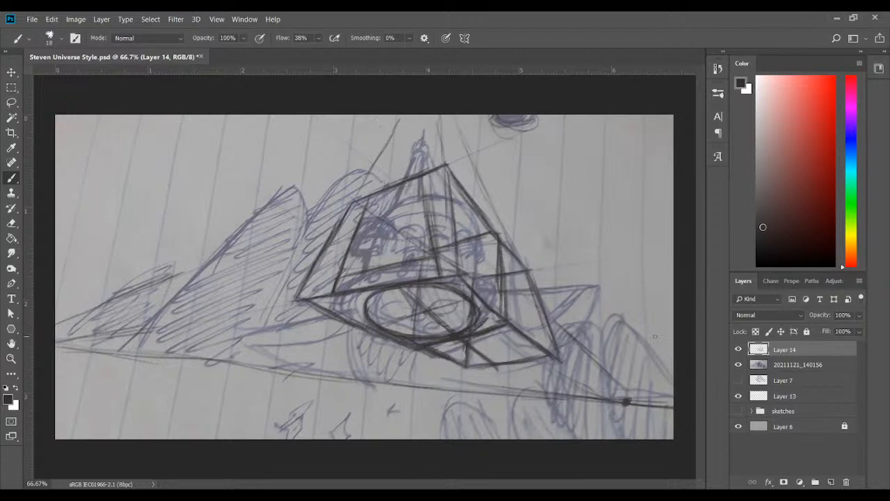
left_click(738, 365)
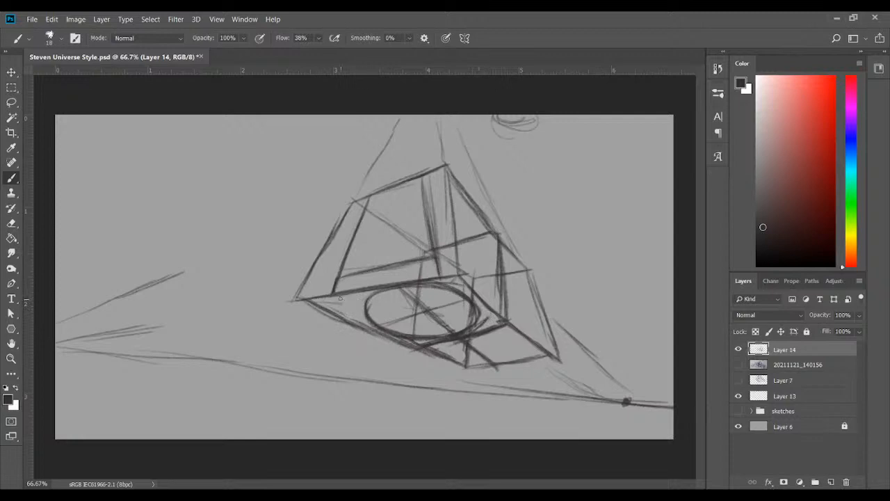
mouse_move(353, 321)
left_mouse_down()
mouse_move(351, 292)
mouse_move(345, 320)
mouse_move(348, 297)
mouse_move(345, 304)
mouse_move(372, 281)
mouse_move(344, 303)
mouse_move(420, 276)
left_mouse_up()
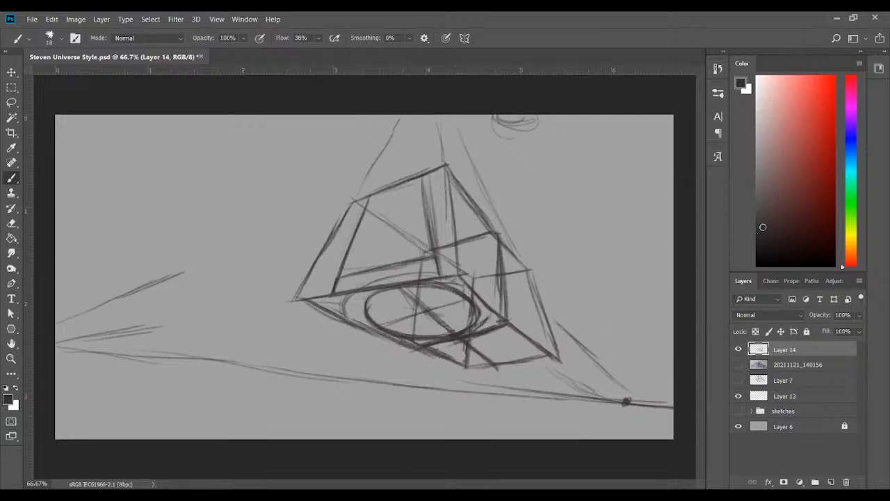
key("ctrl+z")
key("ctrl+z")
key("ctrl+z")
key("ctrl+z")
key("ctrl+z")
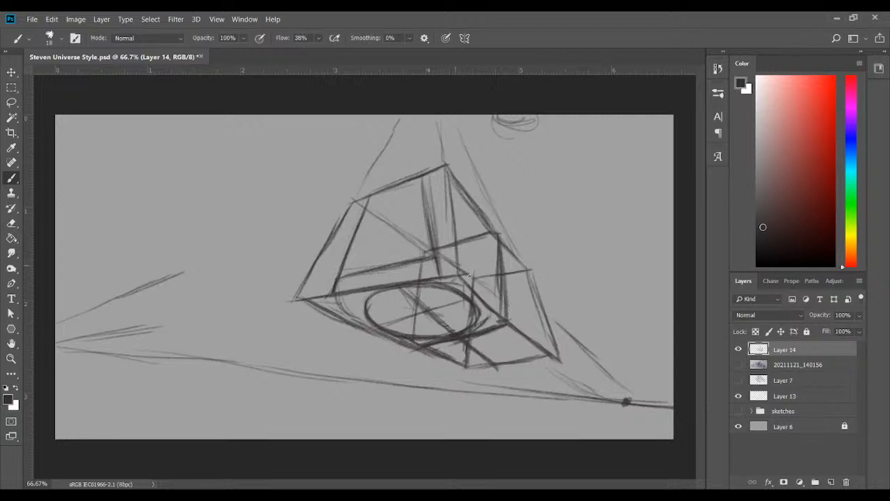
Try to draw a larger rounded outline around the ellipse, following the box's lower section, and check Layer 14 by toggling it
left_click_drag(470, 274, 550, 335)
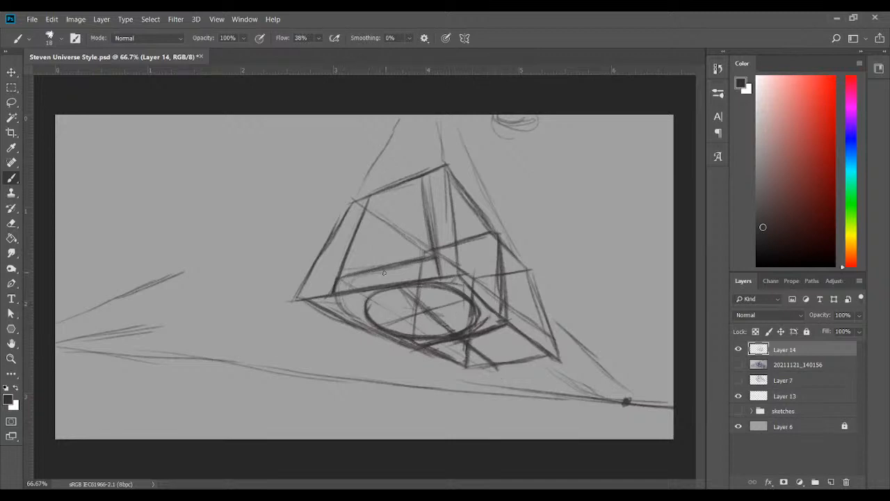
mouse_move(352, 279)
left_mouse_down()
mouse_move(430, 264)
mouse_move(410, 264)
left_mouse_up()
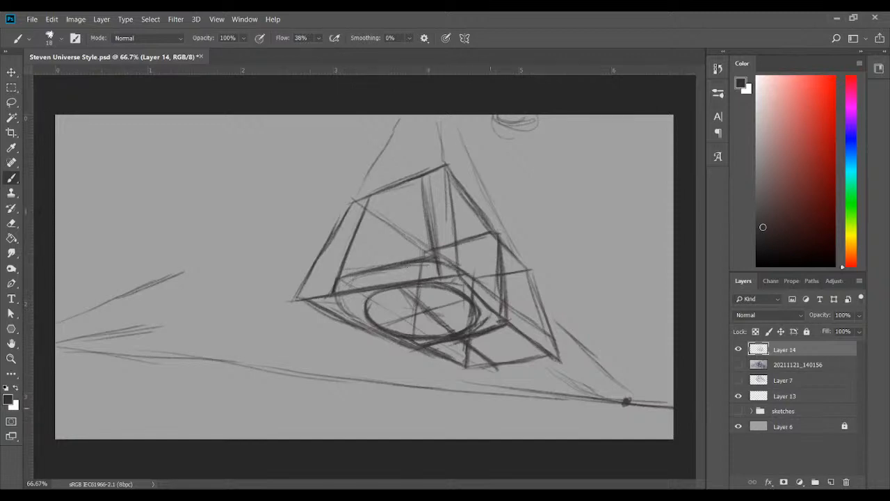
mouse_move(496, 300)
left_mouse_down()
mouse_move(450, 276)
mouse_move(402, 269)
mouse_move(488, 281)
mouse_move(508, 315)
mouse_move(491, 328)
left_mouse_up()
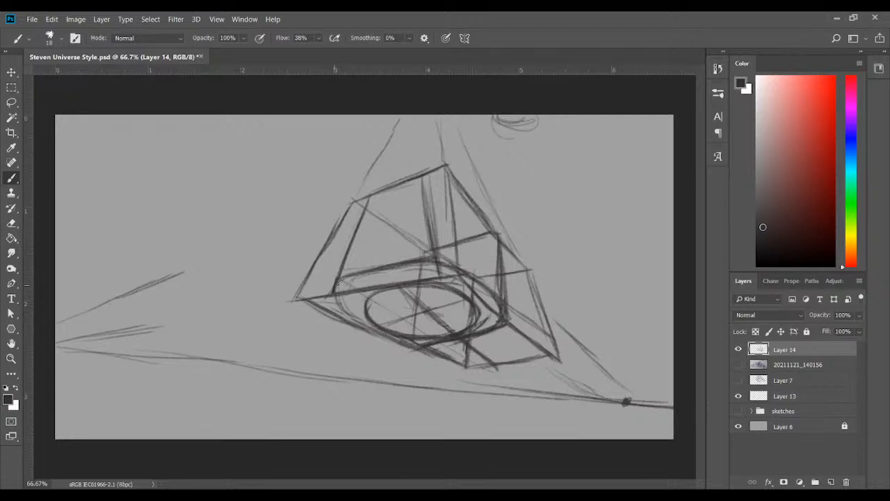
mouse_move(347, 277)
left_mouse_down()
mouse_move(348, 306)
mouse_move(336, 295)
mouse_move(341, 310)
mouse_move(338, 294)
mouse_move(362, 325)
left_mouse_up()
mouse_move(386, 267)
left_mouse_down()
mouse_move(485, 289)
mouse_move(503, 304)
mouse_move(487, 328)
mouse_move(503, 309)
left_mouse_up()
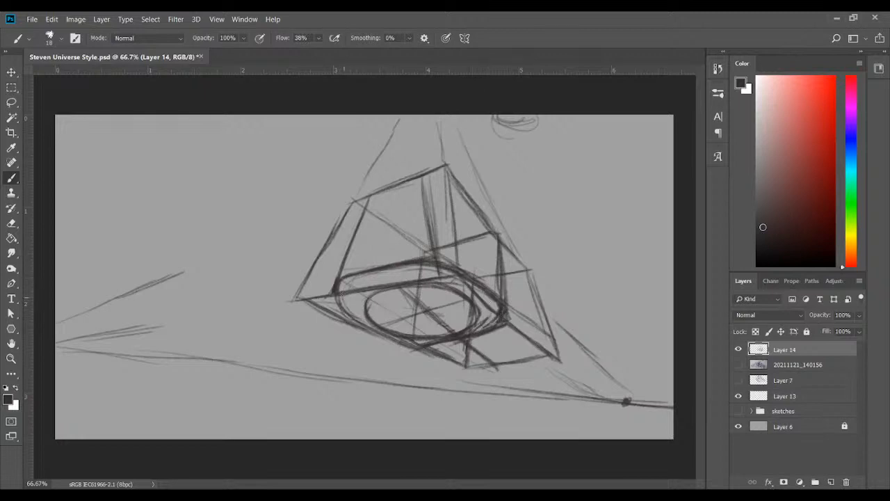
mouse_move(338, 295)
left_mouse_down()
mouse_move(345, 315)
mouse_move(383, 332)
left_mouse_up()
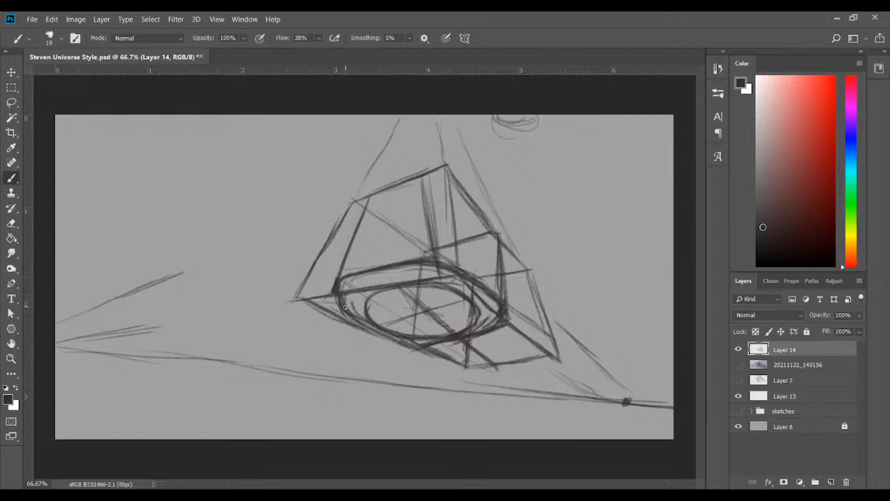
left_click(738, 350)
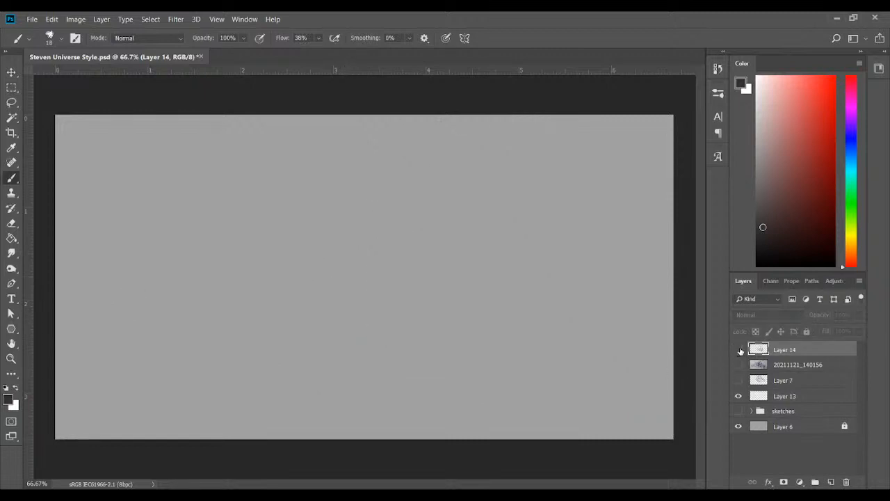
left_click(739, 350)
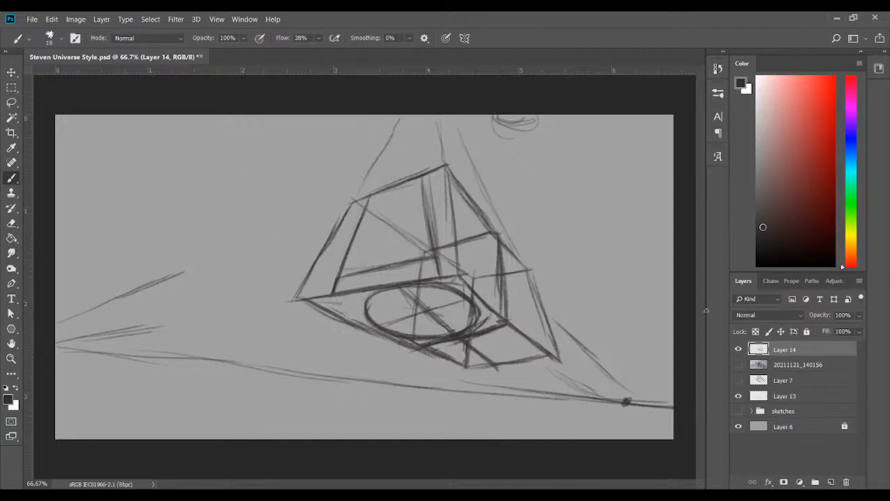
Add a new layer and, in dark red, sketch near-vertical construction lines from both sides of the ellipse up to the box's top
left_click(831, 482)
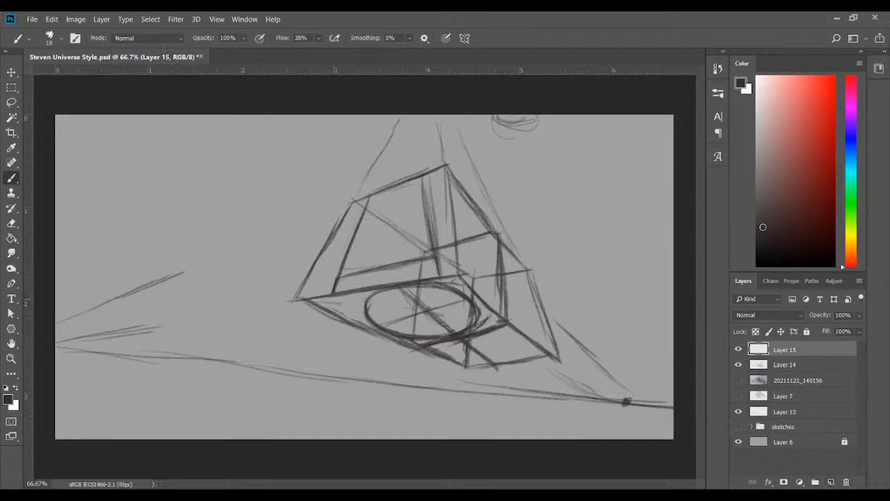
left_click(791, 206)
mouse_move(397, 279)
left_mouse_down()
mouse_move(399, 179)
mouse_move(395, 256)
left_mouse_up()
left_click_drag(398, 200, 397, 269)
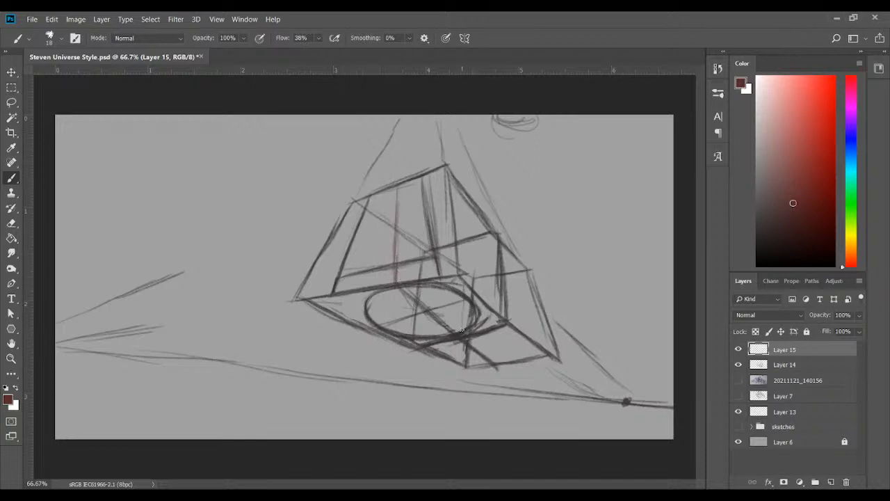
mouse_move(459, 198)
left_mouse_down()
mouse_move(461, 297)
mouse_move(449, 332)
left_mouse_up()
mouse_move(364, 314)
left_mouse_down()
mouse_move(363, 245)
mouse_move(368, 273)
mouse_move(381, 200)
left_mouse_up()
left_click_drag(374, 262, 393, 185)
mouse_move(376, 242)
left_mouse_down()
mouse_move(366, 292)
mouse_move(392, 185)
left_mouse_up()
left_click_drag(479, 313, 468, 259)
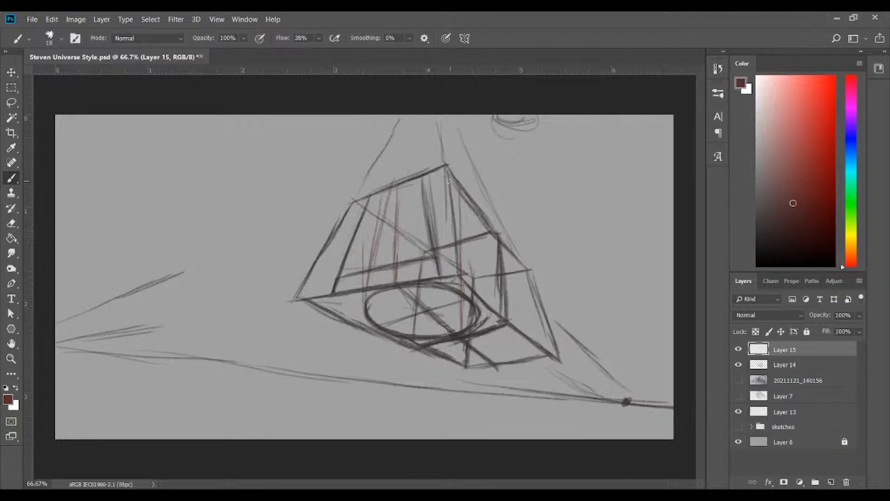
Darken the red tapering lines on both sides and draw a smaller ellipse between them at the box's top
left_click_drag(463, 182, 478, 278)
left_click_drag(468, 207, 478, 294)
left_click_drag(470, 241, 480, 311)
left_click_drag(472, 247, 479, 293)
left_click_drag(465, 201, 472, 245)
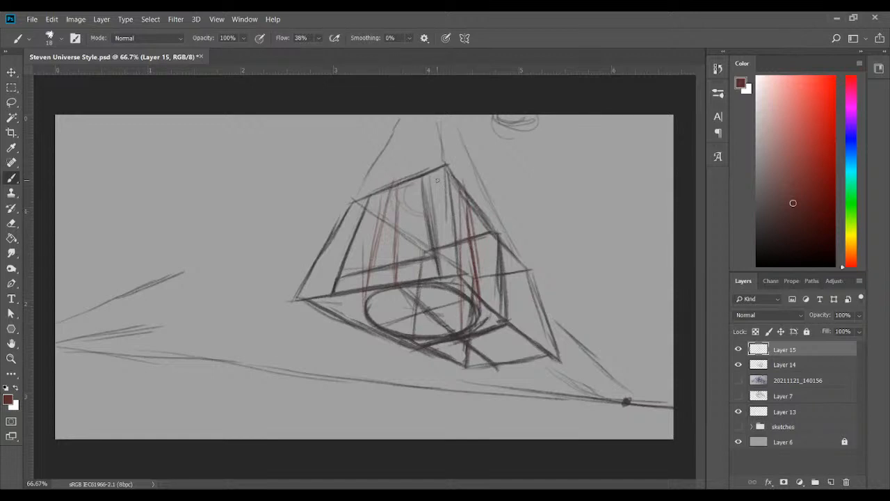
mouse_move(404, 198)
left_mouse_down()
mouse_move(448, 214)
mouse_move(456, 207)
mouse_move(407, 205)
mouse_move(430, 192)
mouse_move(395, 190)
mouse_move(409, 180)
mouse_move(454, 184)
mouse_move(445, 173)
mouse_move(453, 209)
mouse_move(451, 181)
mouse_move(406, 176)
mouse_move(404, 189)
mouse_move(454, 212)
mouse_move(460, 185)
mouse_move(404, 183)
mouse_move(374, 241)
mouse_move(364, 301)
left_mouse_up()
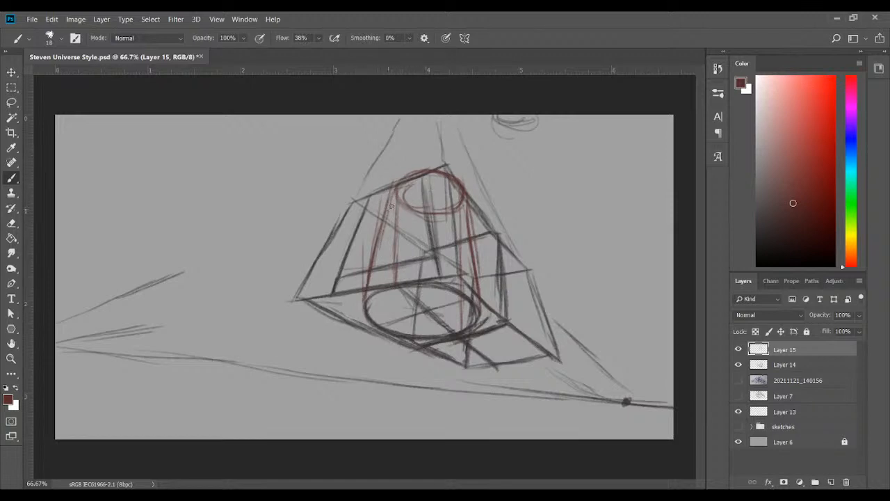
Draw curved red contour lines across the tapered cylinder at several heights between its top and base ellipses
mouse_move(392, 204)
left_mouse_down()
mouse_move(436, 192)
mouse_move(381, 207)
mouse_move(430, 193)
mouse_move(410, 194)
mouse_move(461, 204)
left_mouse_up()
mouse_move(415, 221)
left_mouse_down()
mouse_move(454, 225)
mouse_move(473, 245)
left_mouse_up()
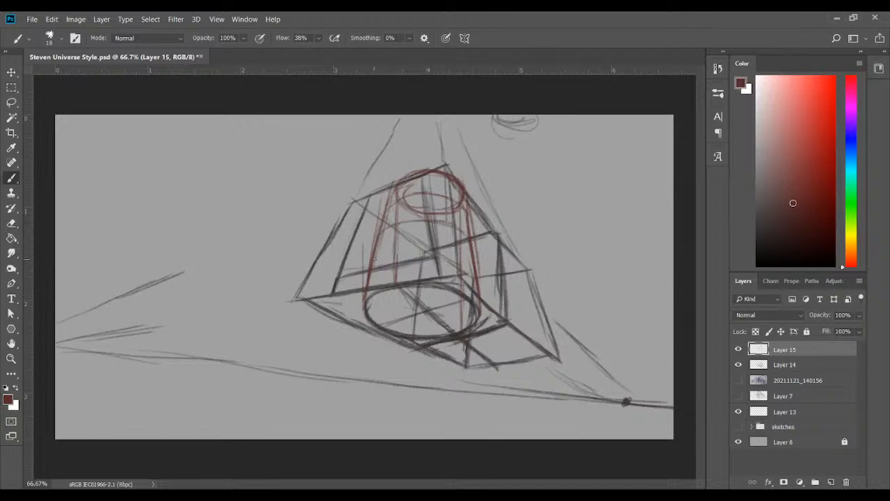
mouse_move(381, 253)
left_mouse_down()
mouse_move(453, 251)
mouse_move(428, 249)
mouse_move(471, 260)
mouse_move(397, 249)
left_mouse_up()
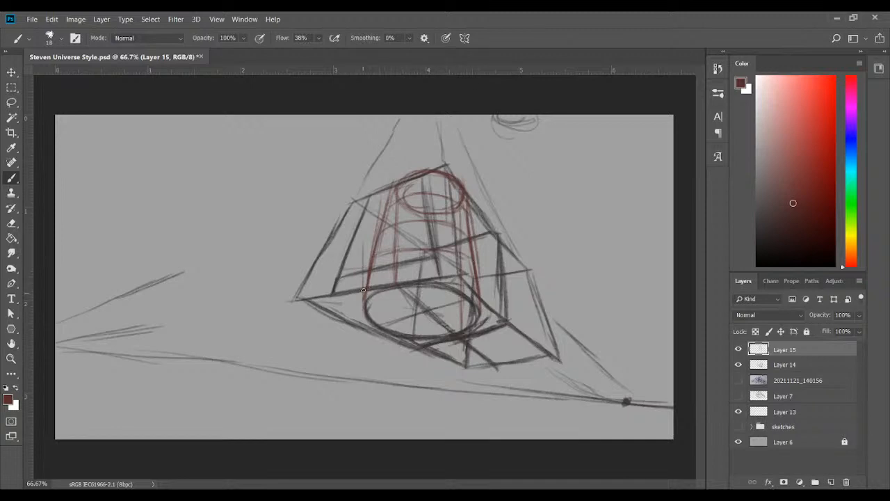
mouse_move(366, 283)
left_mouse_down()
mouse_move(420, 268)
mouse_move(455, 270)
mouse_move(475, 284)
left_mouse_up()
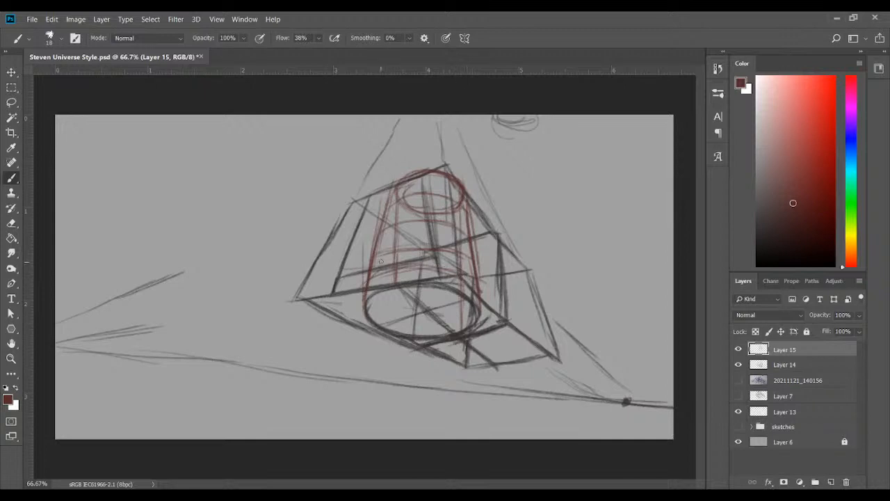
mouse_move(380, 261)
left_mouse_down()
mouse_move(451, 238)
mouse_move(466, 255)
left_mouse_up()
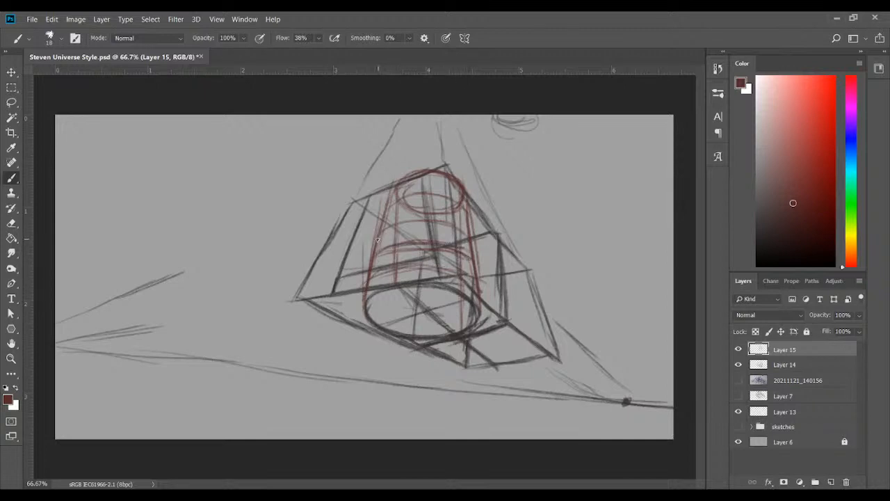
left_click_drag(393, 226, 471, 238)
left_click_drag(388, 208, 451, 193)
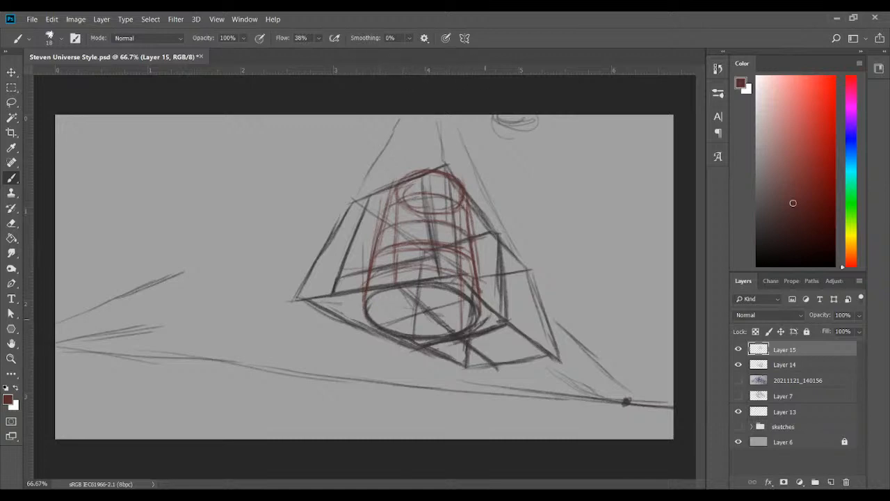
mouse_move(393, 196)
left_mouse_down()
mouse_move(418, 169)
mouse_move(398, 185)
mouse_move(438, 171)
mouse_move(404, 173)
mouse_move(461, 182)
mouse_move(458, 203)
mouse_move(391, 181)
mouse_move(418, 210)
mouse_move(462, 206)
mouse_move(461, 191)
mouse_move(472, 234)
left_mouse_up()
Reinforce the tapered cylinder's red sides and top rim, and add an inner slanted line down its left half
left_click_drag(469, 198, 479, 292)
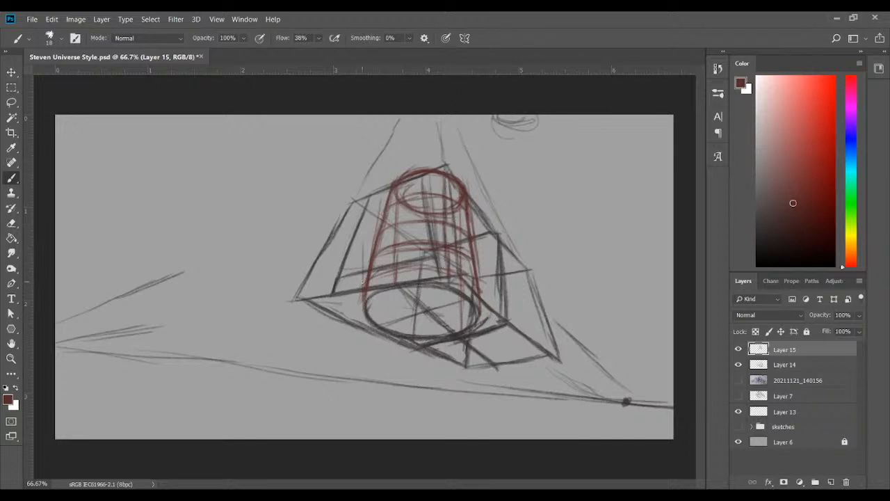
left_click_drag(364, 300, 395, 189)
left_click_drag(413, 173, 406, 224)
left_click_drag(405, 206, 397, 264)
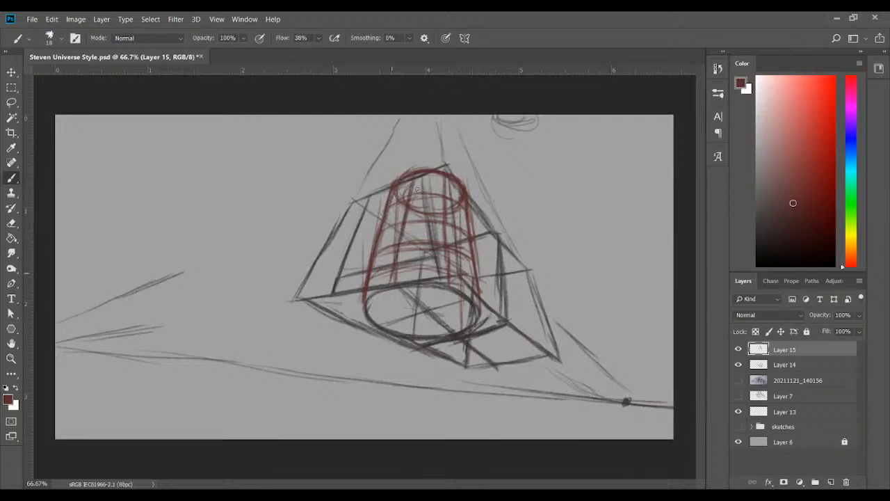
mouse_move(414, 174)
left_mouse_down()
mouse_move(438, 168)
mouse_move(468, 194)
left_mouse_up()
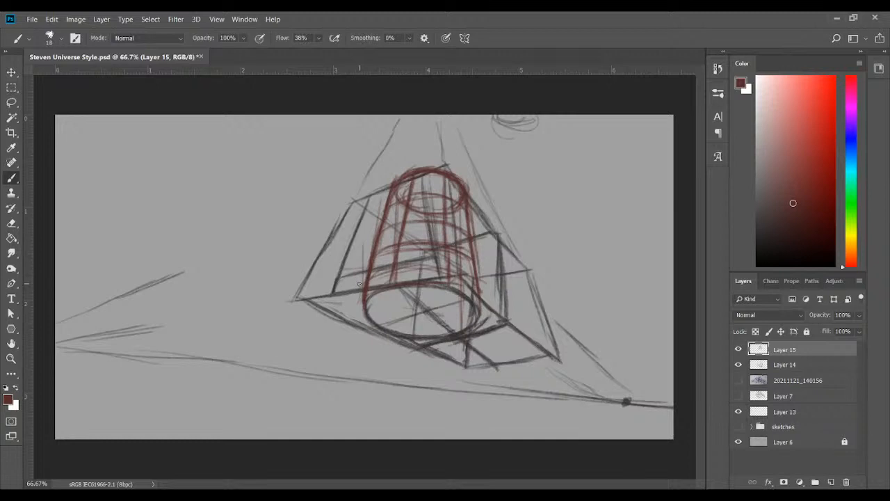
Add a new layer above the red cylinder and compare the construction with the notebook photo, leaving the photo hidden
left_click(798, 172)
left_click(830, 481)
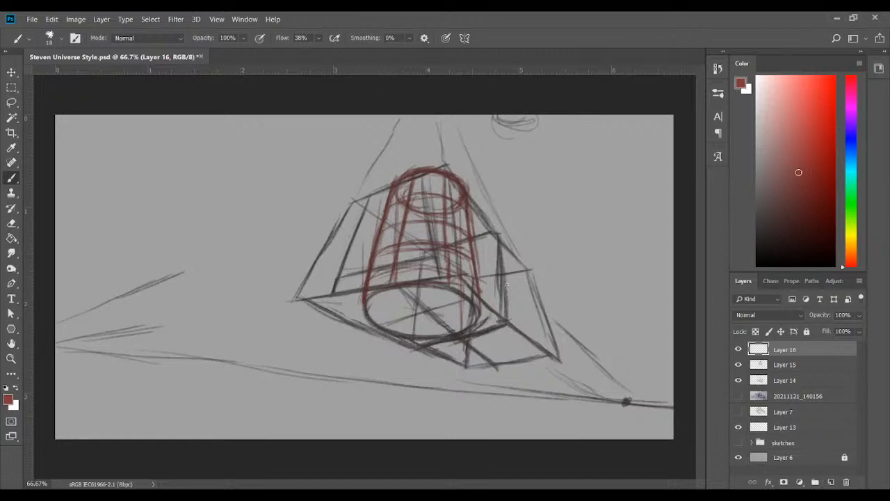
left_click(738, 395)
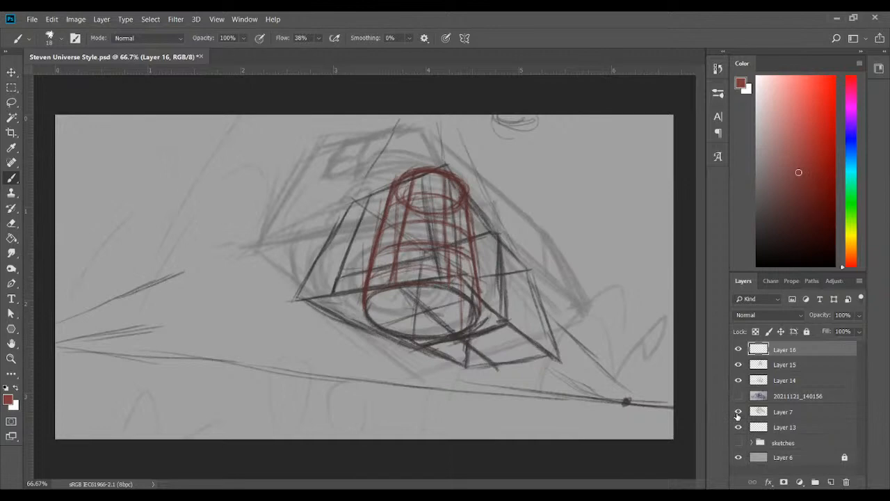
left_click(739, 394)
left_click(738, 395)
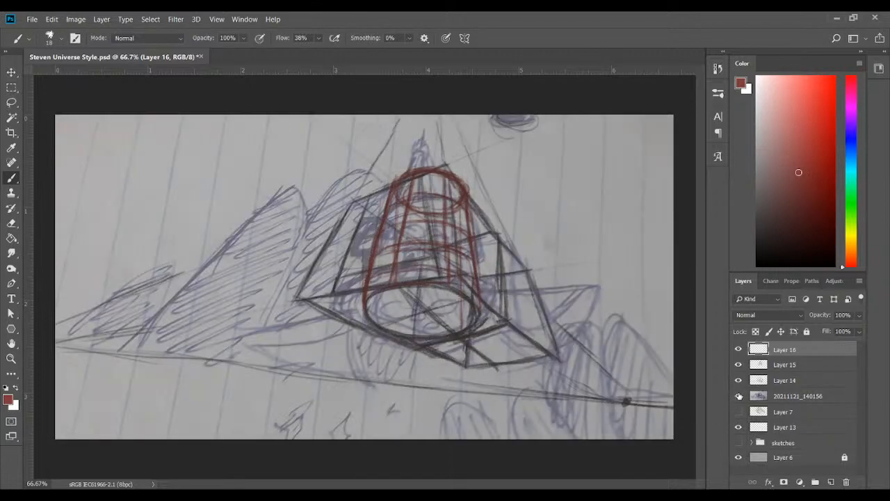
left_click(738, 396)
left_click(738, 396)
left_click(738, 396)
left_click(739, 395)
left_click(738, 396)
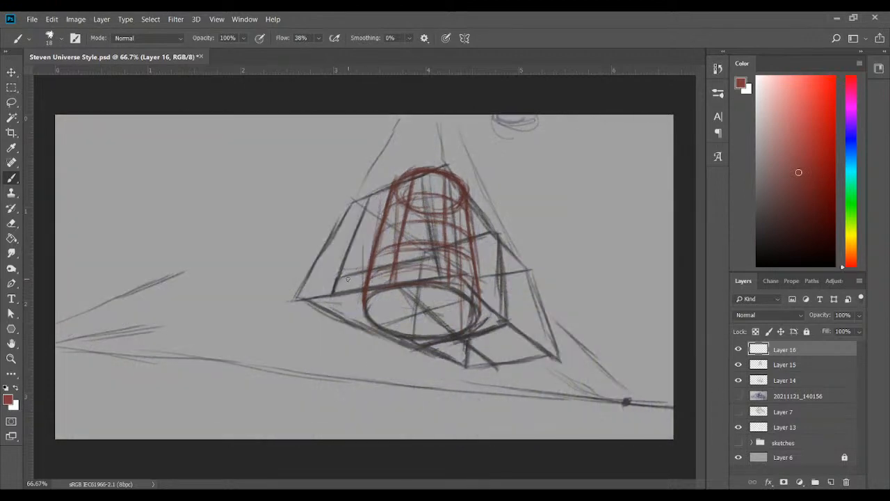
Try a red arc around the cylinder's base, undo it, and change the brush colour to a muted blue
mouse_move(348, 279)
left_mouse_down()
mouse_move(346, 288)
mouse_move(367, 271)
mouse_move(444, 265)
left_mouse_up()
left_click(851, 140)
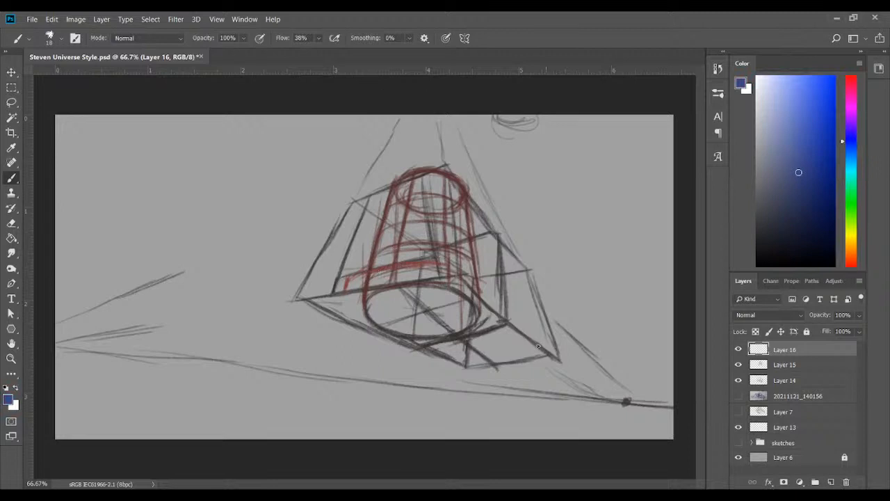
key("ctrl+z")
key("ctrl+z")
key("ctrl+z")
key("ctrl+z")
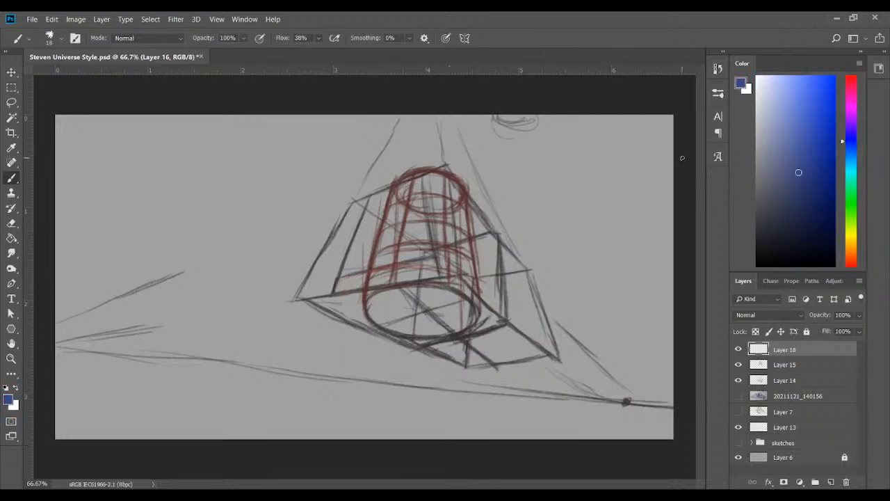
left_click(788, 161)
left_click_drag(355, 276, 353, 285)
mouse_move(355, 273)
left_mouse_down()
mouse_move(397, 262)
mouse_move(355, 276)
mouse_move(412, 262)
mouse_move(454, 268)
mouse_move(426, 261)
mouse_move(476, 276)
mouse_move(444, 261)
mouse_move(490, 294)
left_mouse_up()
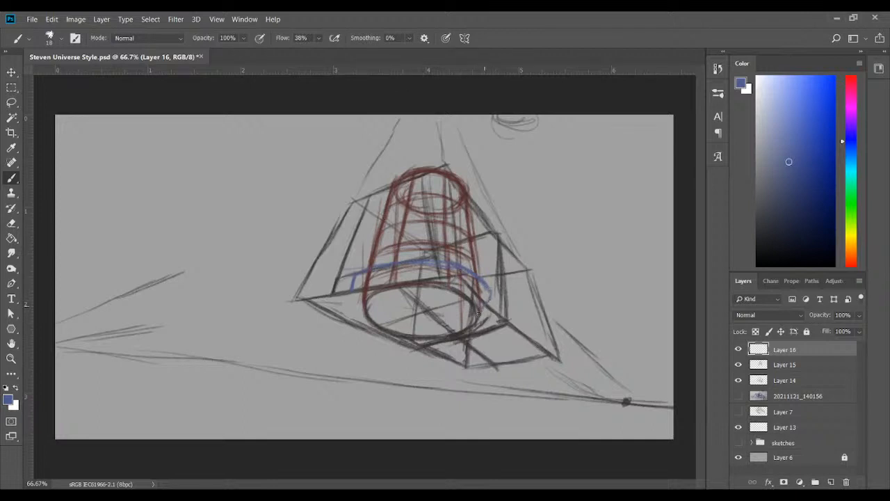
left_click_drag(359, 280, 355, 301)
left_click_drag(358, 299, 360, 317)
mouse_move(355, 278)
left_mouse_down()
mouse_move(351, 304)
mouse_move(364, 276)
mouse_move(445, 267)
mouse_move(495, 291)
mouse_move(485, 337)
left_mouse_up()
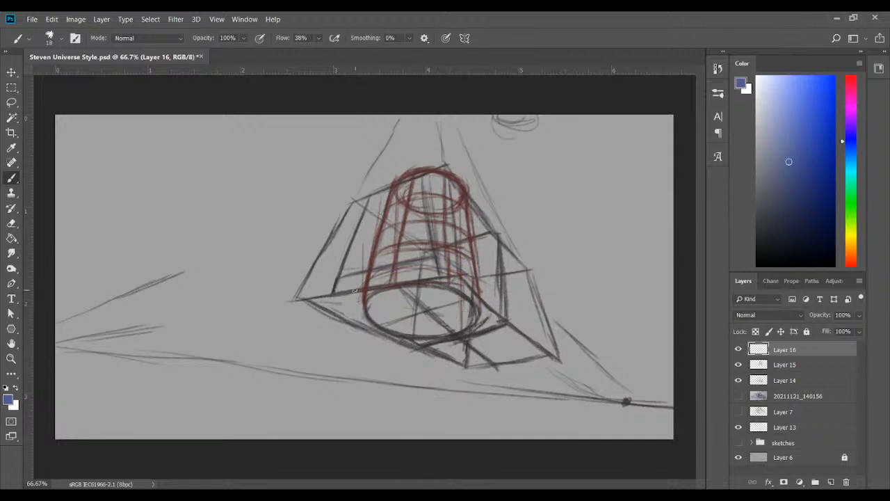
Draw a blue double ring with short dividers around the cylinder's base on Layer 16, and hide Layer 14
mouse_move(359, 285)
left_mouse_down()
mouse_move(377, 270)
mouse_move(363, 279)
mouse_move(392, 268)
mouse_move(362, 282)
mouse_move(425, 261)
mouse_move(387, 273)
mouse_move(427, 265)
mouse_move(471, 273)
mouse_move(430, 267)
mouse_move(479, 280)
mouse_move(490, 299)
left_mouse_up()
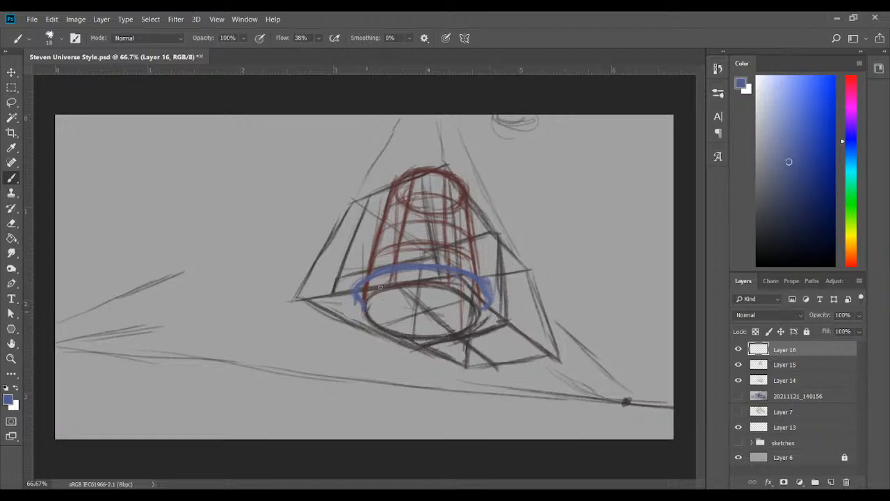
mouse_move(368, 301)
left_mouse_down()
mouse_move(445, 290)
mouse_move(423, 284)
mouse_move(473, 301)
mouse_move(439, 287)
mouse_move(476, 310)
left_mouse_up()
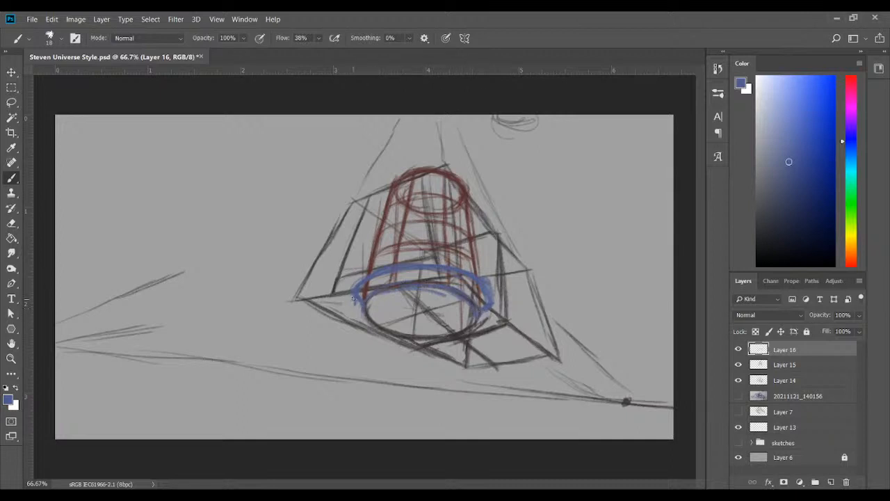
mouse_move(354, 298)
left_mouse_down()
mouse_move(371, 330)
mouse_move(392, 335)
mouse_move(387, 326)
mouse_move(466, 331)
mouse_move(483, 313)
left_mouse_up()
mouse_move(354, 291)
left_mouse_down()
mouse_move(354, 313)
mouse_move(365, 316)
mouse_move(356, 313)
left_mouse_up()
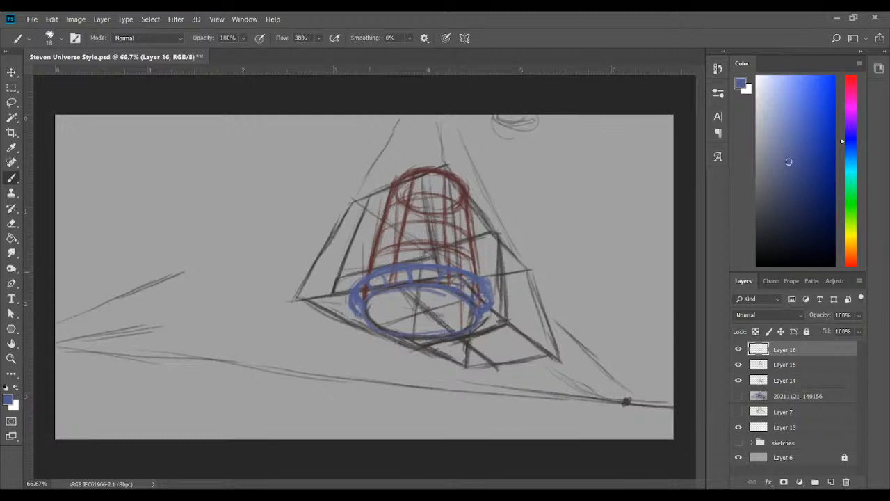
left_click(738, 380)
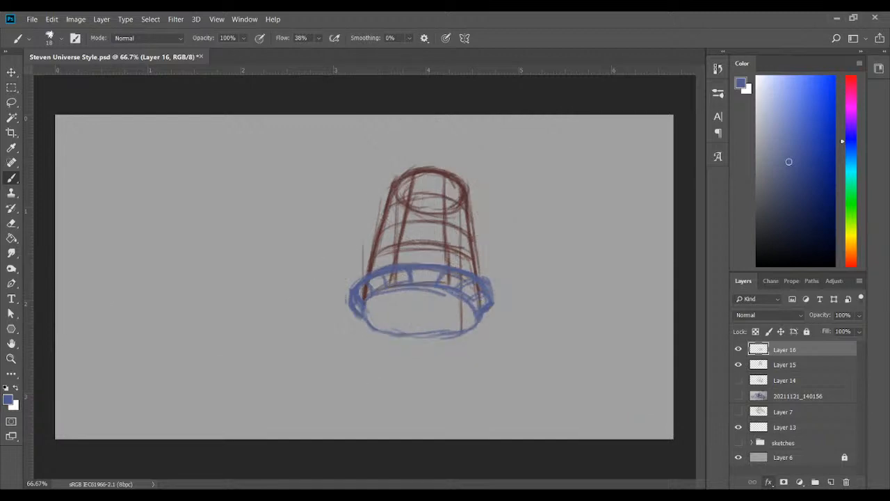
left_click(586, 358)
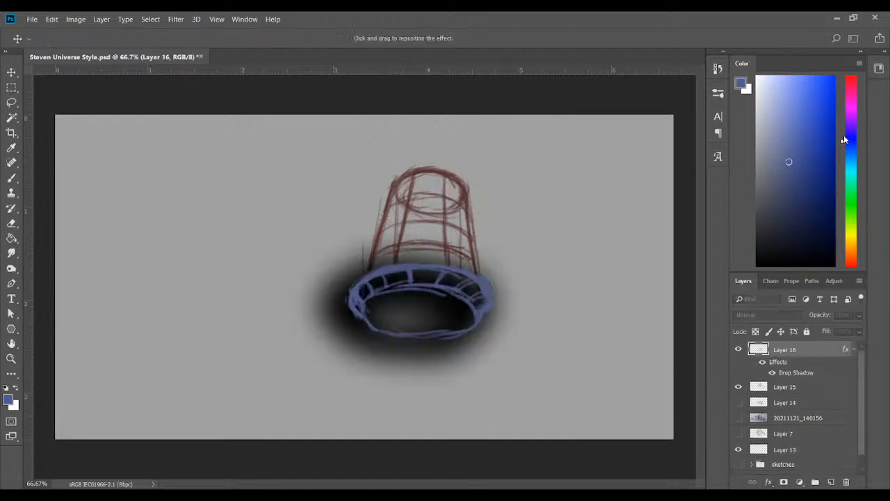
key("b")
key("ctrl+z")
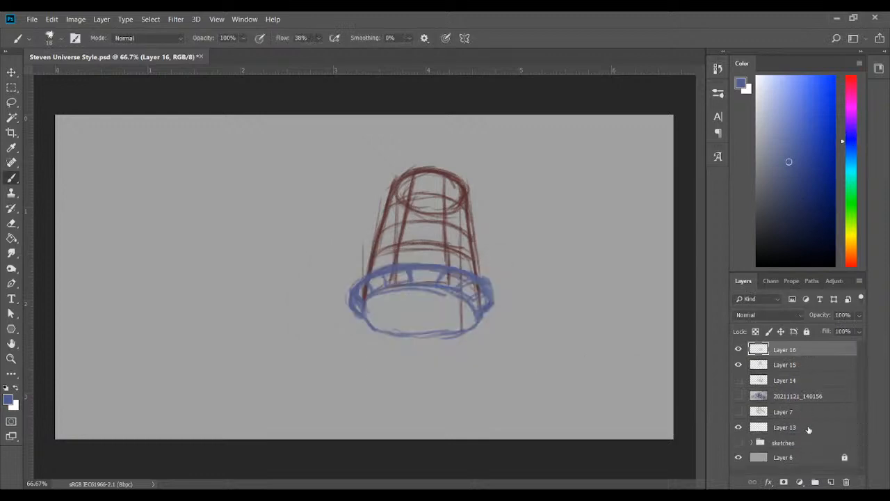
Compare the blue ring with the notebook photo 20211121_140156, hide the photo again, and reselect Layer 16
left_click(785, 398)
left_click(736, 400)
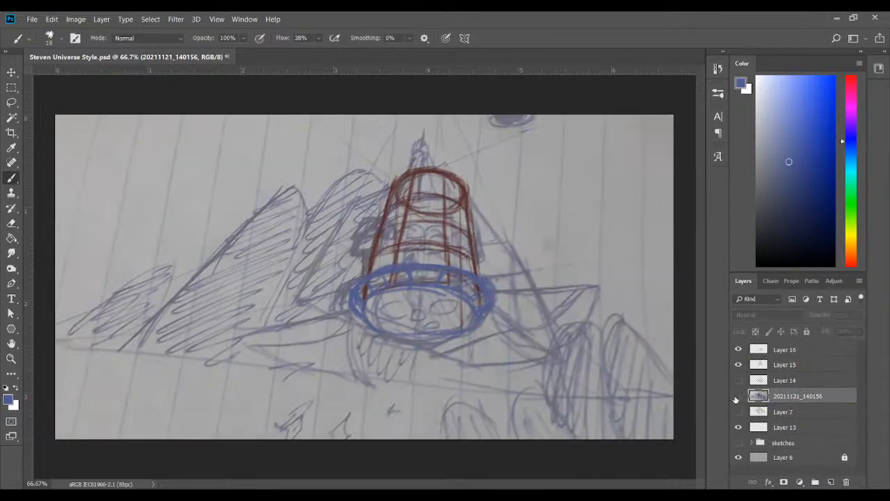
left_click(736, 399)
left_click(736, 400)
left_click(735, 400)
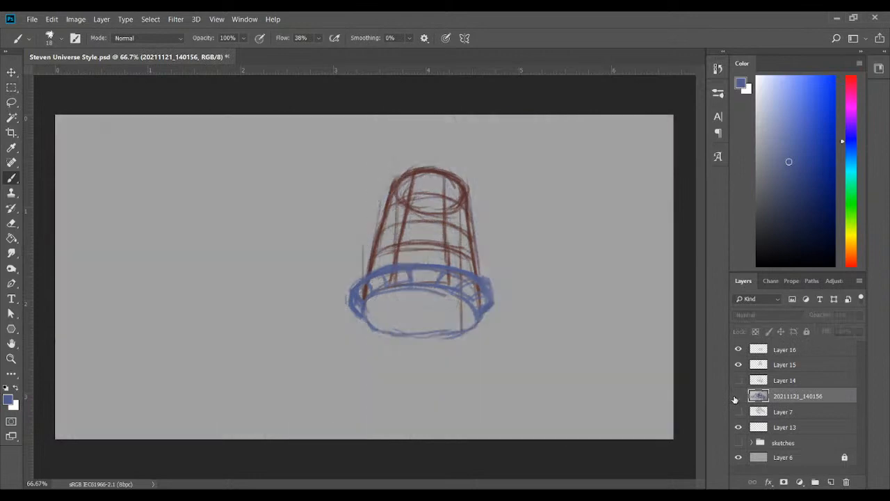
left_click(787, 355)
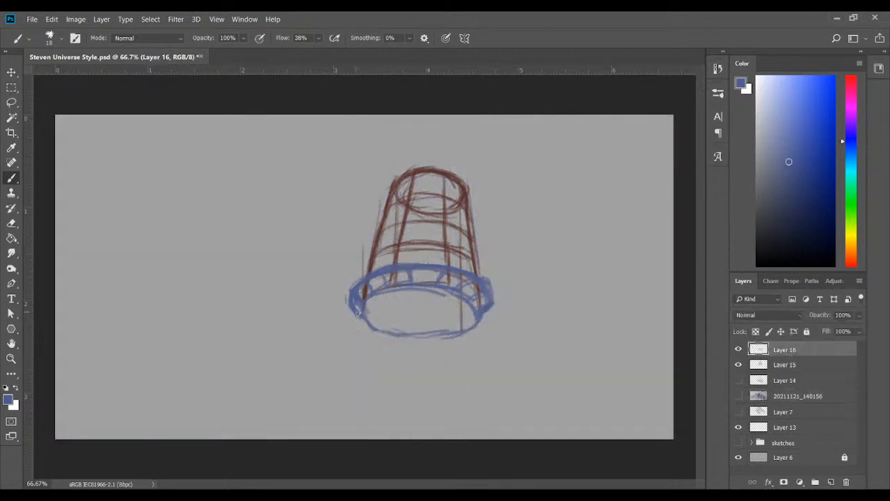
Widen the blue ring's outer edge on the left, and erase and redraw its right side to match
mouse_move(371, 327)
left_mouse_down()
mouse_move(473, 331)
mouse_move(485, 313)
left_mouse_up()
mouse_move(362, 318)
left_mouse_down()
mouse_move(349, 292)
mouse_move(337, 309)
mouse_move(349, 287)
mouse_move(343, 318)
mouse_move(347, 312)
mouse_move(373, 328)
mouse_move(339, 315)
mouse_move(355, 313)
mouse_move(350, 326)
mouse_move(361, 320)
mouse_move(388, 337)
left_mouse_up()
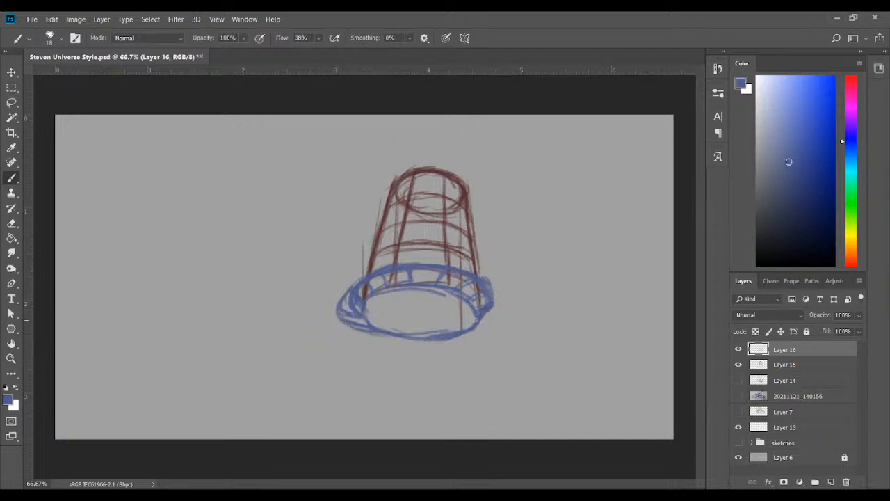
mouse_move(477, 329)
left_mouse_down()
mouse_move(493, 305)
mouse_move(490, 321)
mouse_move(494, 306)
mouse_move(470, 331)
left_mouse_up()
left_click_drag(345, 293, 359, 281)
mouse_move(455, 340)
left_mouse_down()
mouse_move(484, 331)
mouse_move(380, 341)
mouse_move(480, 297)
left_mouse_up()
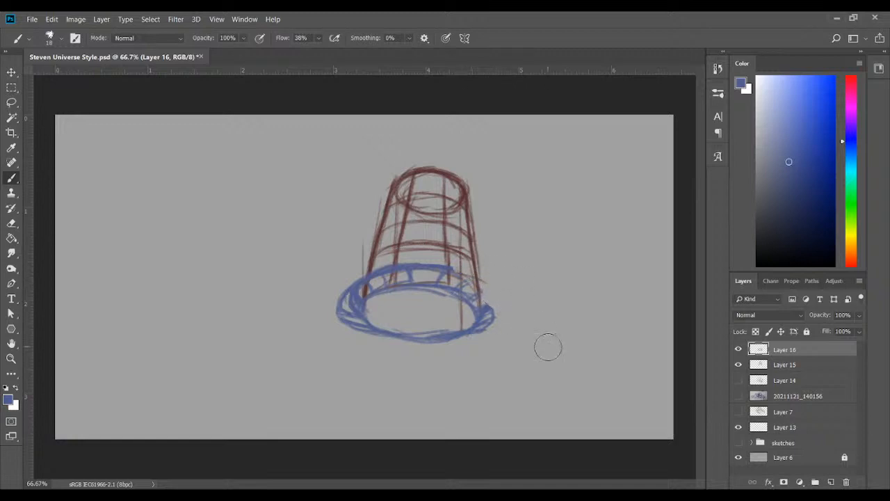
mouse_move(442, 268)
left_mouse_down()
mouse_move(494, 303)
mouse_move(496, 321)
mouse_move(490, 303)
mouse_move(478, 329)
left_mouse_up()
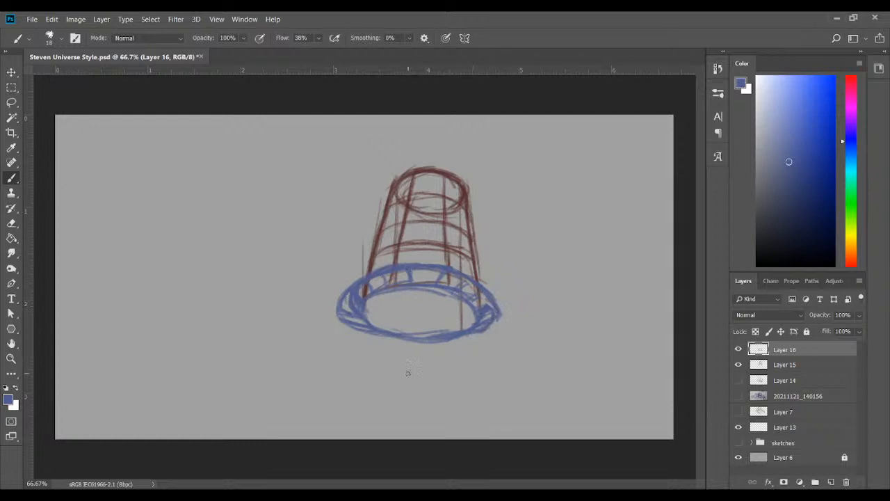
Clean up the ring's inner ellipse and replace the old dividers with new short ones between its two edges
mouse_move(381, 283)
left_mouse_down()
mouse_move(352, 300)
mouse_move(367, 280)
mouse_move(362, 299)
mouse_move(420, 278)
mouse_move(394, 281)
mouse_move(452, 285)
mouse_move(444, 280)
mouse_move(496, 304)
mouse_move(466, 294)
mouse_move(488, 315)
left_mouse_up()
mouse_move(359, 312)
left_mouse_down()
mouse_move(348, 318)
mouse_move(360, 297)
mouse_move(362, 327)
mouse_move(377, 329)
left_mouse_up()
mouse_move(340, 300)
left_mouse_down()
mouse_move(355, 327)
mouse_move(367, 328)
mouse_move(344, 317)
left_mouse_up()
left_click_drag(496, 316, 482, 327)
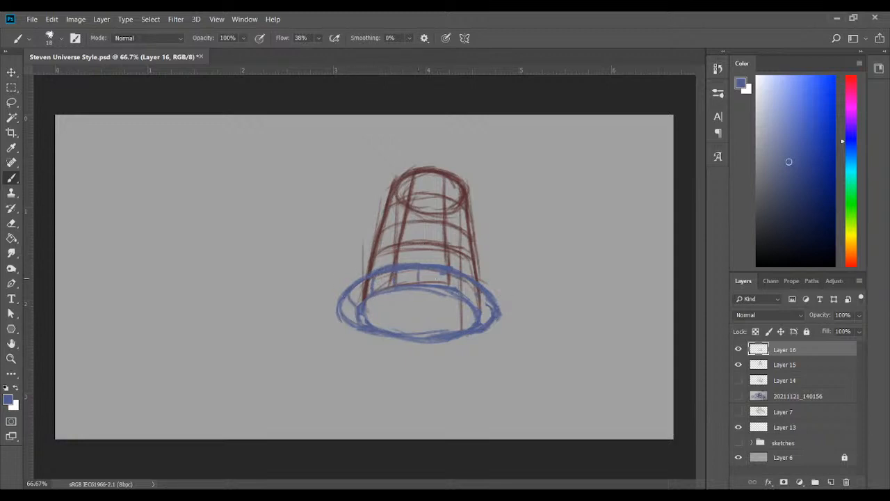
mouse_move(447, 269)
left_mouse_down()
mouse_move(447, 286)
mouse_move(471, 297)
mouse_move(482, 321)
left_mouse_up()
left_click_drag(345, 303, 365, 325)
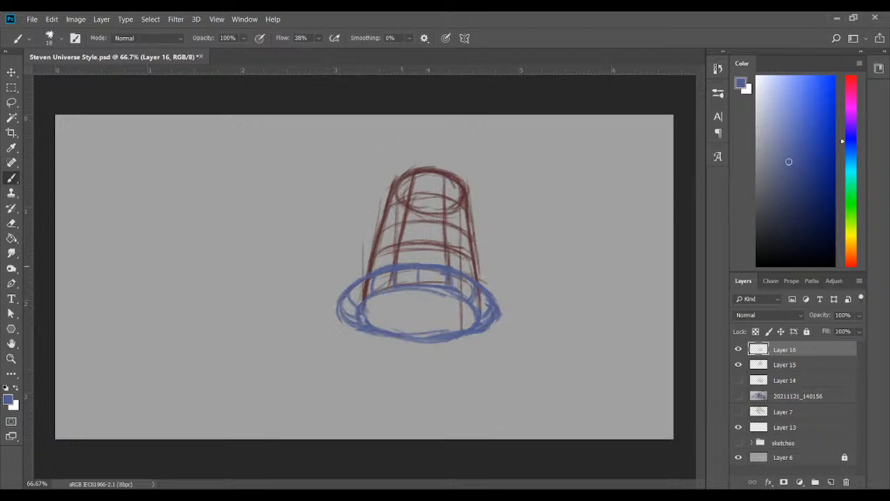
Touch up the ring's outer sides, then erase its lower front arc and redraw it as a thinner curve
left_click_drag(492, 294, 501, 306)
mouse_move(338, 299)
left_mouse_down()
mouse_move(348, 322)
mouse_move(367, 329)
mouse_move(412, 320)
mouse_move(429, 327)
mouse_move(395, 320)
mouse_move(457, 327)
left_mouse_up()
left_click_drag(400, 328, 459, 342)
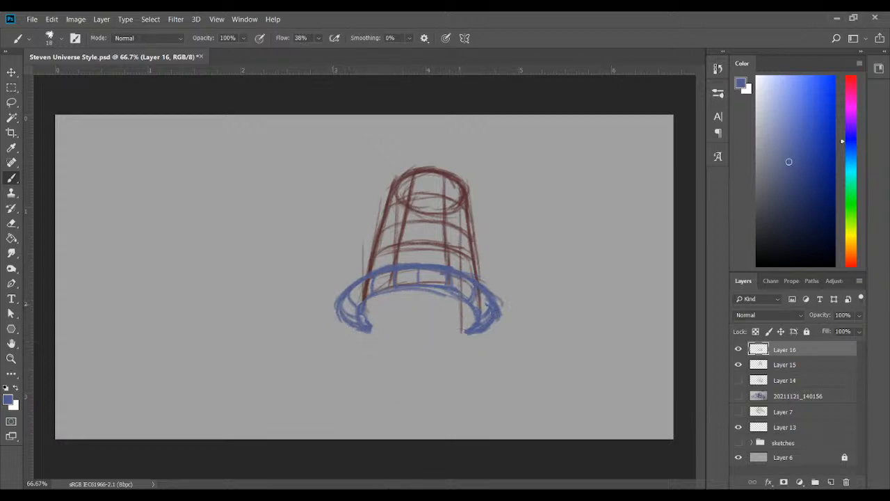
mouse_move(369, 326)
left_mouse_down()
mouse_move(417, 337)
mouse_move(465, 331)
left_mouse_up()
mouse_move(411, 336)
left_mouse_down()
mouse_move(476, 333)
mouse_move(467, 334)
left_mouse_up()
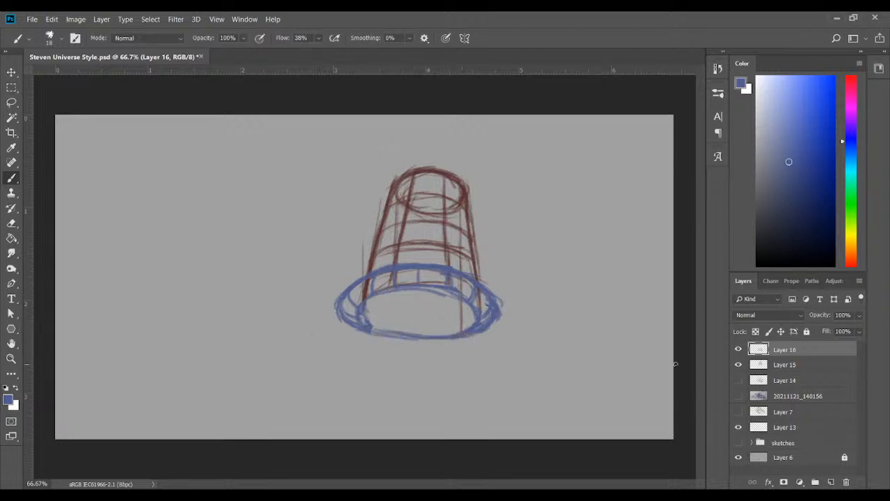
Show the box construction on Layer 14 and draw a short vertical blue line at the base ellipse's centre
left_click(739, 380)
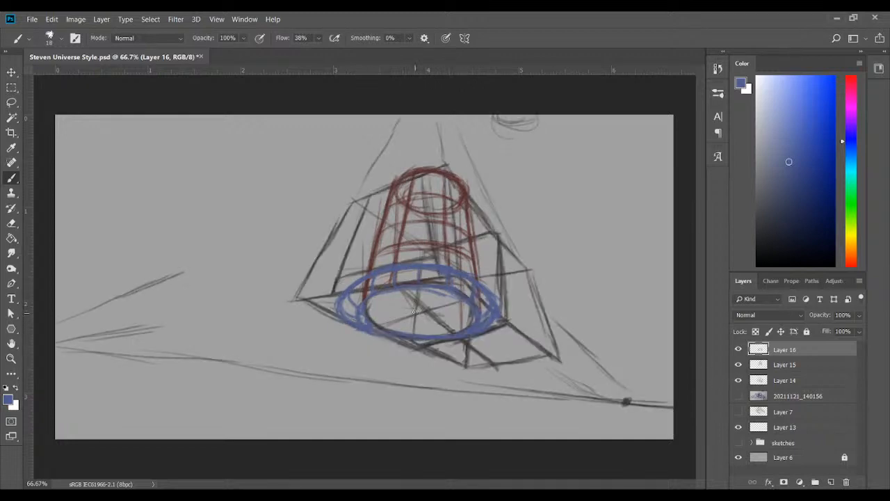
left_click_drag(416, 311, 417, 311)
left_click_drag(418, 292, 417, 312)
Show the notebook photo, reduce the opacity of Layer 15 to 47% and Layer 14 to 52%, and reselect Layer 16
left_click(738, 396)
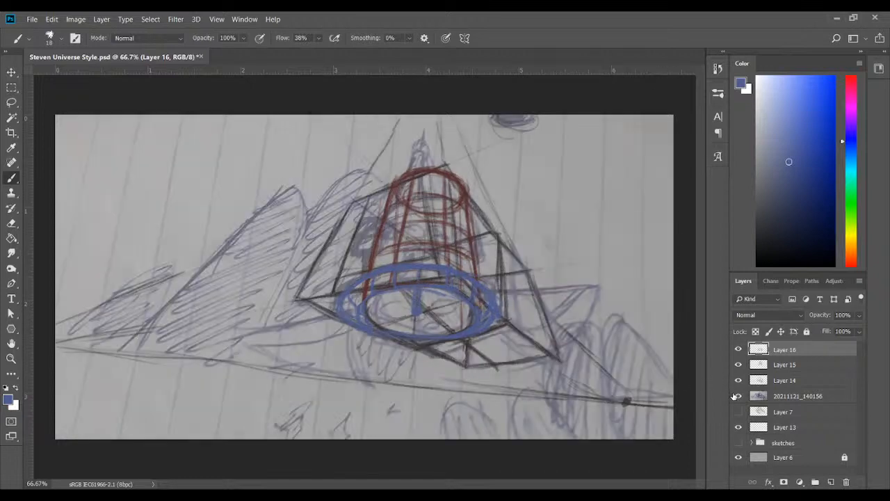
left_click(733, 395)
left_click(732, 395)
left_click(799, 367)
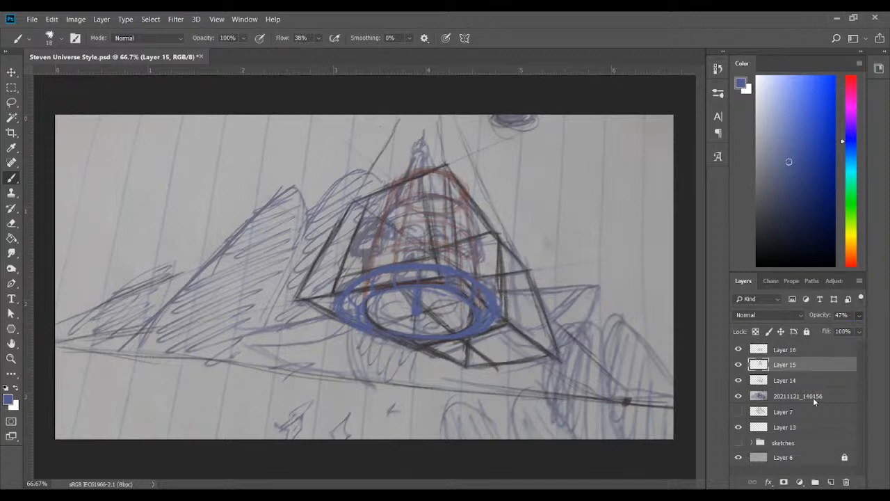
key("alt+bracketleft")
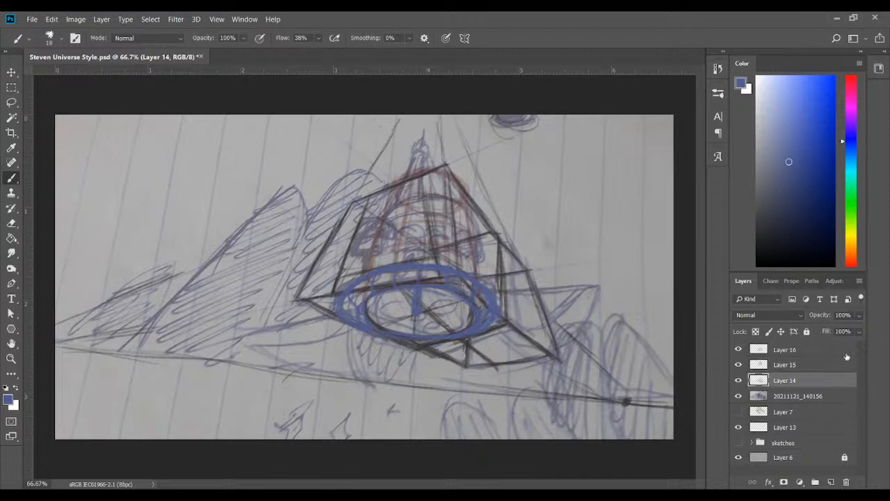
left_click_drag(823, 330, 829, 334)
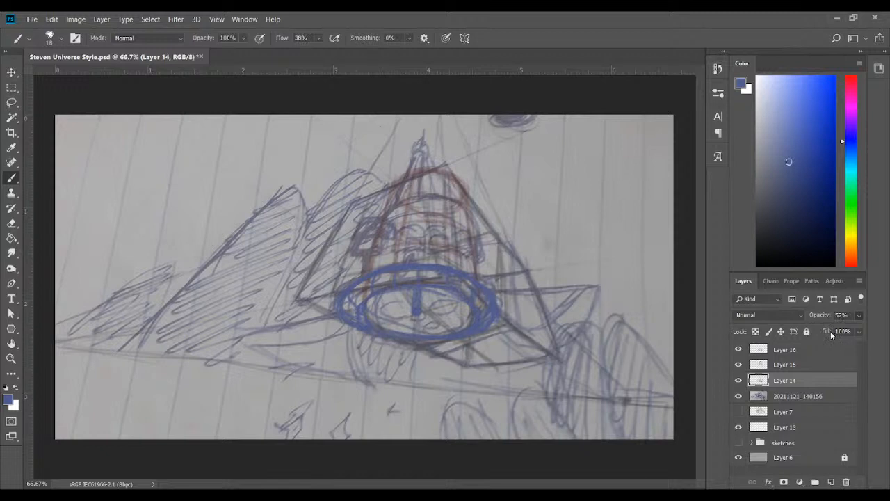
left_click(800, 364)
left_click(796, 351)
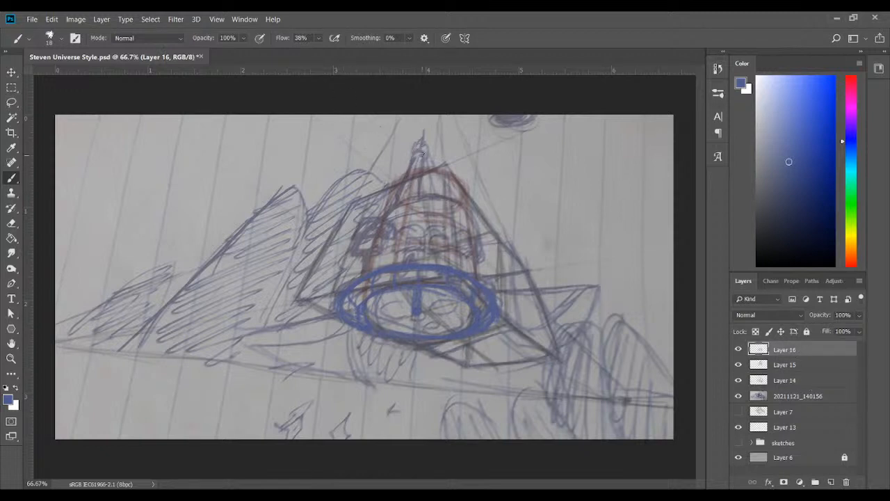
mouse_move(415, 154)
left_mouse_down()
mouse_move(424, 153)
mouse_move(413, 153)
mouse_move(422, 161)
mouse_move(414, 157)
mouse_move(396, 200)
left_mouse_up()
left_click_drag(427, 157, 422, 191)
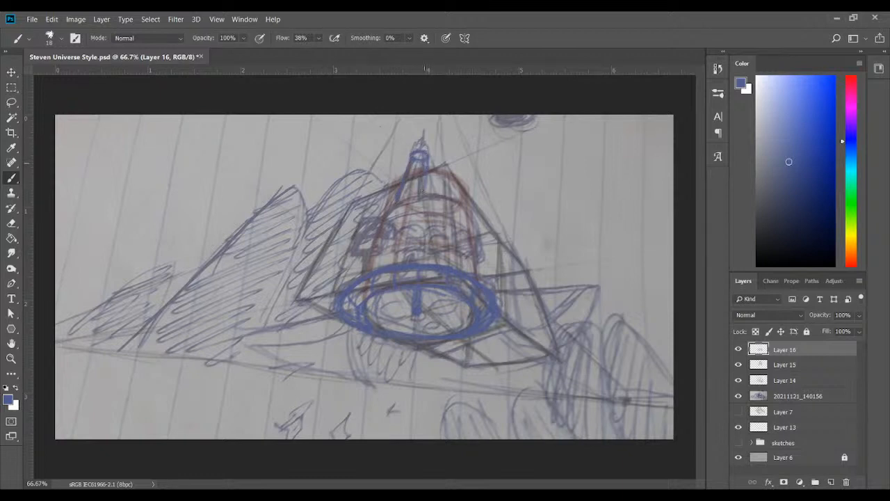
key("ctrl+z")
key("ctrl+z")
key("ctrl+z")
key("ctrl+z")
key("ctrl+z")
key("ctrl+z")
Strengthen the spire's two tapering side lines in blue on Layer 16
mouse_move(414, 154)
left_mouse_down()
mouse_move(425, 152)
mouse_move(414, 154)
mouse_move(400, 200)
left_mouse_up()
mouse_move(421, 152)
left_mouse_down()
mouse_move(421, 196)
mouse_move(424, 159)
mouse_move(416, 154)
mouse_move(405, 204)
left_mouse_up()
key("ctrl+minus")
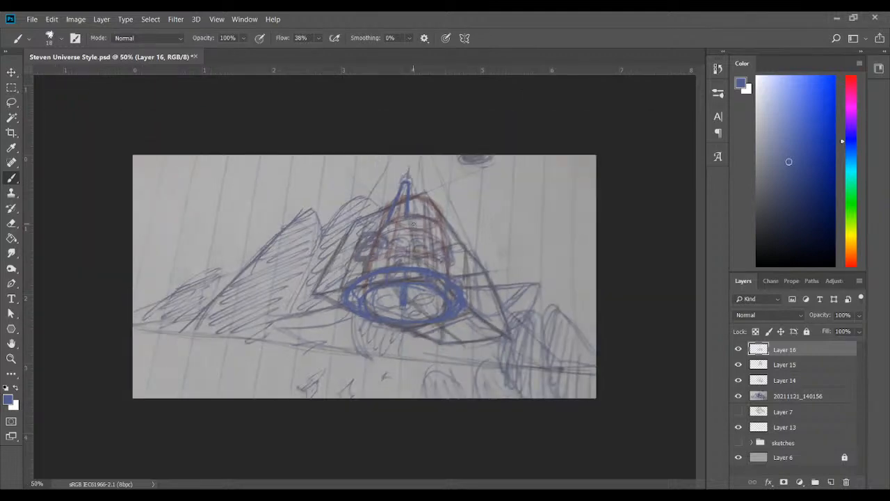
Erase the thick cap line at the spire's top and redraw it as a thin small ellipse with a size 10 brush
key("ctrl+plus")
key("ctrl+plus")
key("ctrl+plus")
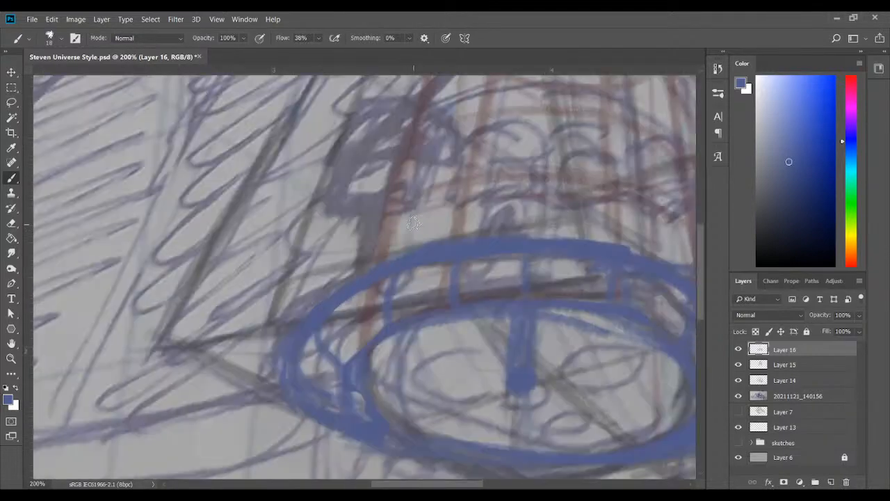
scroll(695, 240, "up", 6)
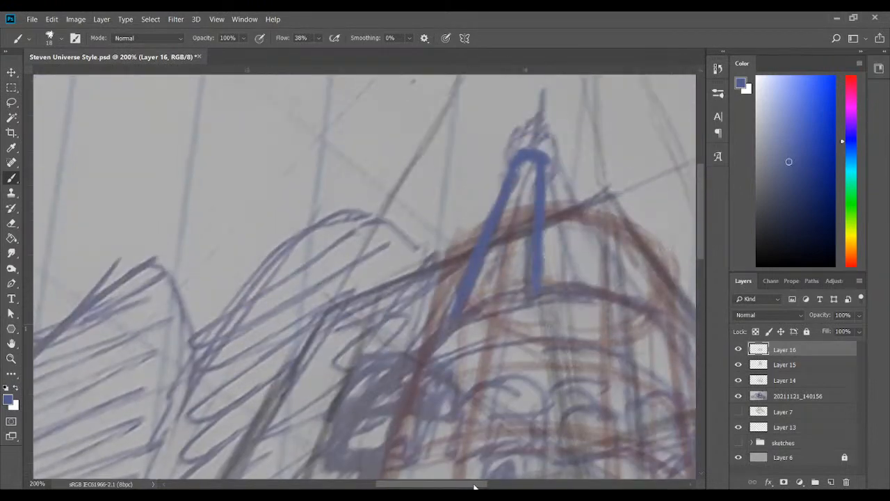
scroll(501, 452, "right", 5)
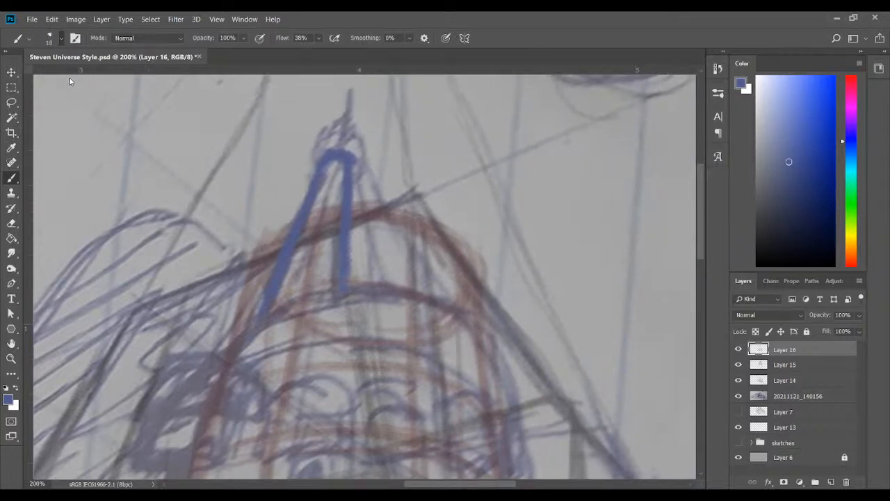
key("bracketleft")
left_click_drag(327, 168, 338, 169)
key("e")
left_click(12, 224)
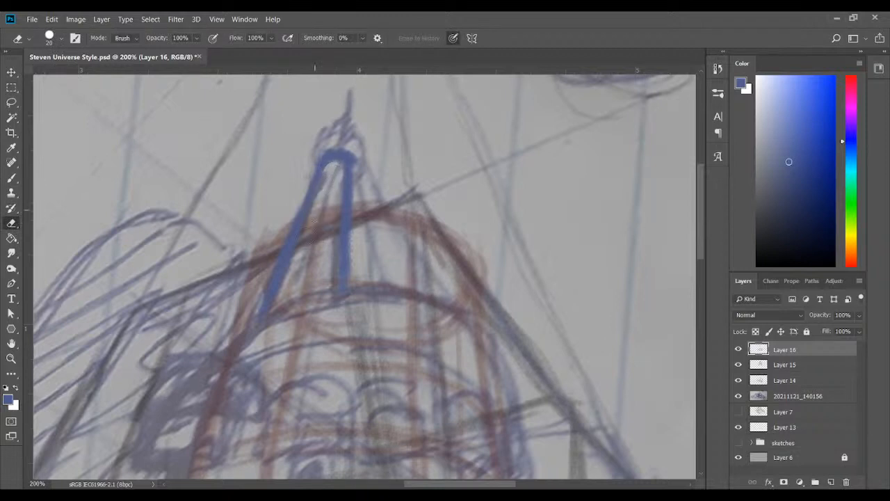
left_click(13, 180)
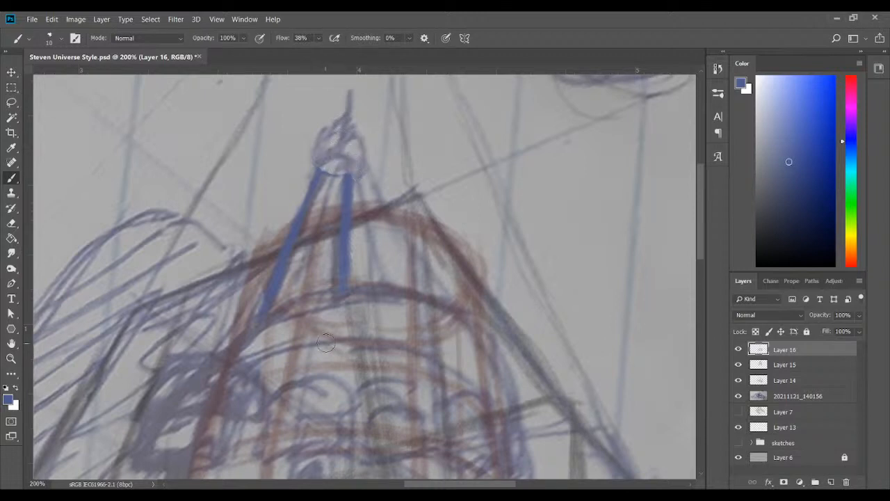
mouse_move(324, 171)
left_mouse_down()
mouse_move(343, 158)
mouse_move(330, 161)
mouse_move(331, 175)
mouse_move(335, 160)
mouse_move(348, 169)
mouse_move(324, 168)
left_mouse_up()
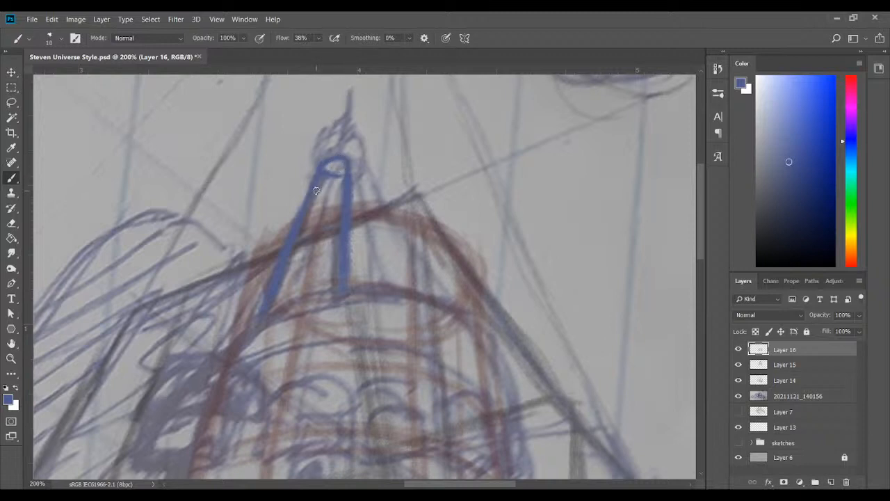
Draw curved cross bands down the spire's shaft, from just under the top ellipse to its base
left_click_drag(319, 184, 346, 189)
left_click_drag(319, 194, 346, 197)
left_click_drag(310, 245, 338, 253)
left_click_drag(351, 162, 351, 186)
mouse_move(285, 275)
left_mouse_down()
mouse_move(315, 276)
mouse_move(271, 299)
mouse_move(310, 280)
mouse_move(286, 280)
mouse_move(338, 287)
left_mouse_up()
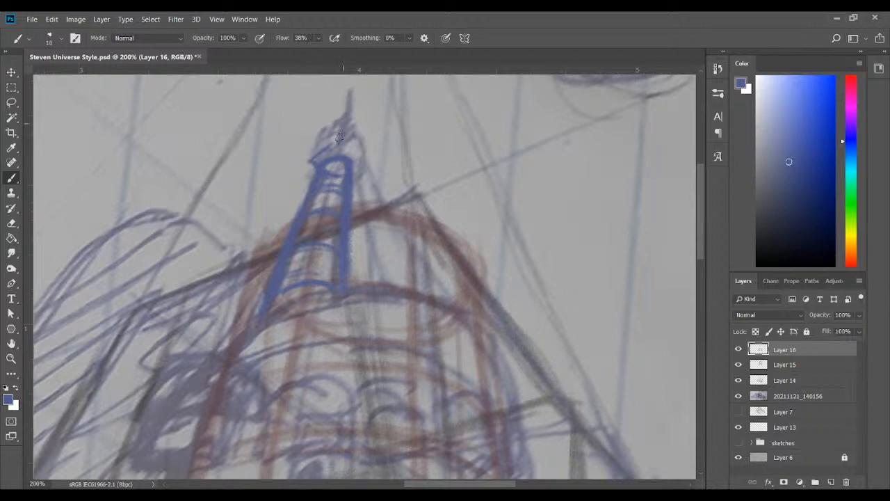
Trace the small pointed dome on top of the spire, with its flared rim and curved ribs
mouse_move(311, 161)
left_mouse_down()
mouse_move(322, 129)
mouse_move(311, 160)
mouse_move(322, 132)
mouse_move(320, 141)
mouse_move(338, 144)
left_mouse_up()
mouse_move(350, 123)
left_mouse_down()
mouse_move(362, 151)
mouse_move(353, 167)
mouse_move(361, 138)
mouse_move(368, 164)
mouse_move(354, 161)
mouse_move(362, 155)
left_mouse_up()
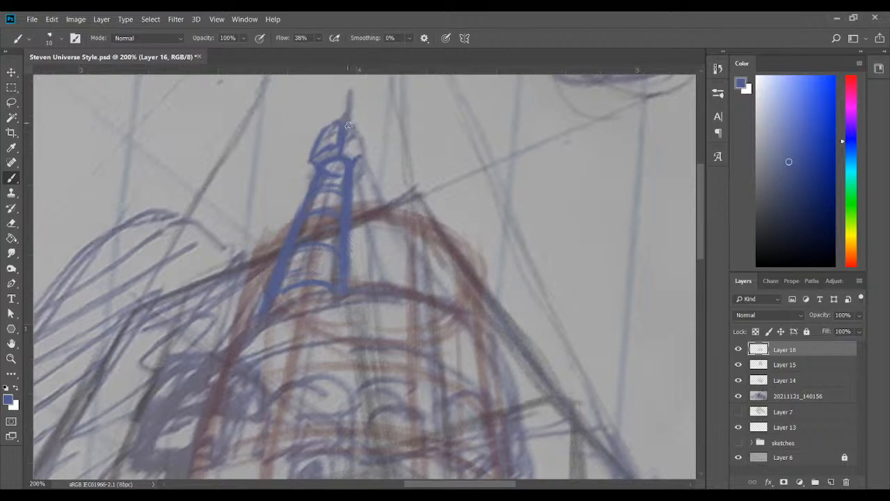
mouse_move(348, 126)
left_mouse_down()
mouse_move(362, 145)
mouse_move(355, 161)
mouse_move(361, 145)
left_mouse_up()
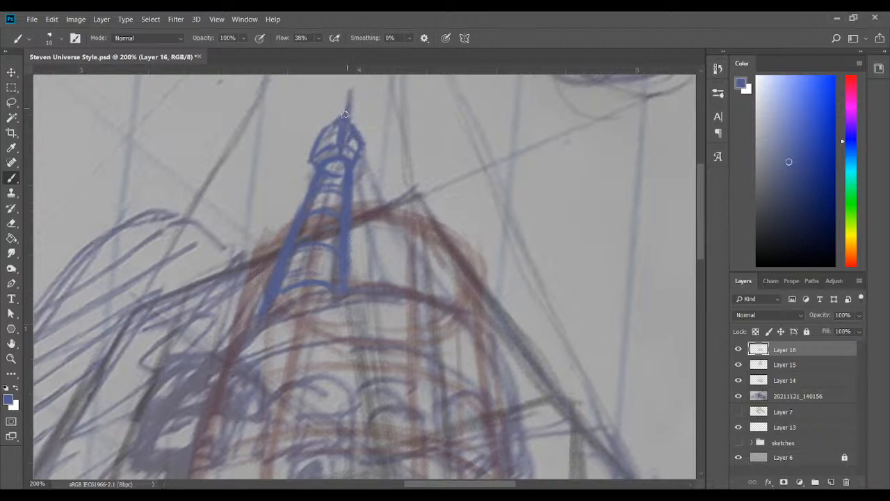
mouse_move(347, 105)
left_mouse_down()
mouse_move(353, 81)
mouse_move(336, 122)
mouse_move(360, 141)
left_mouse_up()
Hide the notebook photo, refine the dome's outer curve and sharpen the needle at the spire's tip
left_click(738, 396)
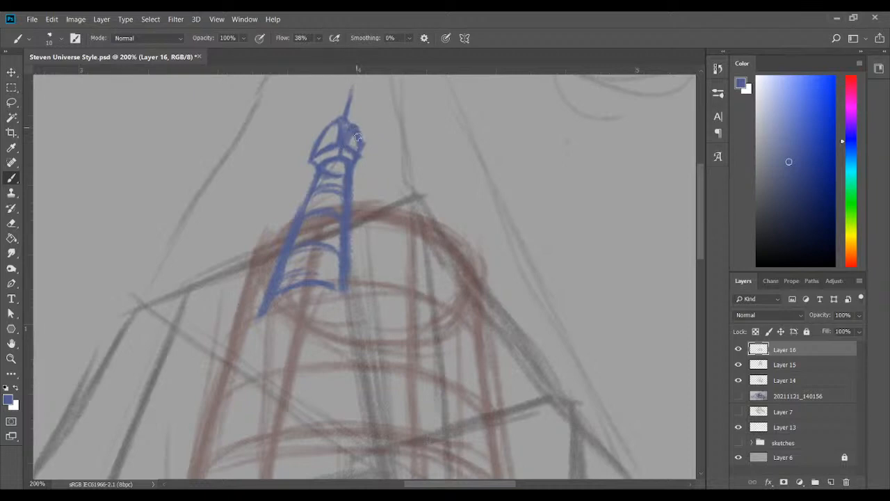
left_click_drag(353, 126, 370, 144)
left_click_drag(355, 129, 359, 157)
left_click_drag(359, 132, 362, 162)
left_click_drag(351, 90, 345, 115)
Fill the spire's shaft with additional curved bands and compare the result with the notebook photo
left_click_drag(310, 204, 339, 200)
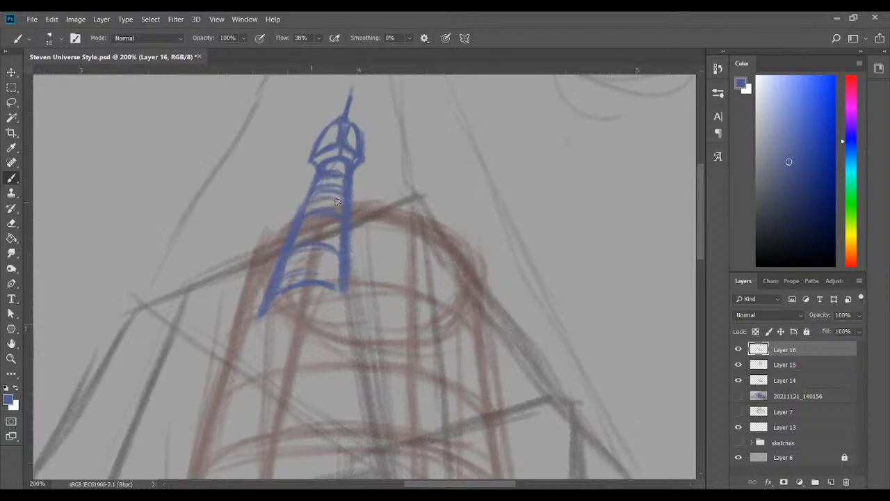
left_click_drag(297, 235, 328, 228)
mouse_move(283, 272)
left_mouse_down()
mouse_move(311, 259)
mouse_move(335, 262)
left_mouse_up()
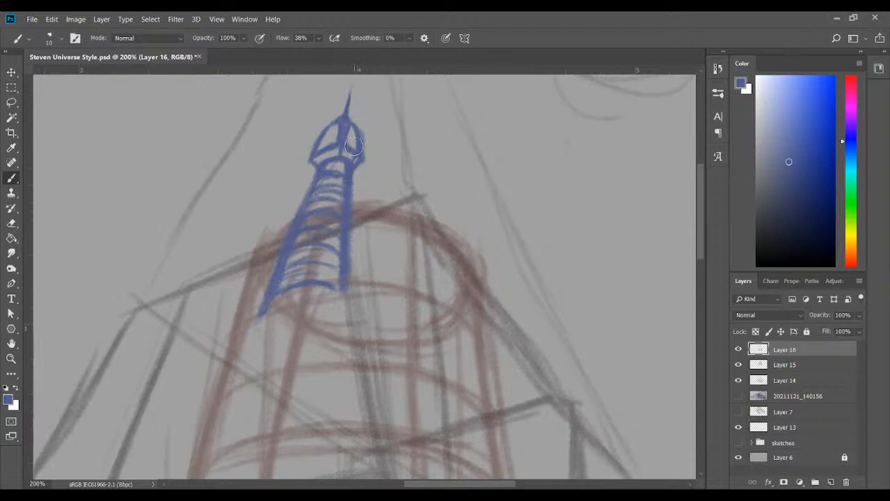
left_click(738, 396)
left_click(738, 396)
left_click(733, 397)
left_click(734, 397)
Identify the cylinder drawing by toggling Layer 15, and raise that layer's opacity to 100%
left_click_drag(698, 227, 693, 241)
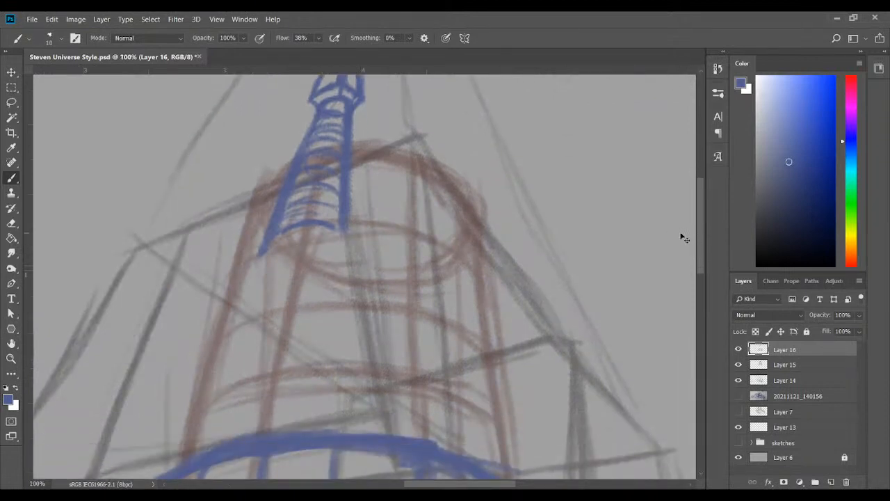
key("ctrl+minus")
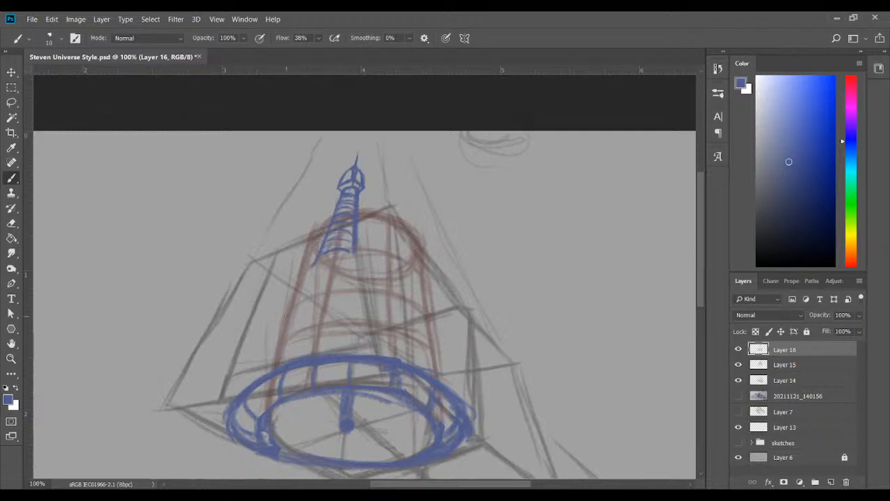
left_click(789, 372)
left_click(738, 364)
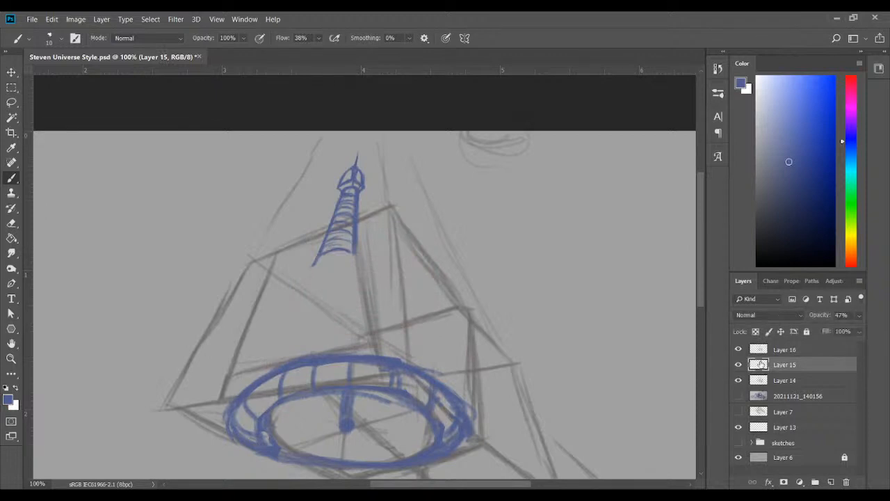
left_click(738, 364)
left_click_drag(847, 333, 879, 336)
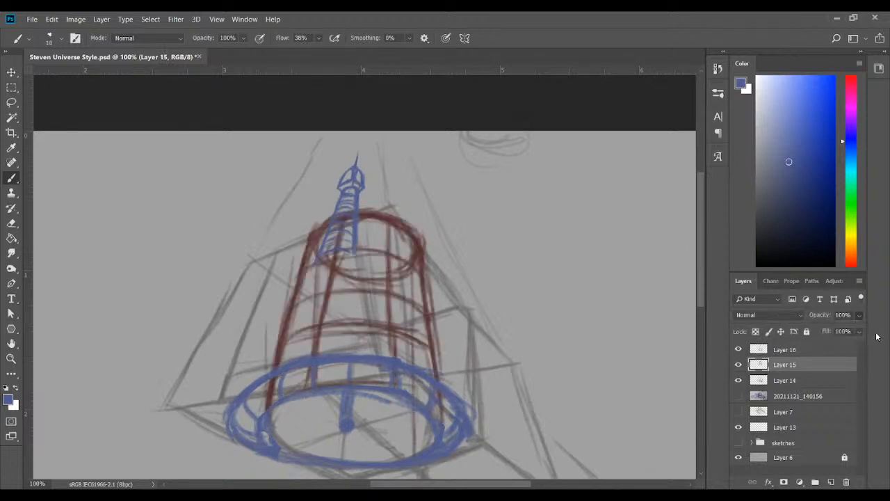
Sample the cylinder's dark red, draw an ellipse just below its top, and reduce Layer 15's opacity to 25%
left_click(11, 147)
left_click(383, 212)
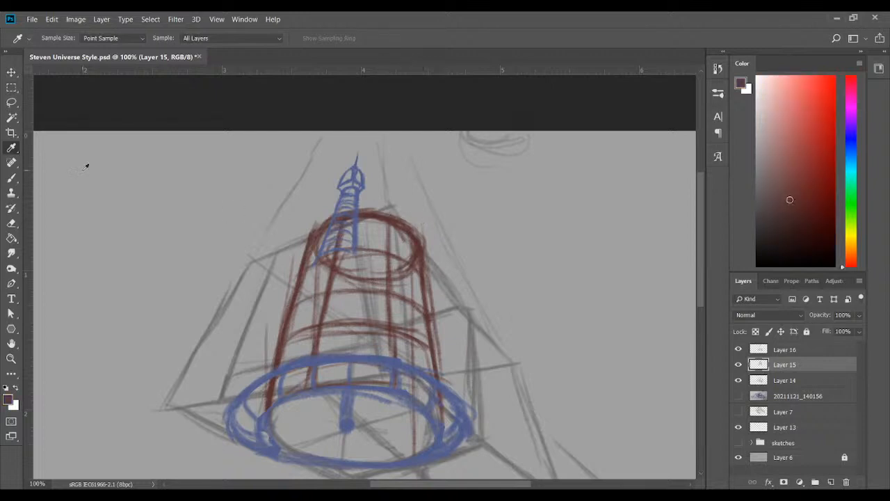
left_click(12, 178)
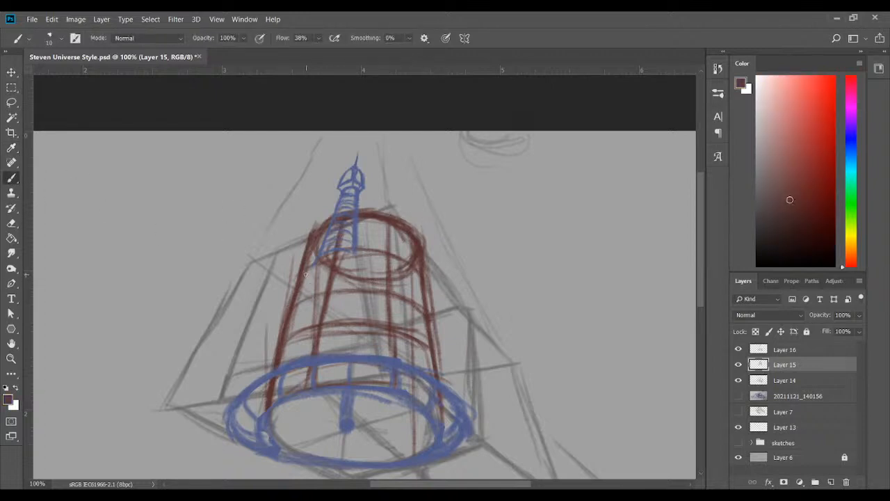
mouse_move(303, 276)
left_mouse_down()
mouse_move(381, 296)
mouse_move(339, 292)
mouse_move(411, 289)
mouse_move(391, 299)
mouse_move(419, 283)
mouse_move(319, 286)
left_mouse_up()
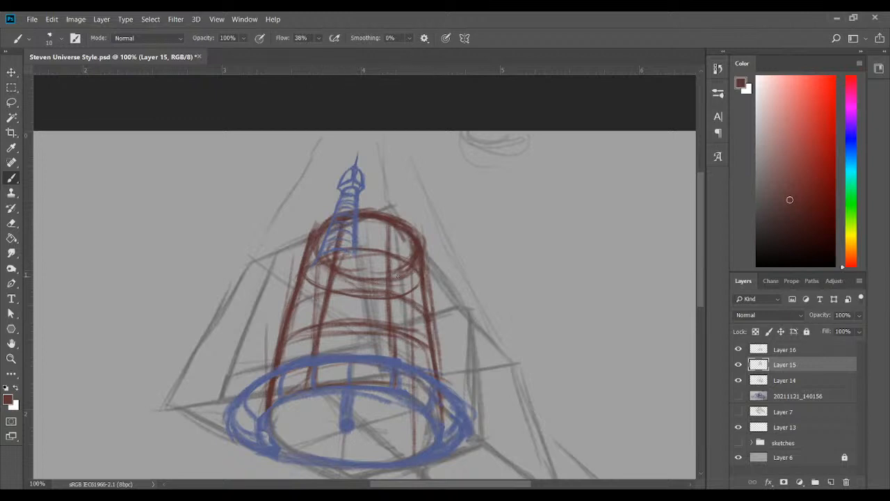
left_click_drag(853, 319, 816, 331)
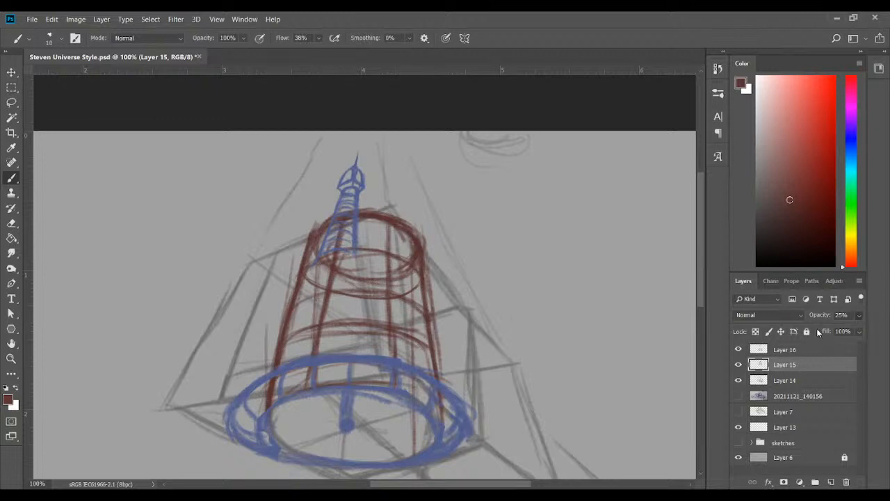
On Layer 16, complete the spire's bands as ellipses in darker blue and close its base with an ellipse
left_click(789, 352)
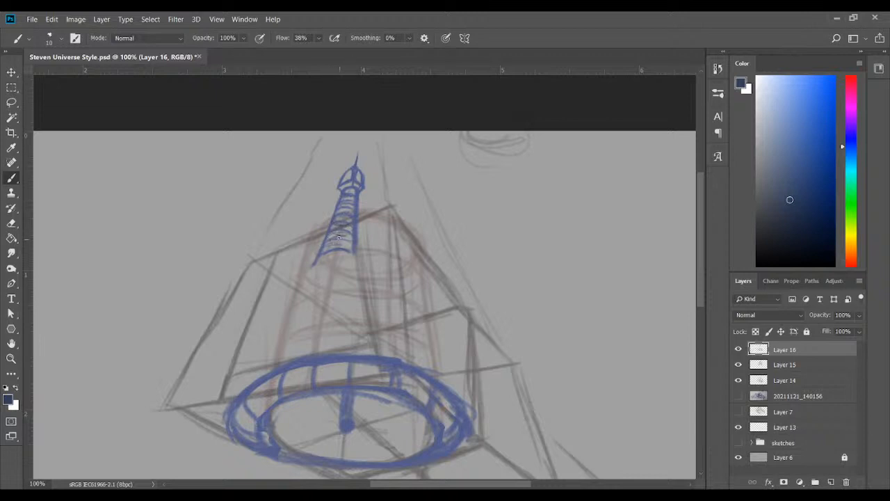
left_click_drag(338, 237, 333, 245)
left_click_drag(335, 236, 326, 243)
mouse_move(353, 207)
left_mouse_down()
mouse_move(341, 208)
mouse_move(351, 196)
left_mouse_up()
mouse_move(337, 253)
left_mouse_down()
mouse_move(351, 258)
mouse_move(344, 268)
mouse_move(341, 249)
mouse_move(343, 263)
mouse_move(353, 258)
mouse_move(344, 249)
mouse_move(355, 252)
left_mouse_up()
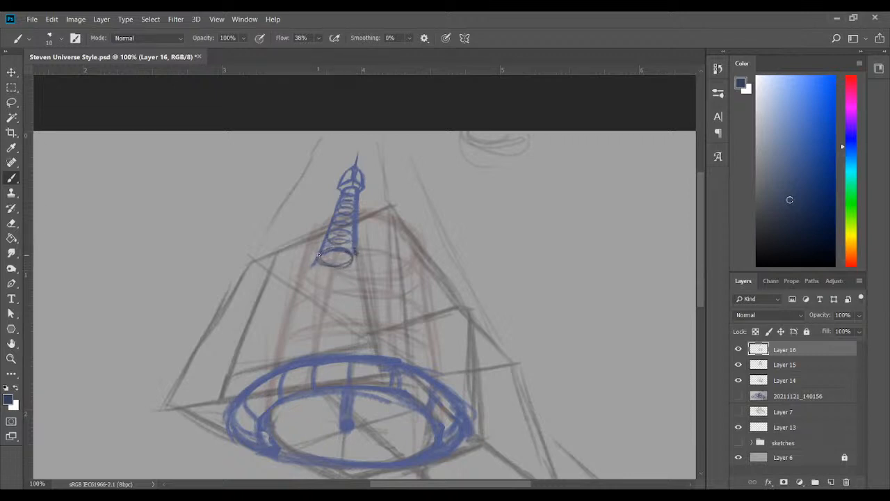
left_click_drag(308, 270, 315, 260)
Retrace the base ring's outer edge and its short dividers with thinner dark blue lines
scroll(698, 243, "down", 2)
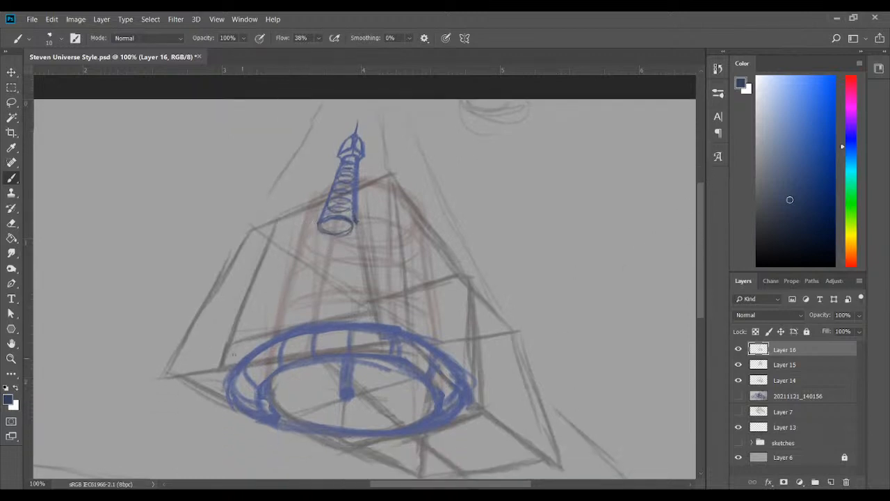
mouse_move(228, 385)
left_mouse_down()
mouse_move(240, 412)
mouse_move(227, 386)
mouse_move(254, 414)
mouse_move(230, 395)
mouse_move(246, 358)
mouse_move(267, 346)
mouse_move(227, 397)
left_mouse_up()
mouse_move(272, 339)
left_mouse_down()
mouse_move(247, 357)
mouse_move(307, 327)
mouse_move(366, 322)
mouse_move(431, 340)
mouse_move(452, 357)
mouse_move(441, 351)
mouse_move(466, 403)
mouse_move(438, 424)
left_mouse_up()
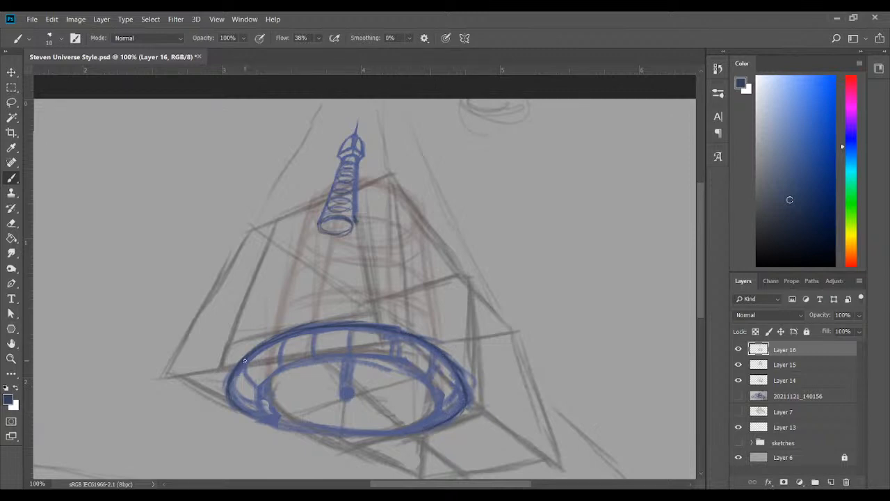
left_click_drag(245, 362, 259, 404)
mouse_move(314, 353)
left_mouse_down()
mouse_move(316, 331)
mouse_move(314, 356)
left_mouse_up()
left_click_drag(351, 333, 349, 355)
mouse_move(401, 331)
left_mouse_down()
mouse_move(396, 362)
mouse_move(438, 377)
mouse_move(426, 378)
mouse_move(438, 355)
mouse_move(426, 379)
mouse_move(439, 354)
mouse_move(462, 386)
left_mouse_up()
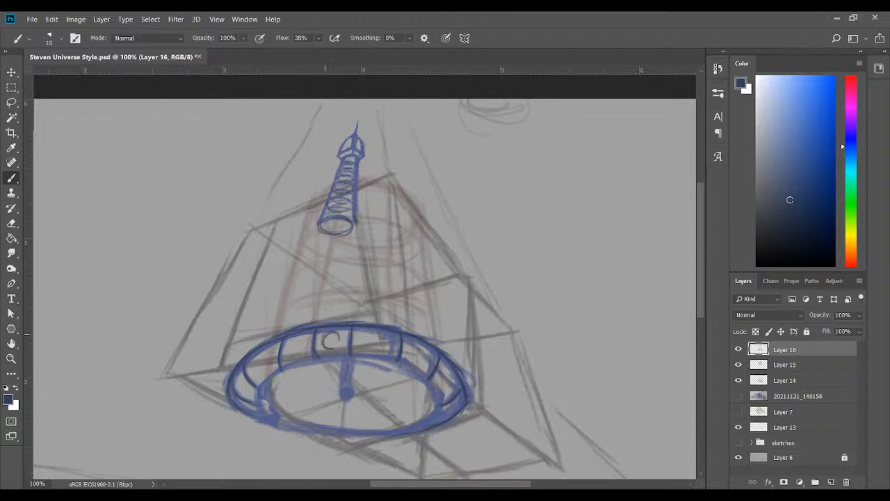
Draw round portholes in the segments along the base ring's band
mouse_move(331, 333)
left_mouse_down()
mouse_move(338, 345)
mouse_move(326, 335)
mouse_move(290, 341)
mouse_move(303, 341)
mouse_move(298, 356)
mouse_move(290, 346)
left_mouse_up()
mouse_move(256, 370)
left_mouse_down()
mouse_move(259, 355)
mouse_move(256, 376)
mouse_move(270, 355)
mouse_move(258, 374)
left_mouse_up()
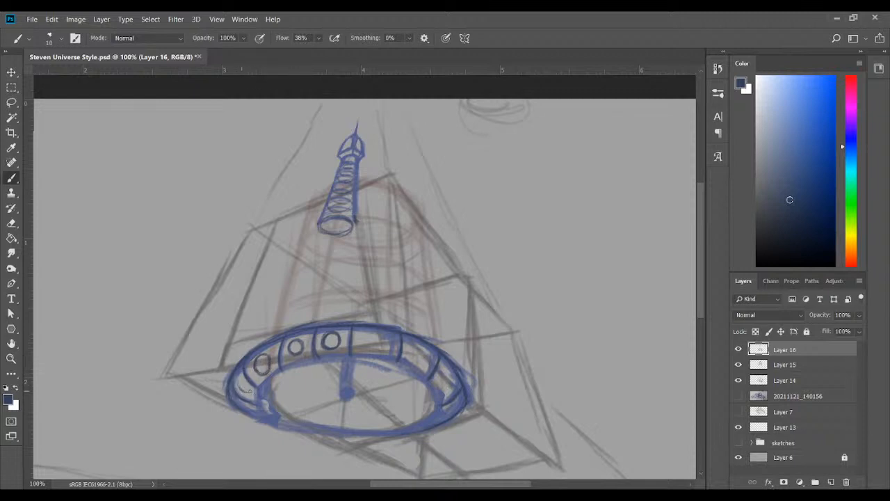
mouse_move(237, 381)
left_mouse_down()
mouse_move(249, 390)
mouse_move(239, 381)
mouse_move(247, 392)
mouse_move(240, 382)
mouse_move(240, 389)
left_mouse_up()
mouse_move(370, 334)
left_mouse_down()
mouse_move(364, 342)
mouse_move(382, 346)
mouse_move(369, 346)
mouse_move(422, 348)
mouse_move(413, 359)
mouse_move(448, 374)
mouse_move(445, 388)
mouse_move(453, 381)
left_mouse_up()
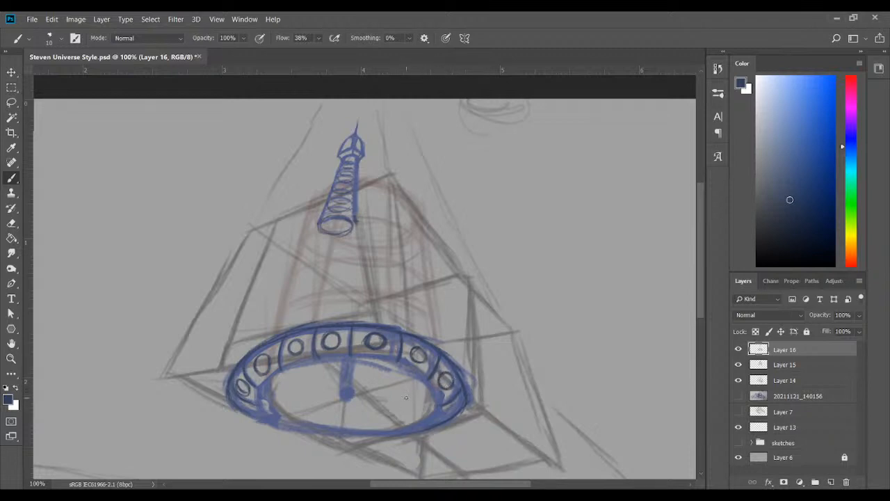
Toggle Layer 16 to compare the construction beneath, and erase the thick vertical line at the base ellipse's centre
left_click(738, 349)
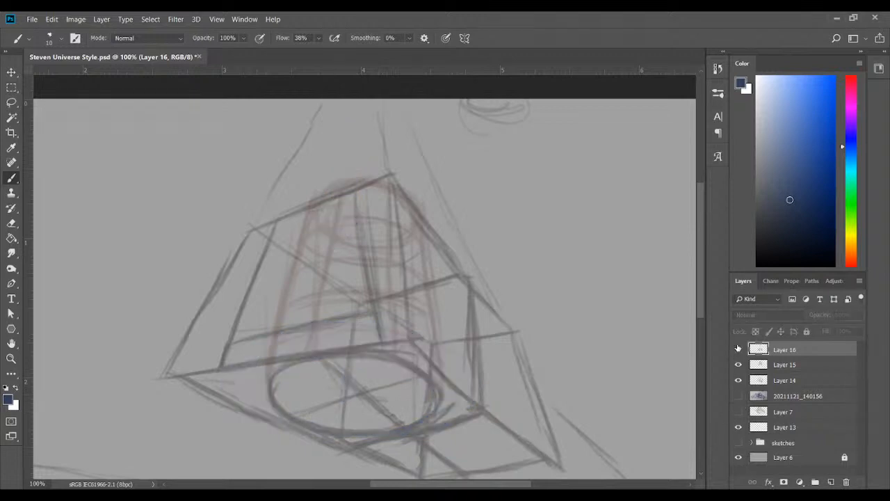
left_click(738, 349)
mouse_move(354, 389)
left_mouse_down()
mouse_move(339, 388)
mouse_move(345, 364)
mouse_move(395, 371)
mouse_move(345, 393)
mouse_move(348, 404)
mouse_move(354, 390)
left_mouse_up()
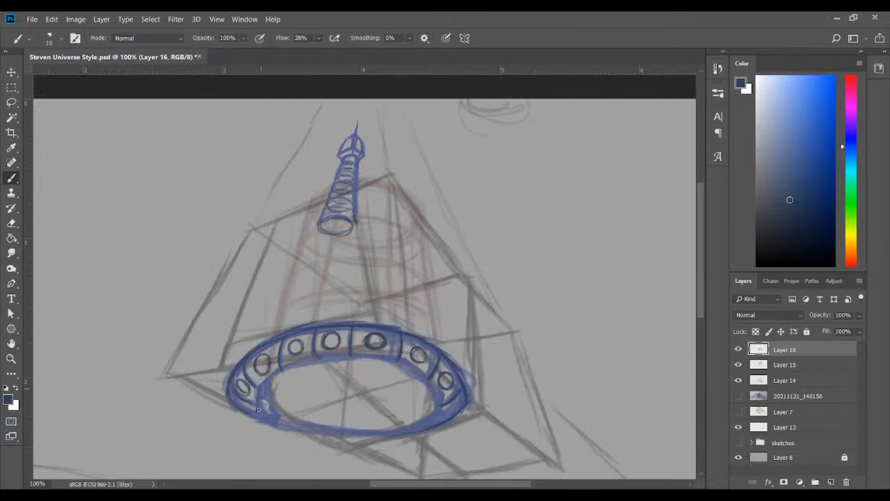
Retrace the base ring's inner ellipse and darken its lower rim with thin dark blue strokes
mouse_move(266, 386)
left_mouse_down()
mouse_move(279, 416)
mouse_move(256, 409)
mouse_move(272, 421)
mouse_move(251, 413)
mouse_move(264, 414)
mouse_move(255, 419)
mouse_move(271, 414)
mouse_move(291, 429)
mouse_move(291, 418)
mouse_move(323, 433)
mouse_move(413, 424)
left_mouse_up()
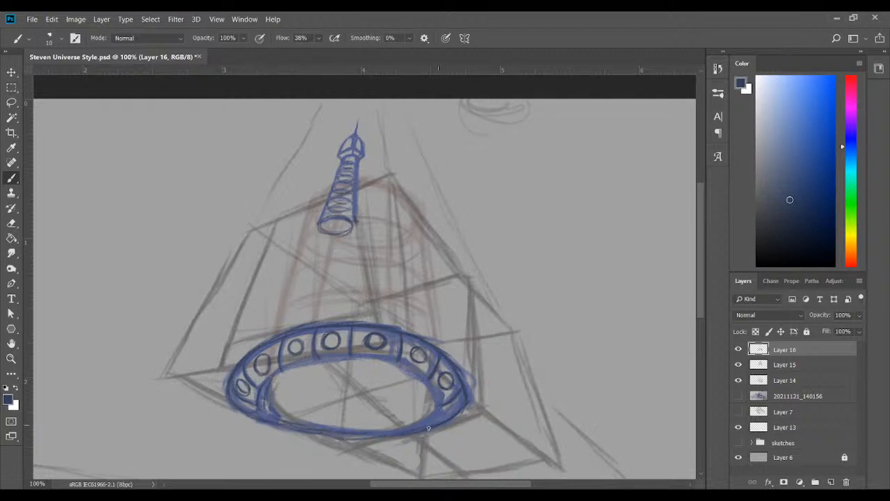
mouse_move(291, 365)
left_mouse_down()
mouse_move(400, 359)
mouse_move(443, 411)
mouse_move(413, 430)
left_mouse_up()
left_click_drag(437, 400, 395, 427)
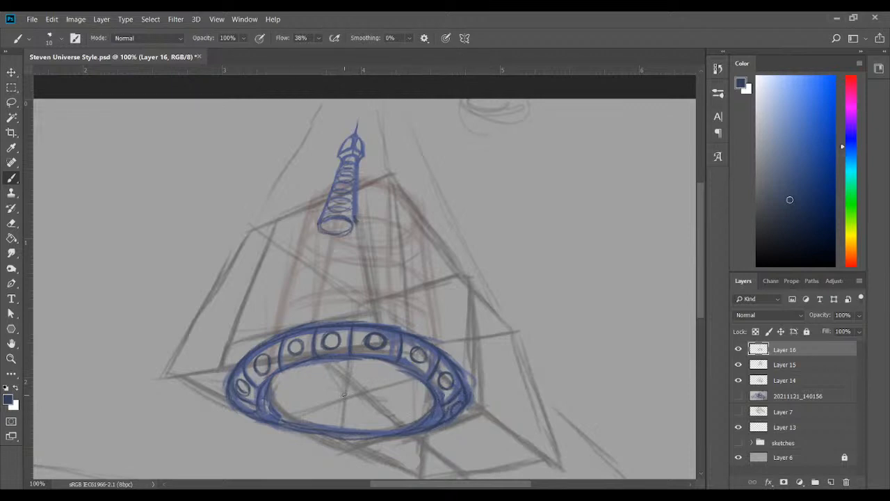
mouse_move(270, 387)
left_mouse_down()
mouse_move(291, 426)
mouse_move(253, 406)
mouse_move(290, 427)
mouse_move(261, 392)
mouse_move(265, 413)
left_mouse_up()
left_click_drag(363, 435, 418, 431)
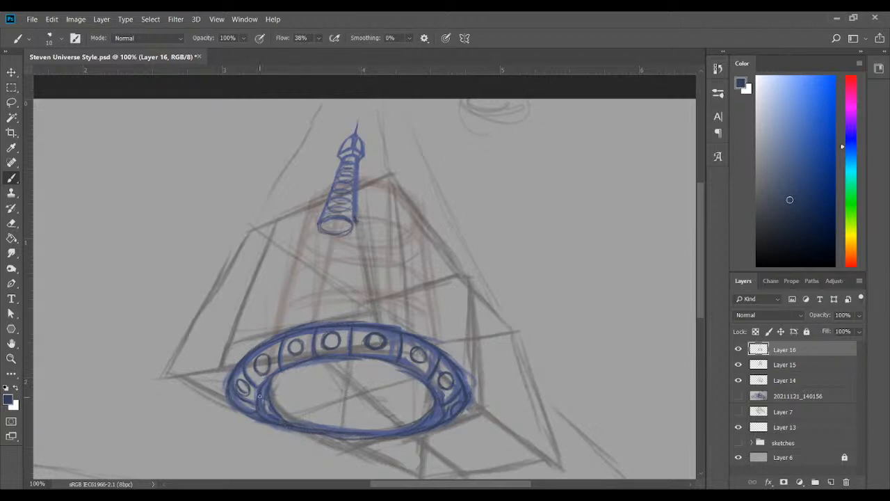
Draw a thin horizontal line and two crossing diagonals through the centre of the base ellipse
mouse_move(276, 400)
left_mouse_down()
mouse_move(354, 402)
mouse_move(278, 403)
left_mouse_up()
left_click_drag(364, 402, 429, 402)
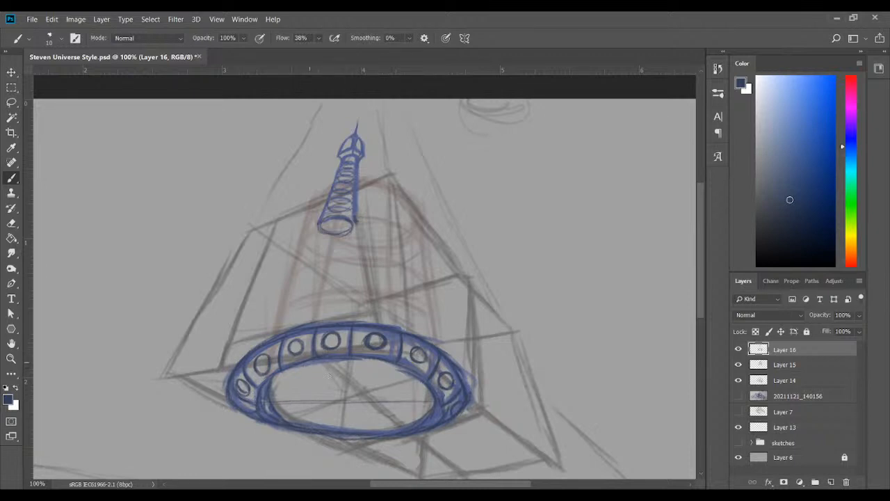
left_click_drag(325, 373, 377, 411)
left_click_drag(297, 416, 393, 380)
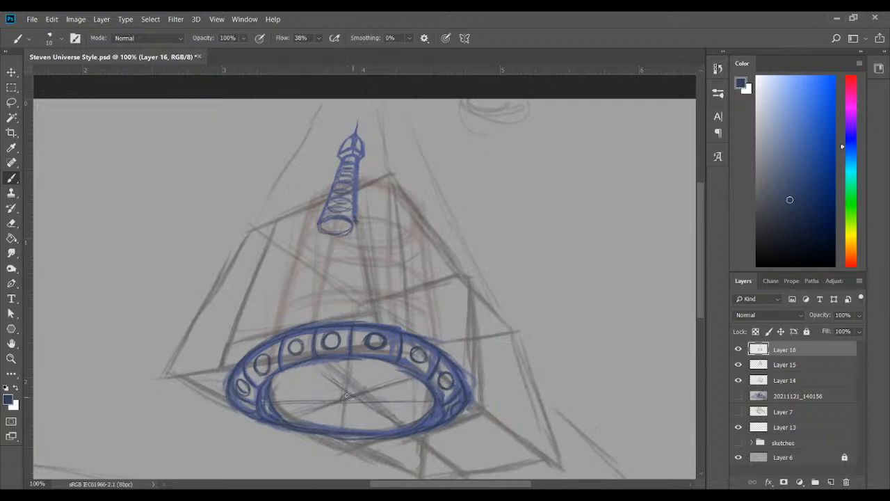
Mark the base ellipse's centre with short thin strokes, and toggle Layers 15 and 14 to compare the construction beneath
mouse_move(345, 395)
left_mouse_down()
mouse_move(358, 400)
mouse_move(341, 397)
left_mouse_up()
left_click_drag(354, 398, 364, 398)
left_click(738, 365)
left_click(738, 365)
left_click(737, 379)
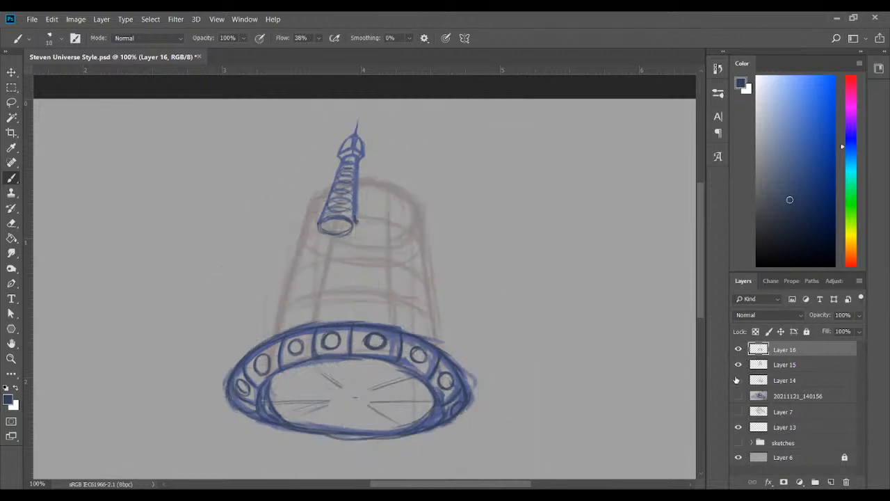
left_click(738, 379)
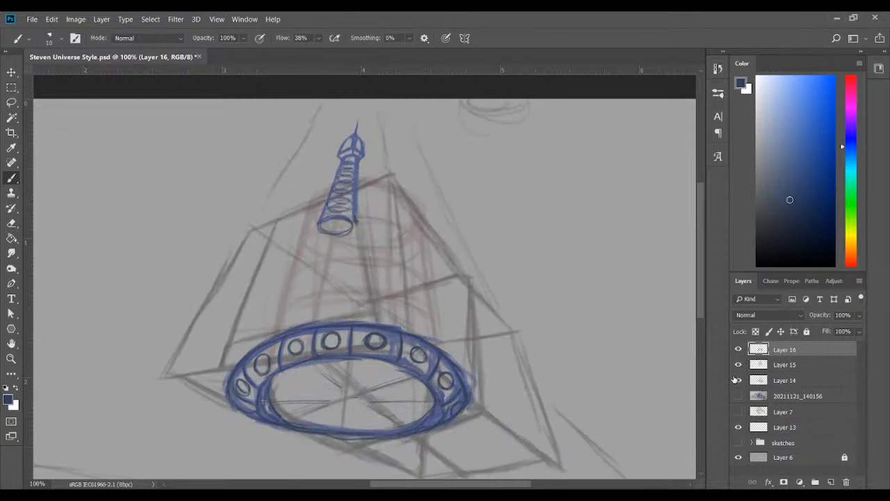
left_click(789, 367)
left_click(738, 365)
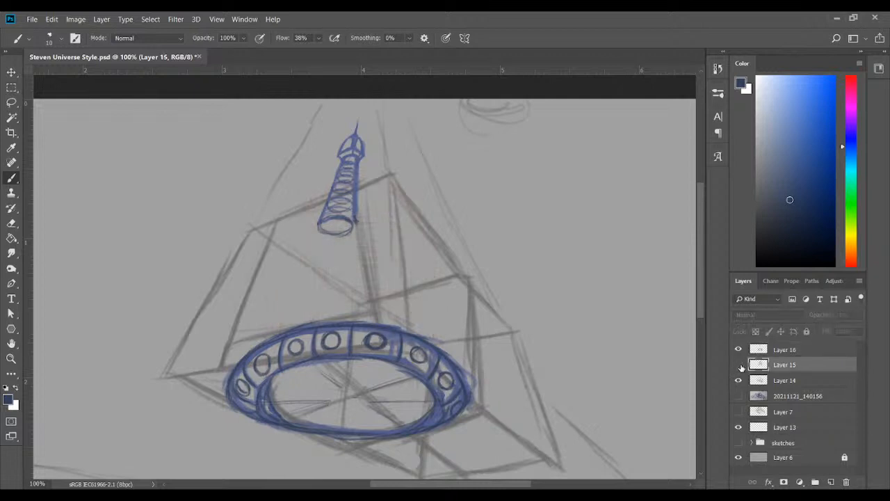
left_click(739, 364)
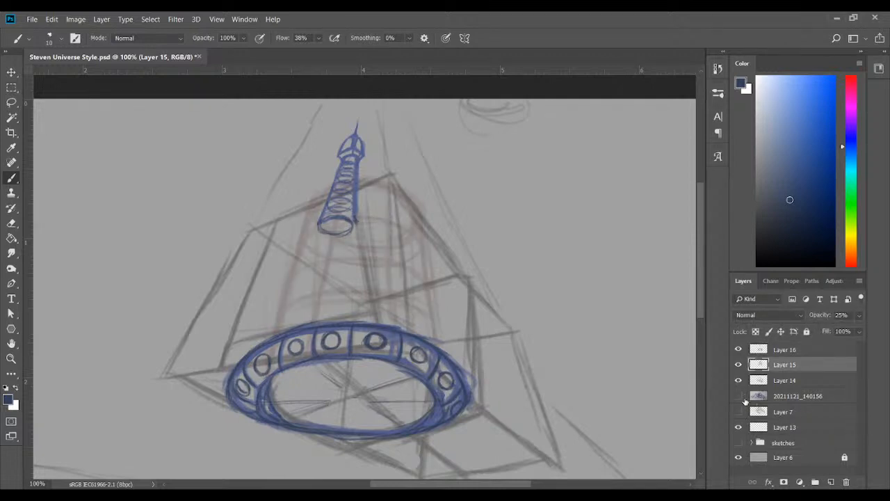
Show the notebook photo layer 20211121_140156 and hide Layers 15 and 14
left_click(739, 395)
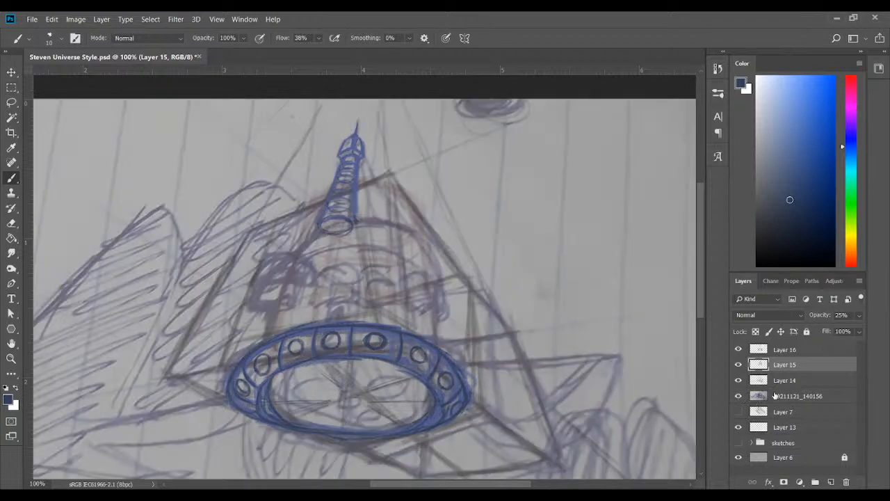
left_click(734, 366)
left_click(733, 382)
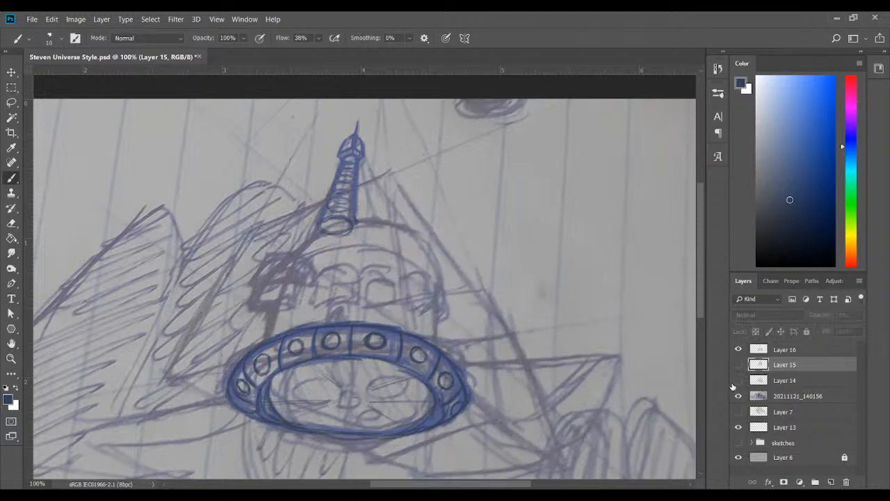
Toggle the notebook photo and Layer 16 to compare the blue linework with the original sketch
left_click(739, 396)
left_click(740, 395)
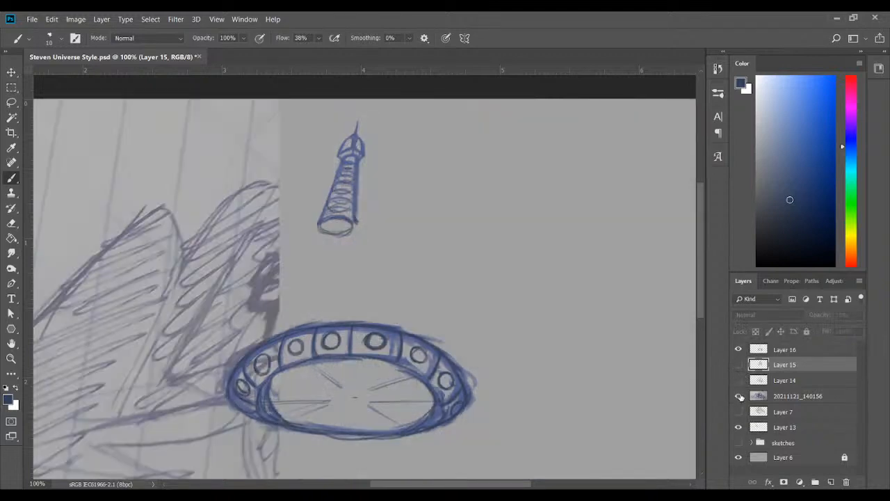
left_click(737, 350)
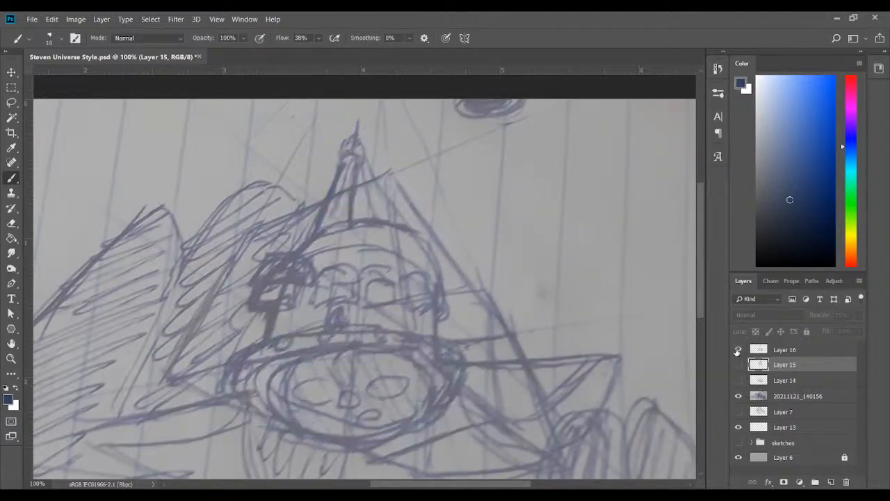
left_click(737, 349)
left_click(737, 349)
left_click(738, 350)
Add a new layer above Layer 16 and change the brush colour to dark green
left_click(793, 349)
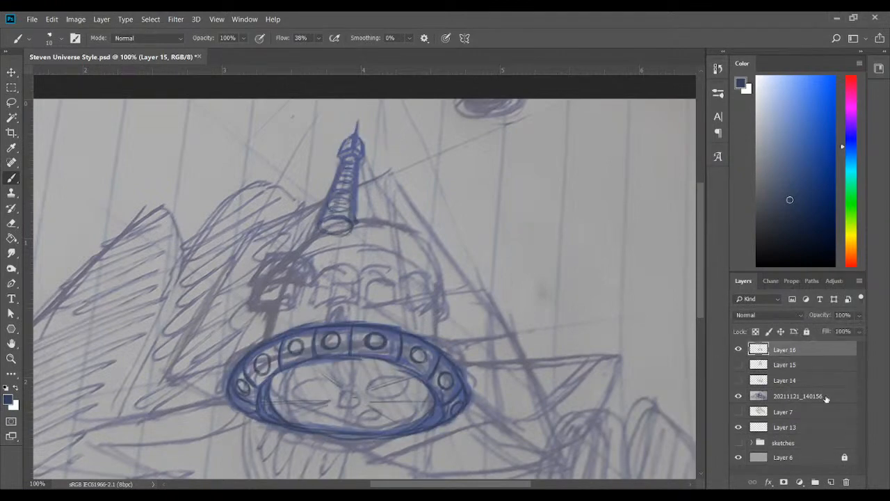
left_click(831, 481)
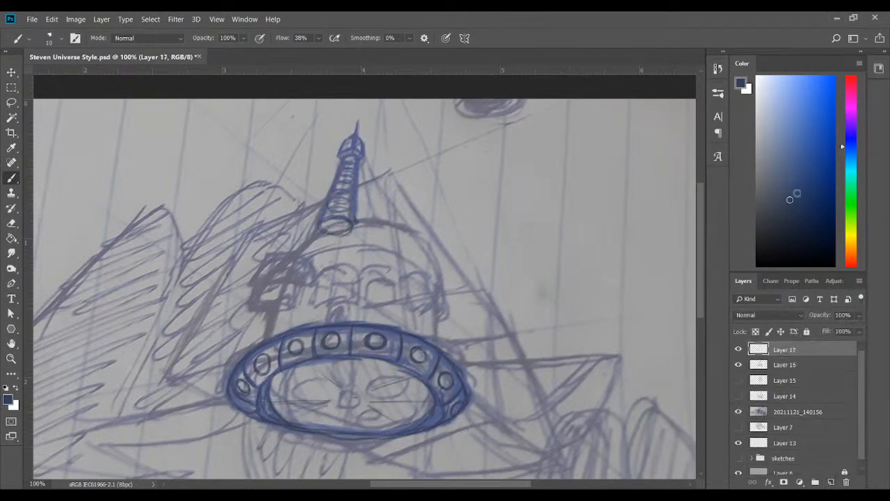
left_click(851, 201)
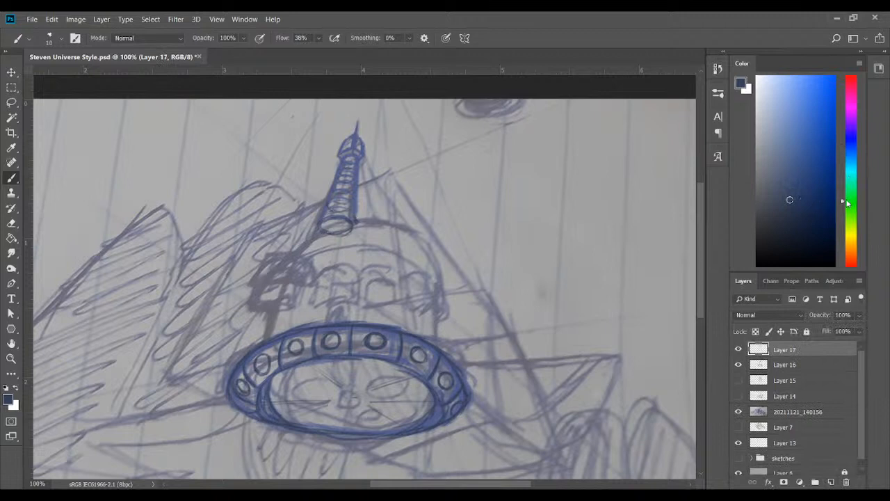
Show Layer 15 with the red cylinder construction over the photo and set its opacity to 51%
left_click(793, 381)
left_click(738, 380)
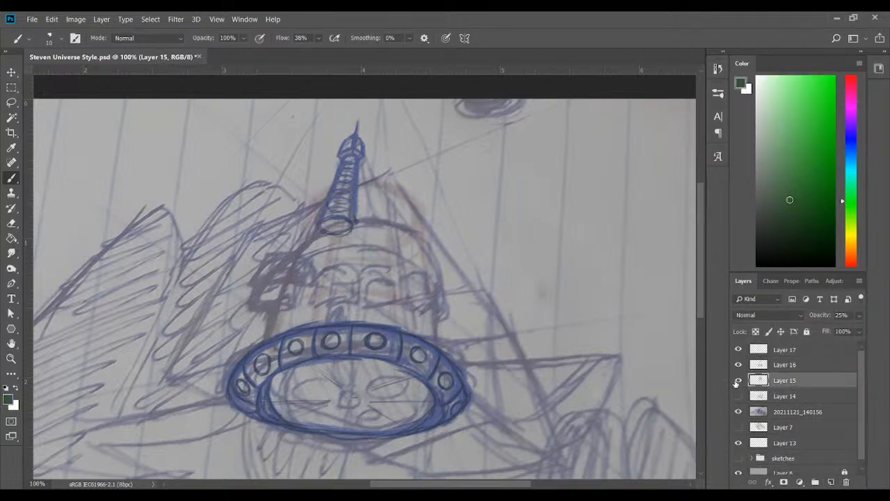
left_click(804, 350)
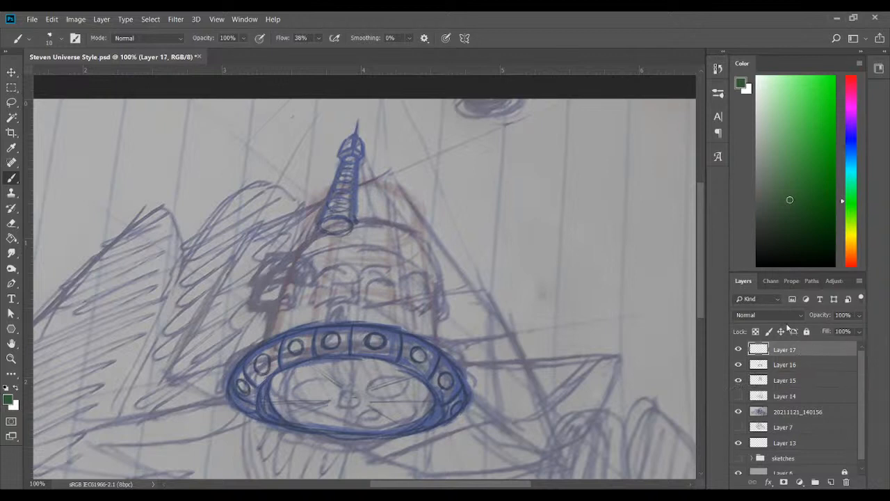
left_click(800, 412)
left_click(757, 385)
left_click(738, 381)
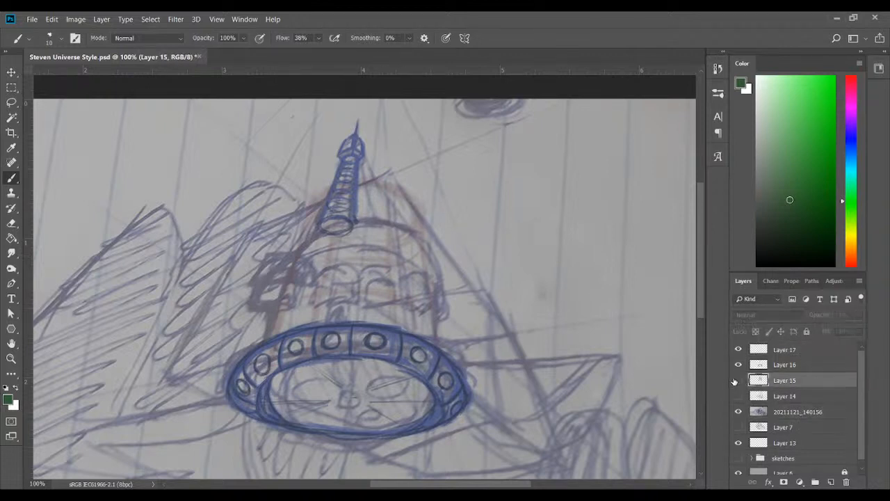
left_click(739, 380)
left_click_drag(843, 333, 828, 333)
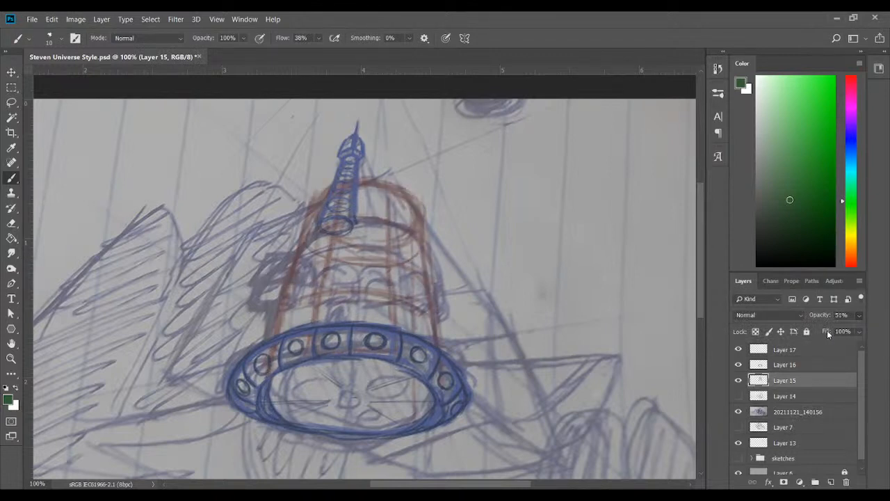
Draw a bright green ellipse across the tapered cylinder at the spire's foot on Layer 17
left_click(798, 351)
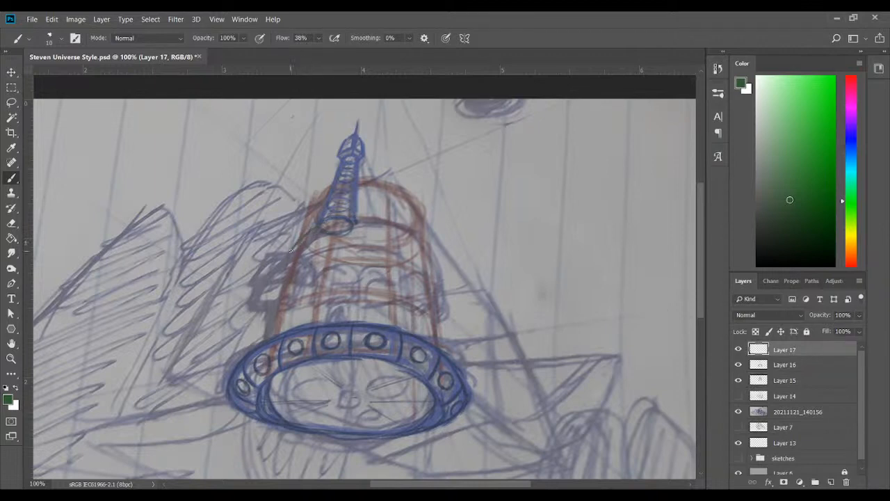
left_click(804, 147)
left_click_drag(404, 258, 420, 253)
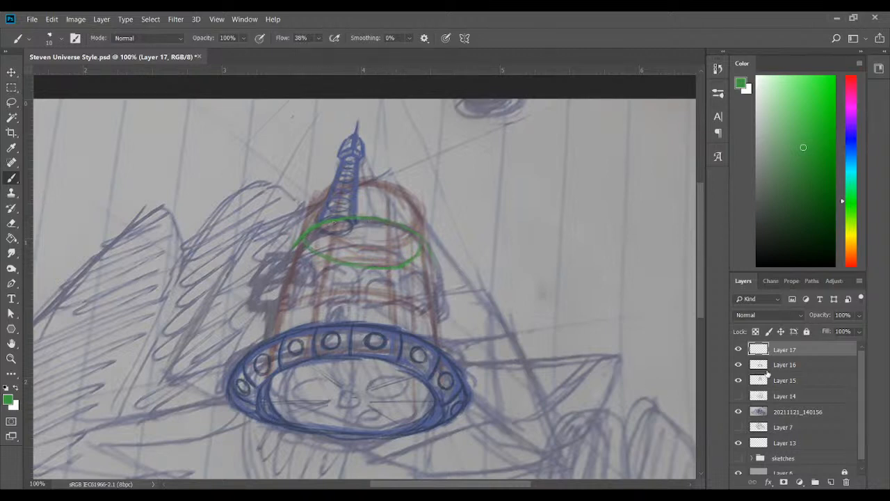
Toggle Layers 17, 16 and 15 to compare the green ellipse and cylinder construction with the notebook sketch
left_click(738, 351)
left_click(738, 364)
left_click(738, 380)
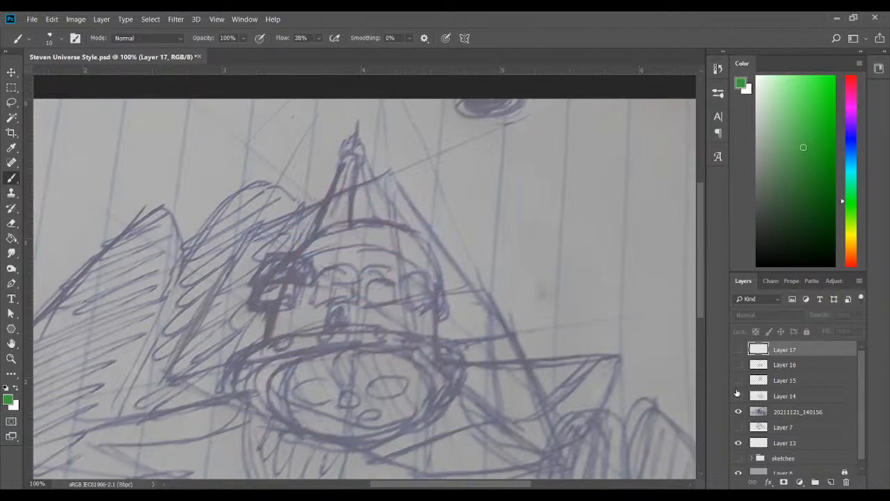
left_click(739, 381)
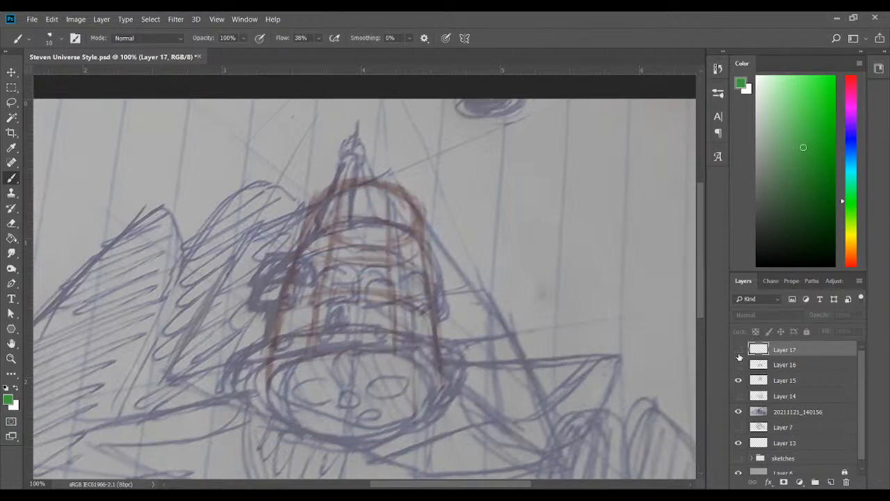
left_click(738, 365)
left_click(738, 350)
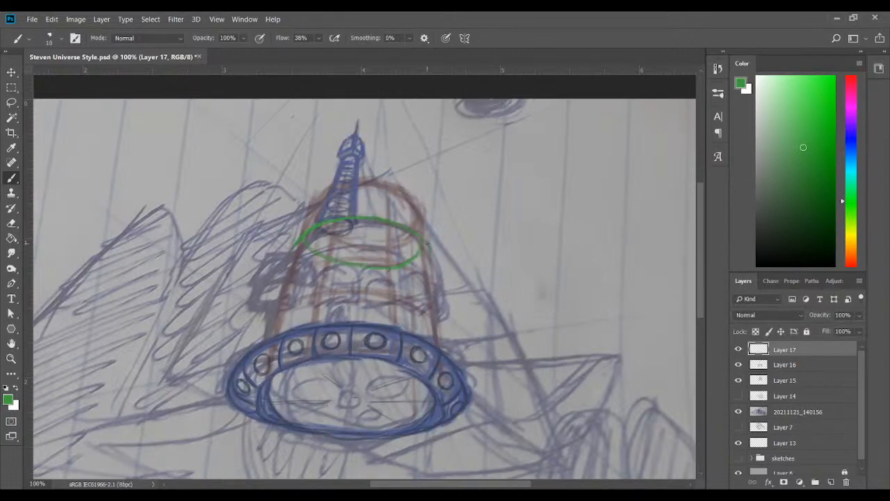
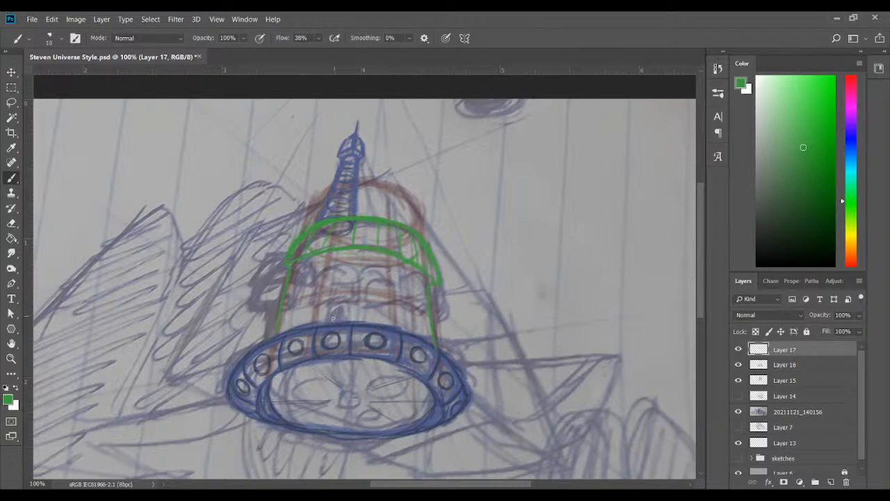
Paint a small green doorway shape just above the porthole ring on Layer 17
mouse_move(333, 319)
left_mouse_down()
mouse_move(339, 307)
mouse_move(343, 318)
mouse_move(335, 313)
left_mouse_up()
left_click_drag(264, 285, 283, 286)
key("ctrl+z")
key("ctrl+z")
left_click_drag(287, 255, 287, 268)
Compare the green linework with and without the notebook photo, leave the photo hidden and show Layer 14's box construction
left_click(738, 413)
left_click(738, 413)
left_click(739, 413)
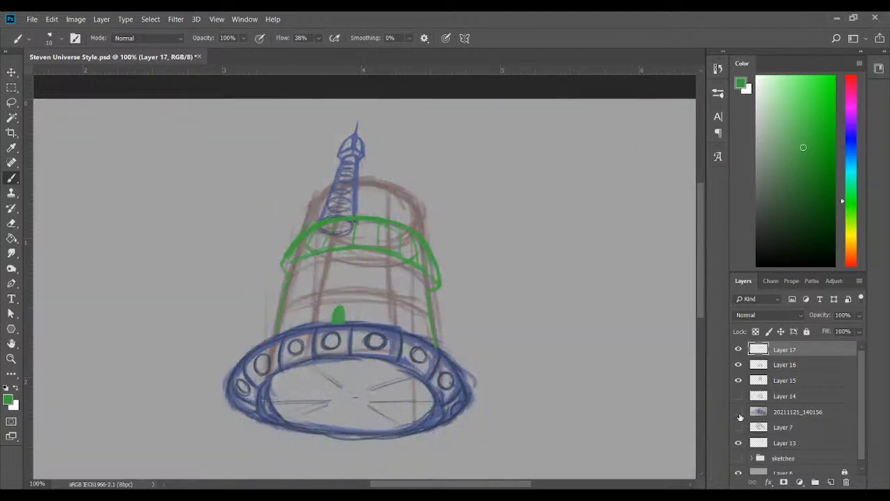
left_click(738, 413)
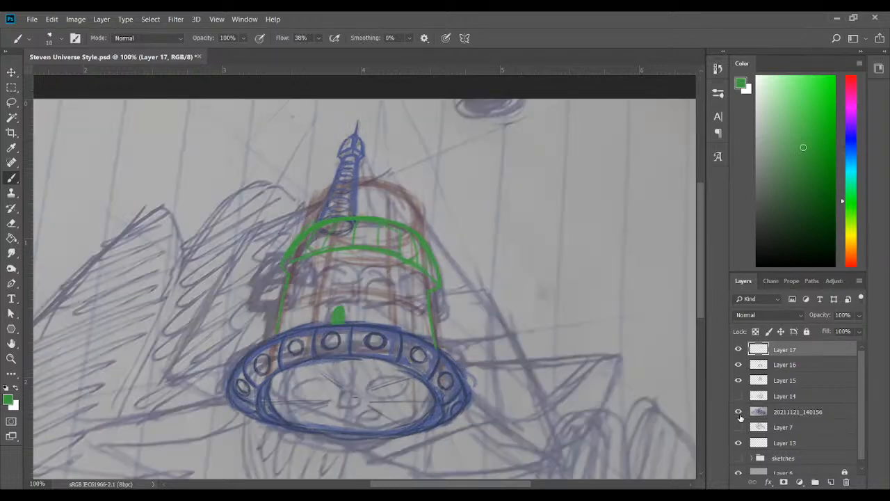
left_click(739, 414)
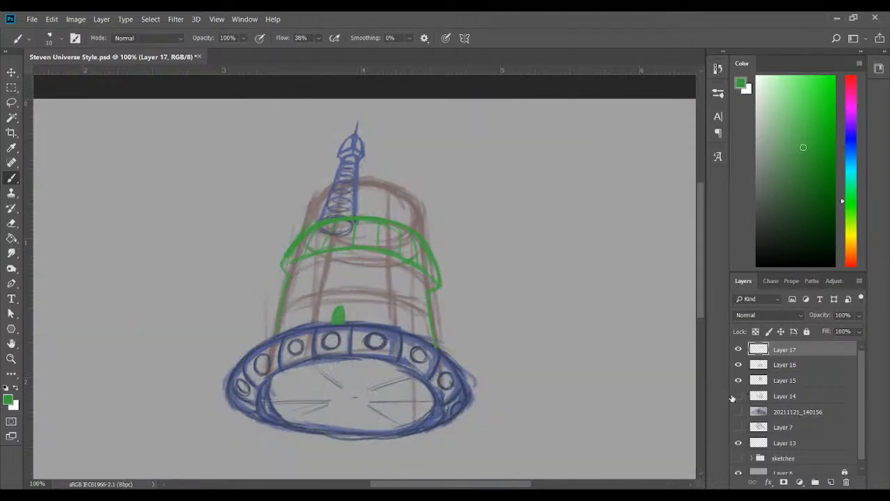
left_click(737, 396)
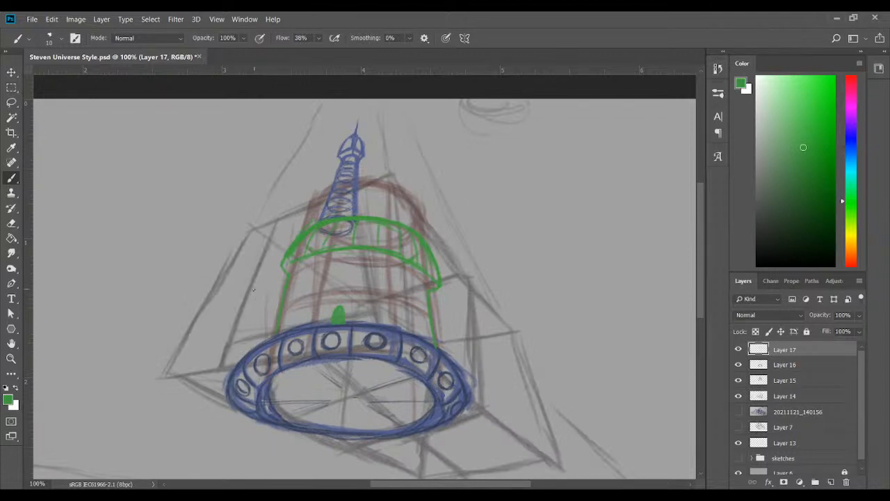
mouse_move(247, 297)
left_mouse_down()
mouse_move(277, 296)
mouse_move(281, 269)
left_mouse_up()
key("ctrl+z")
key("ctrl+z")
Select Layer 14 and sketch dark grey perspective guide lines for a turret at the cylinder's left side
left_click(793, 432)
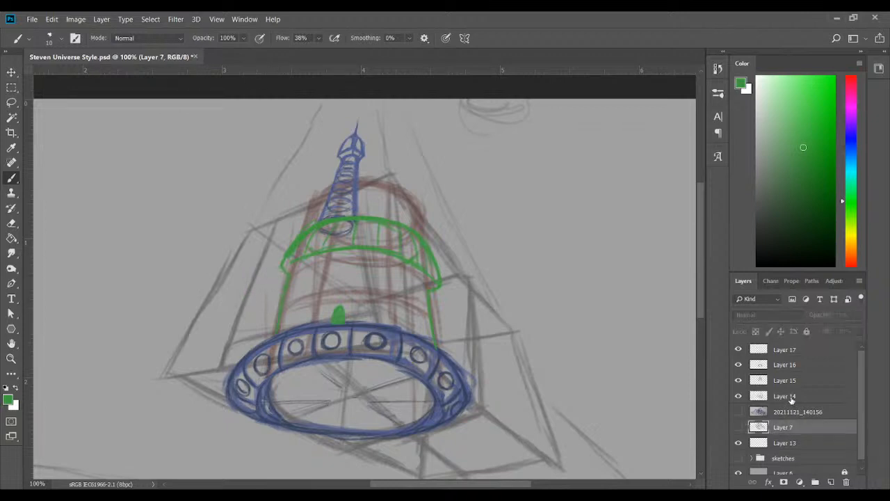
left_click(792, 401)
left_click_drag(775, 233, 769, 206)
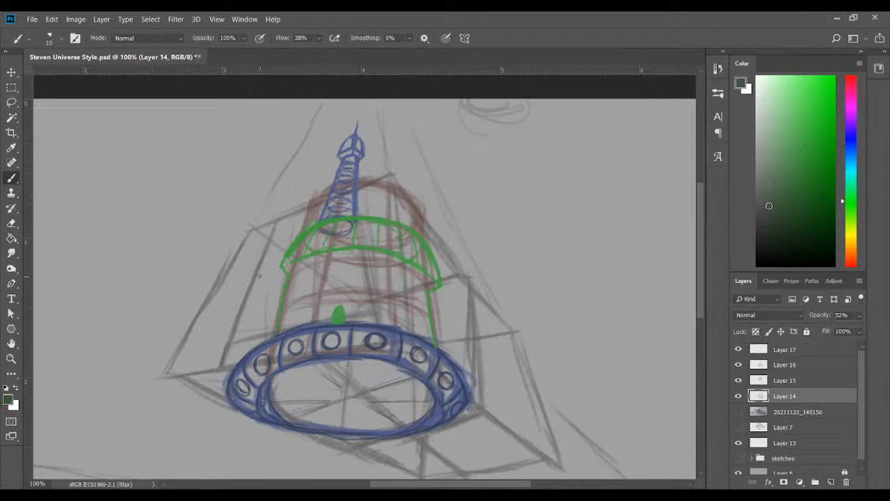
left_click(757, 215)
left_click_drag(247, 281, 286, 274)
mouse_move(243, 308)
left_mouse_down()
mouse_move(280, 301)
mouse_move(272, 322)
left_mouse_up()
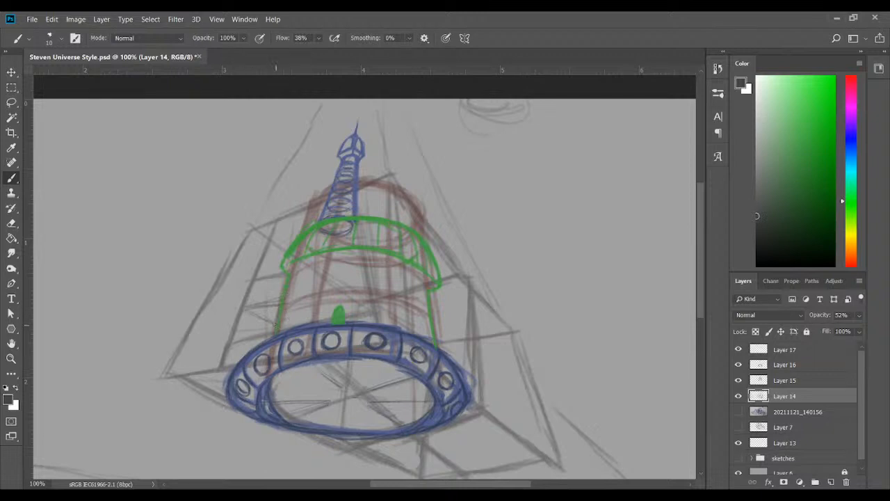
left_click_drag(282, 321, 285, 319)
left_click_drag(303, 298, 298, 319)
Hide Layer 14 and show the notebook photo briefly to check the turret's position, restoring both layers' visibility
left_click(739, 396)
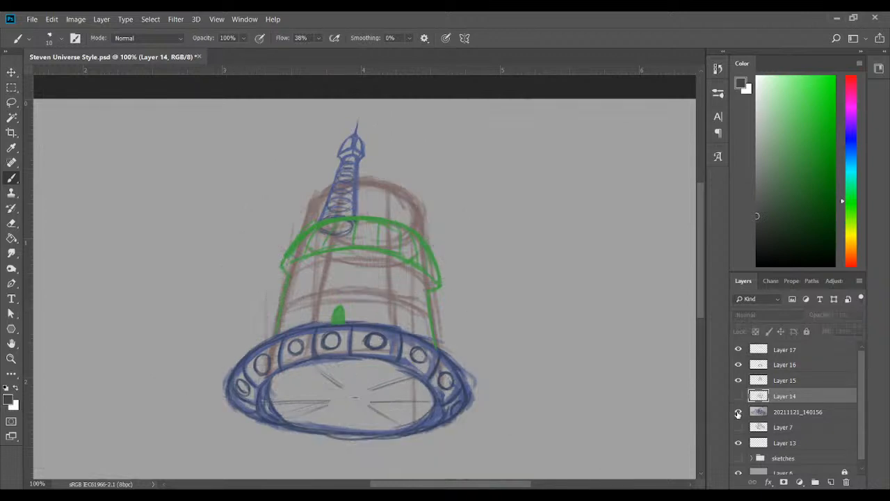
left_click(738, 412)
left_click(738, 412)
left_click(739, 396)
Sketch a small dark grey box construction for the turret on the cylinder's left edge, below the green band
mouse_move(253, 319)
left_mouse_down()
mouse_move(250, 294)
mouse_move(267, 316)
mouse_move(295, 313)
mouse_move(297, 280)
mouse_move(291, 311)
left_mouse_up()
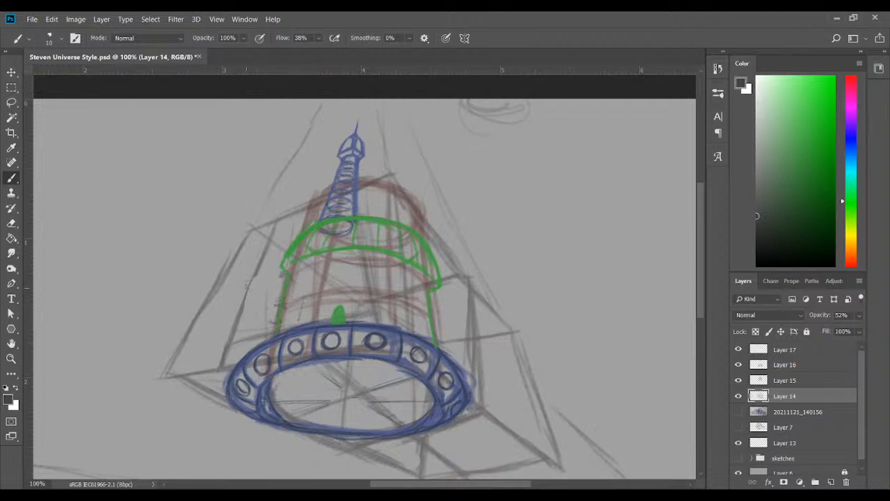
left_click_drag(236, 325, 253, 280)
left_click_drag(292, 272, 305, 268)
mouse_move(262, 291)
left_mouse_down()
mouse_move(281, 269)
mouse_move(267, 269)
mouse_move(303, 261)
mouse_move(299, 290)
mouse_move(258, 292)
mouse_move(281, 285)
left_mouse_up()
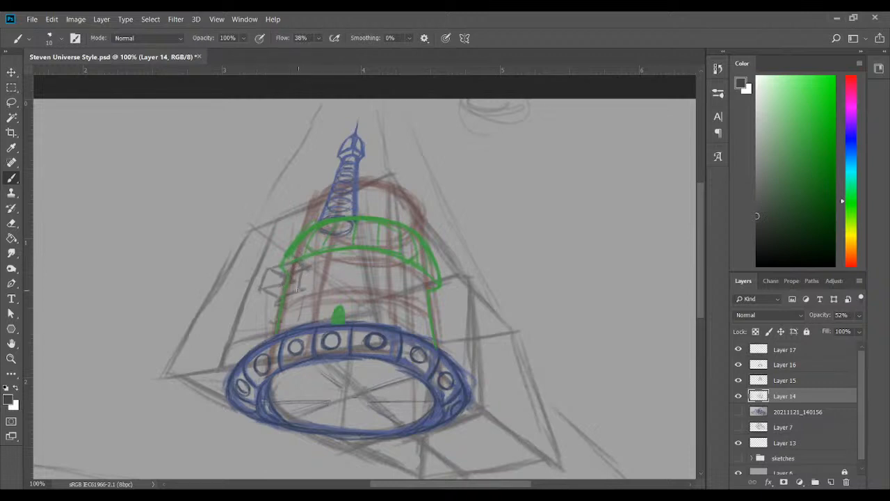
left_click_drag(304, 272, 303, 290)
mouse_move(259, 300)
left_mouse_down()
mouse_move(300, 301)
mouse_move(300, 319)
left_mouse_up()
mouse_move(304, 288)
left_mouse_down()
mouse_move(300, 301)
mouse_move(271, 310)
mouse_move(298, 315)
mouse_move(297, 299)
left_mouse_up()
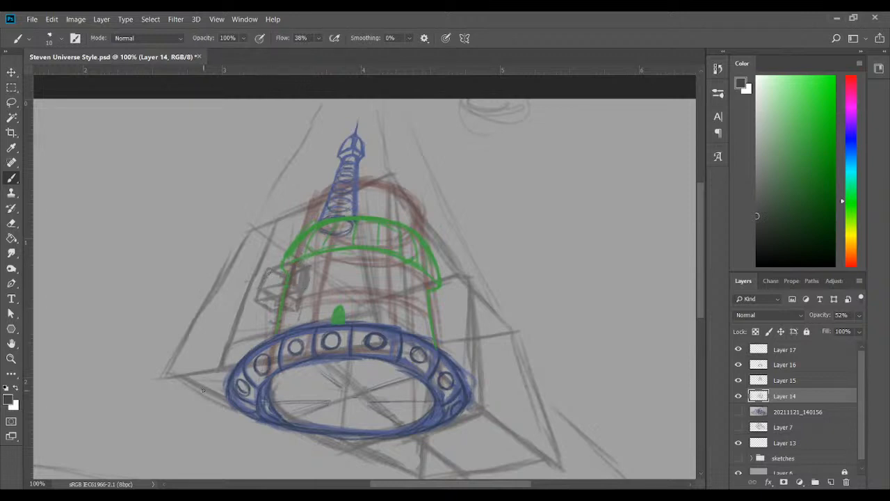
Set the brush colour to medium green, check the contents of Layers 16 and 17, and make Layer 17 active
left_click(807, 364)
left_click(804, 162)
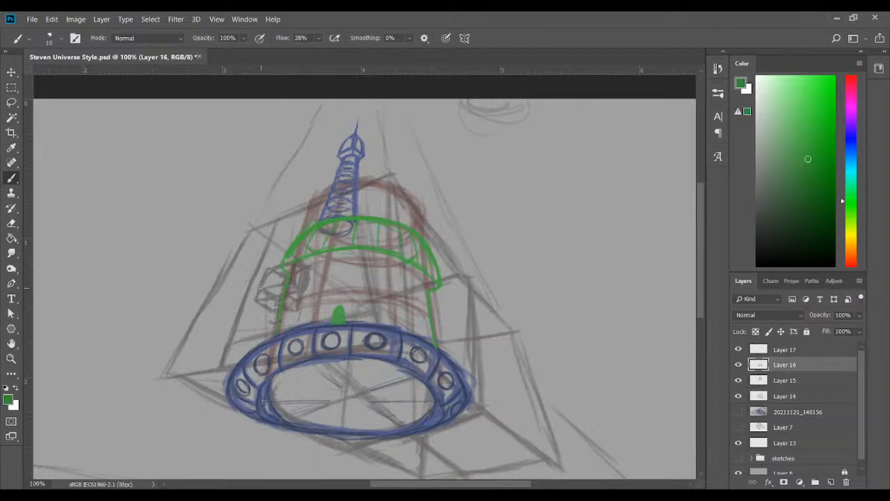
left_click(738, 364)
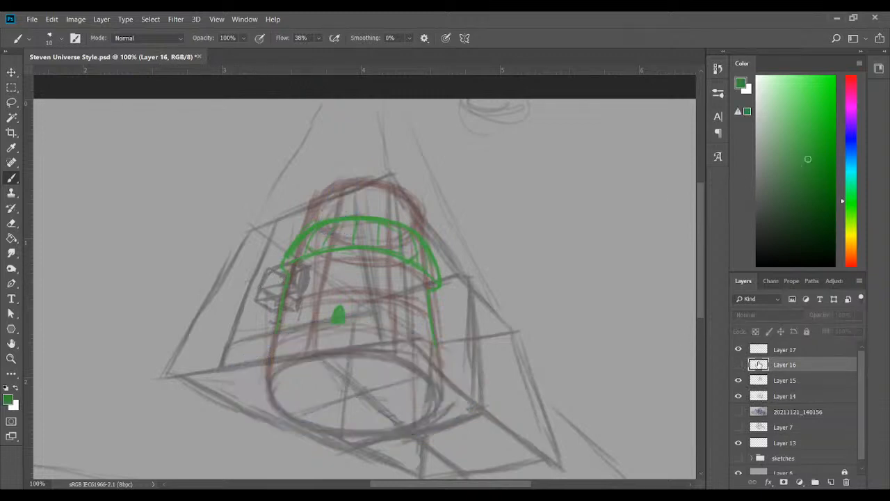
left_click(739, 364)
left_click(739, 349)
left_click(738, 349)
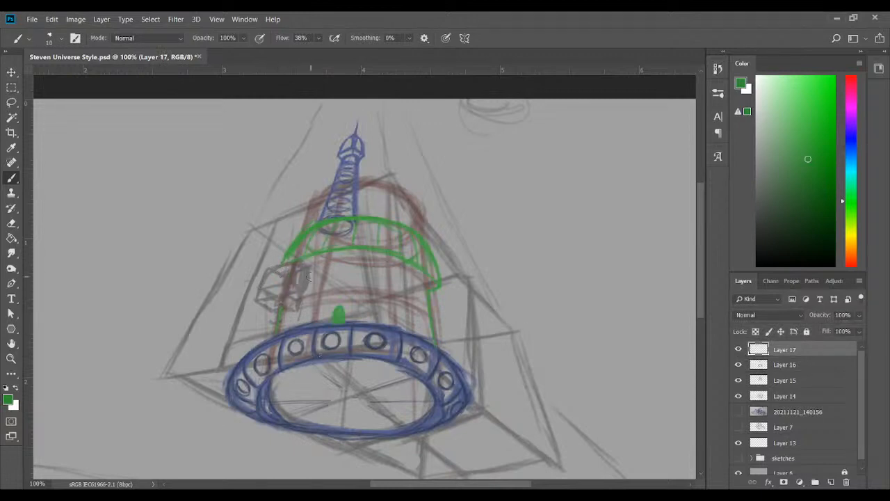
Outline the left turret in green over its box construction, with a domed cap and a narrow stem down to the ring
left_click_drag(260, 287, 270, 272)
left_click_drag(260, 287, 282, 281)
left_click_drag(292, 288, 292, 323)
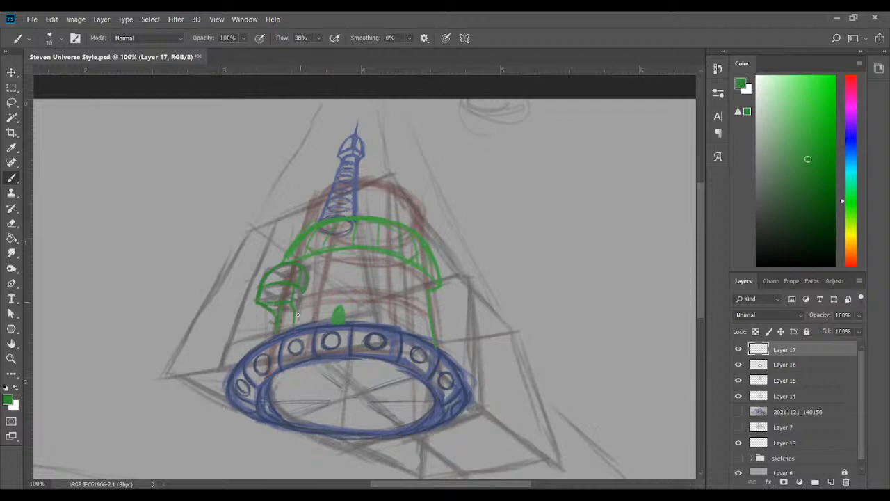
mouse_move(272, 314)
left_mouse_down()
mouse_move(275, 324)
mouse_move(301, 314)
mouse_move(301, 324)
left_mouse_up()
mouse_move(265, 276)
left_mouse_down()
mouse_move(303, 277)
mouse_move(300, 285)
mouse_move(271, 280)
left_mouse_up()
mouse_move(296, 286)
left_mouse_down()
mouse_move(257, 301)
mouse_move(274, 317)
left_mouse_up()
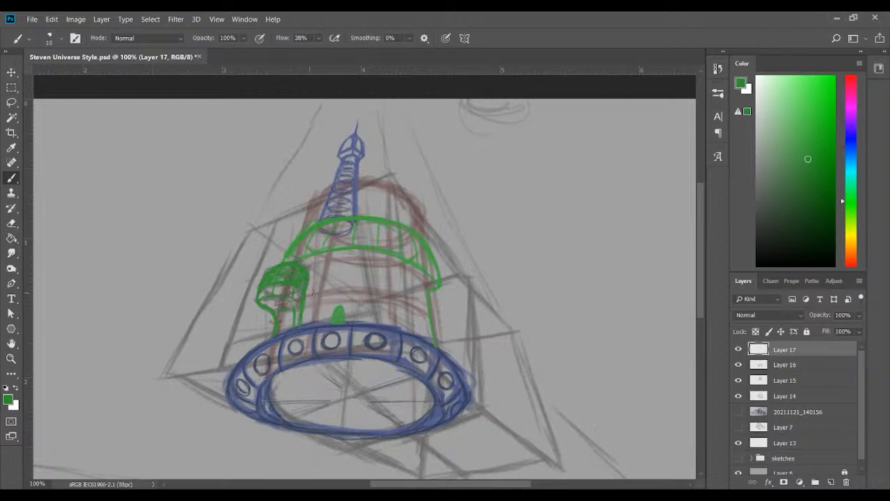
Strengthen the turret stem's right edge and fill the domed cap with solid green
left_click_drag(310, 292, 302, 324)
mouse_move(306, 281)
left_mouse_down()
mouse_move(300, 325)
mouse_move(309, 275)
mouse_move(301, 323)
left_mouse_up()
left_click_drag(303, 287, 284, 267)
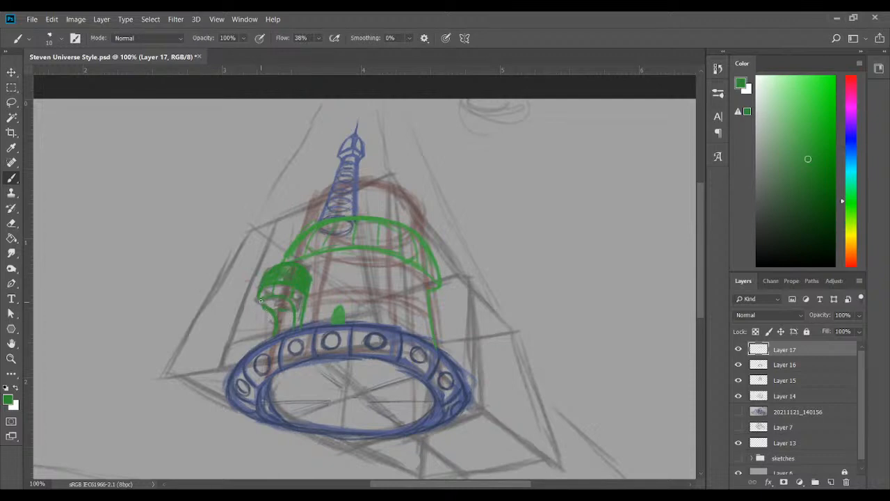
left_click_drag(268, 288, 281, 286)
left_click_drag(267, 291, 282, 292)
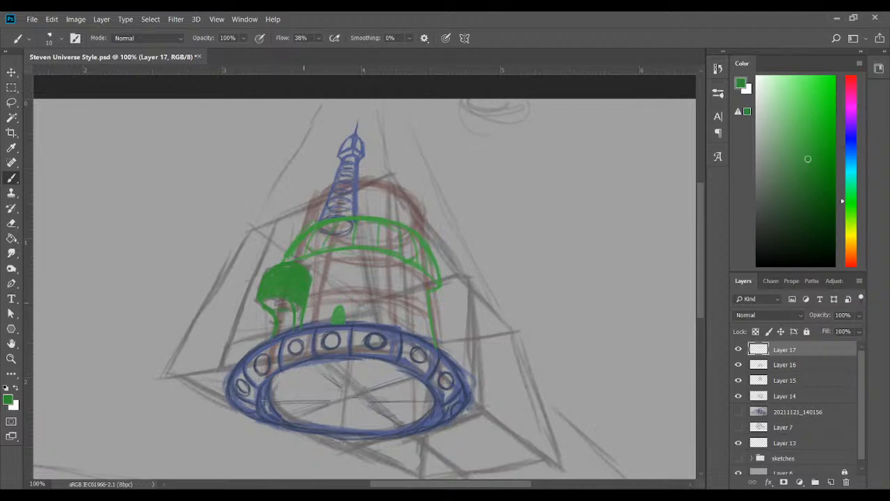
Draw curved ribs and cross lines over the left turret's dome in dark green
left_click(793, 215)
mouse_move(292, 296)
left_mouse_down()
mouse_move(289, 259)
mouse_move(291, 274)
mouse_move(275, 264)
mouse_move(262, 280)
mouse_move(286, 263)
mouse_move(265, 273)
mouse_move(278, 264)
mouse_move(293, 271)
mouse_move(270, 267)
mouse_move(255, 300)
mouse_move(291, 299)
left_mouse_up()
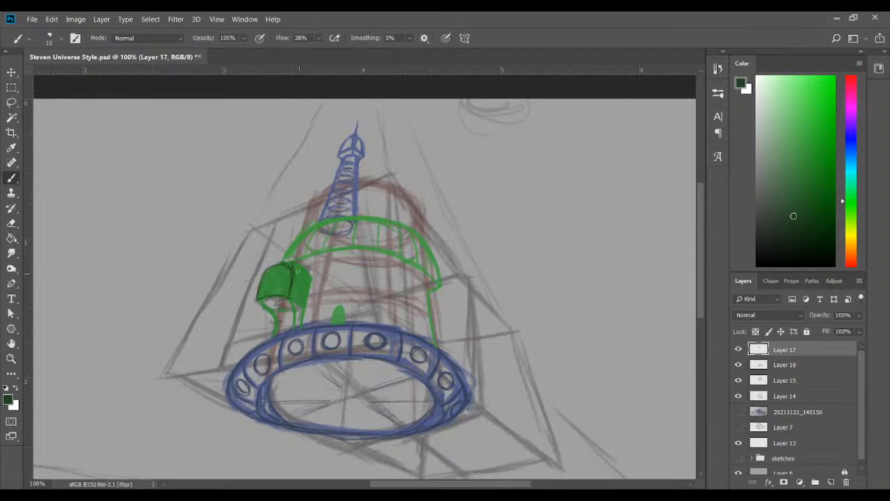
mouse_move(289, 263)
left_mouse_down()
mouse_move(305, 305)
mouse_move(308, 280)
mouse_move(305, 307)
left_mouse_up()
left_click_drag(278, 265, 270, 295)
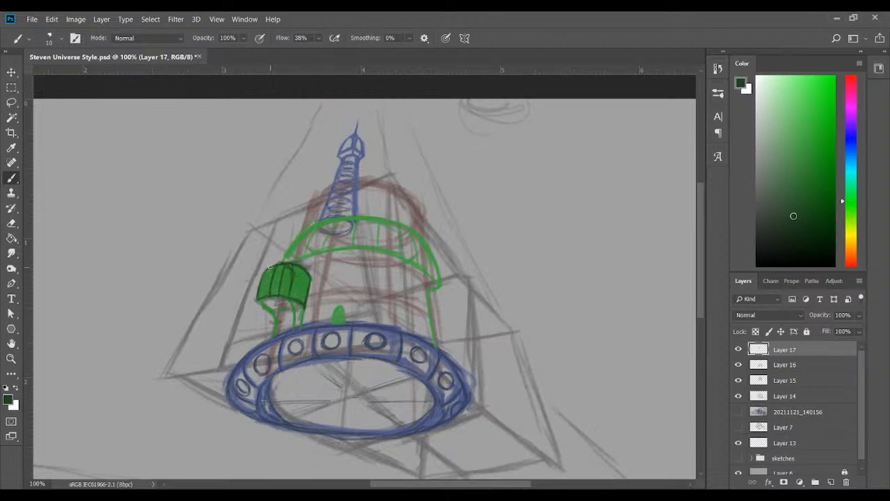
mouse_move(270, 267)
left_mouse_down()
mouse_move(263, 298)
mouse_move(269, 269)
mouse_move(264, 279)
mouse_move(281, 286)
mouse_move(293, 263)
mouse_move(298, 302)
left_mouse_up()
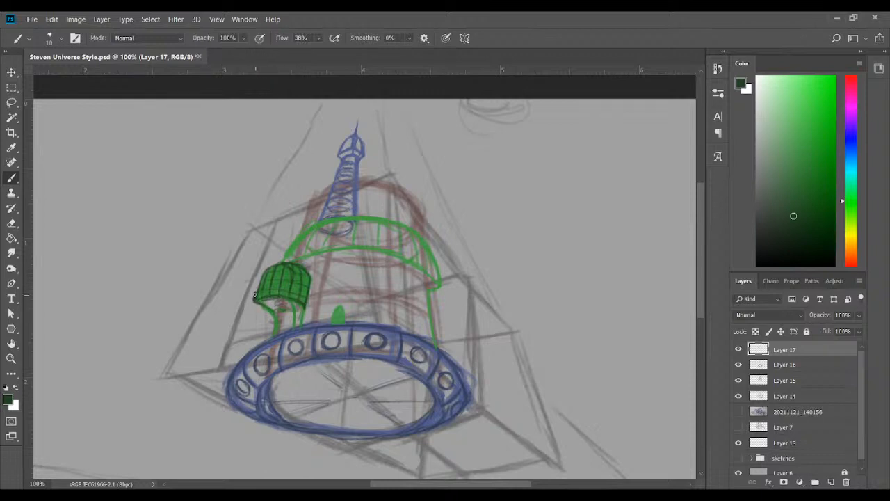
Paint a thick dark green rim along the dome's lower edge and darken the outlines of the dome and stem
mouse_move(254, 297)
left_mouse_down()
mouse_move(309, 282)
mouse_move(263, 300)
mouse_move(254, 300)
mouse_move(267, 293)
mouse_move(252, 292)
mouse_move(299, 292)
mouse_move(290, 289)
mouse_move(307, 301)
mouse_move(290, 299)
mouse_move(306, 303)
mouse_move(282, 296)
left_mouse_up()
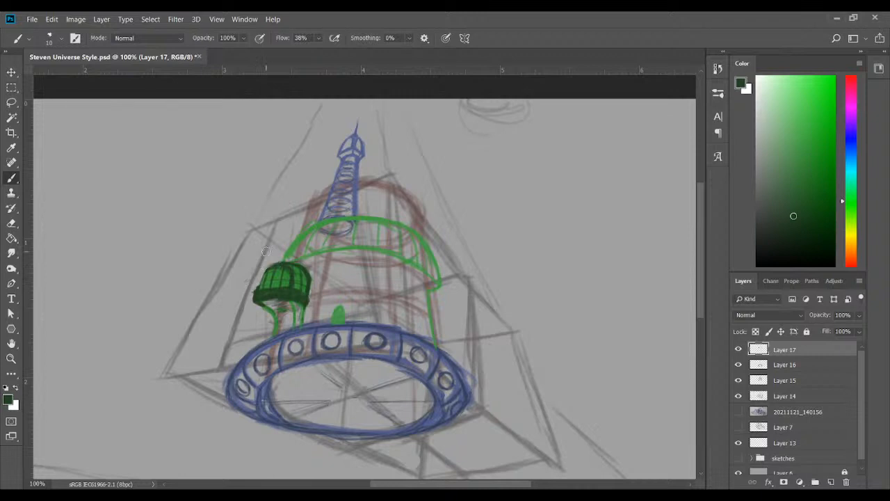
mouse_move(258, 288)
left_mouse_down()
mouse_move(267, 266)
mouse_move(252, 304)
mouse_move(258, 271)
left_mouse_up()
mouse_move(308, 302)
left_mouse_down()
mouse_move(310, 279)
mouse_move(308, 299)
left_mouse_up()
mouse_move(274, 319)
left_mouse_down()
mouse_move(271, 332)
mouse_move(270, 324)
left_mouse_up()
key("ctrl+z")
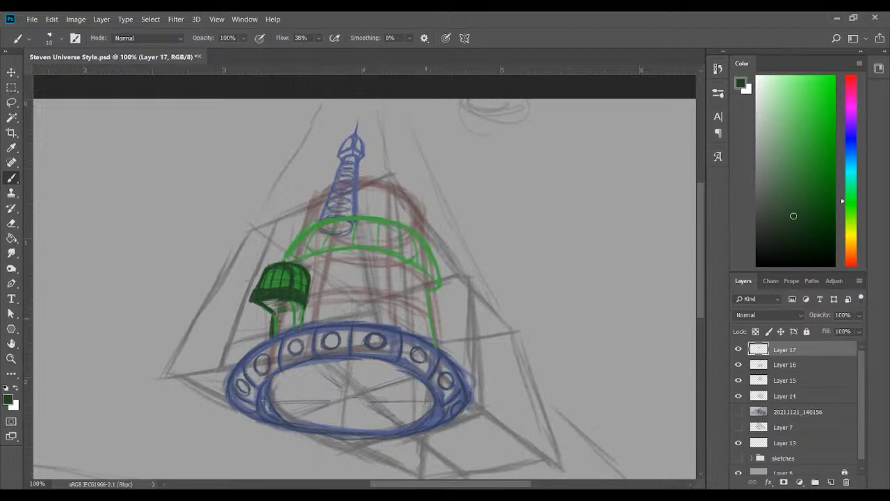
Show the notebook photo, repaint the small doorway in dark green and outline the arched turret near the cylinder's right side
left_click(738, 411)
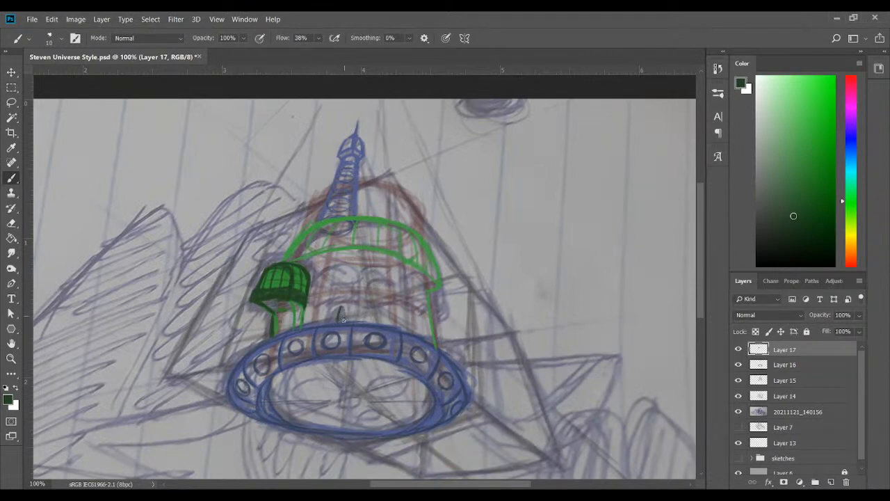
left_click_drag(341, 312, 343, 322)
mouse_move(403, 281)
left_mouse_down()
mouse_move(430, 277)
mouse_move(417, 275)
mouse_move(432, 290)
mouse_move(404, 287)
mouse_move(424, 284)
mouse_move(411, 283)
mouse_move(433, 295)
mouse_move(416, 277)
mouse_move(403, 281)
mouse_move(405, 303)
mouse_move(410, 281)
mouse_move(433, 291)
mouse_move(426, 309)
mouse_move(406, 306)
mouse_move(425, 310)
mouse_move(428, 294)
mouse_move(426, 309)
mouse_move(405, 304)
mouse_move(407, 279)
mouse_move(424, 274)
mouse_move(433, 293)
mouse_move(407, 285)
mouse_move(424, 311)
left_mouse_up()
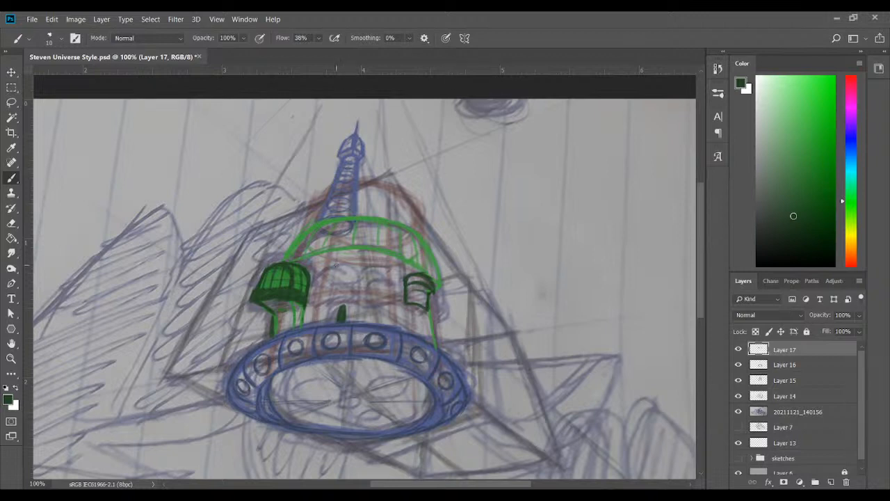
Outline the two middle arched turrets in dark green, tracing the notebook sketch between the left dome and right turret
mouse_move(315, 269)
left_mouse_down()
mouse_move(340, 257)
mouse_move(317, 268)
mouse_move(351, 261)
mouse_move(317, 283)
mouse_move(325, 275)
mouse_move(317, 280)
mouse_move(356, 276)
mouse_move(314, 273)
mouse_move(340, 257)
mouse_move(354, 264)
mouse_move(328, 260)
mouse_move(356, 278)
mouse_move(342, 260)
mouse_move(315, 277)
mouse_move(357, 280)
left_mouse_up()
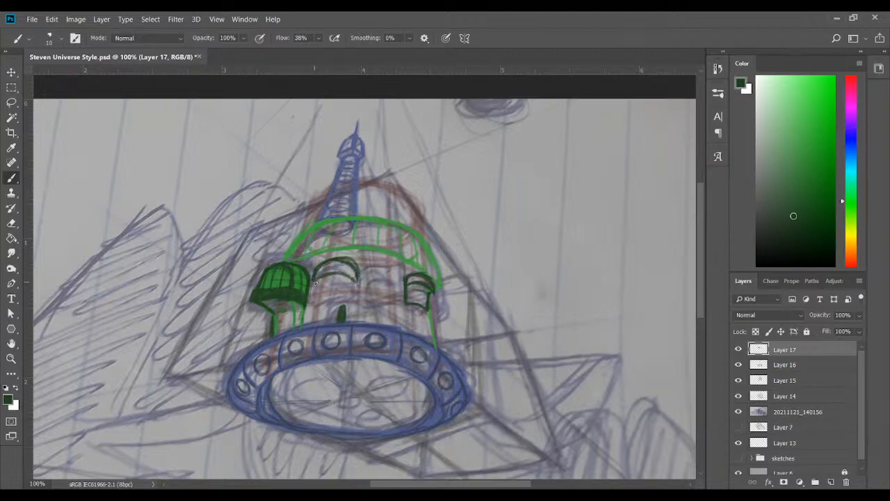
mouse_move(314, 281)
left_mouse_down()
mouse_move(314, 299)
mouse_move(349, 299)
mouse_move(355, 286)
mouse_move(351, 302)
mouse_move(339, 297)
mouse_move(352, 303)
mouse_move(353, 287)
left_mouse_up()
mouse_move(330, 274)
left_mouse_down()
mouse_move(353, 281)
mouse_move(359, 270)
left_mouse_up()
key("ctrl+z")
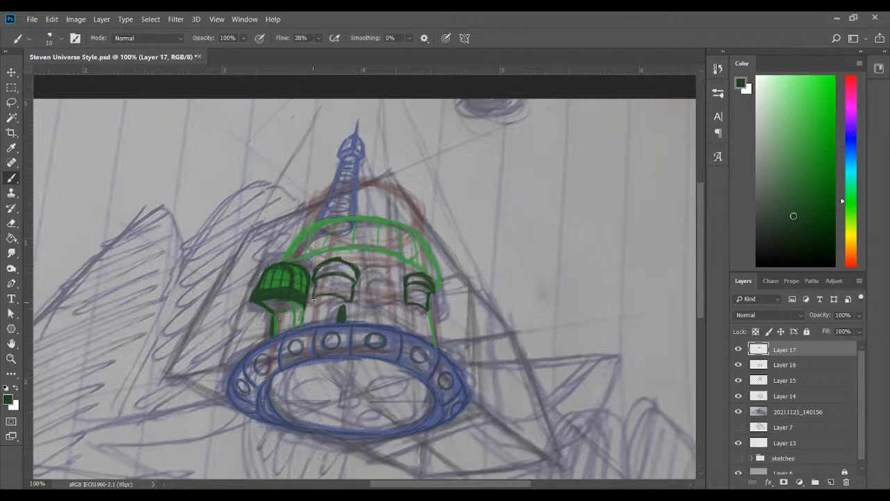
mouse_move(314, 298)
left_mouse_down()
mouse_move(350, 303)
mouse_move(383, 267)
mouse_move(394, 279)
left_mouse_up()
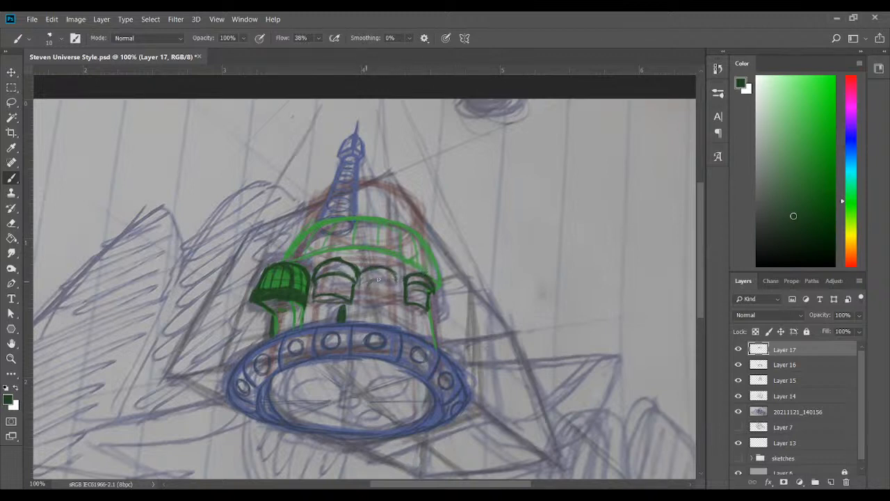
mouse_move(369, 281)
left_mouse_down()
mouse_move(393, 285)
mouse_move(386, 274)
left_mouse_up()
mouse_move(375, 299)
left_mouse_down()
mouse_move(391, 306)
mouse_move(359, 302)
mouse_move(391, 306)
mouse_move(391, 272)
left_mouse_up()
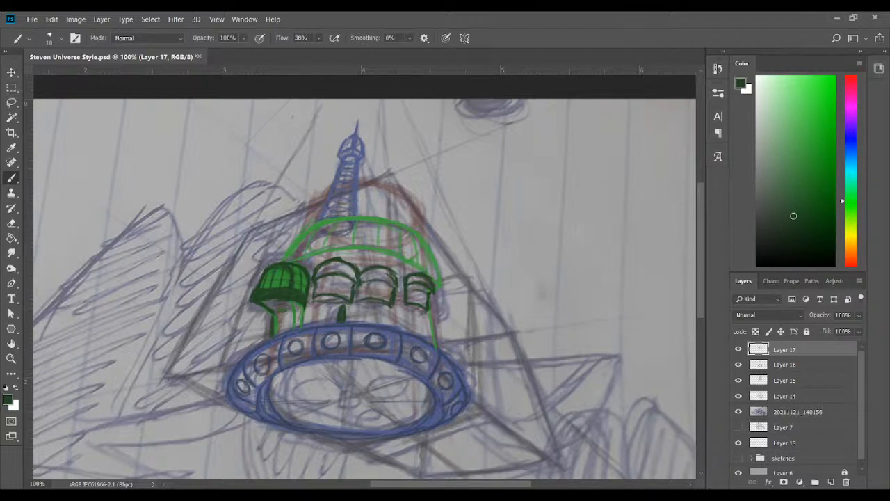
Add a small dark green side turret projecting from the cylinder's right edge on Layer 17
left_click(797, 168)
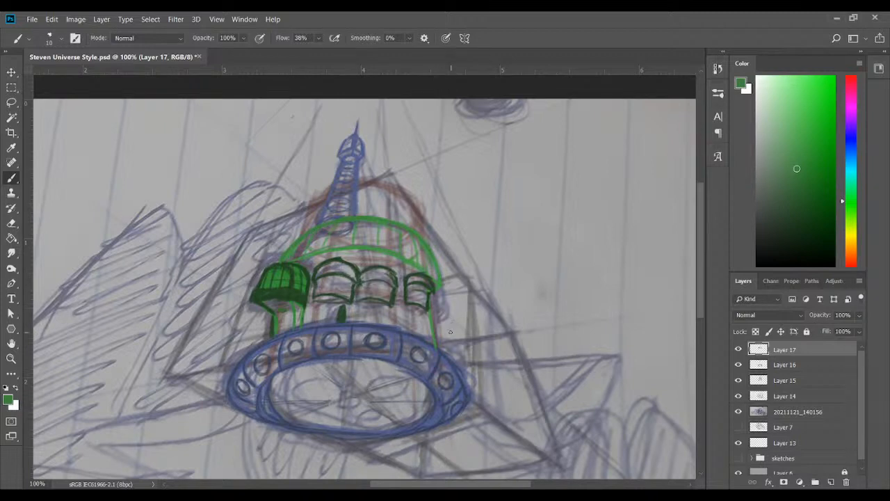
left_click(789, 210)
left_click_drag(427, 300, 438, 306)
left_click(785, 458)
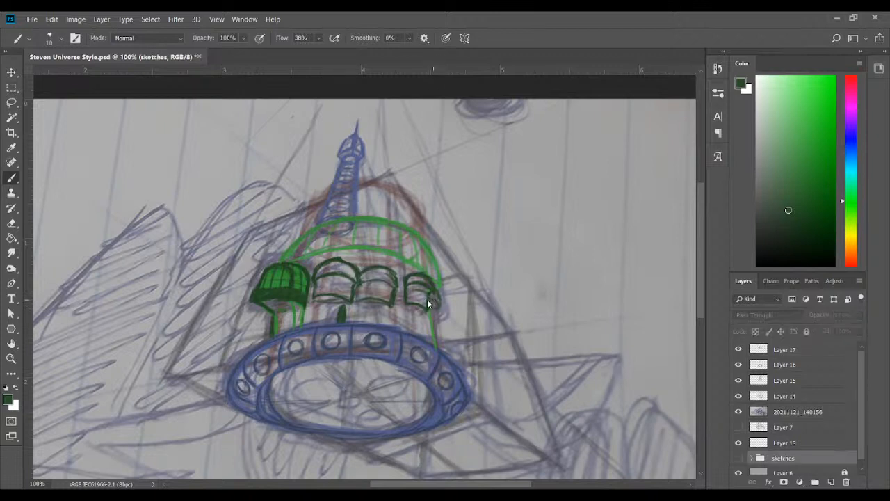
left_click(791, 356)
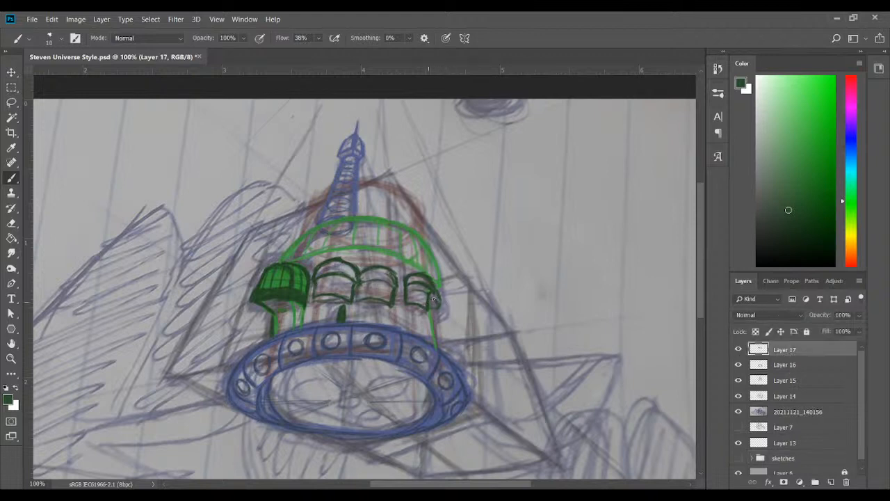
left_click(737, 350)
left_click(737, 350)
left_click(793, 218)
mouse_move(429, 302)
left_mouse_down()
mouse_move(440, 301)
mouse_move(434, 311)
mouse_move(439, 300)
mouse_move(432, 321)
left_mouse_up()
mouse_move(432, 291)
left_mouse_down()
mouse_move(442, 302)
mouse_move(431, 306)
left_mouse_up()
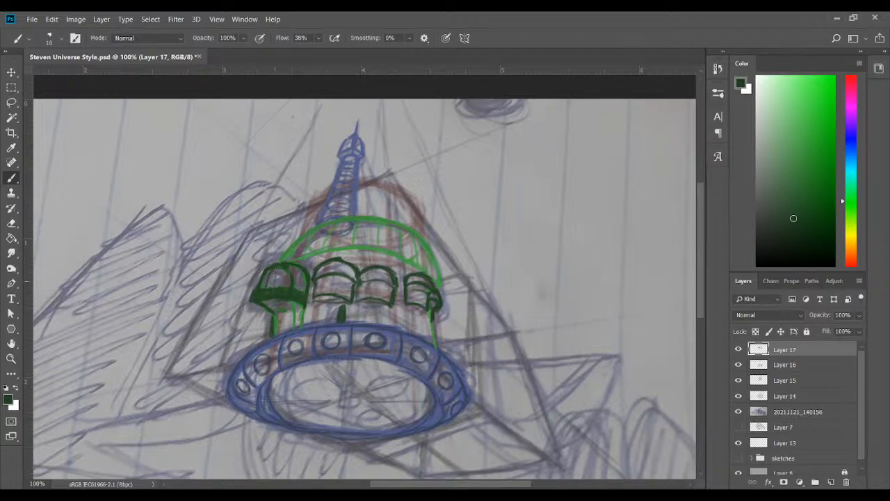
Redraw the left dome's ribs in dark green and add columns beneath the middle and right turrets
mouse_move(282, 287)
left_mouse_down()
mouse_move(291, 264)
mouse_move(303, 276)
mouse_move(274, 266)
mouse_move(288, 265)
left_mouse_up()
mouse_move(306, 299)
left_mouse_down()
mouse_move(306, 308)
mouse_move(293, 301)
mouse_move(306, 309)
mouse_move(290, 301)
left_mouse_up()
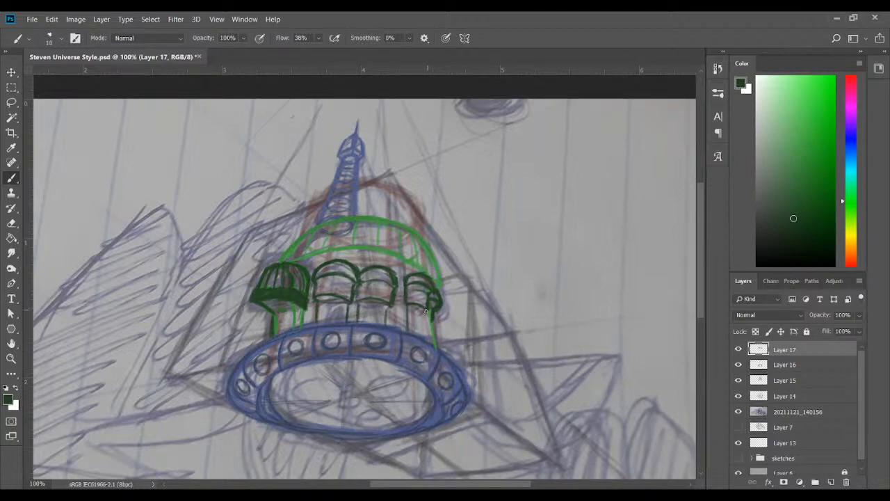
mouse_move(424, 312)
left_mouse_down()
mouse_move(425, 340)
mouse_move(424, 318)
mouse_move(425, 328)
mouse_move(407, 324)
left_mouse_up()
Draw a dark green ribbed pipe hanging in the centre of the base ring's opening
mouse_move(353, 402)
left_mouse_down()
mouse_move(381, 395)
mouse_move(361, 396)
mouse_move(349, 371)
mouse_move(342, 397)
mouse_move(343, 360)
left_mouse_up()
mouse_move(362, 393)
left_mouse_down()
mouse_move(359, 362)
mouse_move(359, 386)
mouse_move(345, 360)
mouse_move(351, 393)
mouse_move(344, 388)
mouse_move(358, 391)
mouse_move(342, 395)
mouse_move(344, 383)
mouse_move(357, 384)
mouse_move(342, 380)
mouse_move(363, 376)
left_mouse_up()
left_click_drag(344, 369, 363, 370)
mouse_move(346, 366)
left_mouse_down()
mouse_move(365, 361)
mouse_move(352, 392)
left_mouse_up()
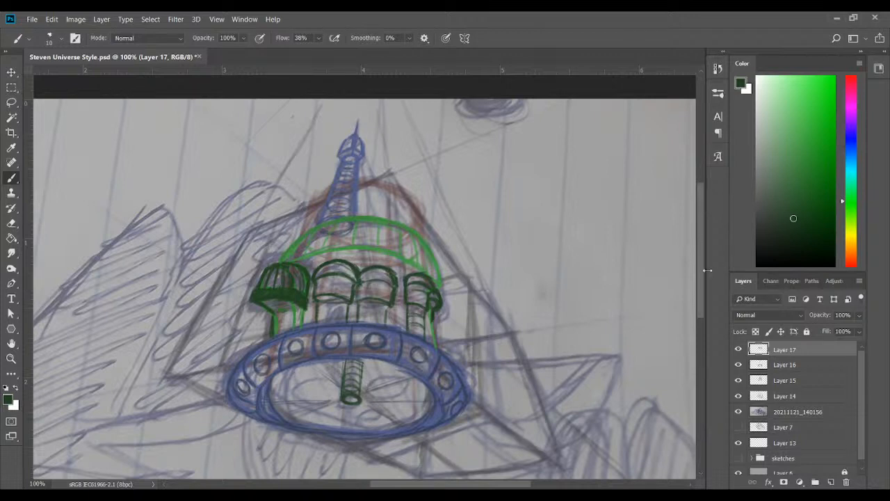
Draw a pointed dark green tip on the lower end of the central pipe on Layer 17
scroll(700, 279, "down", 2)
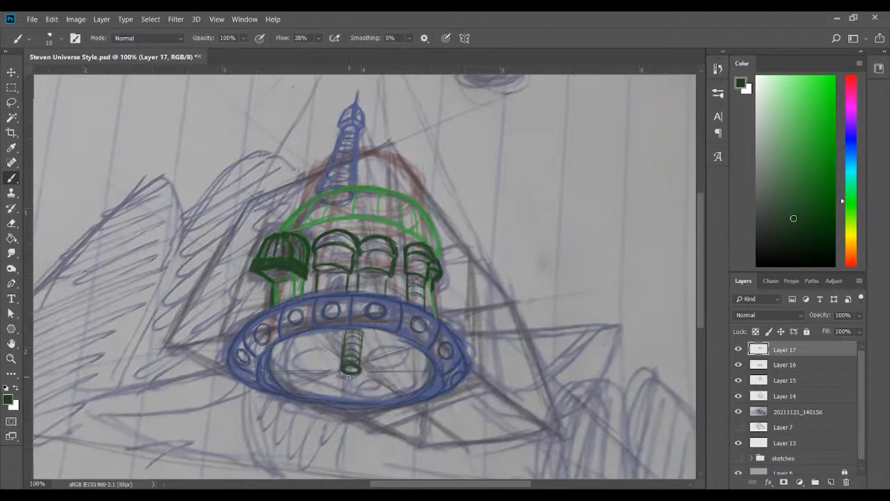
left_click_drag(342, 362, 344, 371)
mouse_move(341, 363)
left_mouse_down()
mouse_move(346, 395)
mouse_move(360, 380)
mouse_move(350, 397)
mouse_move(356, 378)
mouse_move(340, 384)
mouse_move(352, 396)
mouse_move(354, 370)
mouse_move(348, 391)
mouse_move(344, 372)
mouse_move(354, 388)
left_mouse_up()
left_click_drag(363, 362, 385, 352)
mouse_move(368, 356)
left_mouse_down()
mouse_move(396, 354)
mouse_move(368, 358)
mouse_move(414, 370)
left_mouse_up()
mouse_move(363, 366)
left_mouse_down()
mouse_move(386, 364)
mouse_move(404, 373)
mouse_move(393, 375)
mouse_move(412, 369)
mouse_move(410, 376)
mouse_move(381, 364)
mouse_move(357, 375)
mouse_move(385, 351)
mouse_move(405, 376)
left_mouse_up()
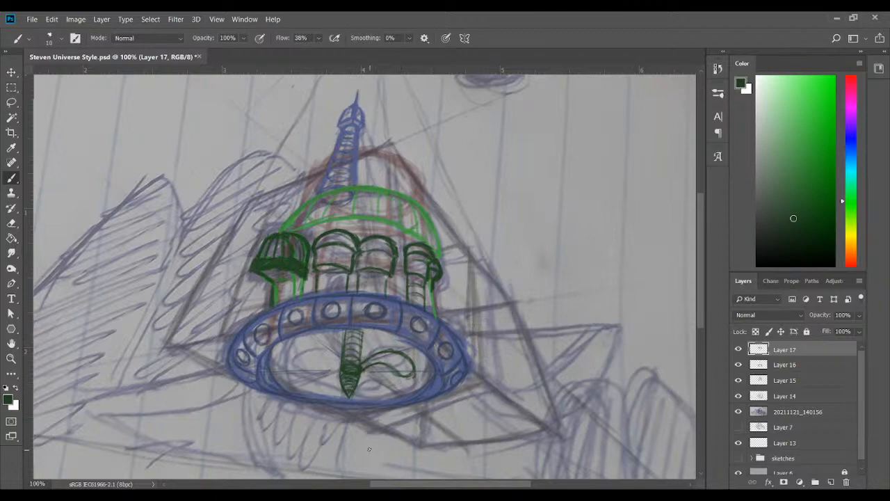
mouse_move(379, 360)
left_mouse_down()
mouse_move(368, 363)
mouse_move(360, 391)
mouse_move(390, 368)
mouse_move(406, 376)
mouse_move(414, 365)
mouse_move(395, 382)
left_mouse_up()
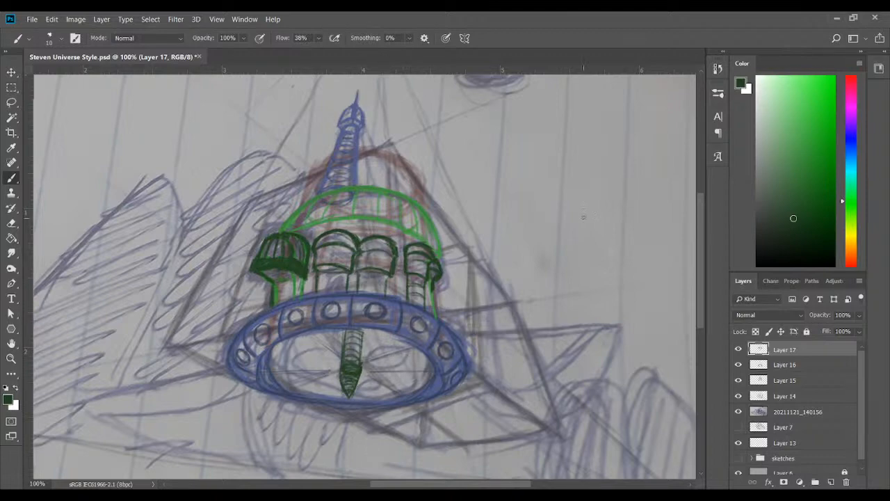
left_click(798, 145)
left_click_drag(370, 352, 409, 357)
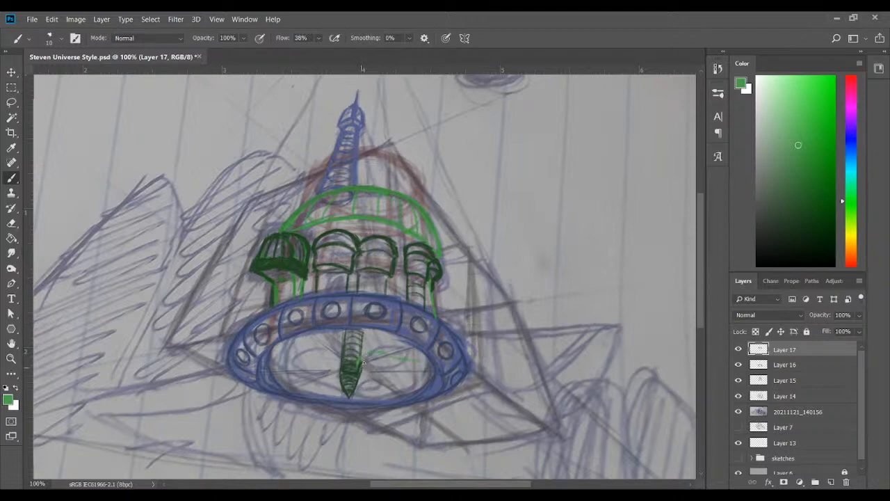
mouse_move(377, 363)
left_mouse_down()
mouse_move(405, 375)
mouse_move(394, 372)
mouse_move(413, 374)
mouse_move(399, 354)
left_mouse_up()
left_click_drag(363, 363, 405, 375)
key("ctrl+z")
key("ctrl+alt+z")
Create a new layer and draw a purple propeller blade extending right from the central pipe
left_click(830, 482)
left_click(852, 120)
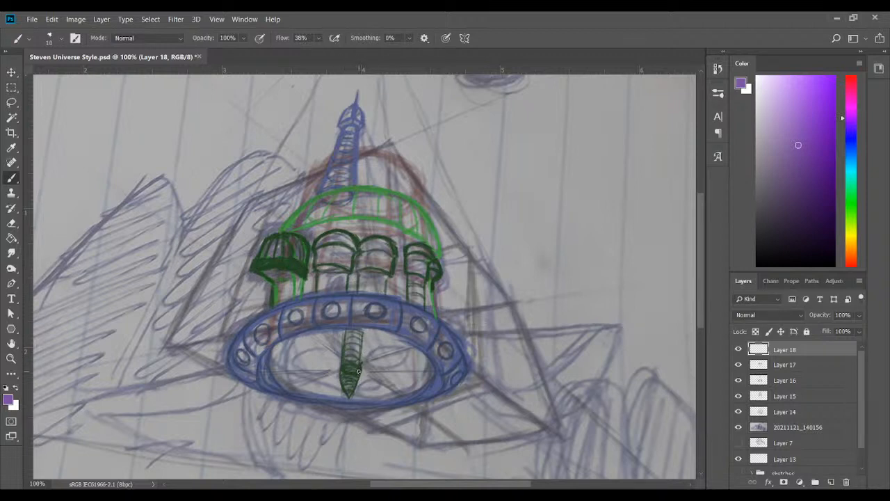
mouse_move(360, 368)
left_mouse_down()
mouse_move(359, 355)
mouse_move(375, 349)
left_mouse_up()
mouse_move(358, 366)
left_mouse_down()
mouse_move(380, 345)
mouse_move(405, 351)
left_mouse_up()
mouse_move(401, 349)
left_mouse_down()
mouse_move(414, 358)
mouse_move(360, 367)
mouse_move(382, 357)
mouse_move(418, 362)
mouse_move(403, 368)
mouse_move(421, 363)
left_mouse_up()
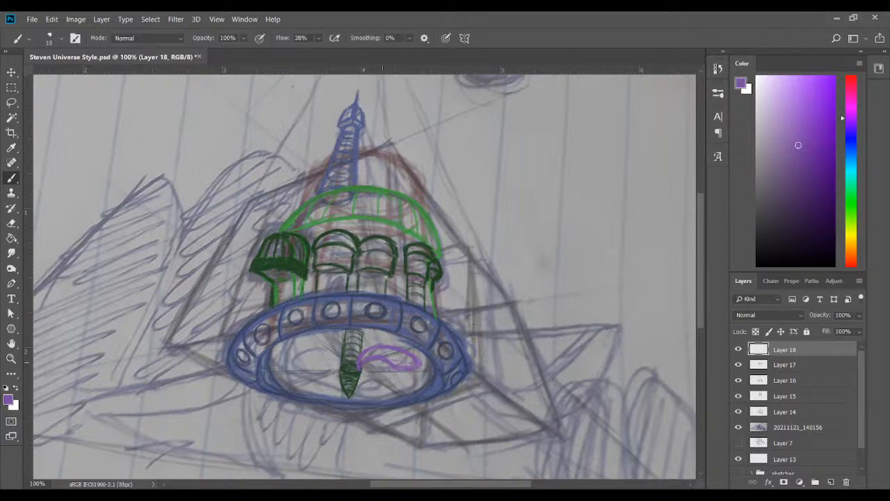
Add a purple blade curving around the upper part of the central pipe, behind the first blade
key("ctrl+minus")
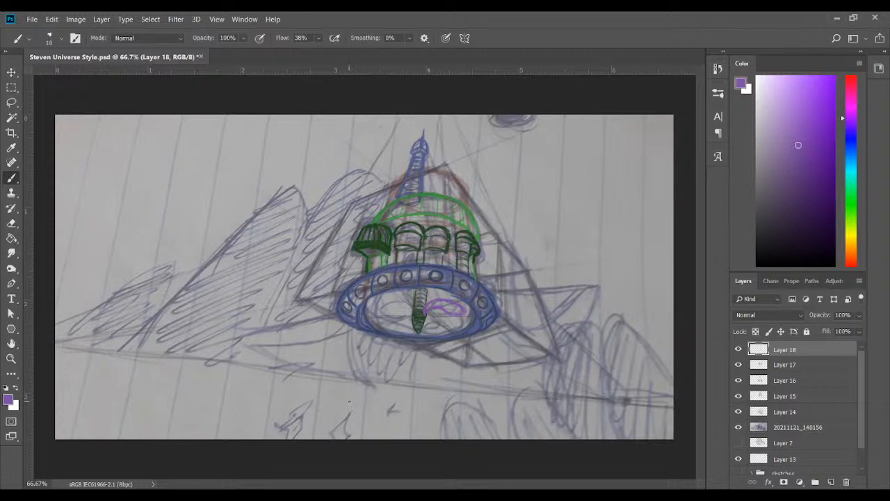
key("ctrl+plus")
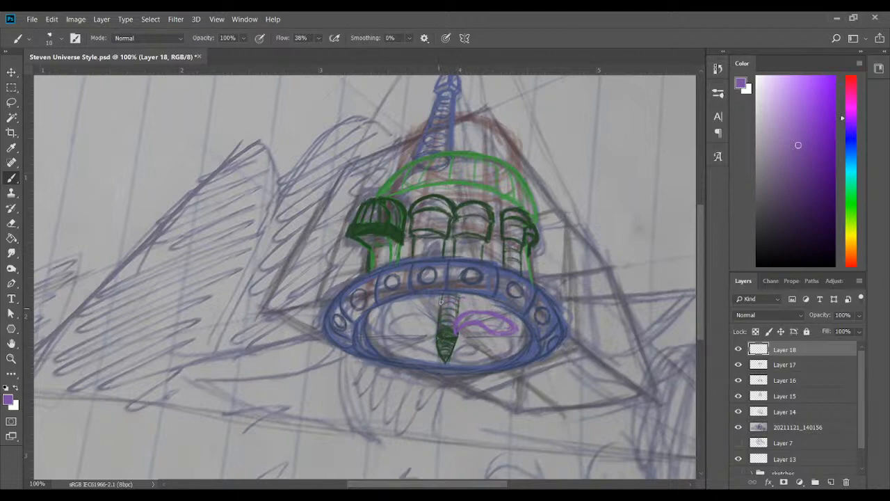
mouse_move(440, 300)
left_mouse_down()
mouse_move(476, 299)
mouse_move(481, 312)
left_mouse_up()
mouse_move(429, 316)
left_mouse_down()
mouse_move(442, 331)
mouse_move(443, 302)
left_mouse_up()
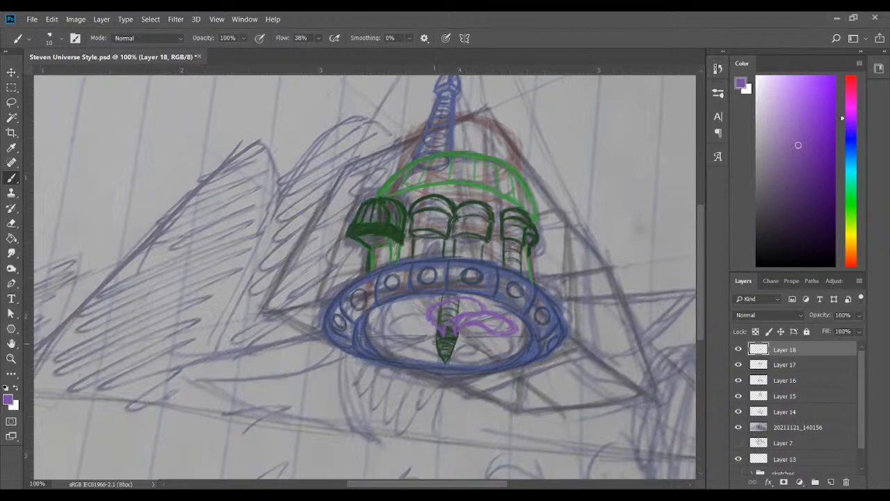
mouse_move(436, 347)
left_mouse_down()
mouse_move(407, 318)
mouse_move(406, 333)
mouse_move(420, 312)
mouse_move(401, 327)
mouse_move(432, 307)
mouse_move(408, 335)
left_mouse_up()
mouse_move(434, 342)
left_mouse_down()
mouse_move(406, 318)
mouse_move(421, 310)
mouse_move(425, 339)
left_mouse_up()
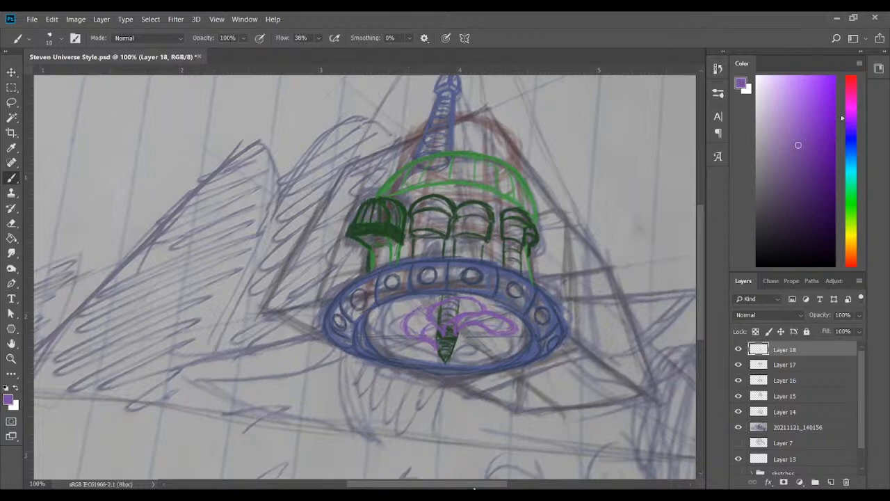
key("ctrl+z")
key("ctrl+z")
key("ctrl+z")
key("ctrl+z")
key("ctrl+z")
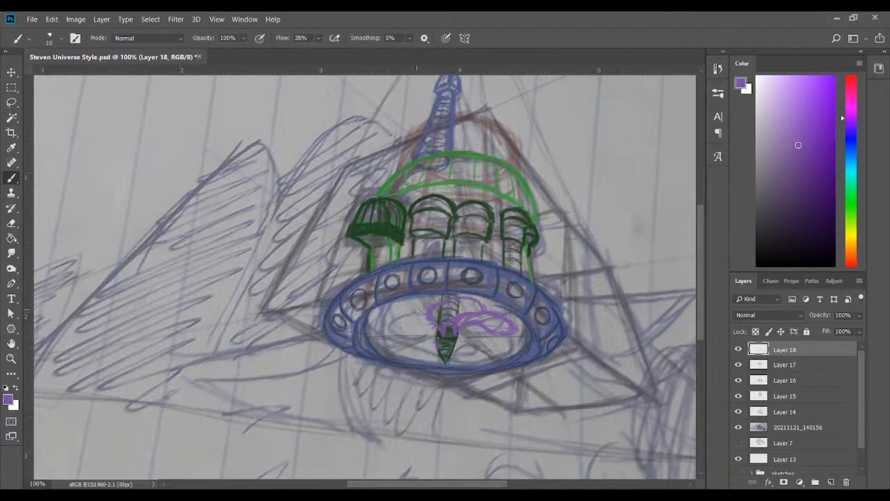
mouse_move(421, 313)
left_mouse_down()
mouse_move(403, 327)
mouse_move(414, 318)
mouse_move(425, 340)
mouse_move(405, 339)
mouse_move(436, 350)
left_mouse_up()
key("ctrl+z")
key("ctrl+z")
key("ctrl+z")
key("ctrl+z")
mouse_move(435, 344)
left_mouse_down()
mouse_move(406, 331)
mouse_move(414, 319)
mouse_move(403, 326)
mouse_move(413, 309)
mouse_move(413, 331)
mouse_move(436, 343)
mouse_move(404, 327)
mouse_move(424, 304)
mouse_move(408, 320)
left_mouse_up()
key("ctrl+z")
key("ctrl+z")
key("ctrl+z")
key("ctrl+z")
Outline the purple propeller blades on the central pipe's left side, inside the ring opening
left_click_drag(404, 321, 437, 340)
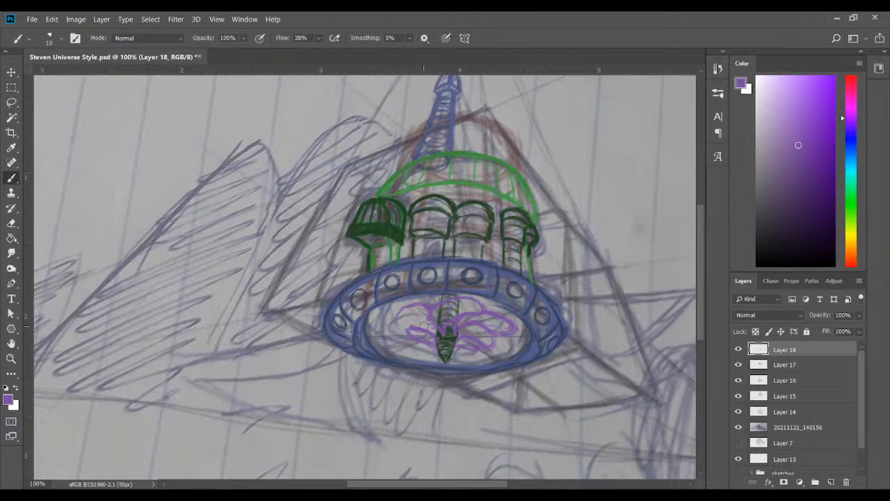
mouse_move(415, 306)
left_mouse_down()
mouse_move(398, 318)
mouse_move(418, 328)
mouse_move(414, 305)
mouse_move(409, 338)
left_mouse_up()
key("ctrl+z")
mouse_move(433, 331)
left_mouse_down()
mouse_move(406, 329)
mouse_move(437, 340)
left_mouse_up()
left_click_drag(401, 310, 401, 325)
left_click_drag(411, 304, 392, 319)
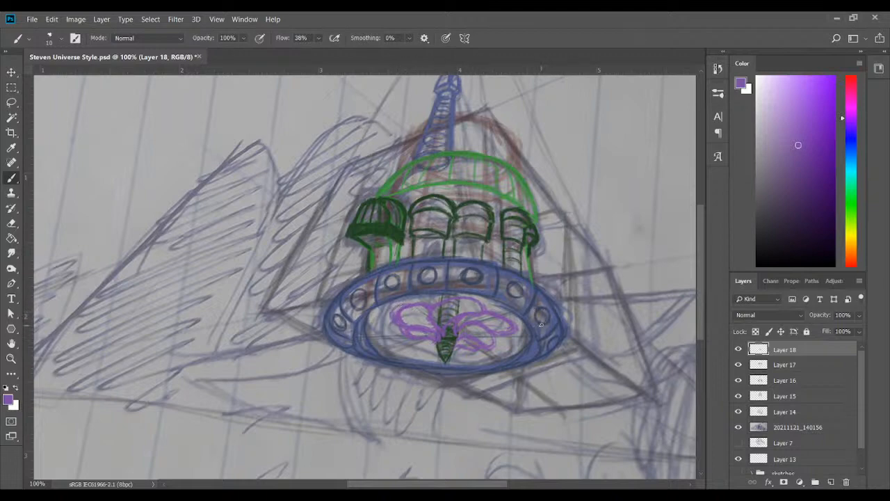
Thicken the left propeller blades and add purple inner strokes to the lower left and right blades
mouse_move(398, 322)
left_mouse_down()
mouse_move(388, 335)
mouse_move(413, 342)
left_mouse_up()
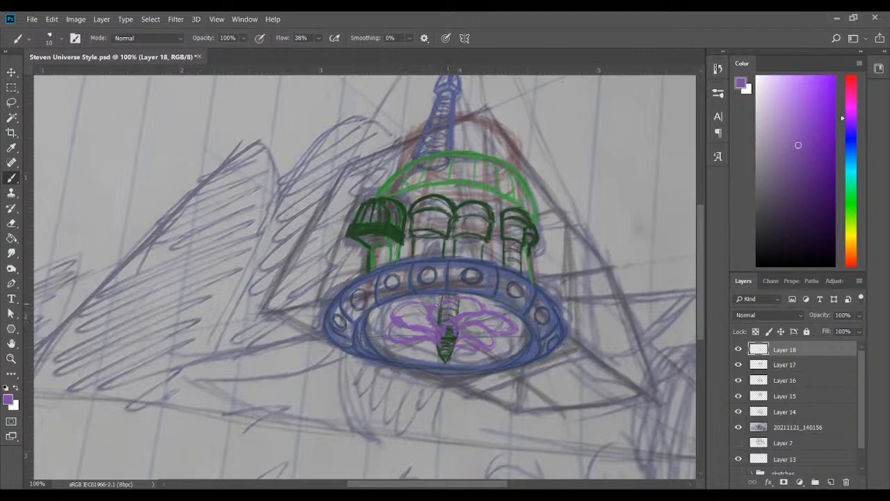
left_click_drag(415, 350, 436, 344)
left_click_drag(489, 321, 505, 329)
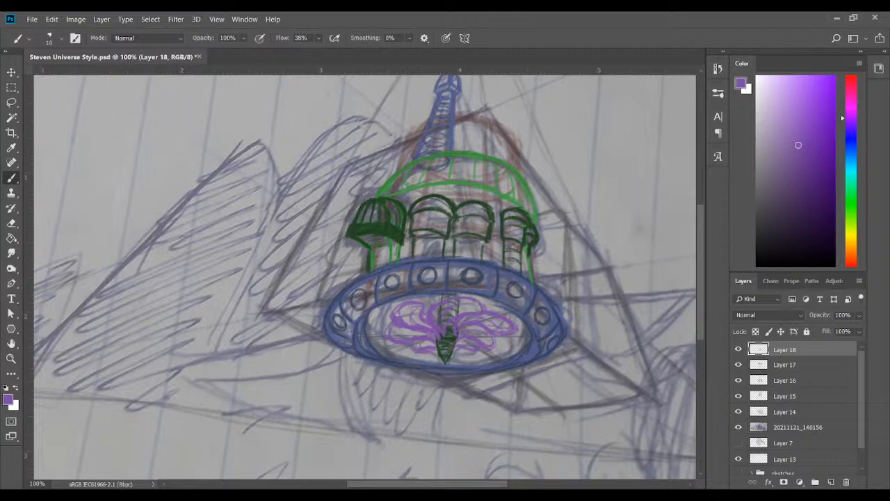
Erase the outer edges at the base ring's left and right ends on Layer 16
left_click(763, 383)
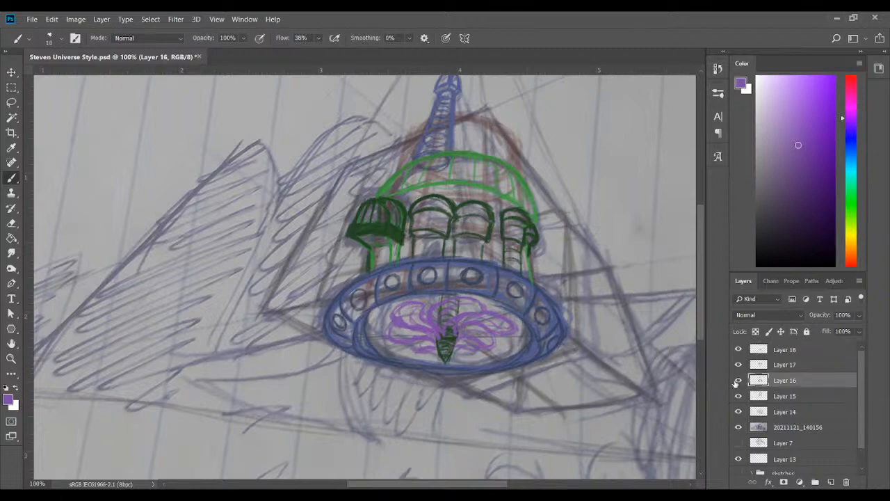
left_click(738, 381)
left_click(738, 381)
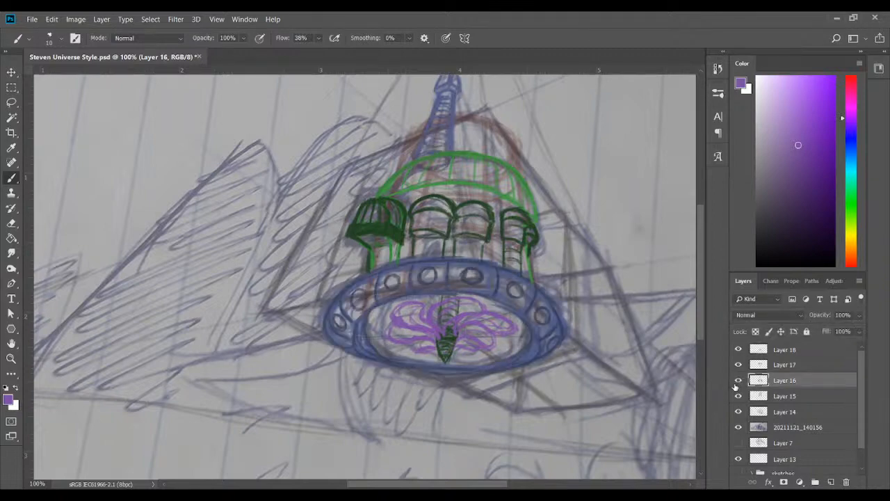
left_click(851, 143)
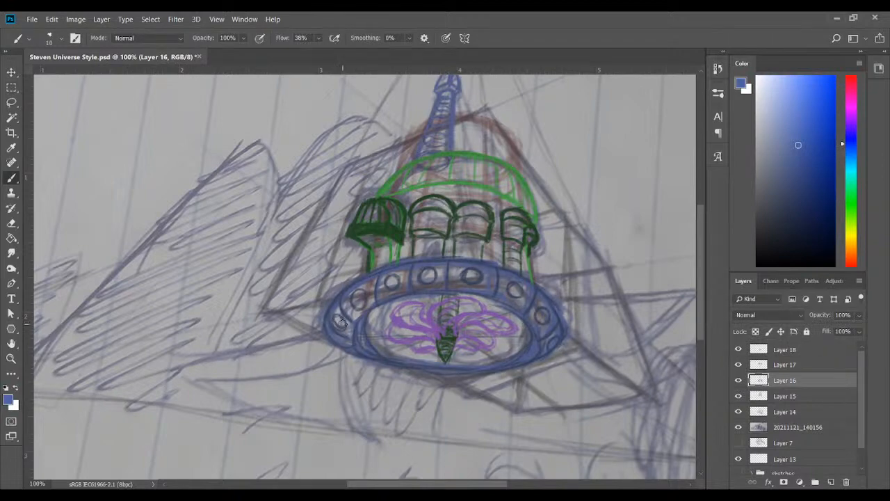
mouse_move(334, 320)
left_mouse_down()
mouse_move(337, 352)
mouse_move(338, 326)
mouse_move(323, 339)
mouse_move(328, 310)
left_mouse_up()
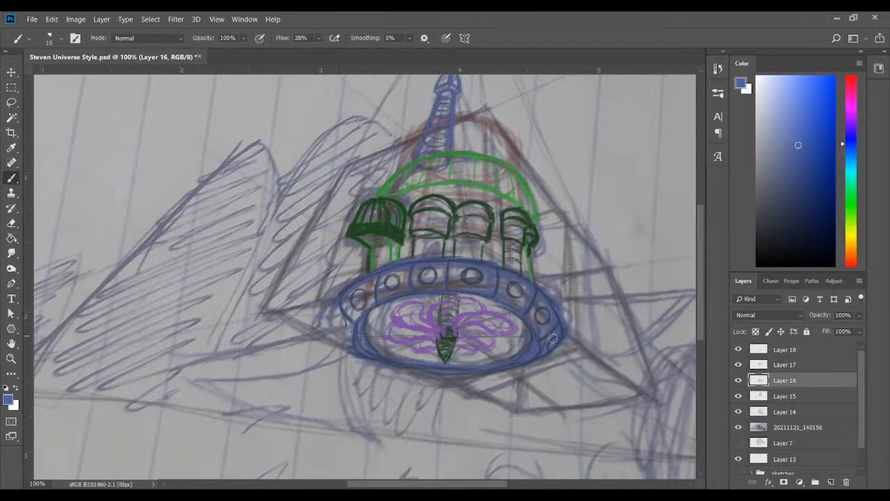
left_click_drag(555, 294, 565, 341)
mouse_move(350, 359)
left_mouse_down()
mouse_move(362, 342)
mouse_move(352, 332)
left_mouse_up()
left_click(347, 332, "alt")
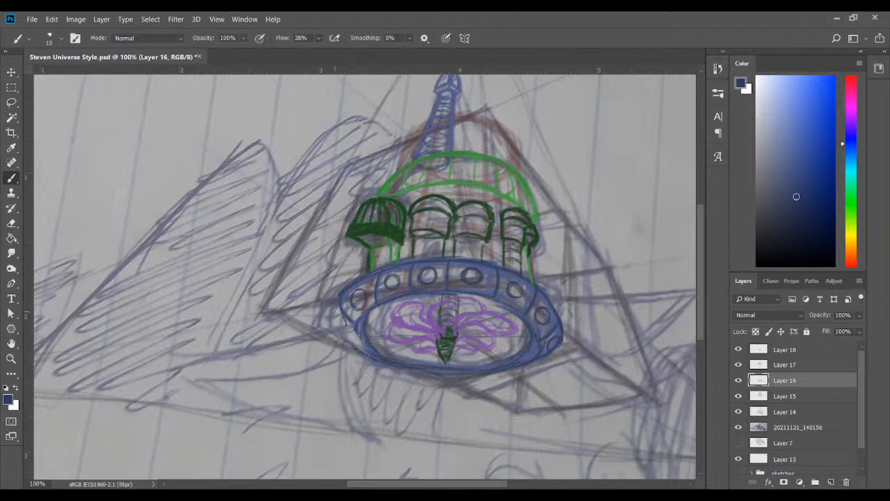
Redraw the ring's left end and lower rim in dark blue, with a small porthole at the left end
mouse_move(333, 313)
left_mouse_down()
mouse_move(341, 341)
mouse_move(334, 315)
mouse_move(353, 346)
mouse_move(343, 324)
mouse_move(369, 356)
left_mouse_up()
mouse_move(335, 330)
left_mouse_down()
mouse_move(339, 315)
mouse_move(366, 352)
mouse_move(336, 303)
mouse_move(333, 317)
left_mouse_up()
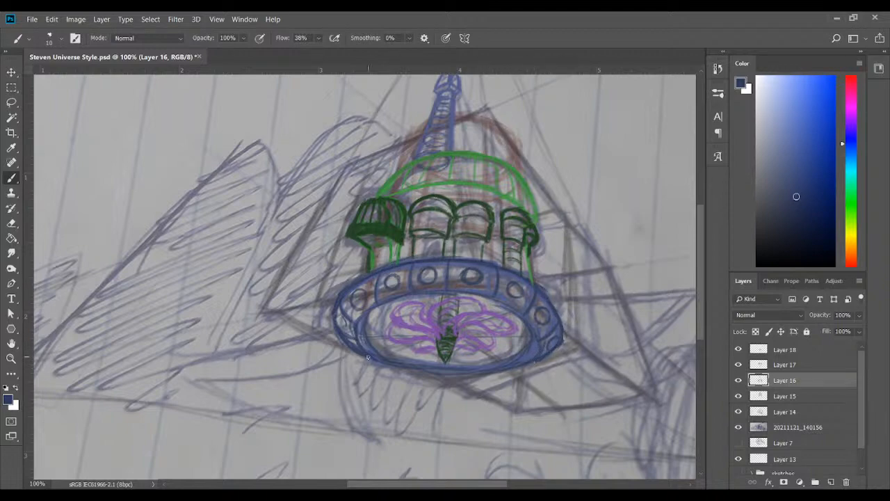
left_click_drag(402, 370, 534, 363)
left_click_drag(340, 320, 348, 325)
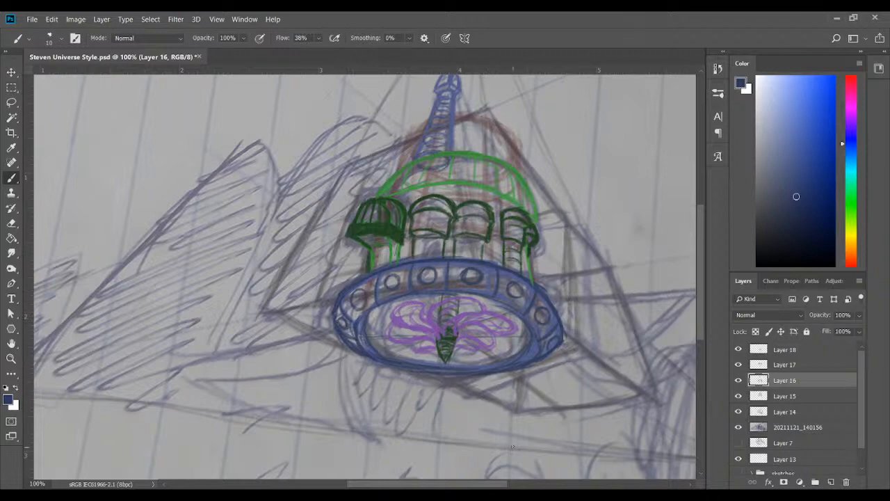
Erase the ring's panels and portholes and redraw its outer outline and side edges in dark blue
mouse_move(345, 314)
left_mouse_down()
mouse_move(351, 343)
mouse_move(354, 308)
mouse_move(372, 285)
mouse_move(379, 281)
mouse_move(366, 307)
mouse_move(370, 289)
mouse_move(400, 274)
mouse_move(498, 282)
mouse_move(460, 270)
mouse_move(529, 303)
mouse_move(492, 287)
mouse_move(492, 275)
mouse_move(548, 319)
mouse_move(522, 301)
mouse_move(550, 343)
mouse_move(568, 314)
mouse_move(553, 294)
mouse_move(564, 335)
mouse_move(549, 364)
mouse_move(557, 338)
mouse_move(548, 306)
mouse_move(551, 364)
mouse_move(337, 346)
mouse_move(348, 348)
mouse_move(341, 310)
left_mouse_up()
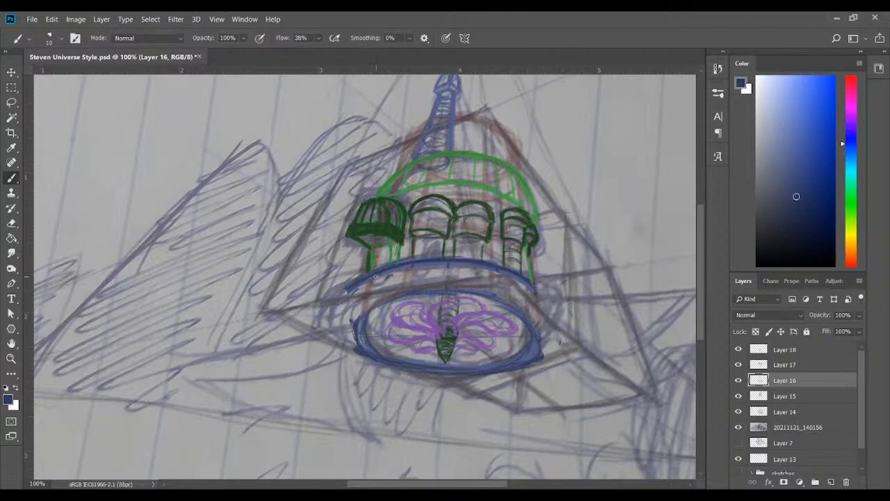
mouse_move(387, 269)
left_mouse_down()
mouse_move(490, 267)
mouse_move(543, 298)
mouse_move(514, 277)
mouse_move(557, 322)
left_mouse_up()
mouse_move(526, 283)
left_mouse_down()
mouse_move(559, 330)
mouse_move(553, 348)
mouse_move(559, 341)
left_mouse_up()
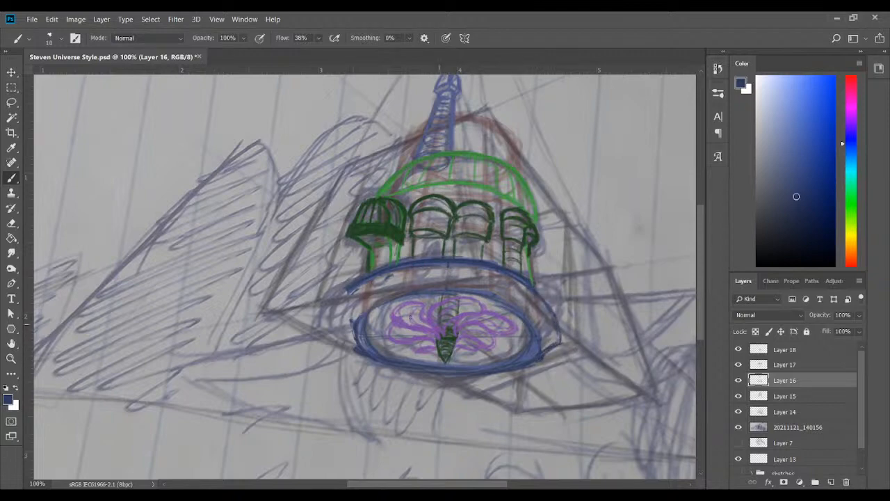
mouse_move(340, 302)
left_mouse_down()
mouse_move(330, 324)
mouse_move(341, 331)
mouse_move(333, 332)
mouse_move(355, 354)
mouse_move(333, 332)
mouse_move(354, 285)
mouse_move(339, 305)
mouse_move(336, 332)
mouse_move(356, 348)
left_mouse_up()
mouse_move(546, 359)
left_mouse_down()
mouse_move(562, 342)
mouse_move(548, 313)
left_mouse_up()
mouse_move(340, 306)
left_mouse_down()
mouse_move(357, 321)
mouse_move(343, 306)
left_mouse_up()
left_click_drag(531, 321, 550, 306)
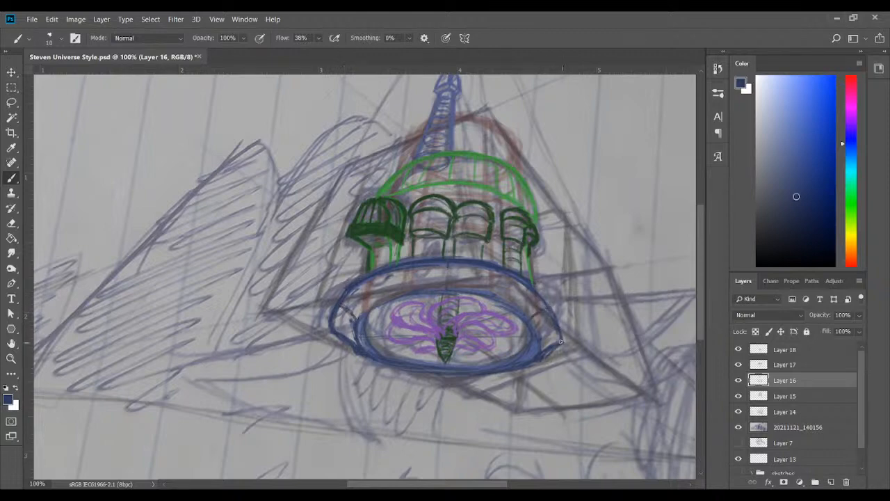
left_click_drag(560, 341, 547, 344)
left_click_drag(556, 310, 556, 355)
mouse_move(547, 308)
left_mouse_down()
mouse_move(557, 349)
mouse_move(548, 314)
left_mouse_up()
Divide the ring's band into narrow panels with dark blue lines that follow its curve
left_click_drag(365, 277, 386, 304)
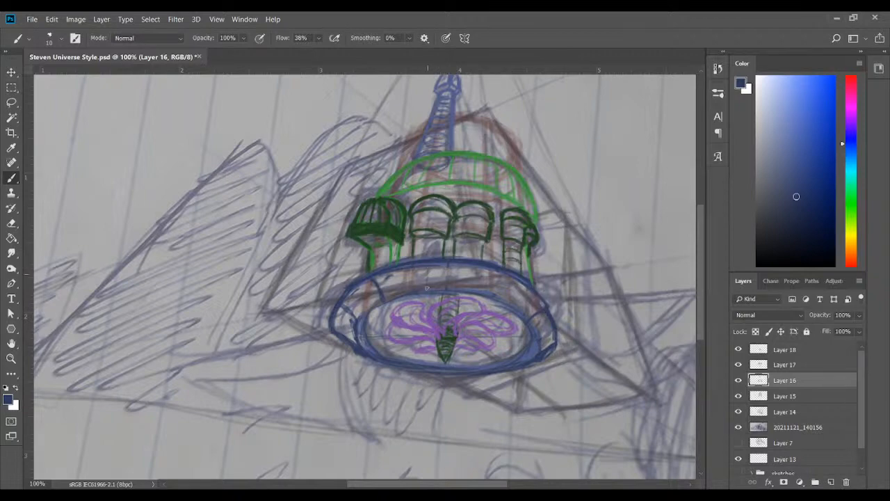
left_click_drag(427, 264, 429, 293)
left_click_drag(511, 282, 500, 304)
left_click_drag(468, 263, 467, 286)
left_click_drag(520, 307, 532, 293)
mouse_move(399, 269)
left_mouse_down()
mouse_move(402, 286)
mouse_move(359, 298)
mouse_move(366, 312)
mouse_move(346, 328)
left_mouse_up()
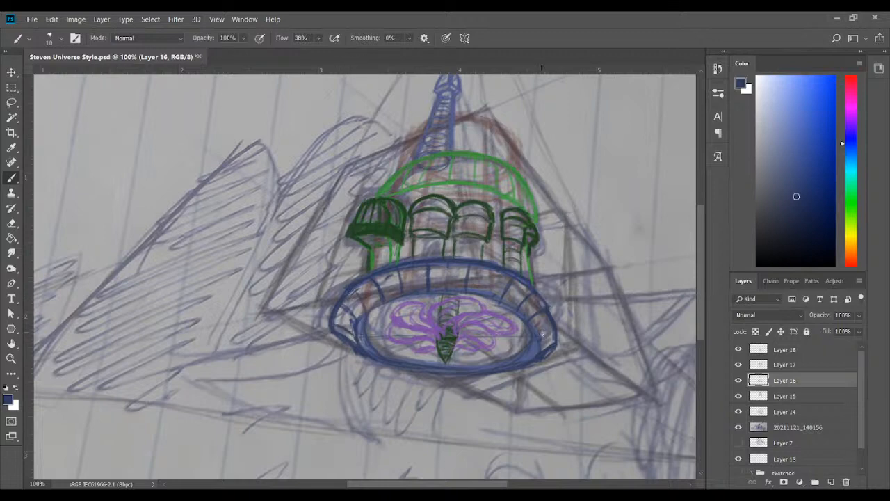
mouse_move(540, 337)
left_mouse_down()
mouse_move(548, 311)
mouse_move(556, 340)
left_mouse_up()
left_click_drag(547, 306, 556, 343)
Draw a dark blue porthole in each narrow panel, making them smaller towards the ring's ends
mouse_move(448, 266)
left_mouse_down()
mouse_move(498, 283)
mouse_move(481, 287)
mouse_move(493, 277)
mouse_move(490, 292)
mouse_move(490, 274)
mouse_move(496, 290)
mouse_move(484, 275)
mouse_move(498, 285)
mouse_move(431, 281)
mouse_move(457, 287)
mouse_move(446, 274)
mouse_move(437, 279)
mouse_move(471, 278)
mouse_move(436, 265)
mouse_move(444, 285)
left_mouse_up()
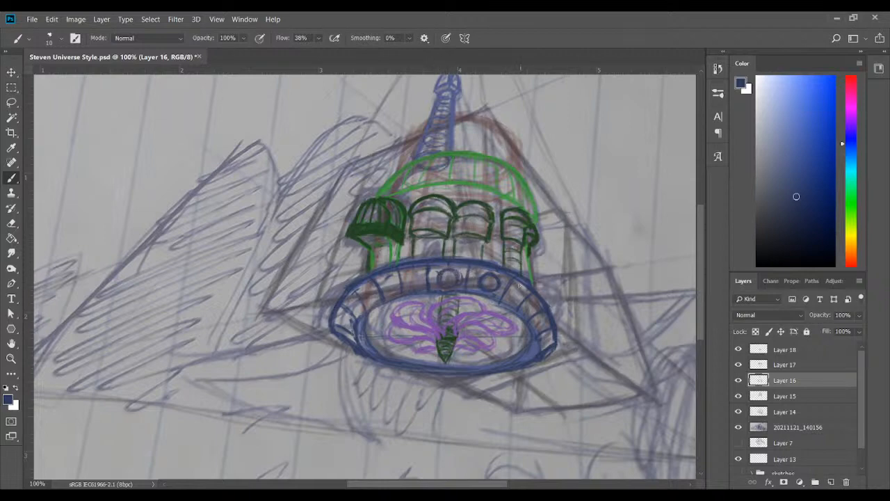
mouse_move(511, 296)
left_mouse_down()
mouse_move(520, 290)
mouse_move(519, 304)
mouse_move(510, 302)
mouse_move(534, 303)
mouse_move(525, 315)
mouse_move(544, 320)
mouse_move(541, 328)
left_mouse_up()
mouse_move(407, 280)
left_mouse_down()
mouse_move(418, 281)
mouse_move(394, 281)
mouse_move(394, 290)
mouse_move(386, 280)
mouse_move(365, 301)
mouse_move(370, 288)
mouse_move(348, 304)
mouse_move(347, 324)
mouse_move(342, 318)
left_mouse_up()
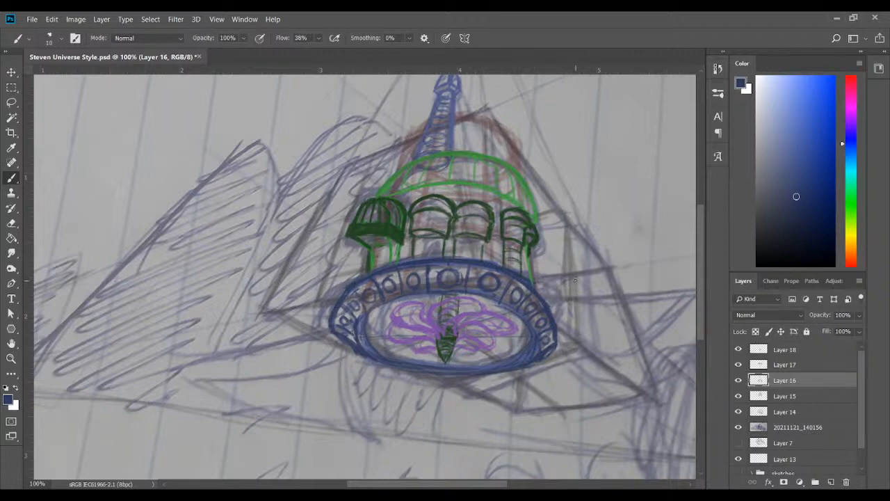
Hide the notebook photo layer and trim and redraw the ring's left and right outer edges
left_click(739, 428)
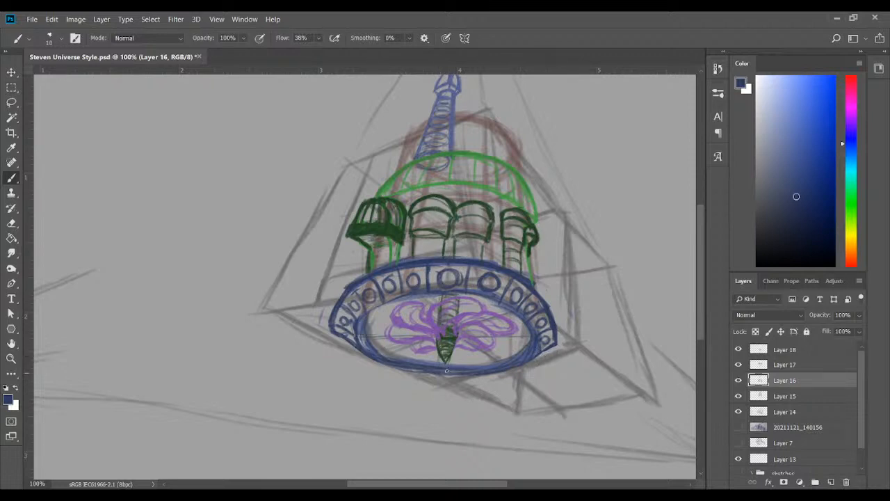
mouse_move(548, 351)
left_mouse_down()
mouse_move(534, 361)
mouse_move(542, 358)
left_mouse_up()
left_click_drag(336, 334, 367, 354)
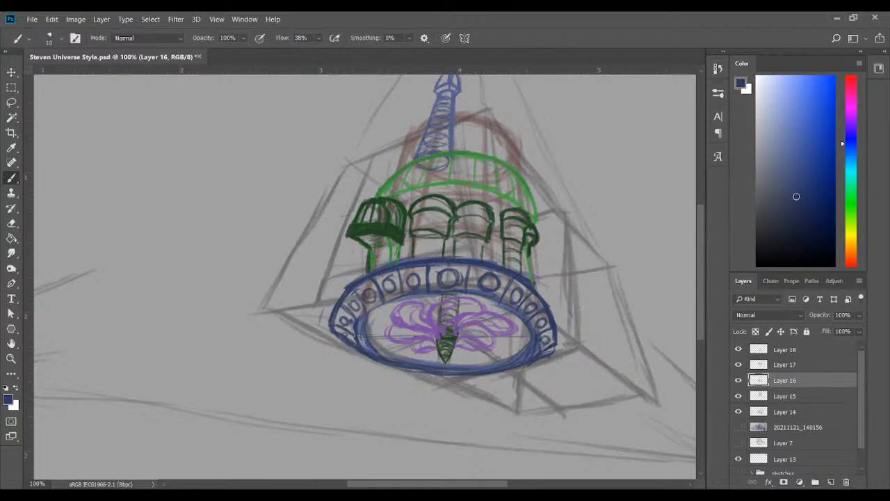
left_click_drag(546, 298, 547, 374)
mouse_move(554, 339)
left_mouse_down()
mouse_move(555, 315)
mouse_move(555, 345)
left_mouse_up()
mouse_move(545, 306)
left_mouse_down()
mouse_move(552, 333)
mouse_move(547, 306)
mouse_move(544, 350)
mouse_move(552, 329)
mouse_move(539, 357)
mouse_move(554, 327)
left_mouse_up()
mouse_move(353, 286)
left_mouse_down()
mouse_move(332, 332)
mouse_move(342, 295)
mouse_move(334, 331)
mouse_move(331, 306)
mouse_move(342, 292)
mouse_move(348, 339)
mouse_move(360, 343)
left_mouse_up()
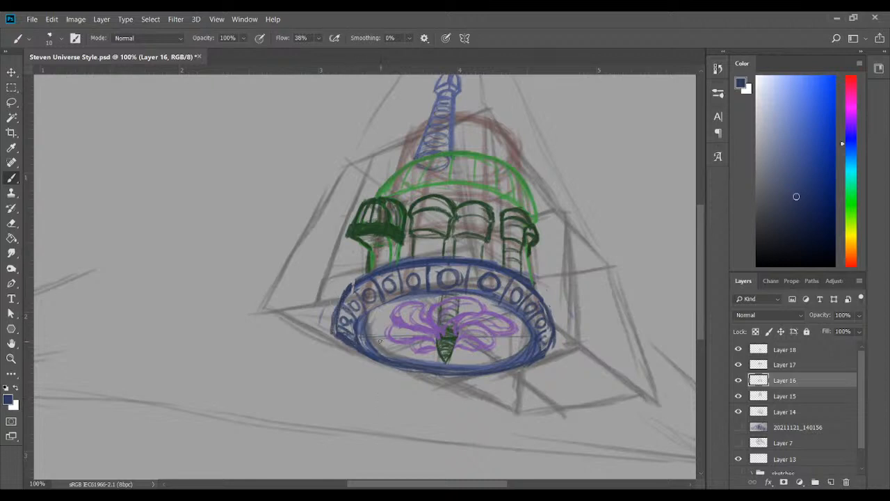
mouse_move(337, 310)
left_mouse_down()
mouse_move(330, 341)
mouse_move(320, 312)
left_mouse_up()
mouse_move(352, 284)
left_mouse_down()
mouse_move(347, 295)
mouse_move(384, 263)
left_mouse_up()
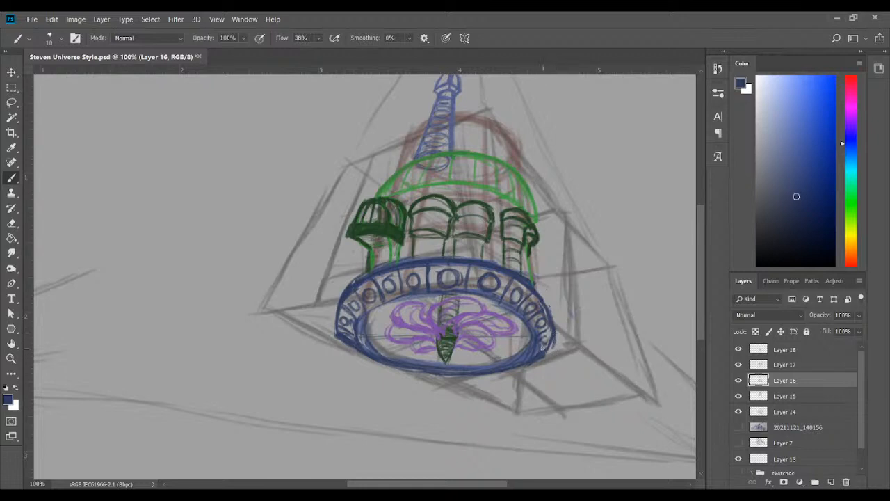
Clear the ring's narrow panels and portholes and redraw its outer sides and inner rim in dark blue
mouse_move(353, 306)
left_mouse_down()
mouse_move(337, 324)
mouse_move(349, 306)
mouse_move(344, 353)
mouse_move(345, 312)
mouse_move(408, 283)
mouse_move(383, 280)
mouse_move(465, 275)
mouse_move(511, 285)
mouse_move(494, 288)
mouse_move(541, 309)
mouse_move(559, 343)
left_mouse_up()
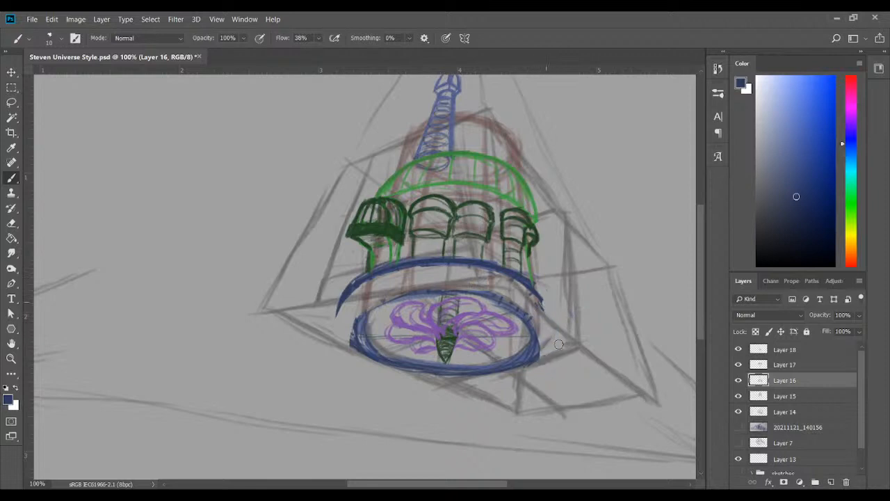
left_click_drag(352, 287, 336, 313)
mouse_move(353, 271)
left_mouse_down()
mouse_move(338, 324)
mouse_move(339, 306)
mouse_move(342, 342)
left_mouse_up()
mouse_move(377, 305)
left_mouse_down()
mouse_move(351, 346)
mouse_move(341, 340)
mouse_move(402, 293)
mouse_move(545, 310)
mouse_move(538, 302)
mouse_move(540, 332)
mouse_move(541, 293)
mouse_move(551, 340)
mouse_move(554, 322)
mouse_move(540, 352)
left_mouse_up()
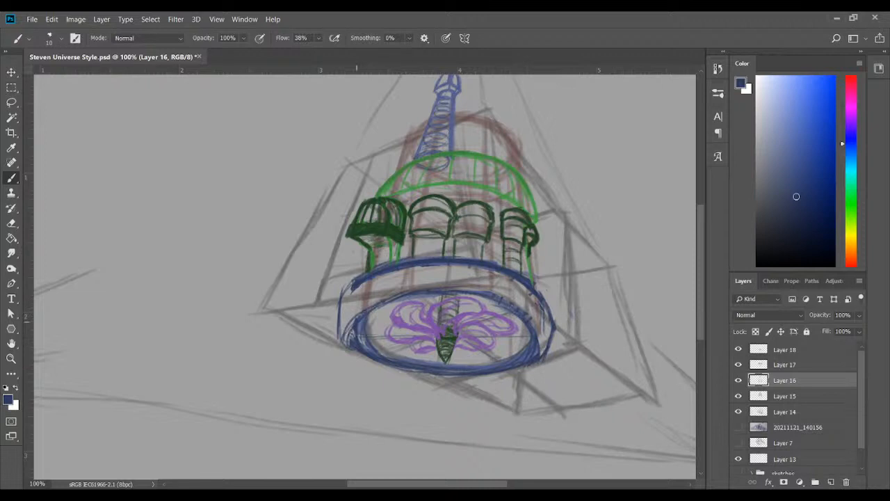
mouse_move(352, 332)
left_mouse_down()
mouse_move(345, 349)
mouse_move(363, 313)
mouse_move(356, 319)
mouse_move(411, 291)
left_mouse_up()
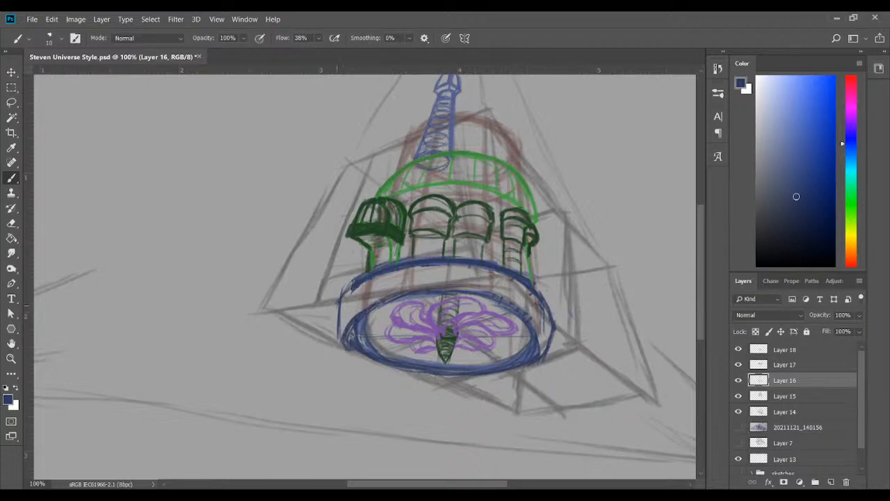
left_click_drag(340, 304, 335, 338)
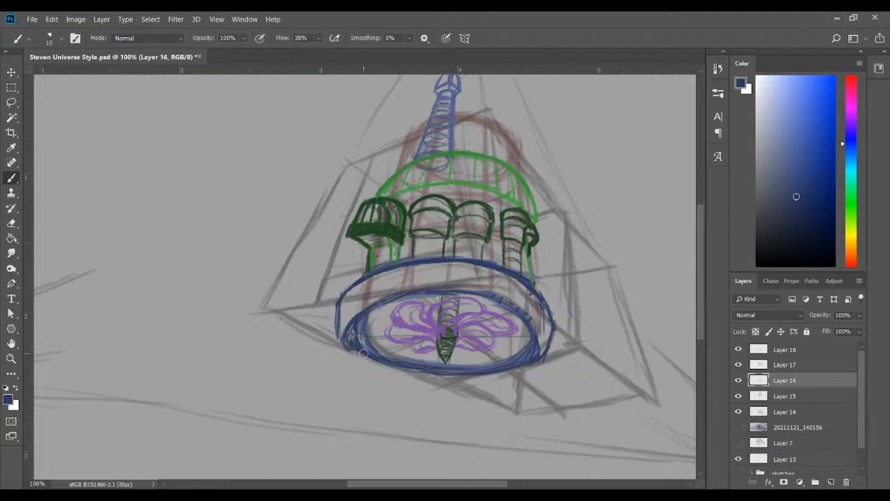
Reinforce the ring's left side, lower edge and inner rim with thicker dark blue strokes
mouse_move(338, 309)
left_mouse_down()
mouse_move(340, 341)
mouse_move(338, 326)
mouse_move(363, 355)
mouse_move(407, 363)
left_mouse_up()
left_click_drag(486, 368, 532, 360)
mouse_move(449, 292)
left_mouse_down()
mouse_move(512, 307)
mouse_move(535, 343)
left_mouse_up()
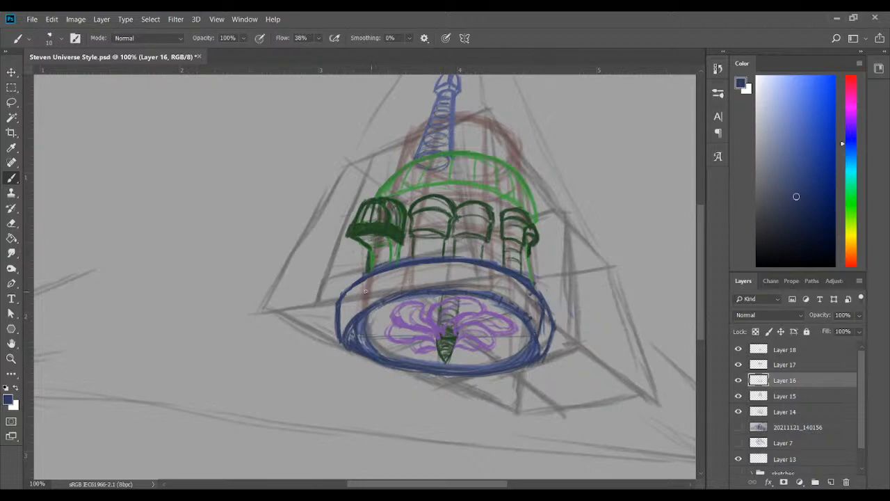
Divide the ring's band into wider panels and draw dark blue portholes in the central ones
left_click_drag(353, 286, 356, 313)
left_click_drag(389, 271, 393, 296)
left_click_drag(512, 274, 510, 305)
left_click_drag(426, 264, 429, 291)
left_click_drag(426, 264, 427, 273)
left_click_drag(488, 268, 487, 294)
mouse_move(449, 268)
left_mouse_down()
mouse_move(466, 274)
mouse_move(452, 285)
mouse_move(451, 270)
mouse_move(396, 281)
mouse_move(401, 288)
mouse_move(398, 279)
mouse_move(418, 278)
mouse_move(403, 277)
left_mouse_up()
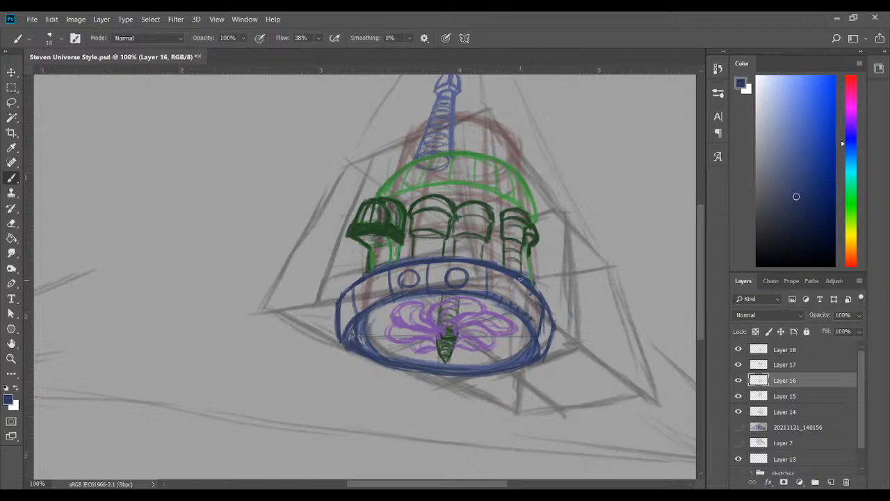
mouse_move(519, 279)
left_mouse_down()
mouse_move(518, 307)
mouse_move(498, 279)
mouse_move(513, 292)
mouse_move(502, 289)
mouse_move(515, 285)
mouse_move(513, 294)
left_mouse_up()
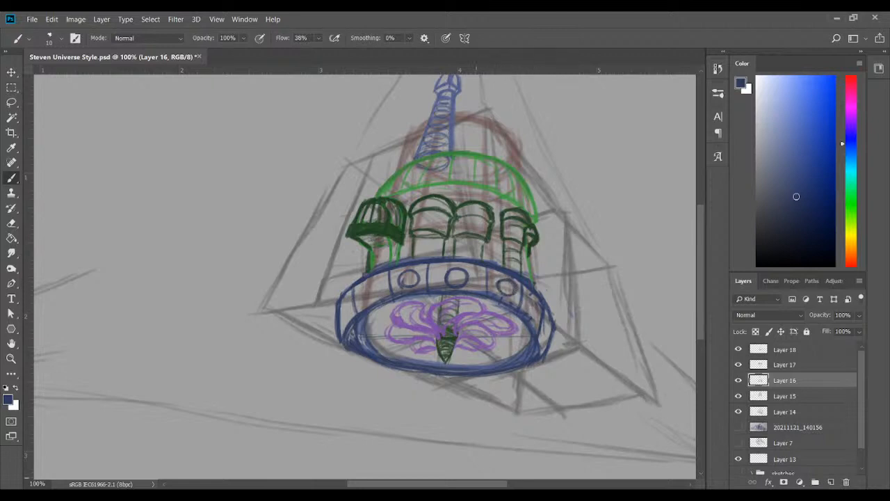
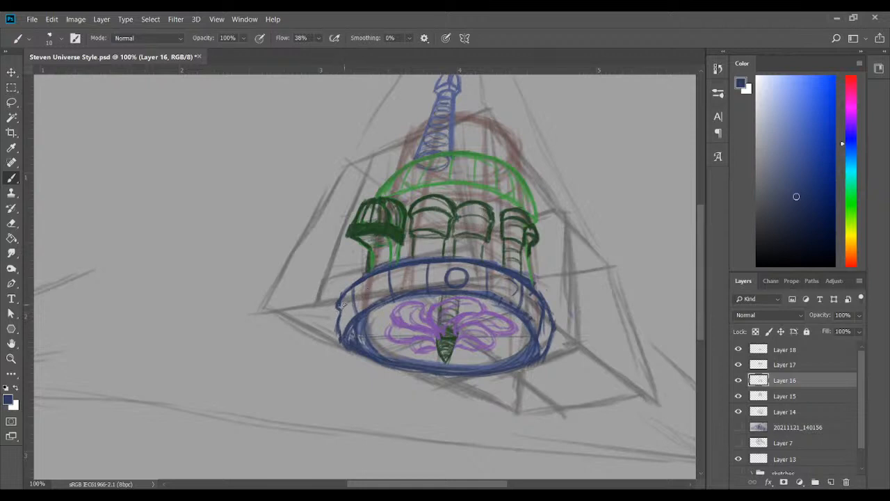
Undo the ring's central porthole, rework the panel dividers and redraw the ring's left and right outer sides in dark blue
key("ctrl+alt+z")
key("ctrl+alt+z")
key("ctrl+alt+z")
key("ctrl+alt+z")
key("ctrl+alt+z")
key("ctrl+alt+z")
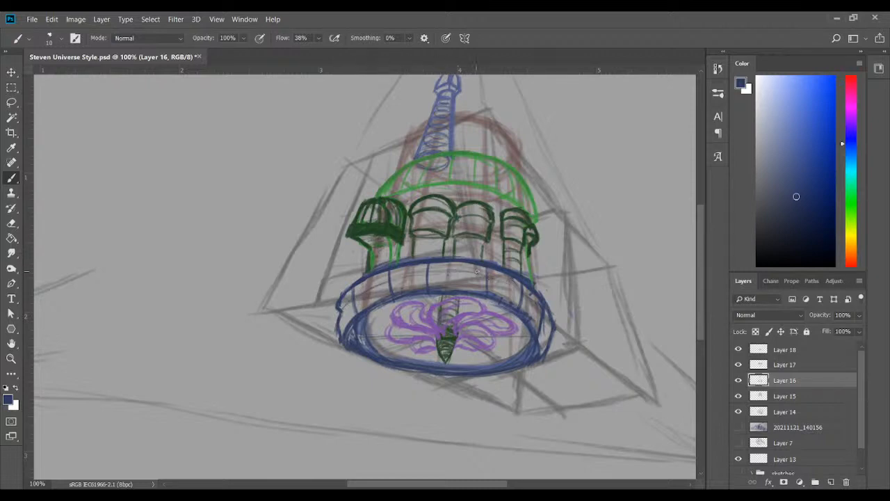
left_click_drag(527, 301, 548, 341)
mouse_move(549, 316)
left_mouse_down()
mouse_move(550, 337)
mouse_move(554, 319)
left_mouse_up()
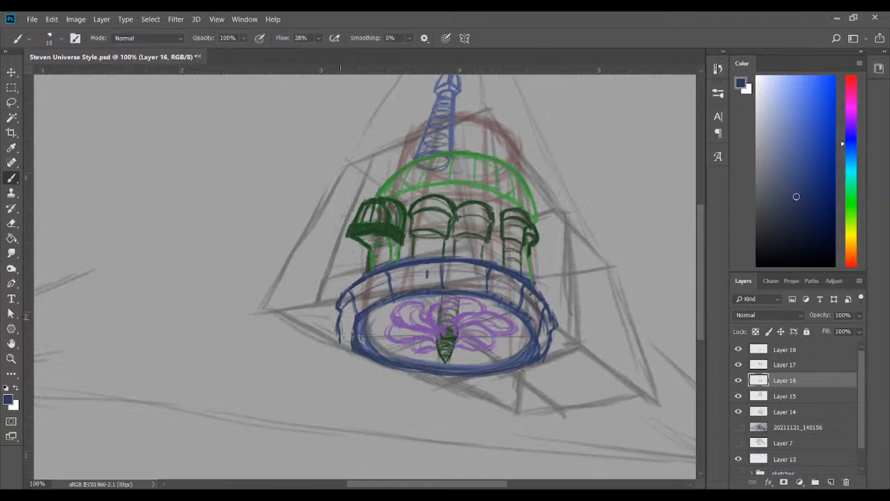
mouse_move(340, 317)
left_mouse_down()
mouse_move(341, 341)
mouse_move(353, 342)
left_mouse_up()
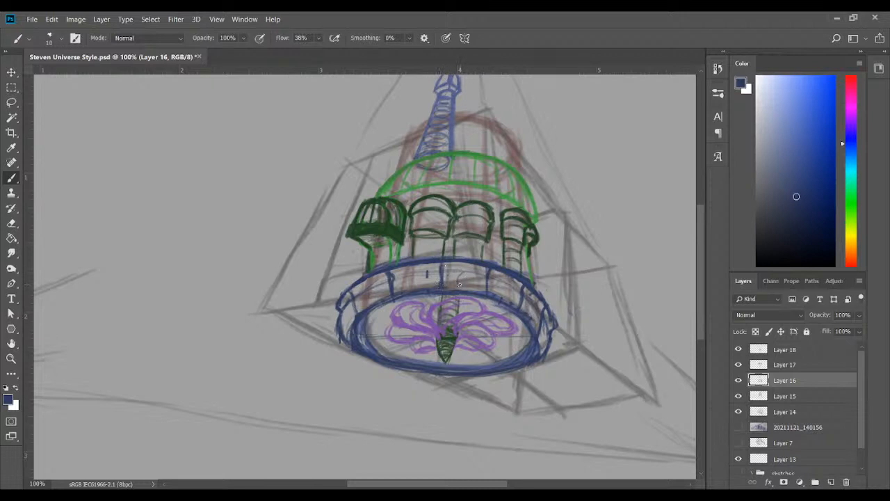
Draw a dark blue porthole in each panel around the ring's band, narrowing them toward the outer sides
mouse_move(460, 283)
left_mouse_down()
mouse_move(466, 272)
mouse_move(469, 285)
mouse_move(470, 274)
left_mouse_up()
mouse_move(410, 281)
left_mouse_down()
mouse_move(423, 277)
mouse_move(374, 286)
mouse_move(366, 298)
mouse_move(374, 301)
left_mouse_up()
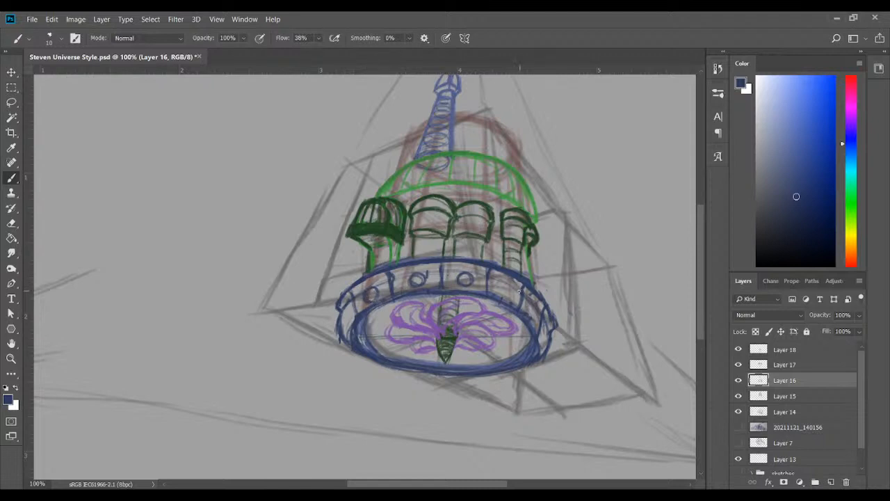
mouse_move(505, 287)
left_mouse_down()
mouse_move(512, 294)
mouse_move(502, 293)
mouse_move(513, 286)
mouse_move(503, 298)
mouse_move(534, 309)
mouse_move(535, 320)
left_mouse_up()
left_click_drag(343, 314, 341, 321)
left_click_drag(543, 335, 545, 338)
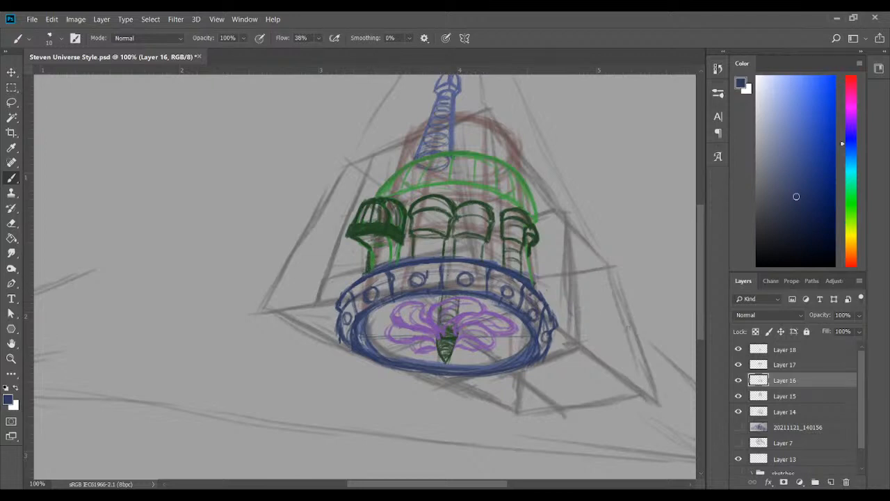
On Layer 17, sample the turrets' dark green and redraw the right turret's columns and the left turret's support
left_click(777, 367)
left_click(738, 365)
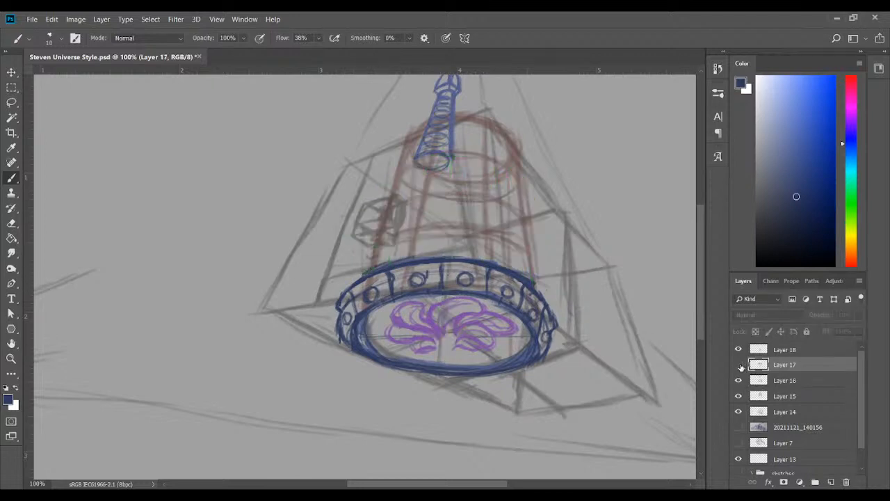
left_click(739, 365)
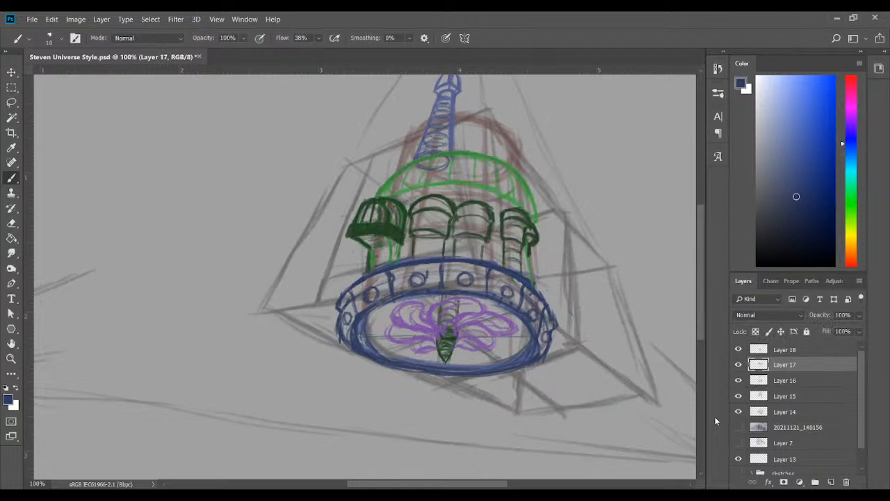
left_click(11, 148)
left_click(350, 229)
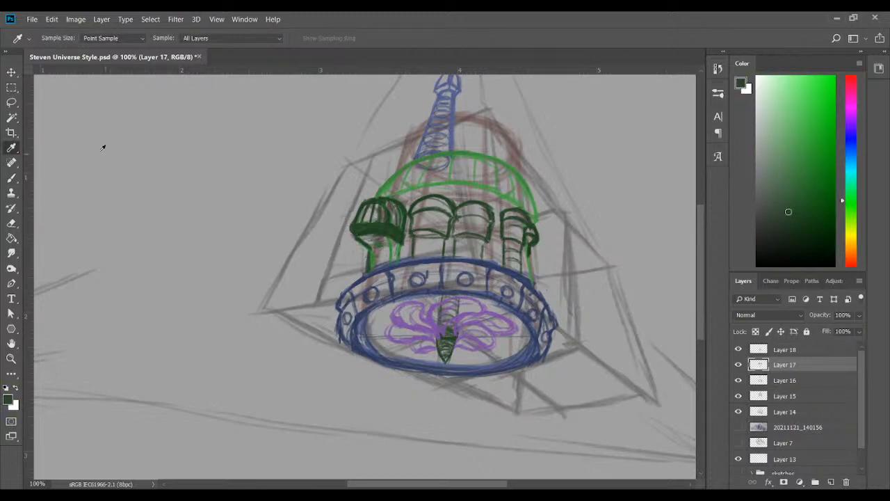
left_click(11, 178)
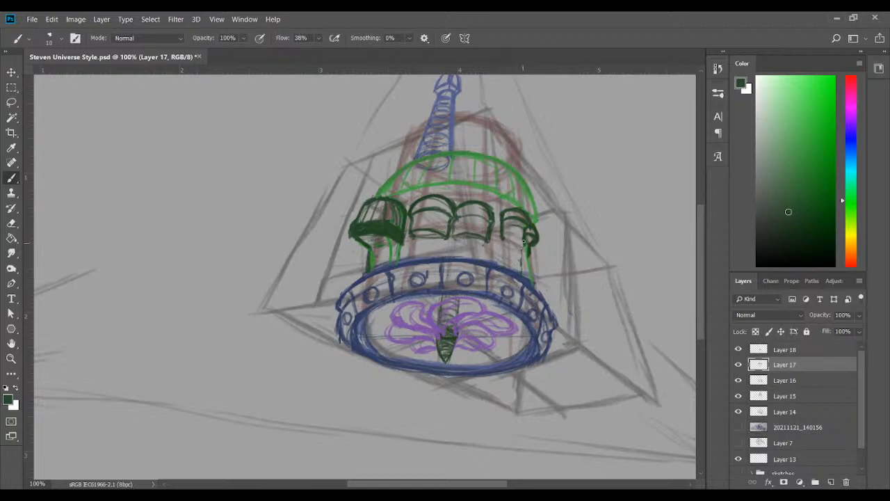
mouse_move(524, 242)
left_mouse_down()
mouse_move(521, 273)
mouse_move(500, 266)
mouse_move(522, 237)
left_mouse_up()
left_click_drag(517, 257, 519, 271)
mouse_move(530, 240)
left_mouse_down()
mouse_move(524, 257)
mouse_move(532, 243)
left_mouse_up()
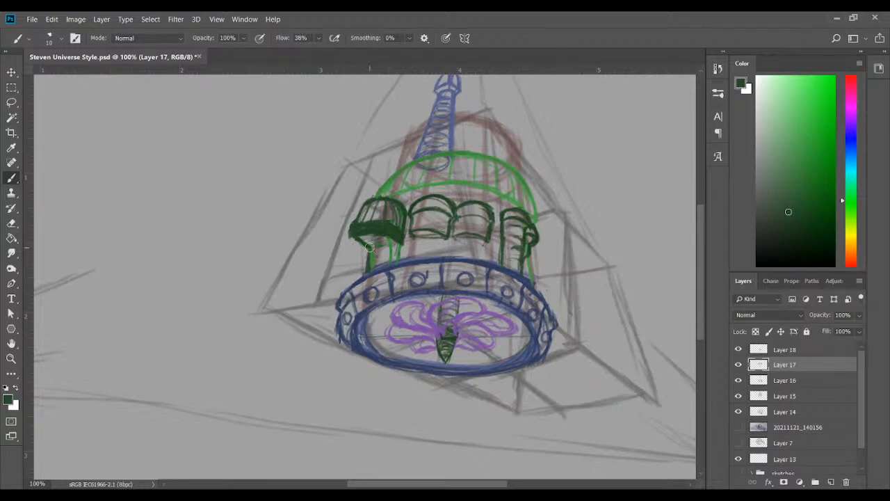
left_click_drag(364, 250, 368, 260)
Show the notebook photo layer, clear the two middle turrets and sketch a dark green arched doorway above the ring
left_click(739, 427)
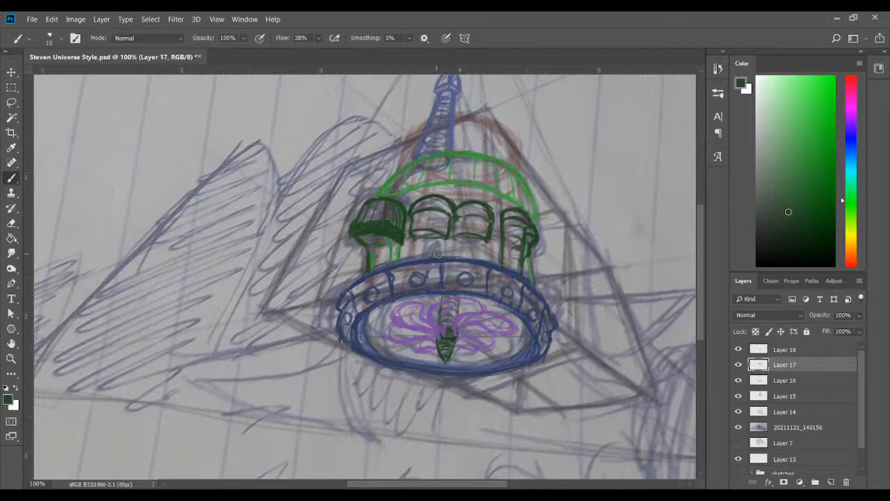
mouse_move(438, 253)
left_mouse_down()
mouse_move(435, 213)
mouse_move(414, 241)
mouse_move(417, 234)
mouse_move(429, 250)
mouse_move(437, 243)
mouse_move(459, 189)
mouse_move(463, 237)
mouse_move(468, 245)
mouse_move(492, 205)
mouse_move(489, 237)
left_mouse_up()
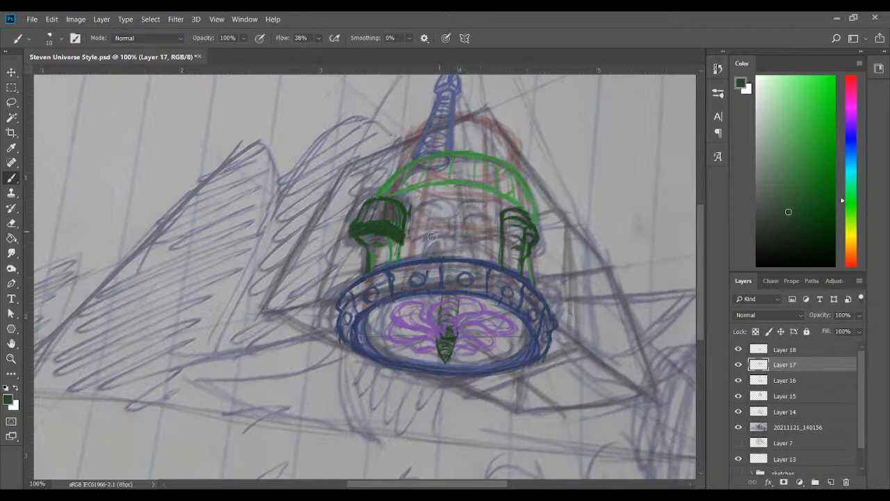
left_click_drag(415, 237, 417, 201)
left_click_drag(431, 257, 441, 246)
left_click_drag(431, 226, 444, 220)
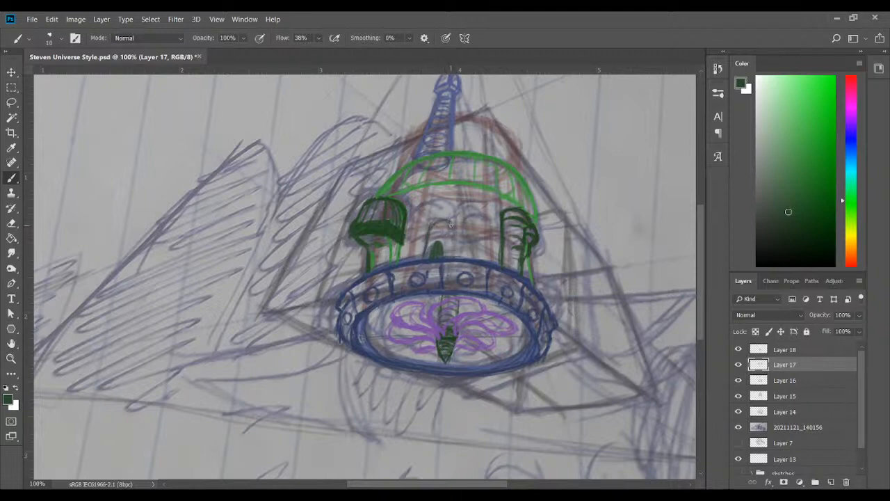
mouse_move(450, 224)
left_mouse_down()
mouse_move(452, 251)
mouse_move(434, 257)
mouse_move(443, 257)
left_mouse_up()
Draw a slim domed turret in dark green beside the left turret, replacing the doorway, with columns reaching down to the ring
scroll(700, 277, "up", 3)
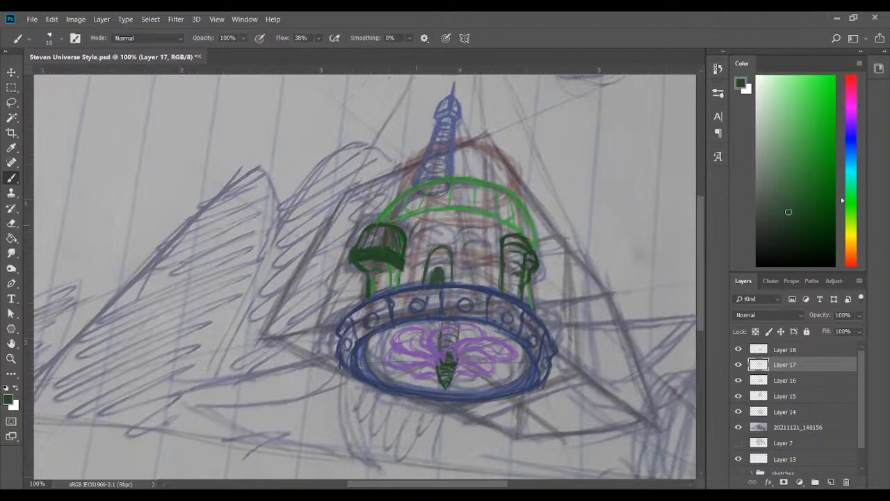
mouse_move(415, 228)
left_mouse_down()
mouse_move(407, 251)
mouse_move(411, 234)
mouse_move(408, 250)
mouse_move(433, 241)
mouse_move(412, 231)
left_mouse_up()
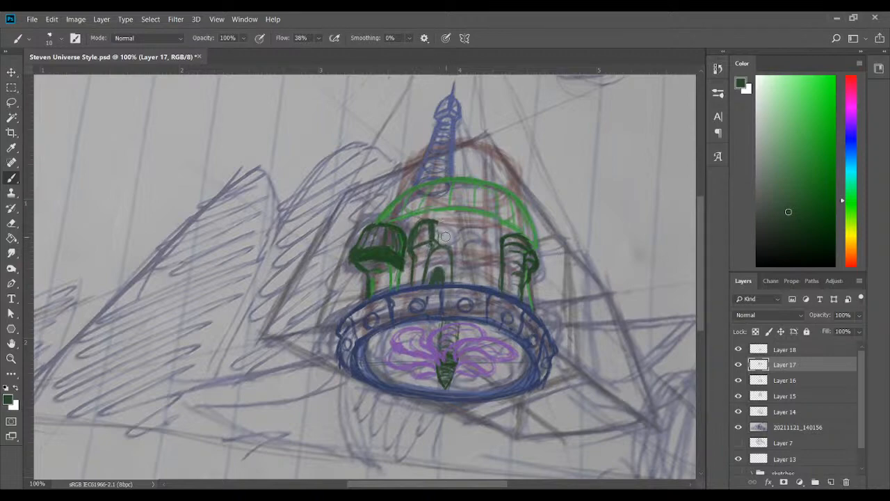
mouse_move(432, 221)
left_mouse_down()
mouse_move(442, 244)
mouse_move(444, 229)
left_mouse_up()
key("ctrl+z")
key("ctrl+z")
key("ctrl+z")
key("ctrl+z")
mouse_move(410, 246)
left_mouse_down()
mouse_move(434, 222)
mouse_move(430, 240)
mouse_move(431, 228)
mouse_move(441, 244)
mouse_move(437, 221)
left_mouse_up()
left_click_drag(432, 255, 428, 283)
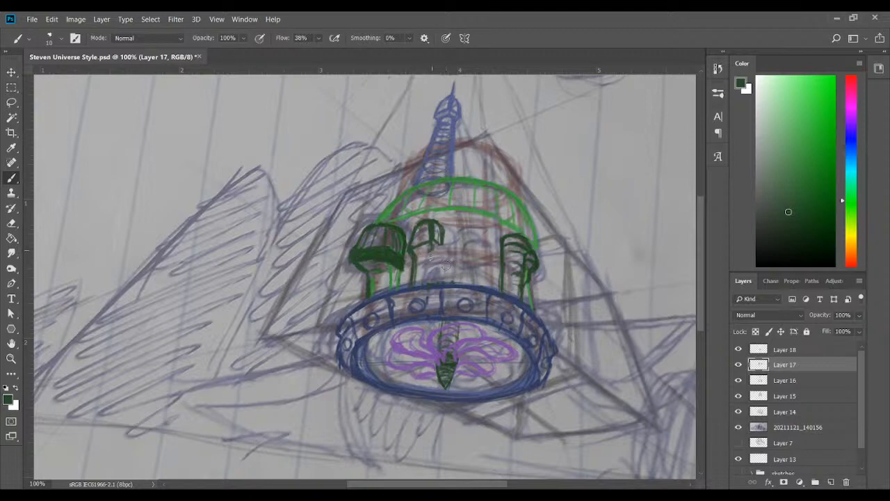
left_click_drag(431, 256, 429, 282)
left_click_drag(440, 241, 440, 277)
Draw a second slim domed turret in dark green right of the first, with columns down to the ring
left_click_drag(460, 255, 458, 282)
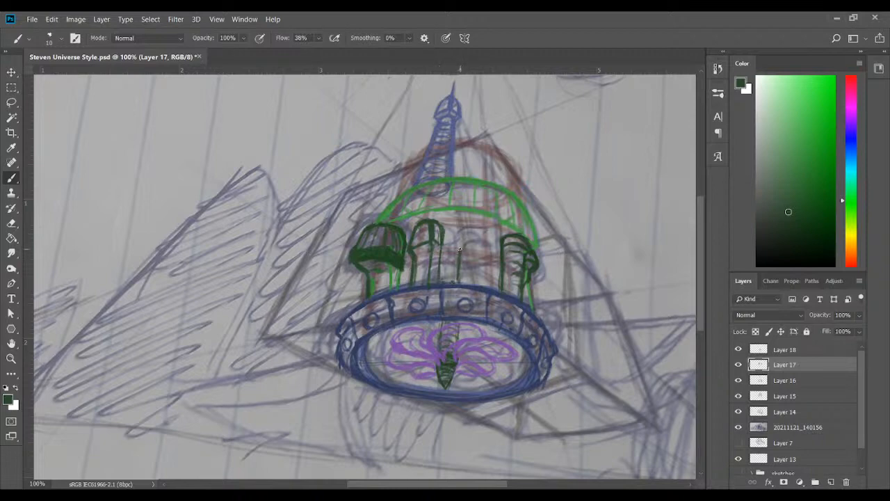
left_click_drag(464, 246, 466, 284)
mouse_move(459, 245)
left_mouse_down()
mouse_move(463, 225)
mouse_move(470, 242)
left_mouse_up()
key("ctrl+z")
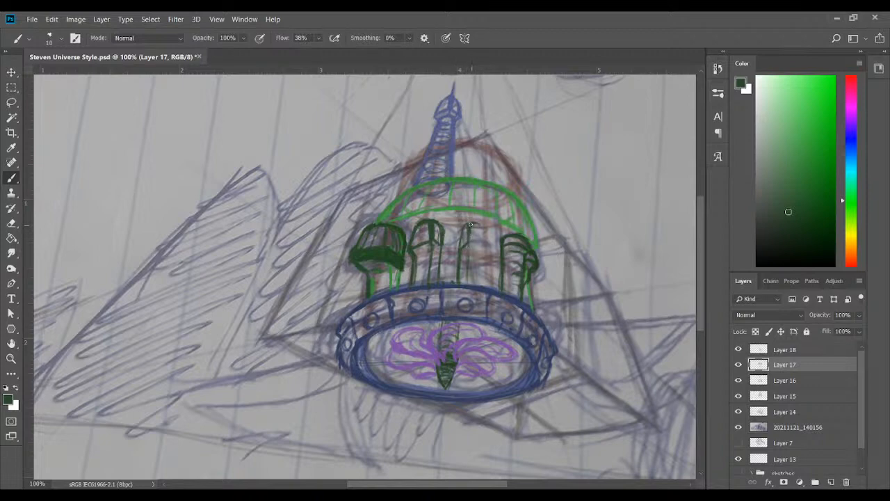
mouse_move(475, 223)
left_mouse_down()
mouse_move(485, 243)
mouse_move(470, 245)
mouse_move(486, 245)
mouse_move(470, 251)
mouse_move(486, 248)
mouse_move(480, 282)
left_mouse_up()
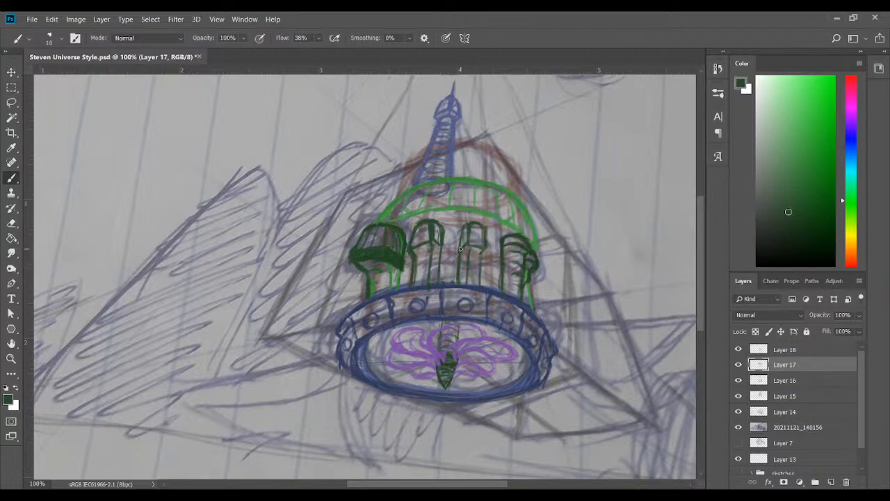
left_click_drag(459, 249, 461, 235)
Add a small doorway between the middle turrets, finials on their domes, and dark green arches and shading linking them to the outer turrets
mouse_move(442, 278)
left_mouse_down()
mouse_move(444, 267)
mouse_move(452, 281)
left_mouse_up()
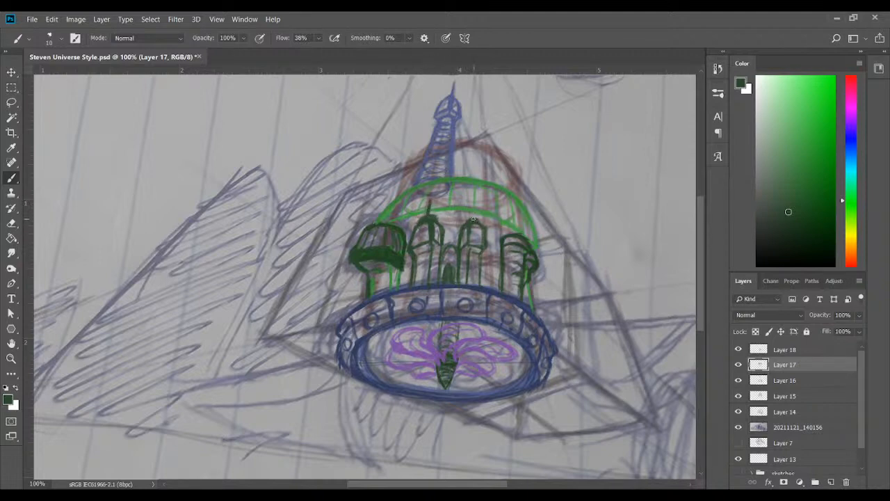
left_click_drag(472, 216, 470, 203)
left_click_drag(502, 257, 502, 271)
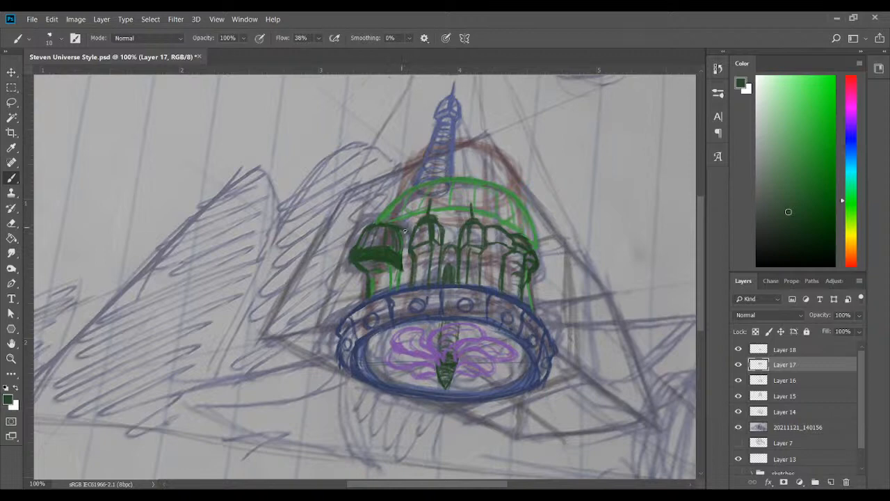
mouse_move(401, 228)
left_mouse_down()
mouse_move(407, 256)
mouse_move(398, 252)
mouse_move(409, 262)
mouse_move(401, 267)
mouse_move(411, 267)
mouse_move(405, 235)
mouse_move(407, 260)
mouse_move(384, 262)
mouse_move(394, 278)
mouse_move(389, 259)
mouse_move(379, 260)
mouse_move(410, 267)
left_mouse_up()
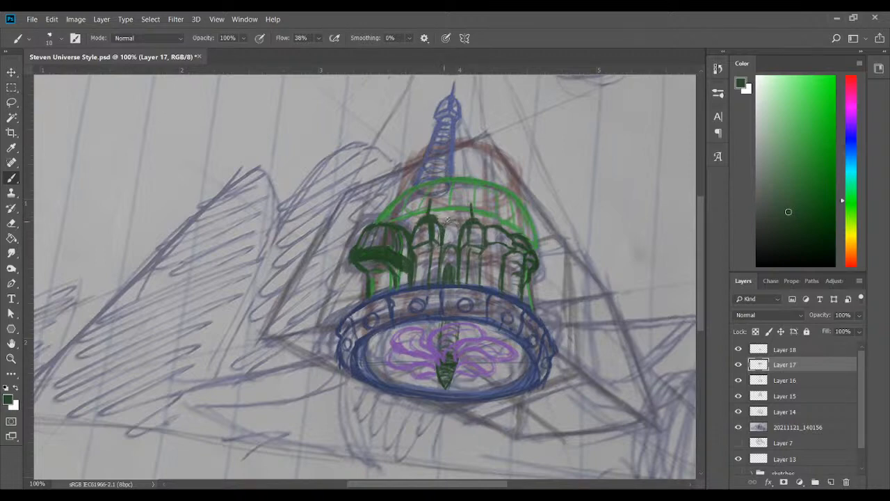
mouse_move(447, 221)
left_mouse_down()
mouse_move(452, 249)
mouse_move(444, 239)
mouse_move(457, 248)
mouse_move(450, 214)
mouse_move(389, 225)
mouse_move(422, 212)
left_mouse_up()
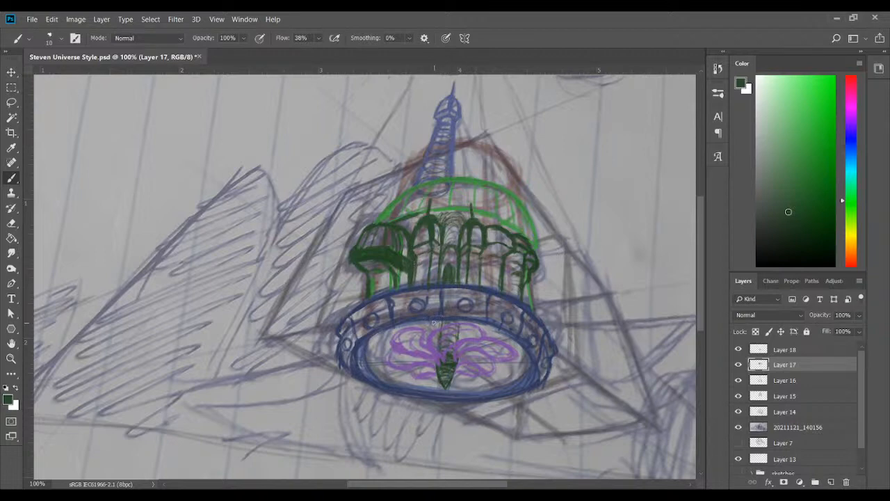
Review the construction layers from Layer 14 upward and compare the ship with Layer 17 hidden and shown
mouse_move(700, 280)
left_mouse_down()
mouse_move(699, 292)
mouse_move(696, 284)
left_mouse_up()
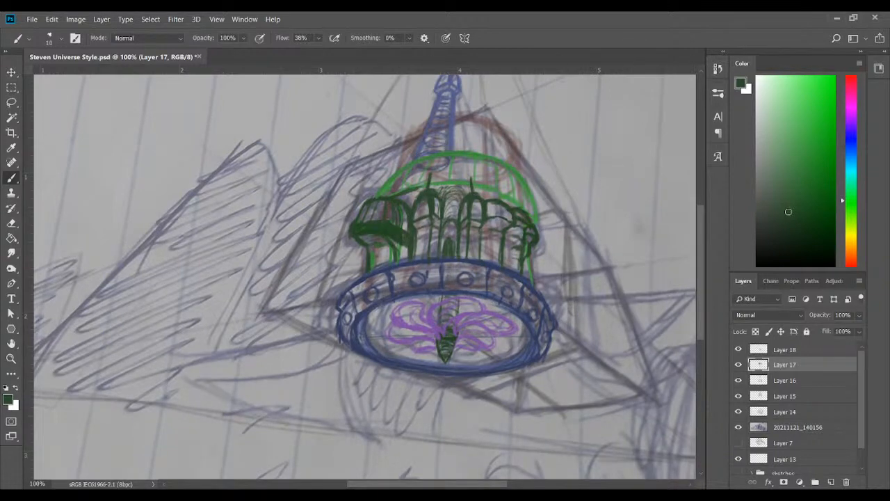
left_click(799, 413)
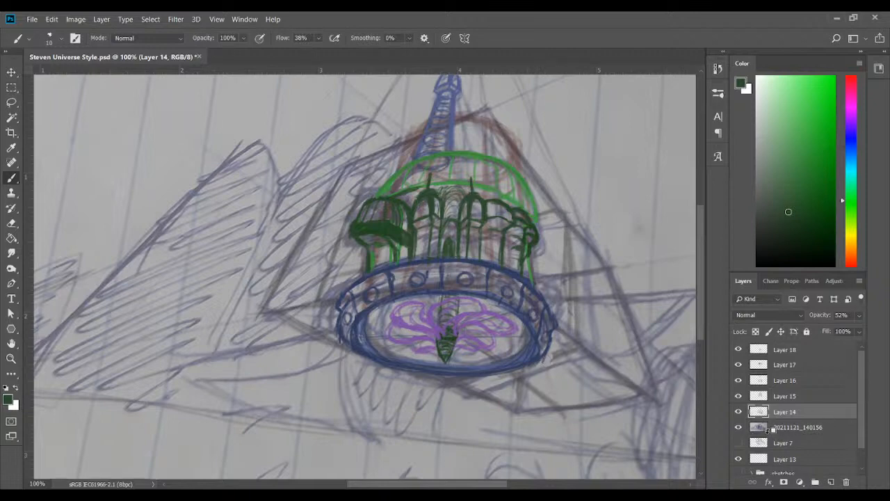
left_click(793, 396)
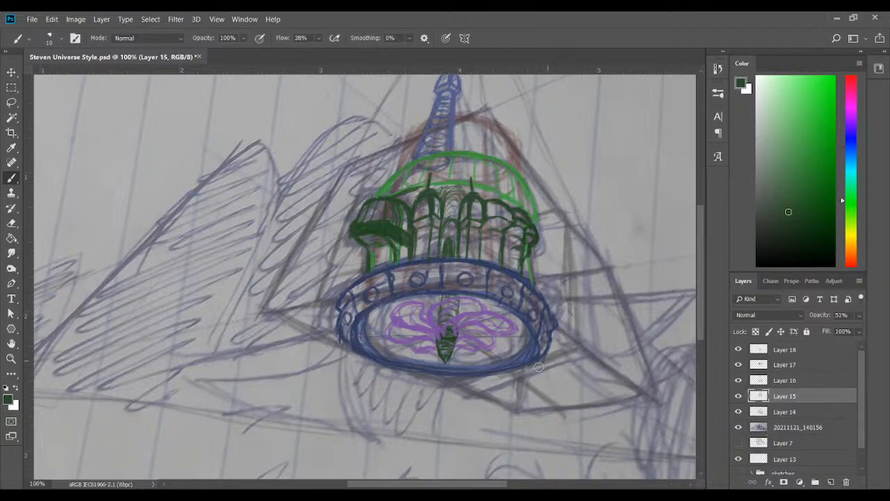
left_click(793, 381)
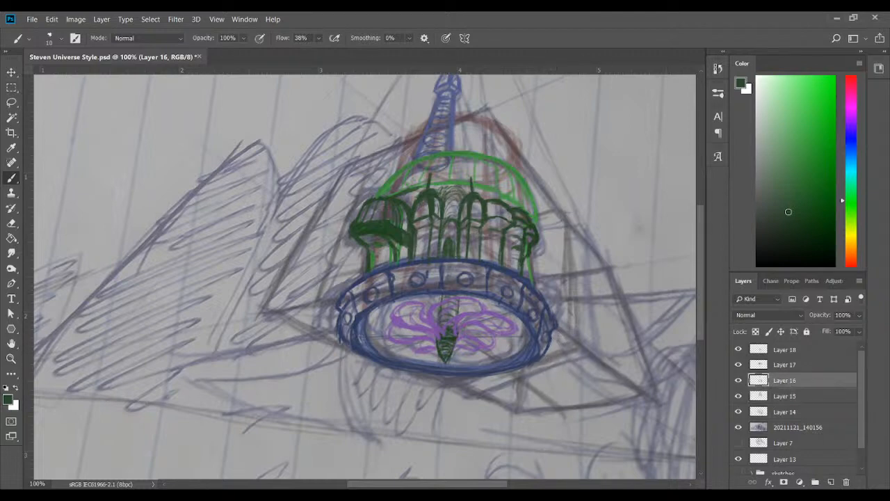
mouse_move(699, 299)
left_mouse_down()
mouse_move(704, 291)
mouse_move(699, 308)
left_mouse_up()
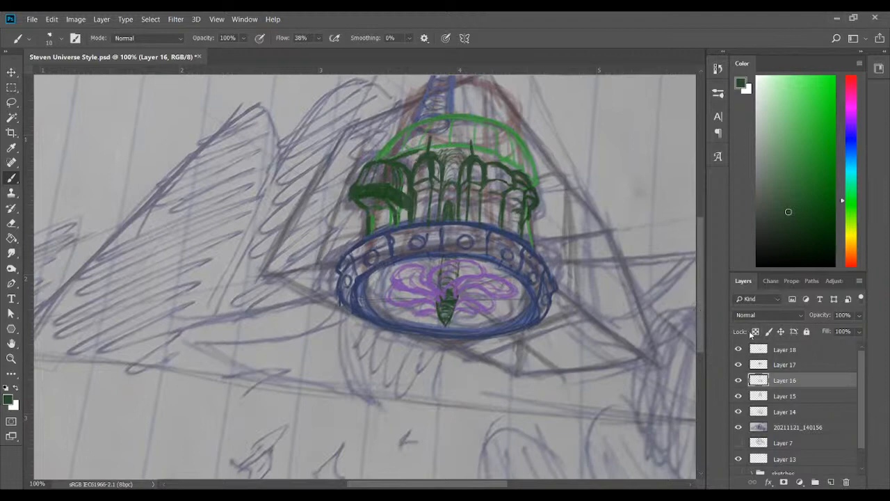
left_click(738, 365)
left_click(738, 365)
left_click(737, 366)
left_click(738, 365)
left_click(771, 372)
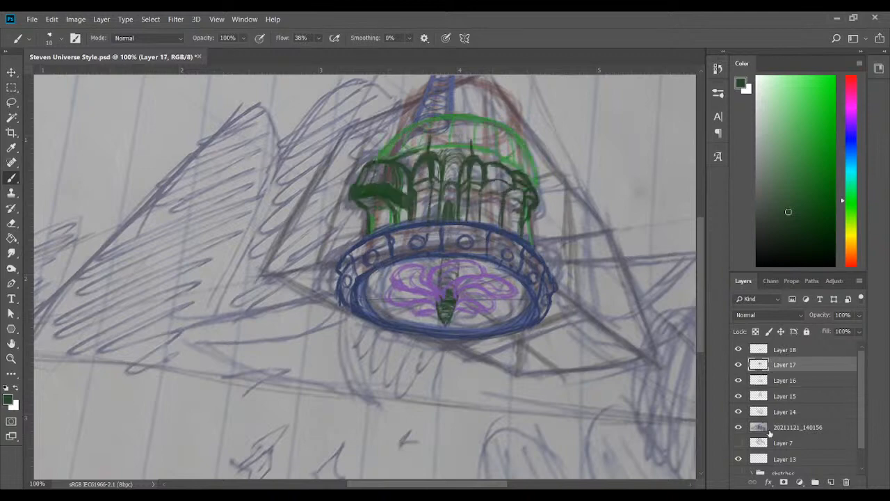
On Layer 18, draw a dark purple bracket at the ring's right side and a long boom extending right from it
key("ctrl+minus")
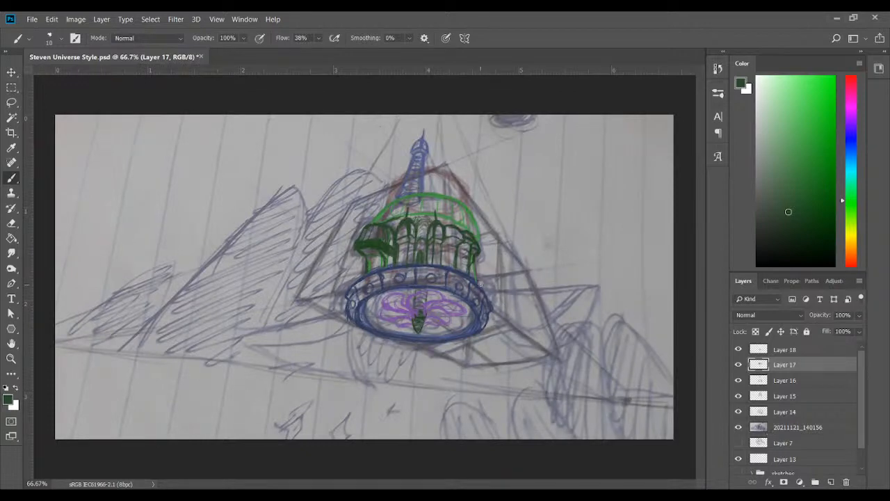
left_click(851, 111)
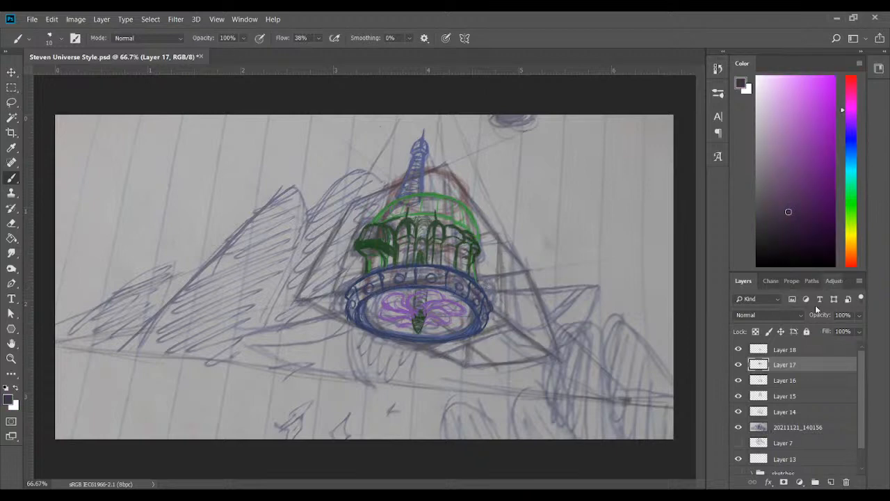
left_click(797, 353)
left_click(737, 349)
left_click(737, 350)
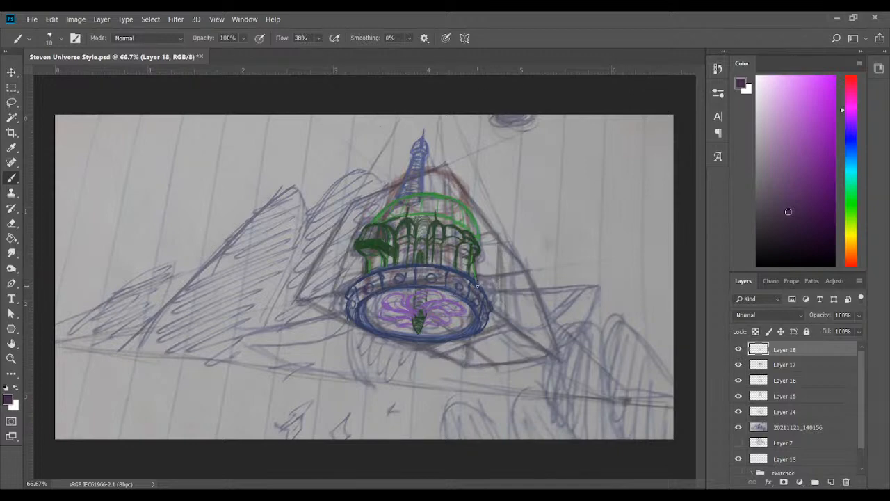
left_click_drag(479, 279, 485, 284)
mouse_move(478, 272)
left_mouse_down()
mouse_move(575, 279)
mouse_move(481, 284)
mouse_move(597, 271)
left_mouse_up()
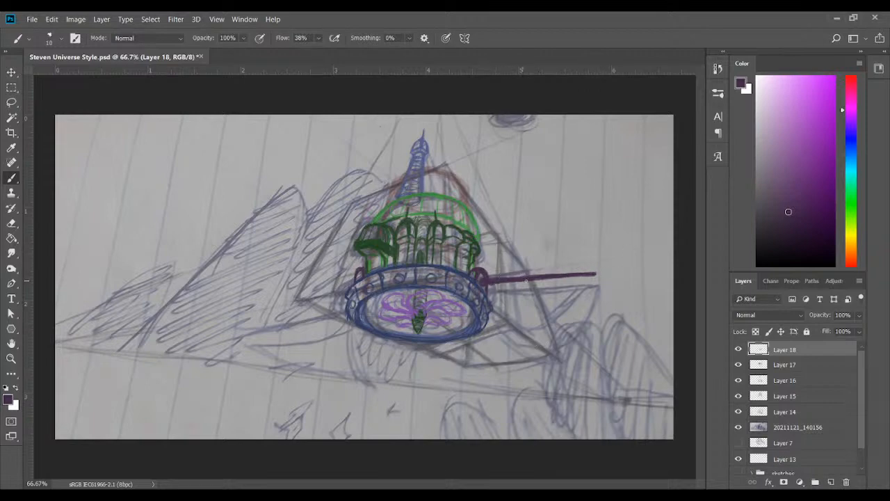
left_click_drag(526, 280, 548, 276)
Draw a dark purple boom extending left from the ring, with a curved sail hanging beneath it
mouse_move(279, 303)
left_mouse_down()
mouse_move(343, 288)
mouse_move(267, 303)
mouse_move(345, 289)
left_mouse_up()
left_click_drag(282, 301, 347, 289)
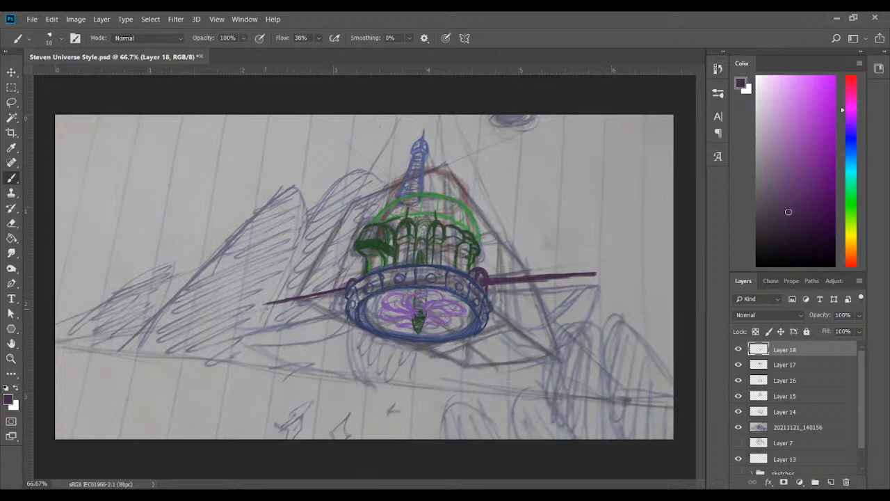
mouse_move(284, 320)
left_mouse_down()
mouse_move(310, 342)
mouse_move(360, 349)
mouse_move(346, 321)
left_mouse_up()
left_click_drag(268, 307, 341, 332)
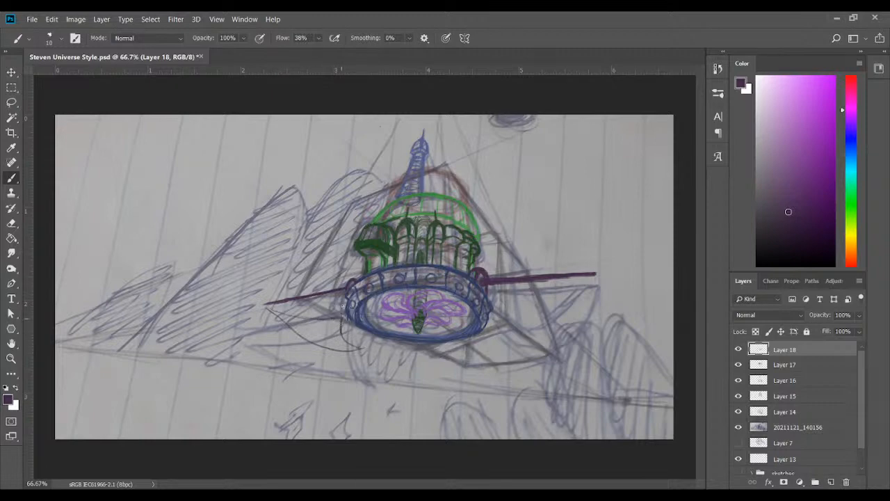
left_click_drag(278, 314, 264, 306)
left_click_drag(341, 324, 345, 335)
Lengthen and strengthen the right boom, and draw dark purple rigging lines from the spire's top down to the dome
left_click_drag(561, 278, 605, 274)
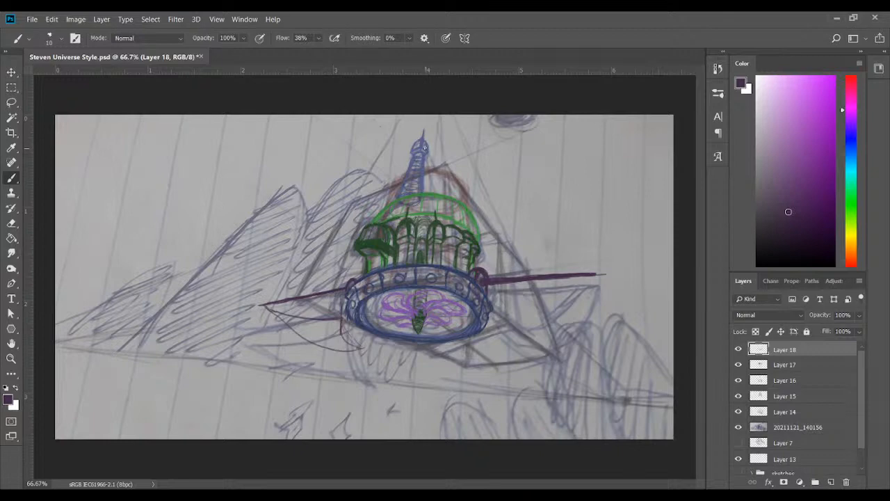
left_click_drag(427, 153, 445, 188)
mouse_move(424, 155)
left_mouse_down()
mouse_move(430, 186)
mouse_move(444, 193)
left_mouse_up()
left_click_drag(426, 158, 429, 195)
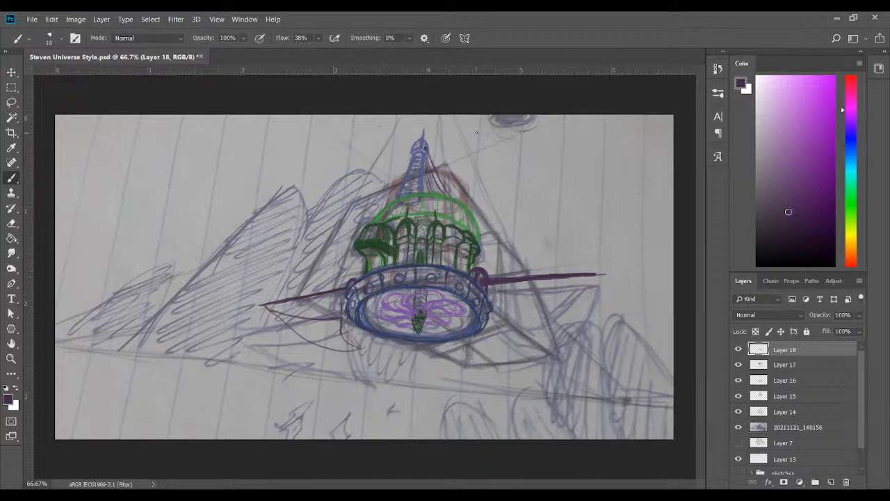
left_click_drag(521, 284, 595, 277)
left_click_drag(537, 282, 598, 276)
Compare the drawing with construction Layers 14 and 15 hidden and shown
left_click_drag(781, 203, 787, 184)
left_click(779, 150)
left_click(738, 411)
left_click(738, 401)
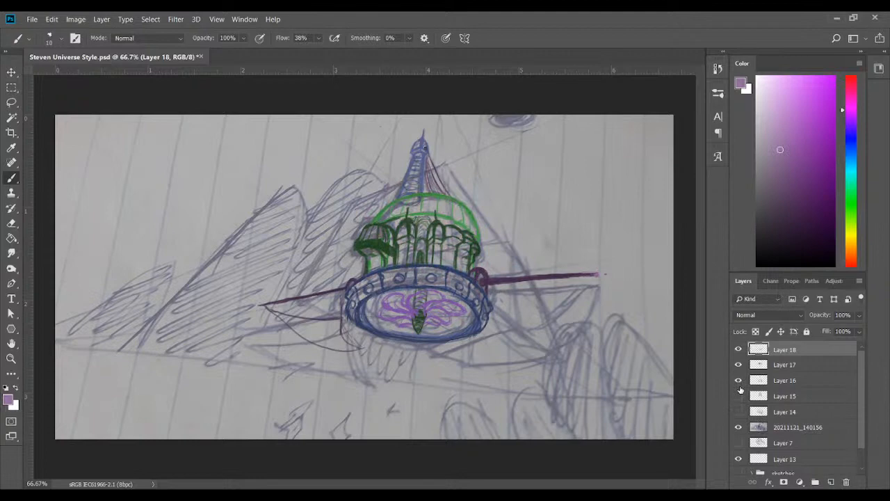
left_click(737, 396)
left_click(738, 412)
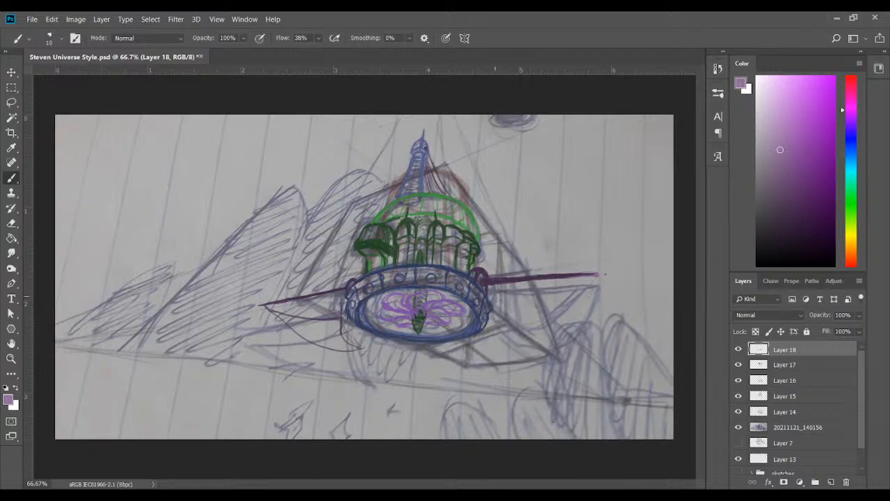
Draw a curved sail hanging beneath the right boom in medium purple, and retouch the left sail's inner edge
left_click(793, 189)
mouse_move(494, 292)
left_mouse_down()
mouse_move(540, 307)
mouse_move(574, 302)
mouse_move(590, 280)
mouse_move(580, 312)
mouse_move(554, 341)
mouse_move(500, 322)
mouse_move(510, 351)
mouse_move(534, 352)
mouse_move(575, 322)
mouse_move(591, 290)
mouse_move(546, 310)
left_mouse_up()
left_click_drag(514, 349, 537, 350)
mouse_move(578, 320)
left_mouse_down()
mouse_move(532, 348)
mouse_move(549, 339)
left_mouse_up()
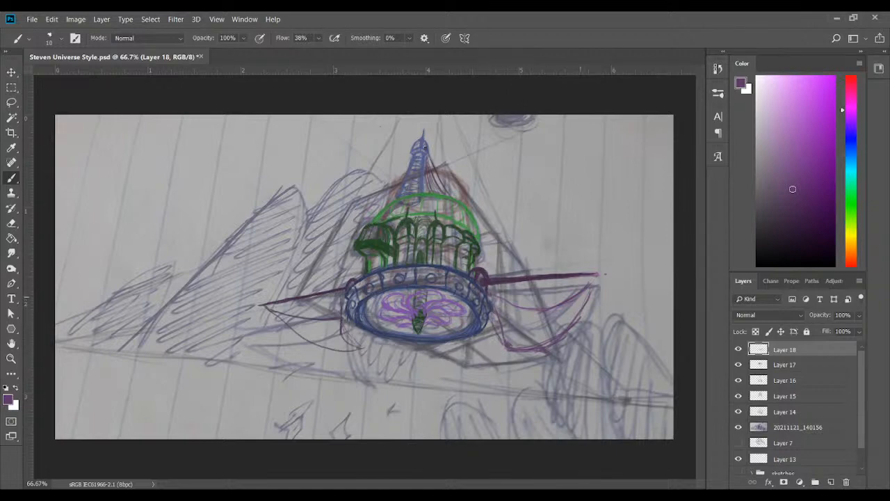
left_click_drag(594, 276, 582, 294)
left_click_drag(352, 342, 341, 310)
Try darker green bands across the large dome on Layer 17, and undo the strokes
left_click(738, 365)
left_click(738, 365)
left_click(11, 149)
left_click(383, 211)
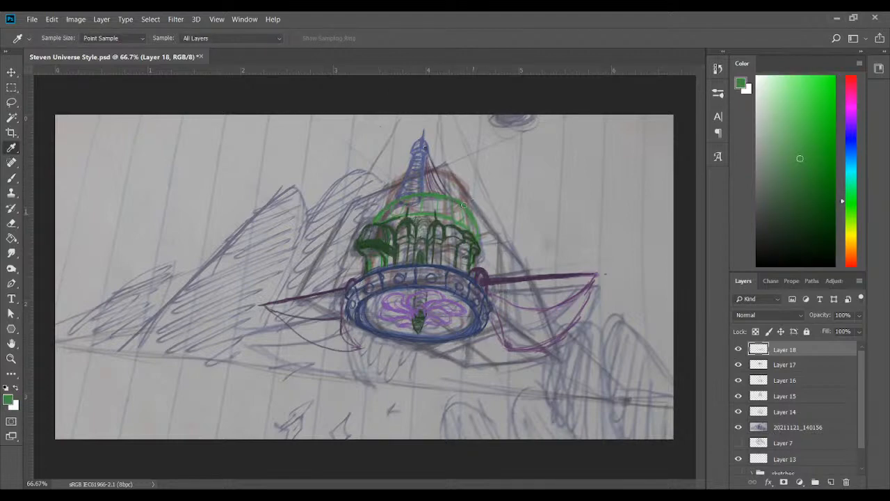
left_click(739, 365)
left_click(738, 365)
left_click(784, 364)
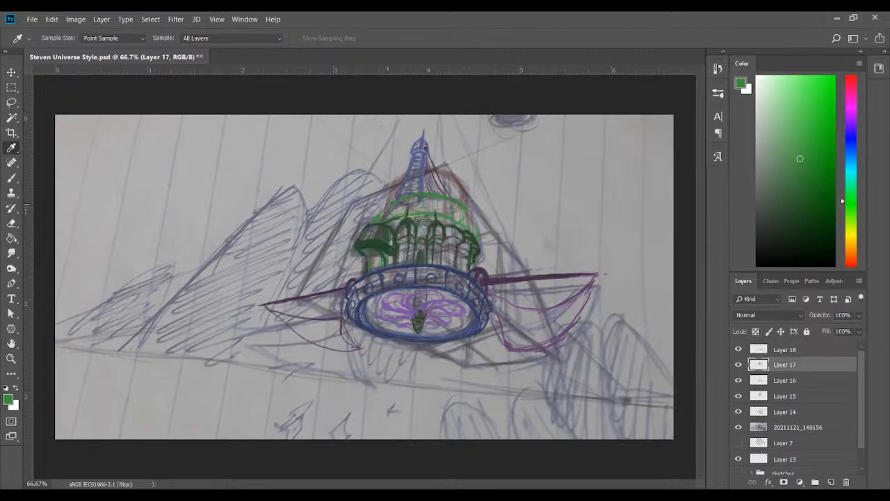
left_click(11, 177)
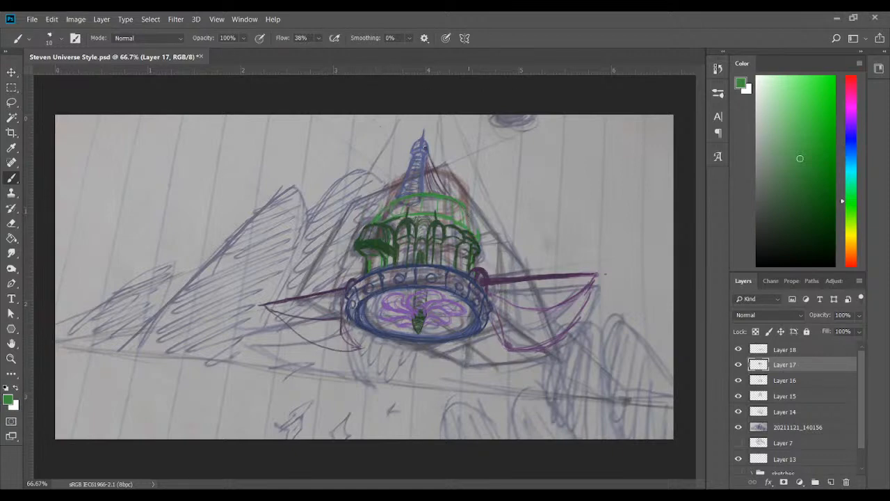
left_click(804, 195)
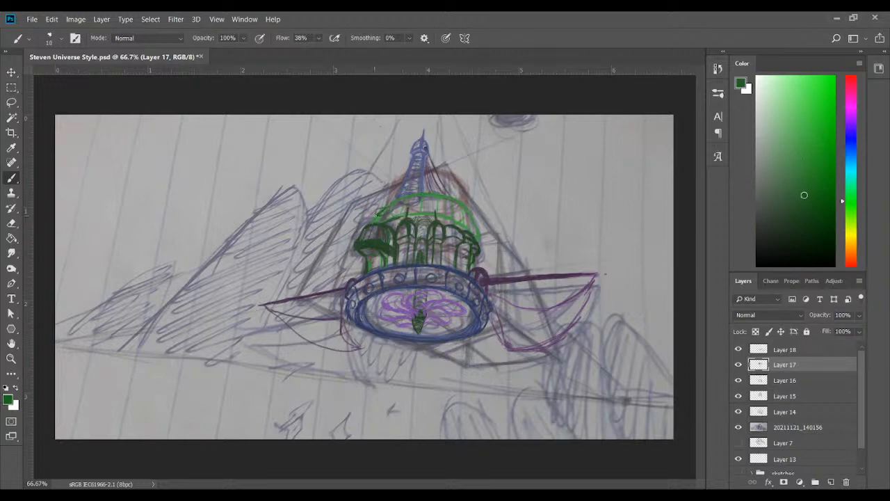
mouse_move(384, 215)
left_mouse_down()
mouse_move(441, 206)
mouse_move(424, 203)
mouse_move(473, 218)
left_mouse_up()
left_click_drag(424, 204, 478, 227)
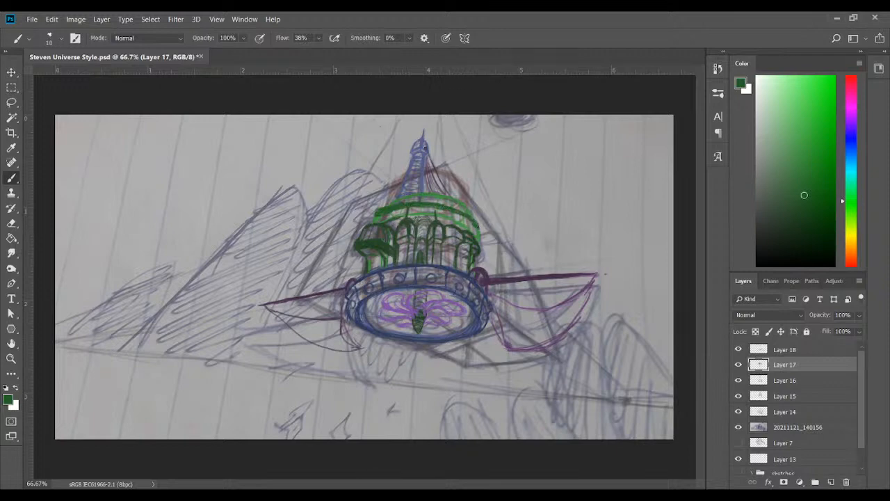
key("ctrl+z")
key("ctrl+z")
key("ctrl+z")
key("ctrl+z")
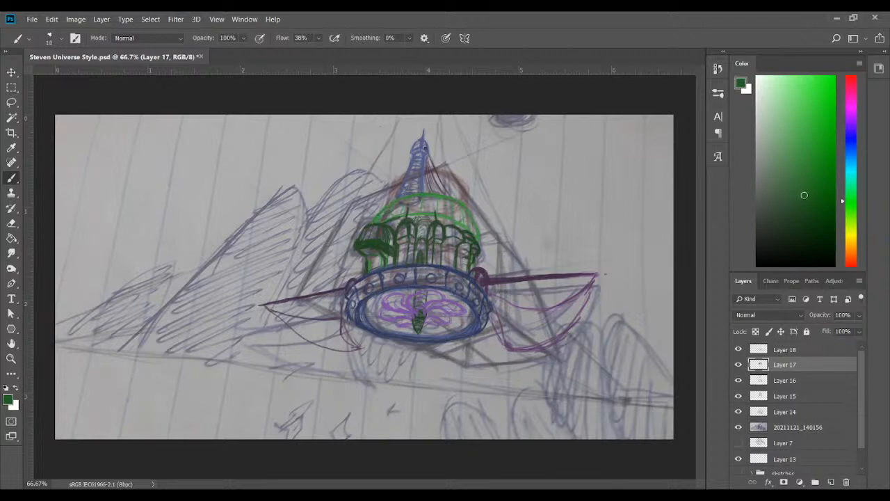
Save the document and hide the 20211121_140156 photo layer
key("ctrl+s")
left_click(739, 427)
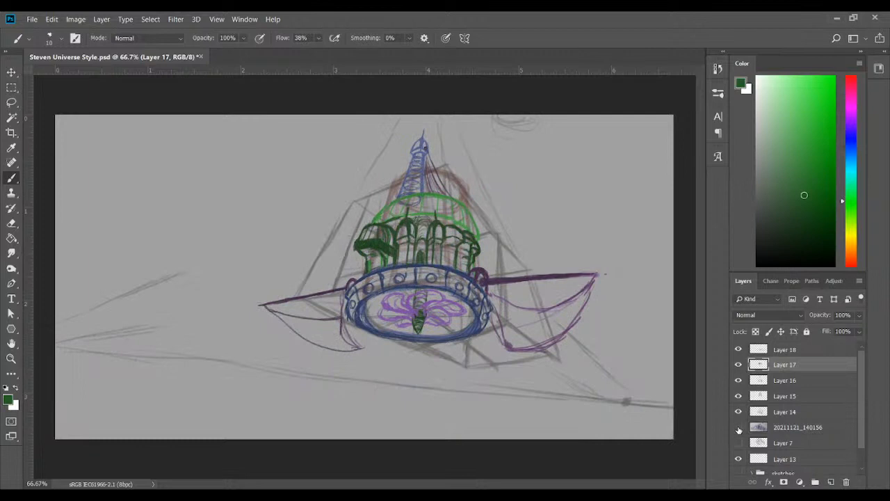
left_click(738, 428)
left_click(739, 428)
Check Layer 13's content and delete that layer
left_click(739, 458)
left_click(786, 459)
left_click(739, 460)
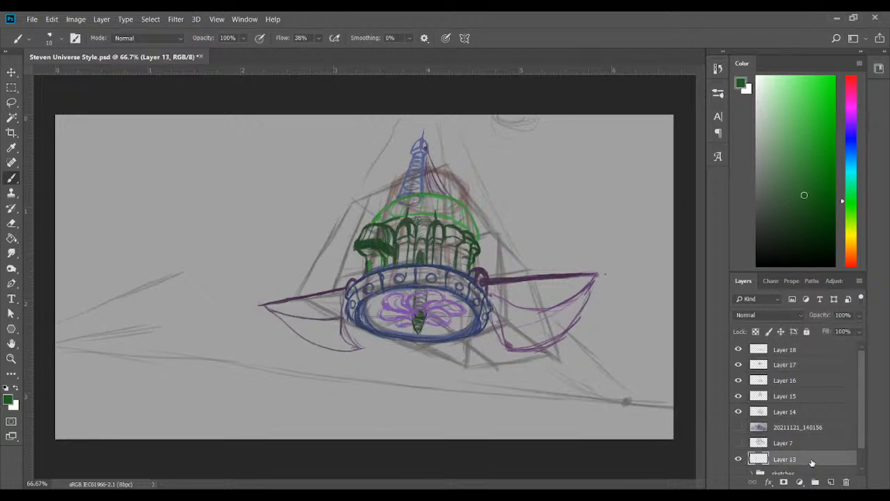
left_click(846, 482)
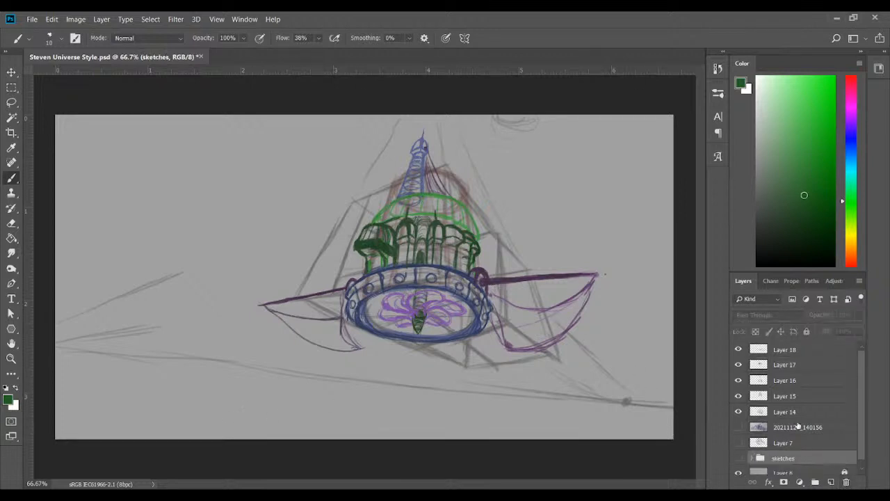
Hide construction Layers 14 and 15 to leave only the ship drawing
left_click(809, 412)
left_click(739, 412)
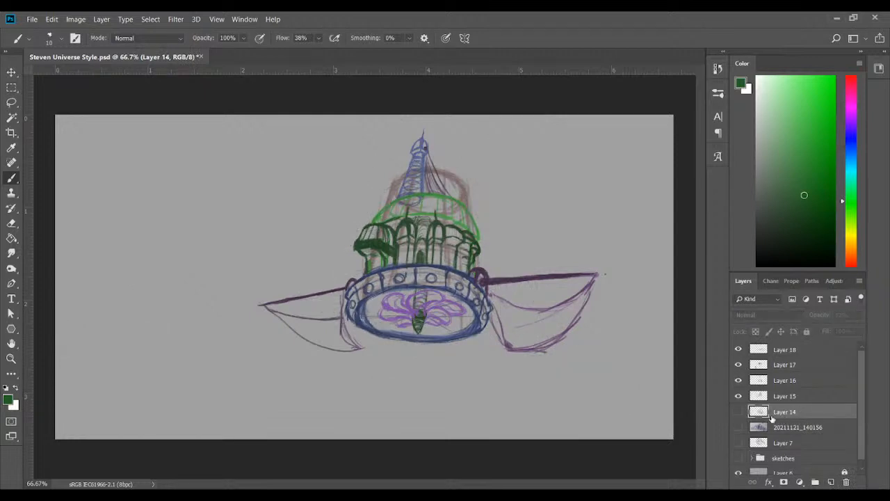
left_click(738, 397)
left_click(736, 400)
left_click(736, 400)
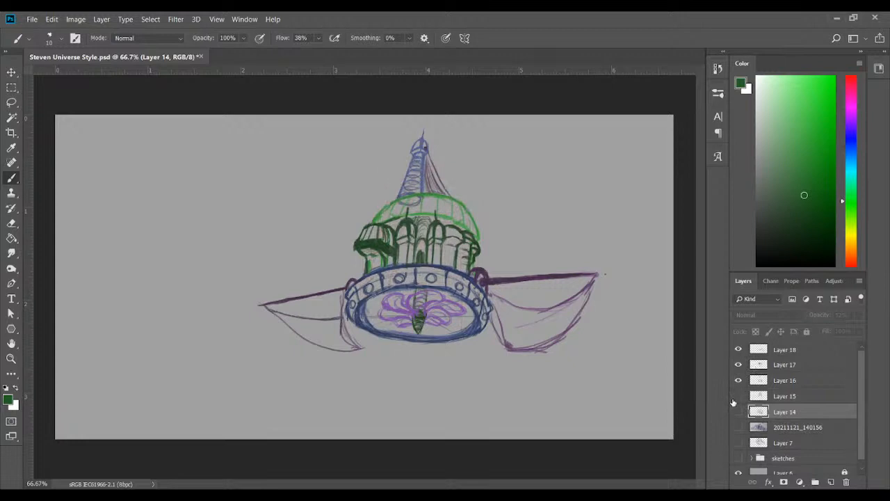
left_click(800, 363)
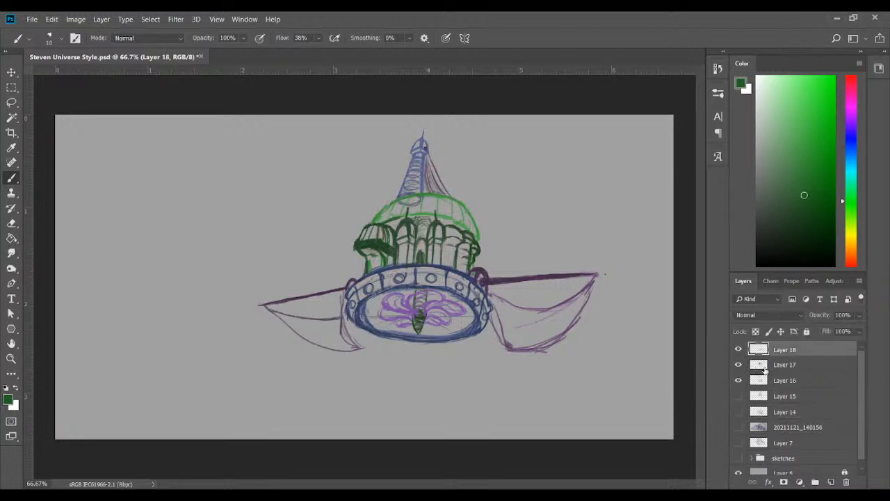
On Layer 17, redraw the turrets at the building's right side in dark green, with arches and columns down to the ring
left_click(738, 364)
left_click(738, 364)
left_click(792, 379)
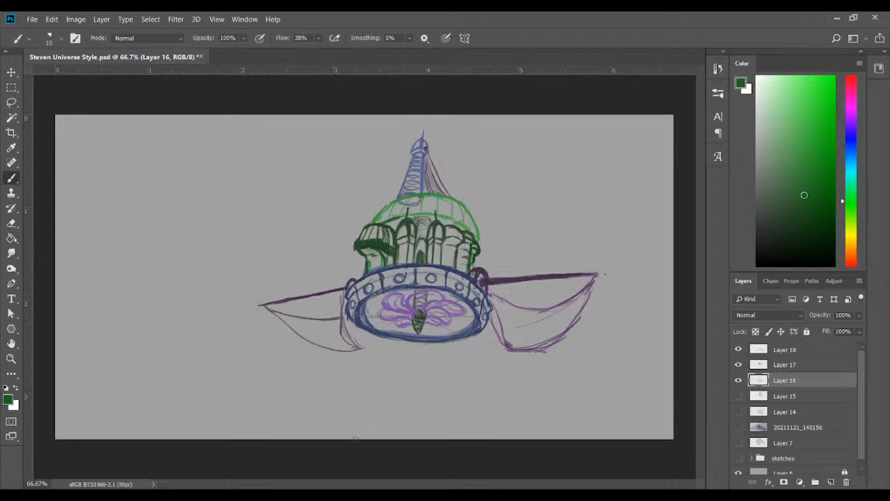
left_click(793, 366)
left_click(739, 364)
left_click(739, 365)
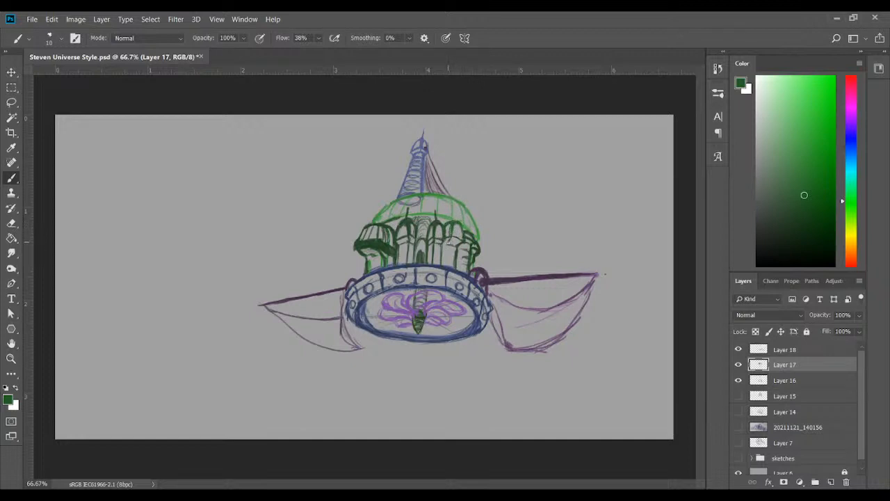
left_click_drag(447, 245, 448, 262)
mouse_move(463, 232)
left_mouse_down()
mouse_move(469, 253)
mouse_move(480, 250)
left_mouse_up()
left_click(803, 215)
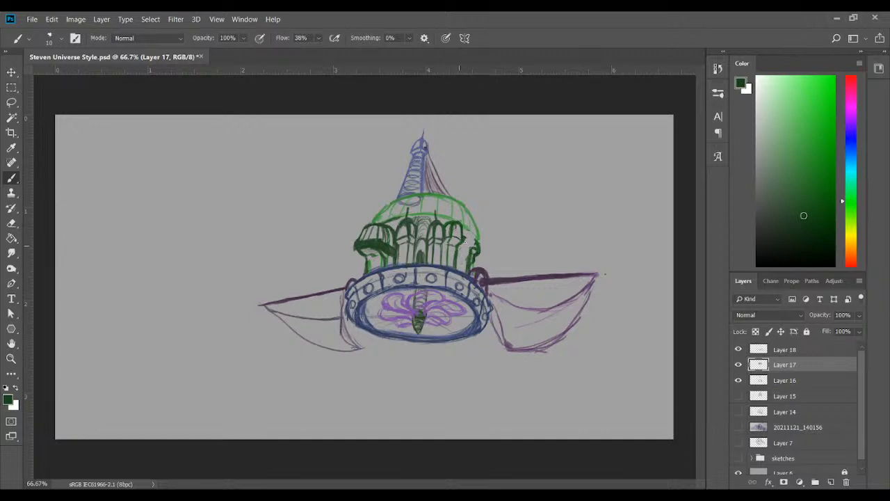
left_click_drag(464, 241, 467, 270)
left_click_drag(464, 229, 478, 242)
Flip Layers 16, 17 and 18 horizontally together to mirror the whole ship
key("ctrl+shift+h")
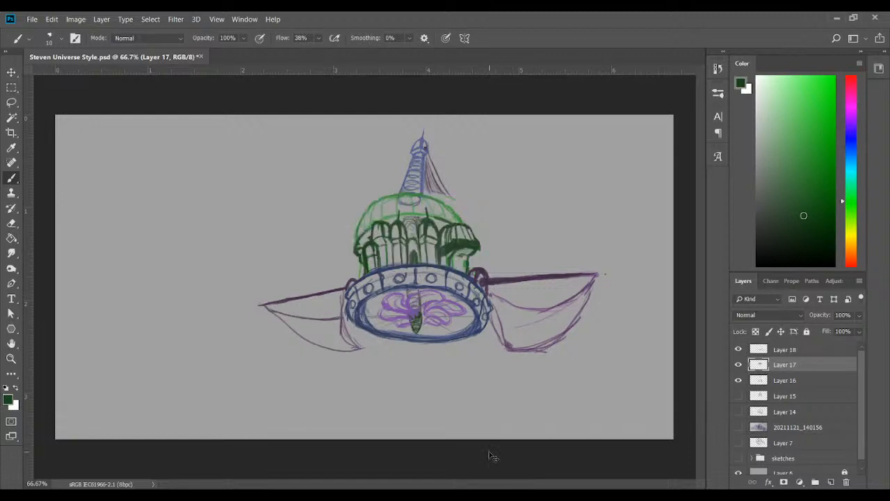
key("ctrl+shift+h")
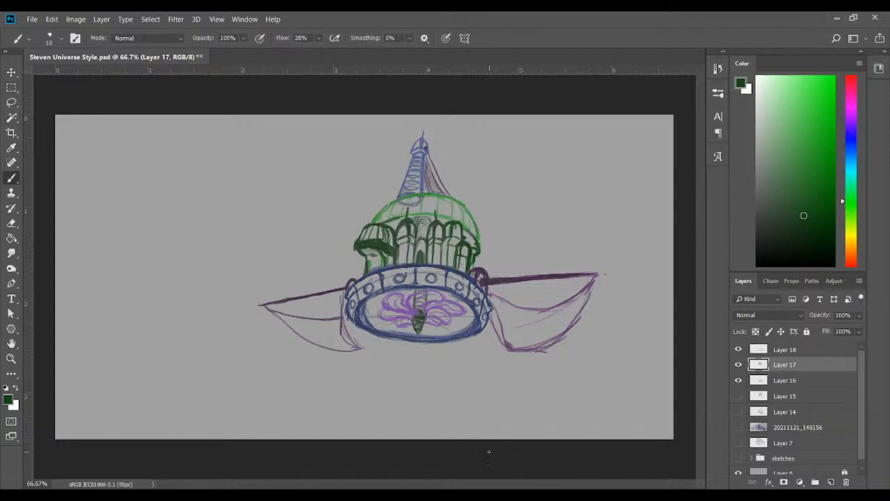
left_click(814, 351, "ctrl")
left_click(810, 388, "ctrl")
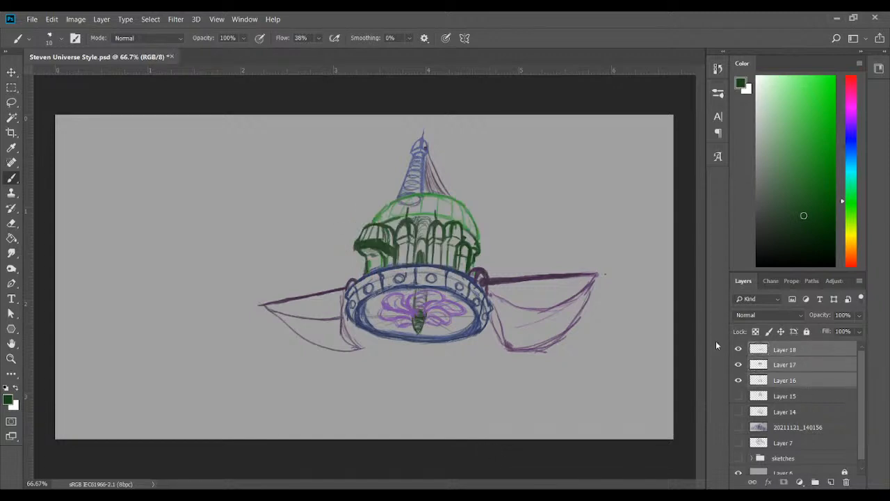
key("ctrl+shift+h")
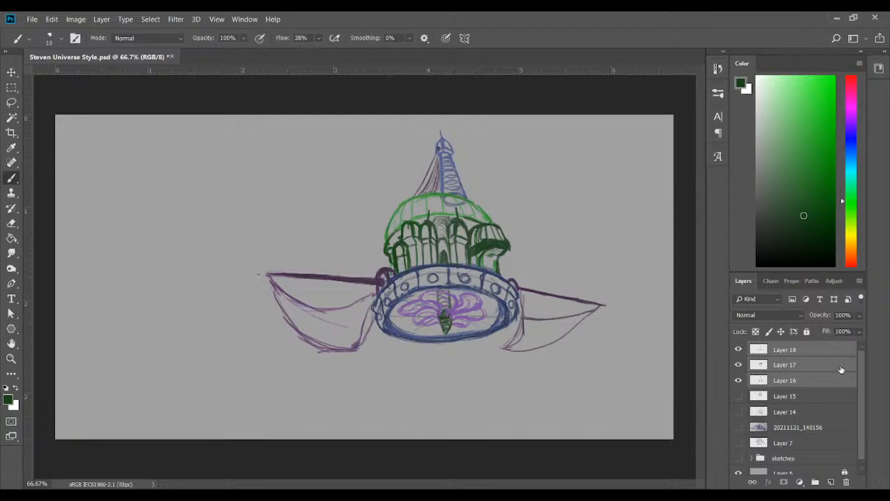
Examine which parts of the ship are on Layers 18, 17 and 16 by hiding and showing each
left_click(841, 367)
left_click(817, 350)
left_click(738, 349)
left_click(738, 349)
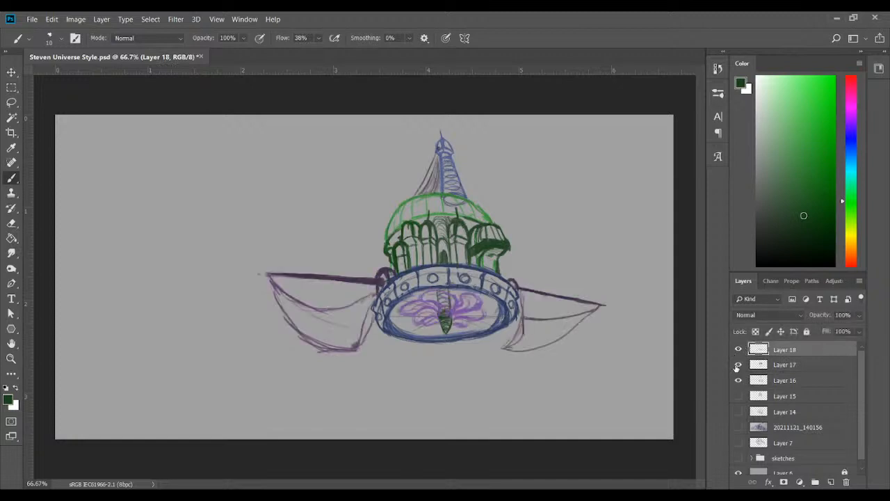
left_click(738, 364)
left_click(738, 364)
left_click(738, 379)
left_click(738, 380)
On Layer 16, redraw the ring's lower-left rim and the spire's right edge and bands in dark blue sampled from the ring
left_click(775, 381)
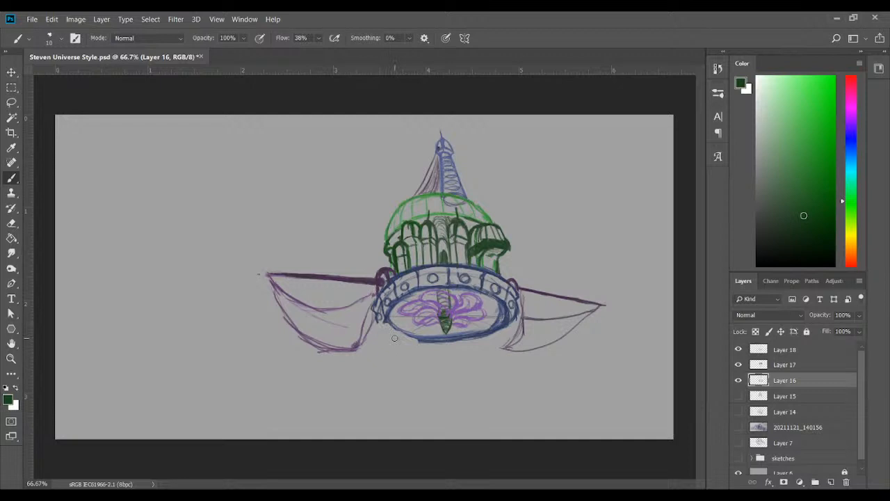
left_click(11, 147)
left_click(416, 279)
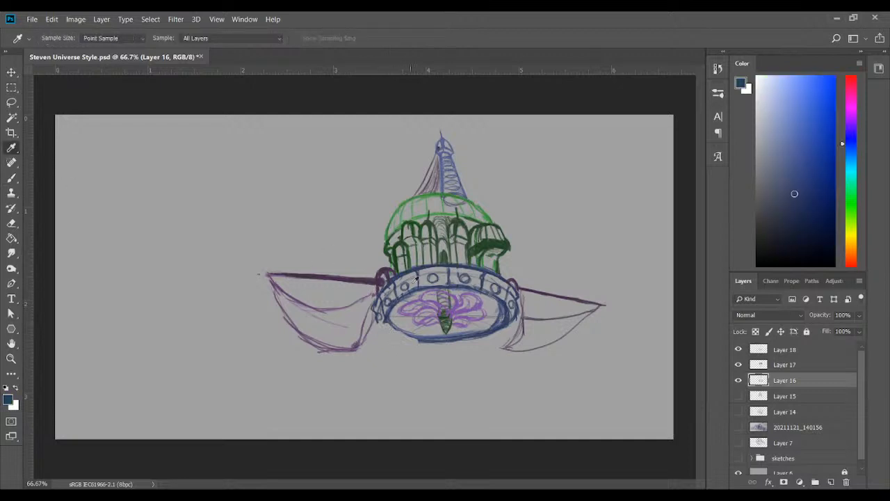
left_click(11, 178)
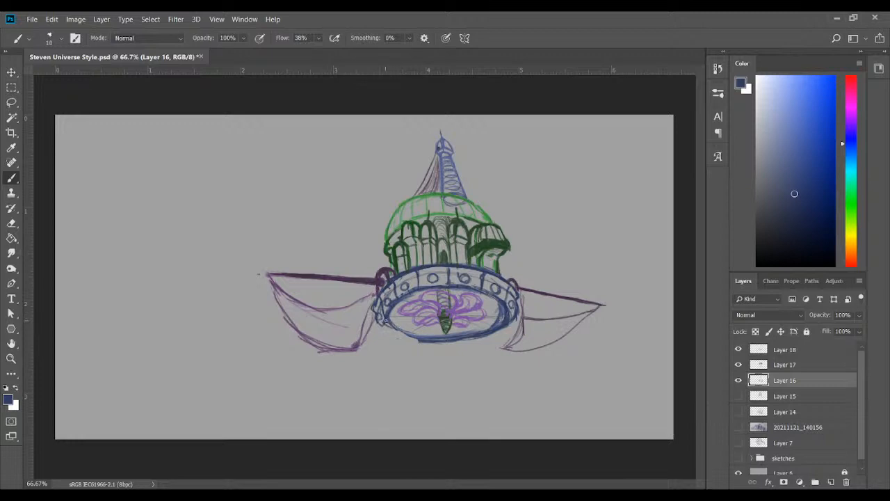
left_click_drag(385, 320, 424, 338)
mouse_move(449, 175)
left_mouse_down()
mouse_move(451, 187)
mouse_move(445, 158)
mouse_move(460, 189)
left_mouse_up()
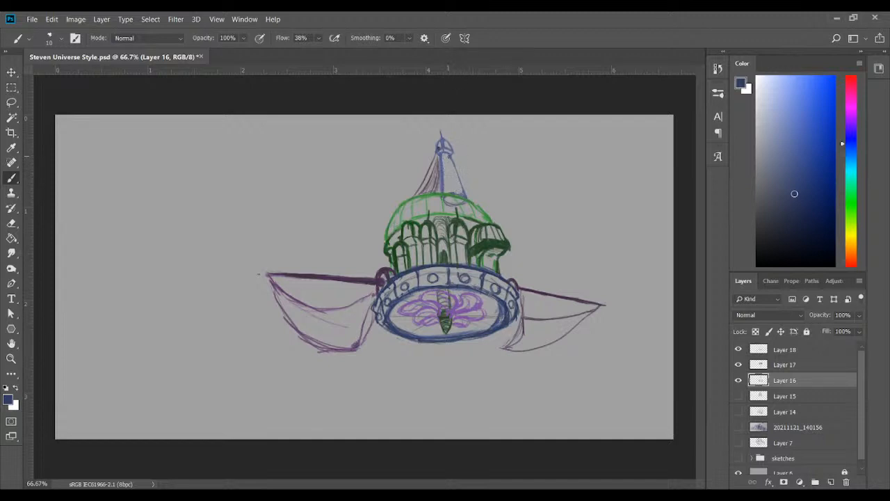
left_click_drag(449, 156, 463, 190)
left_click_drag(445, 186, 459, 183)
On Layer 17, erase the dome's rough outline and redraw its curve in light green sampled from the dome
left_click(807, 395)
left_click(747, 366)
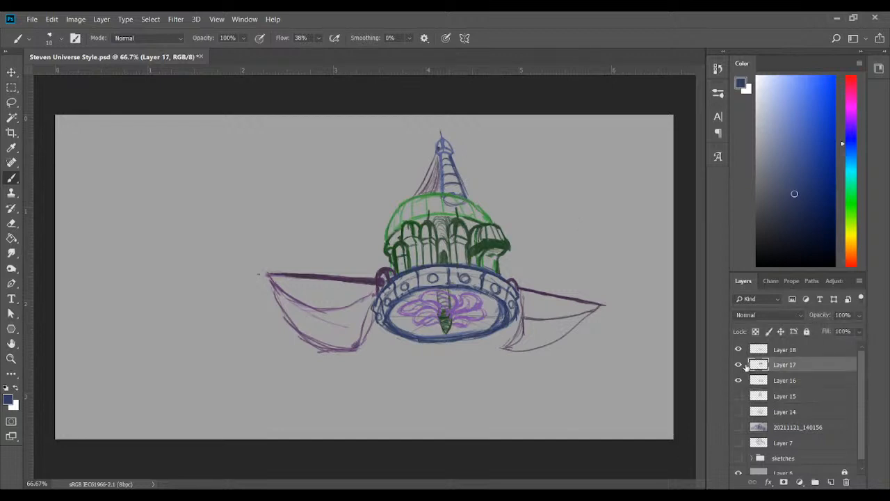
left_click(739, 364)
left_click(739, 364)
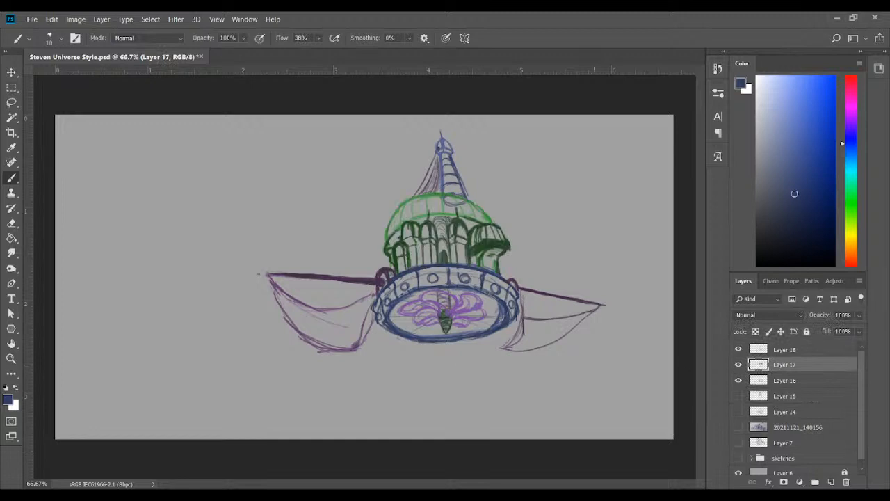
left_click(11, 147)
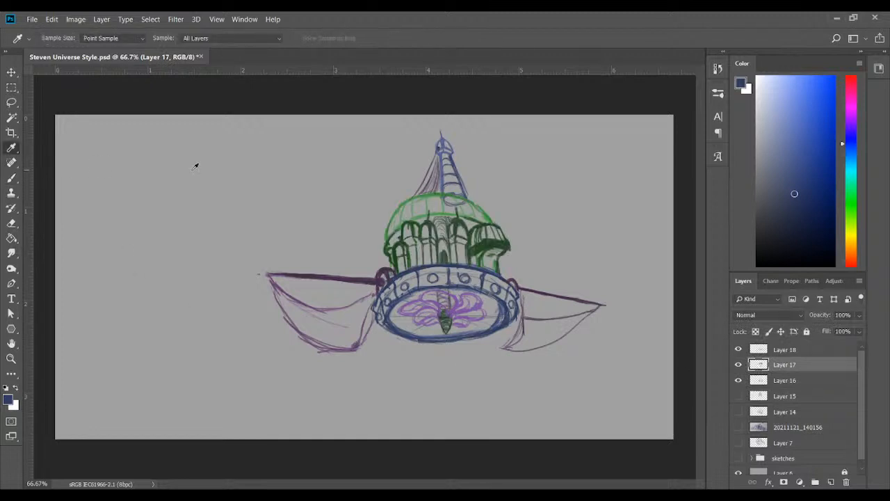
left_click(411, 222)
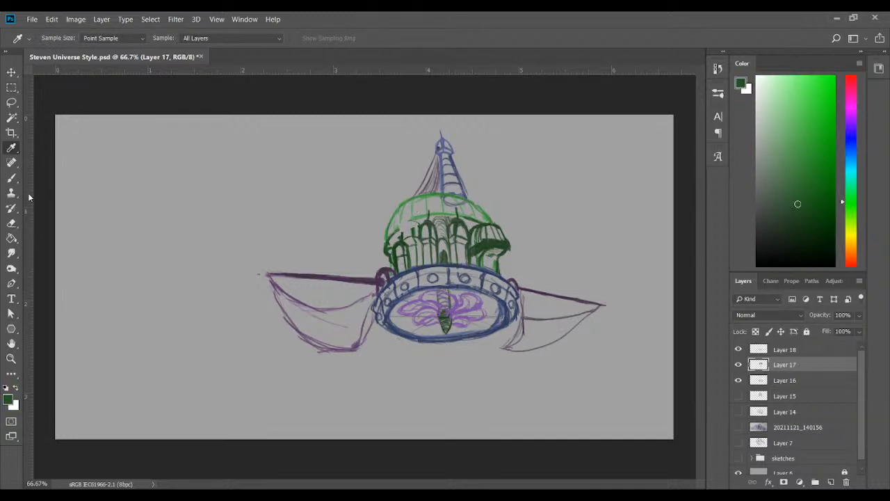
left_click(11, 177)
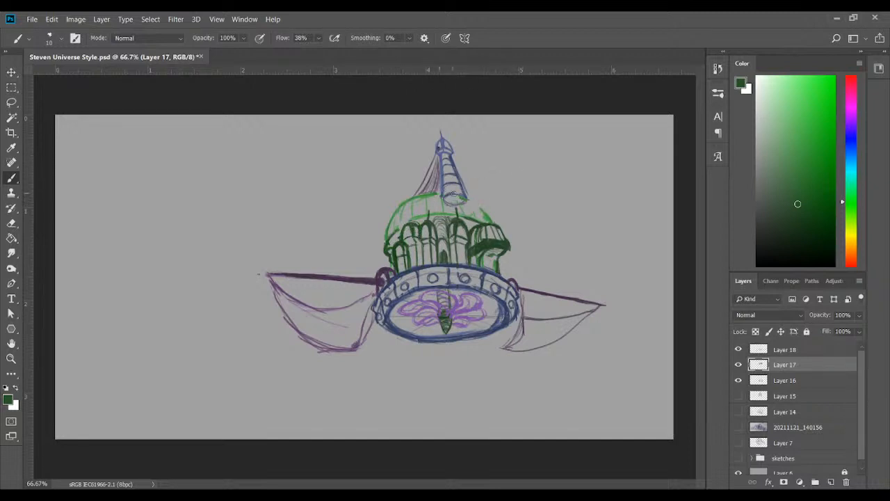
key("ctrl+z")
key("i")
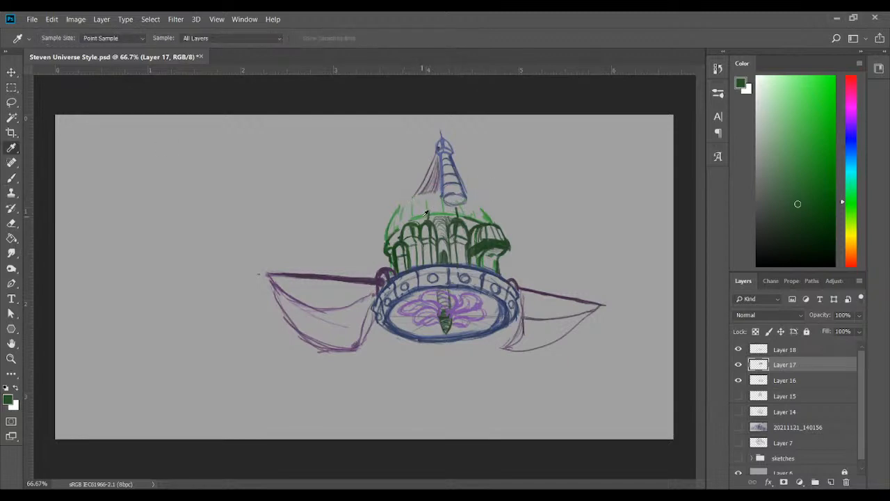
left_click(427, 212)
key("b")
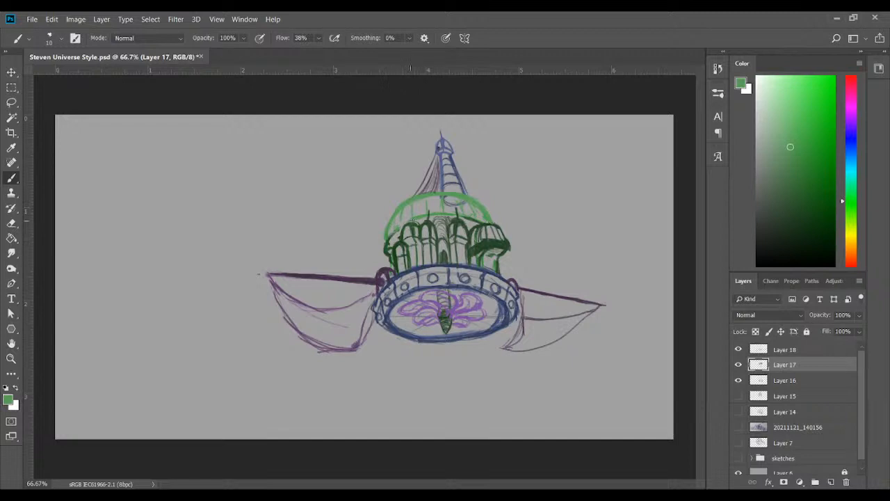
Redraw the arched turrets and columns at the building's left side in very dark green on Layer 17
left_click(789, 228)
left_click_drag(387, 244, 401, 232)
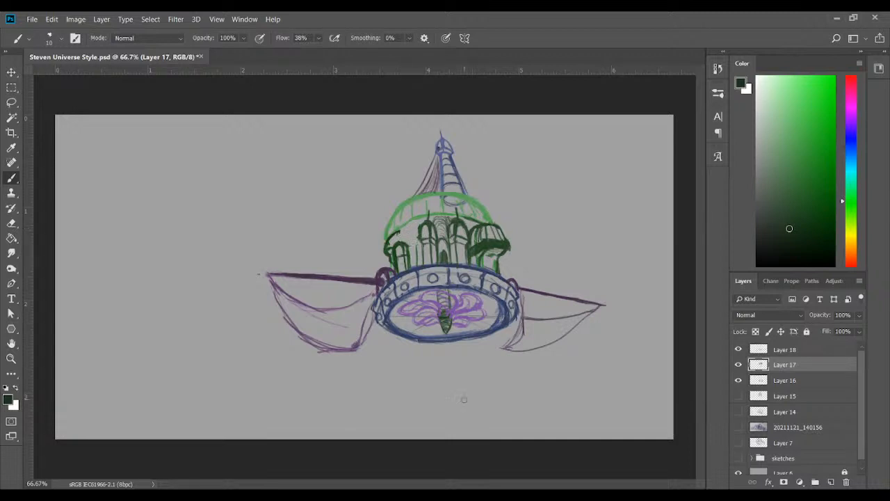
left_click_drag(400, 245, 398, 231)
left_click_drag(416, 245, 423, 263)
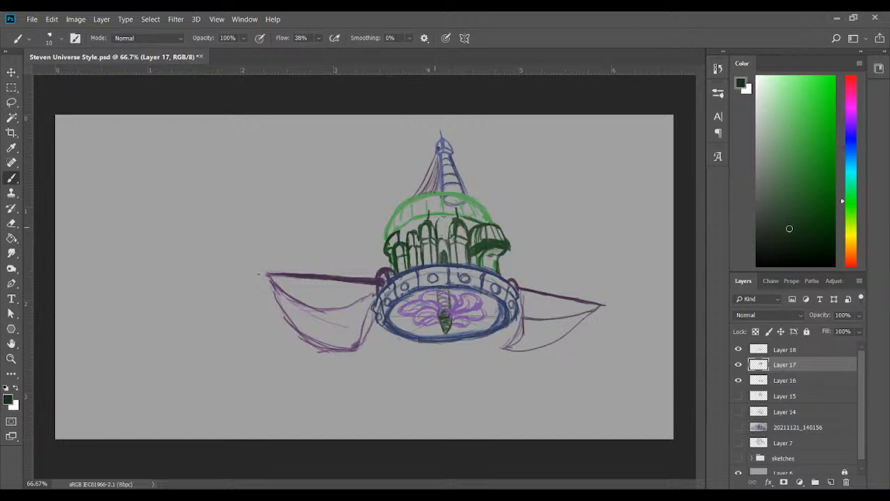
Redraw the central arch, the building's upper-left rim and the columns beside the doorway in dark green
mouse_move(438, 223)
left_mouse_down()
mouse_move(449, 223)
mouse_move(438, 221)
mouse_move(451, 245)
mouse_move(437, 264)
left_mouse_up()
left_click_drag(447, 231, 449, 252)
left_click_drag(441, 218, 444, 242)
left_click_drag(434, 224, 449, 238)
left_click_drag(399, 235, 426, 215)
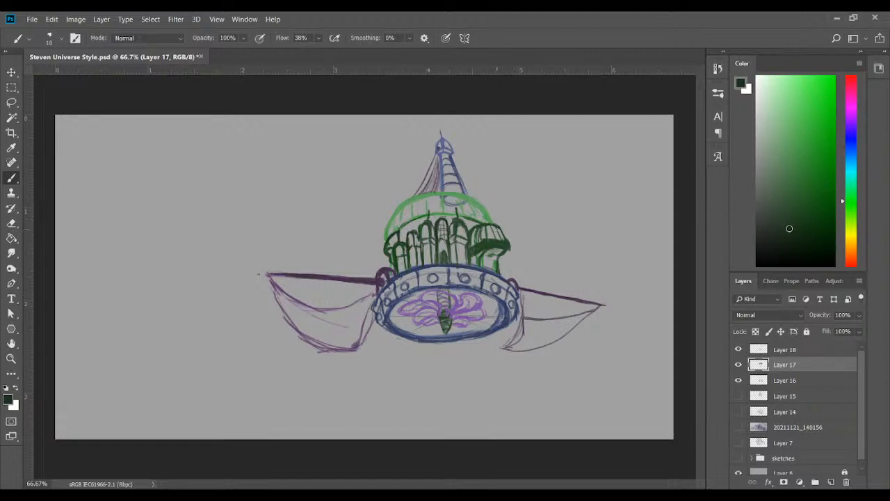
left_click_drag(453, 241, 455, 257)
left_click_drag(453, 243, 464, 243)
left_click(799, 181)
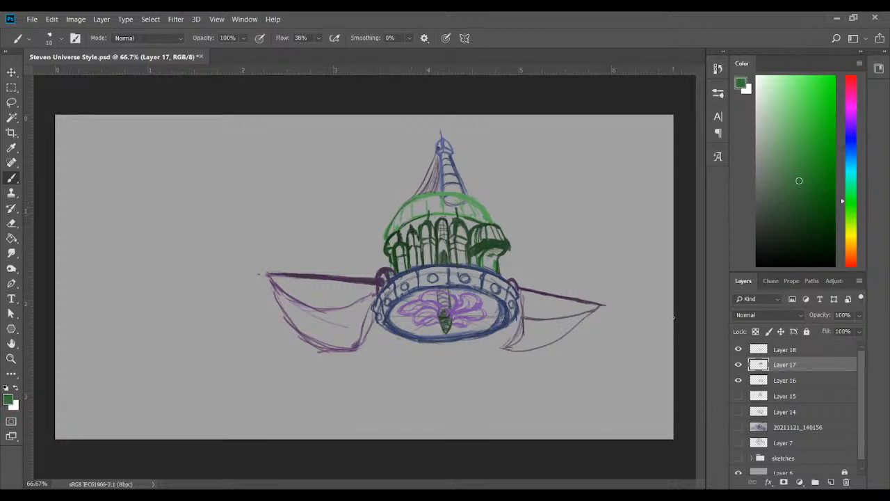
On Layer 16, clean up the ring's lower rim and redraw its underside curve in dark blue
left_click(801, 398)
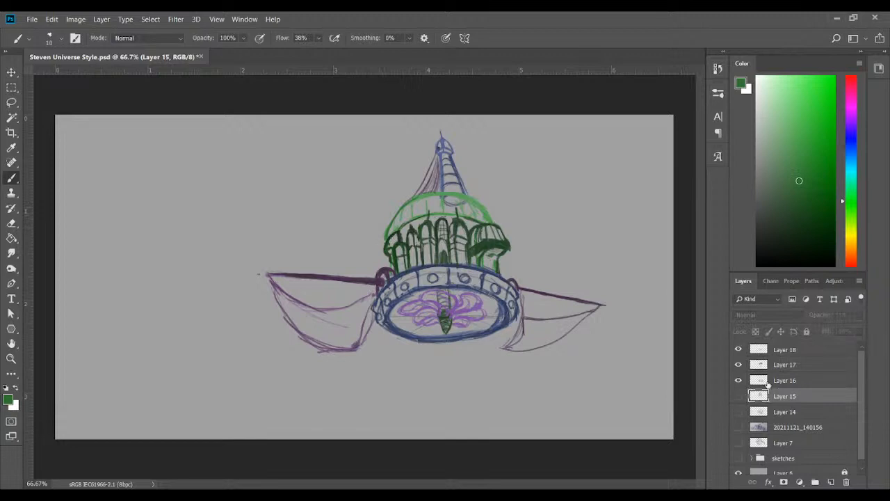
left_click(768, 382)
left_click(737, 381)
left_click(738, 381)
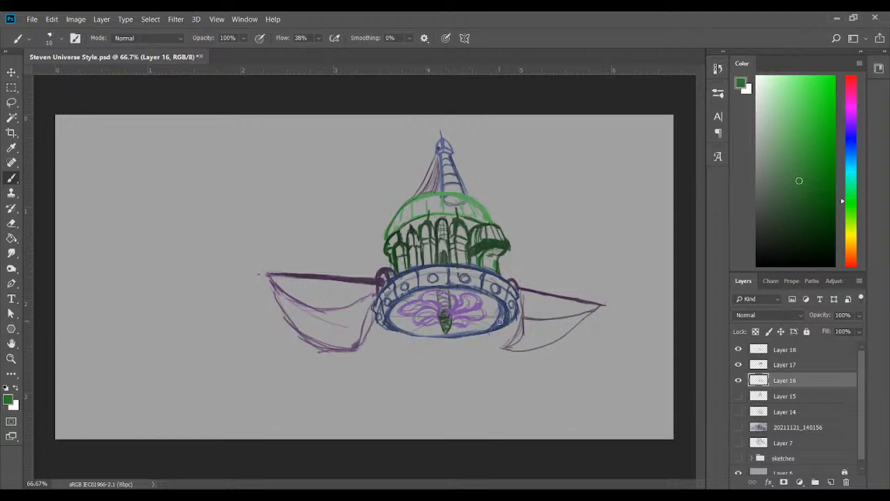
left_click(850, 139)
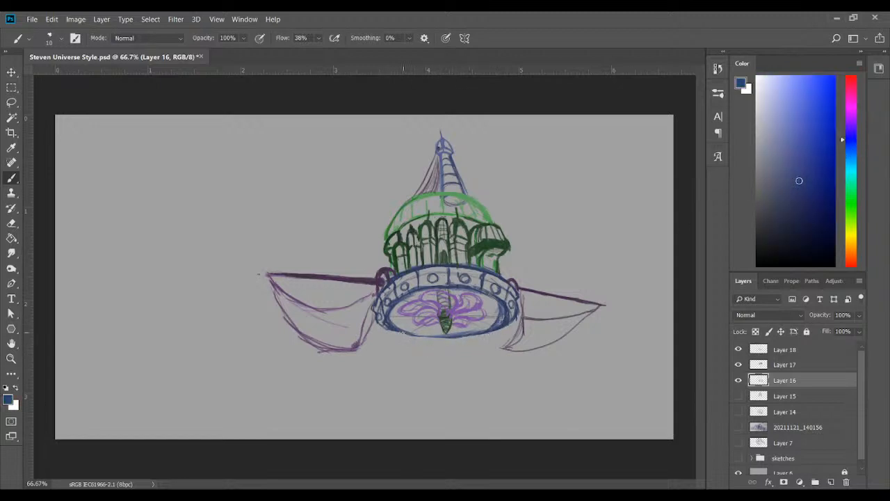
mouse_move(402, 332)
left_mouse_down()
mouse_move(394, 331)
mouse_move(459, 341)
mouse_move(433, 339)
mouse_move(507, 323)
left_mouse_up()
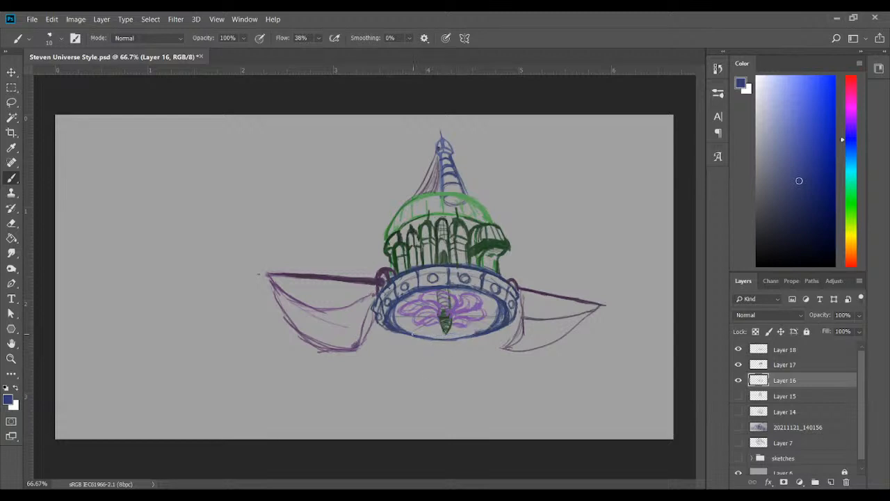
mouse_move(410, 332)
left_mouse_down()
mouse_move(463, 338)
mouse_move(439, 338)
mouse_move(487, 330)
mouse_move(407, 334)
mouse_move(479, 332)
mouse_move(457, 336)
left_mouse_up()
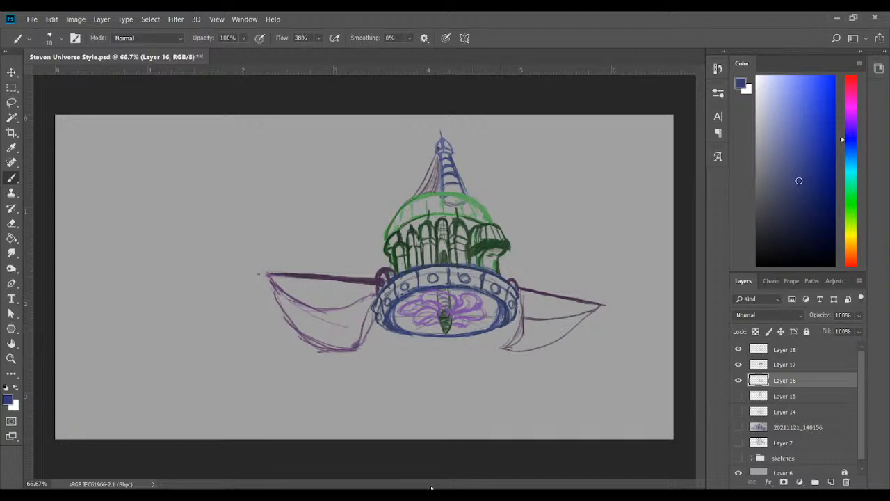
On Layer 17, redraw the pointed pendant beneath the ring as a longer spike in dark green sampled from the right turret
left_click(787, 365)
left_click(739, 366)
left_click(738, 365)
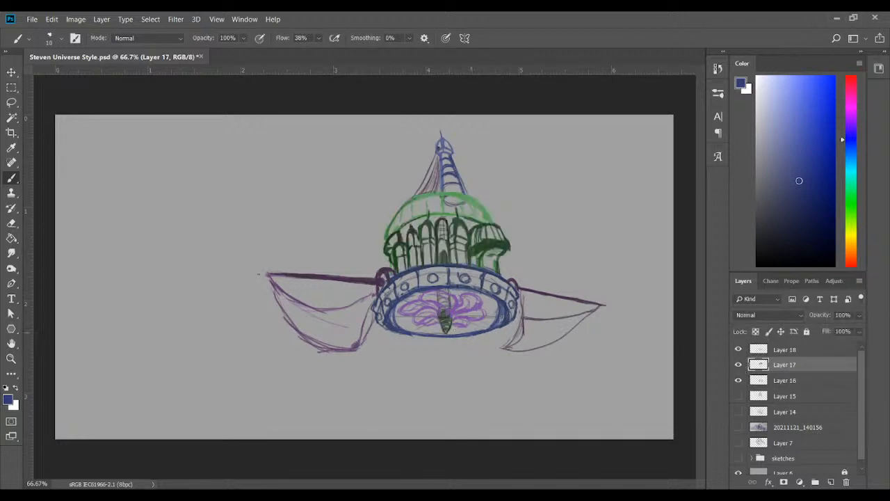
key("i")
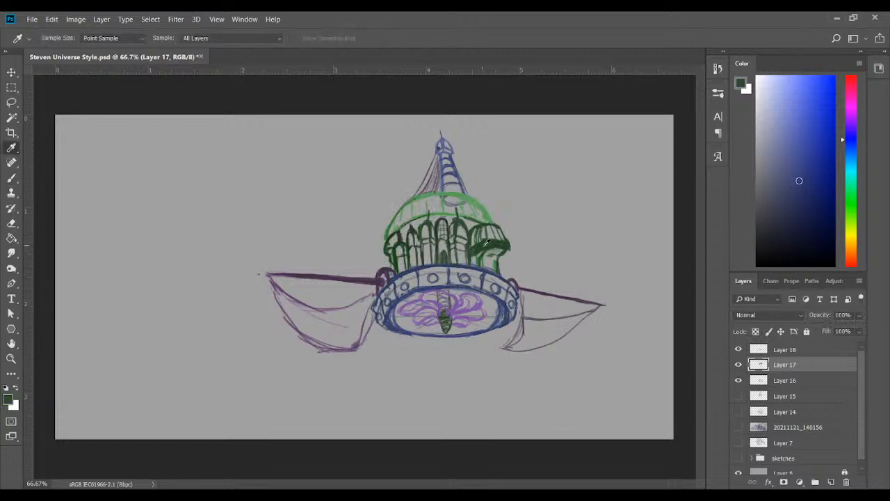
left_click(487, 242)
left_click(11, 178)
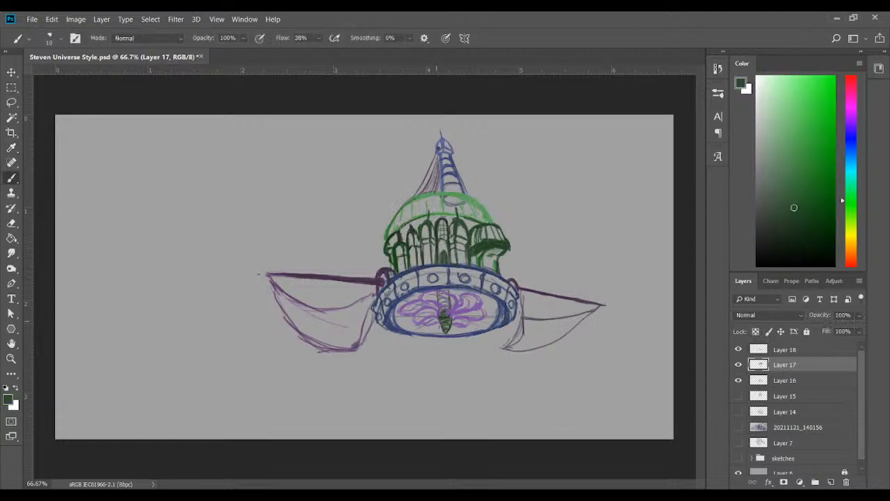
mouse_move(439, 323)
left_mouse_down()
mouse_move(448, 341)
mouse_move(445, 334)
left_mouse_up()
On Layer 18, erase the lower parts of both side sails and redraw the right sail with curved edges in dark purple
left_click(789, 383)
left_click(789, 352)
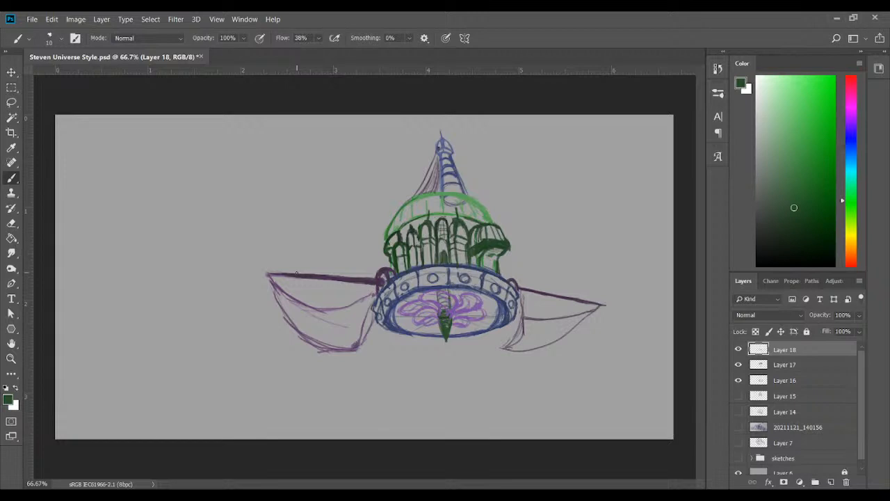
mouse_move(337, 349)
left_mouse_down()
mouse_move(363, 337)
mouse_move(369, 313)
left_mouse_up()
mouse_move(523, 330)
left_mouse_down()
mouse_move(507, 349)
mouse_move(517, 355)
mouse_move(543, 336)
mouse_move(526, 360)
mouse_move(530, 342)
mouse_move(565, 318)
left_mouse_up()
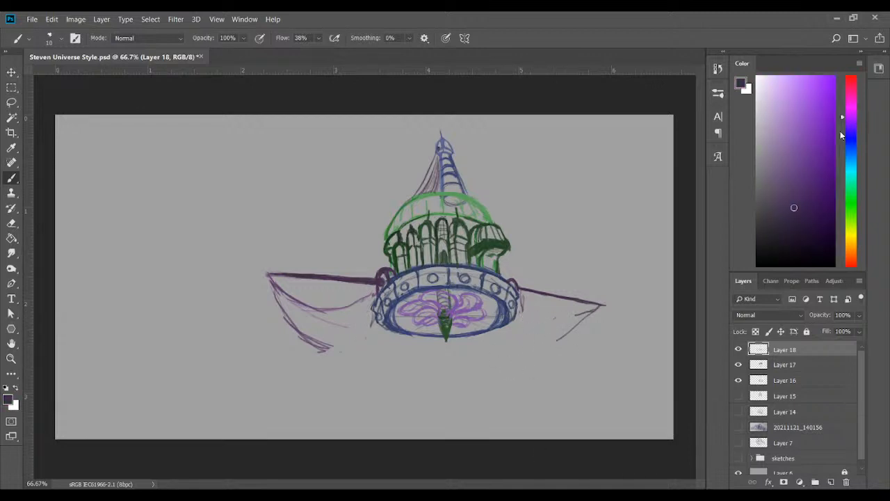
left_click(851, 116)
mouse_move(520, 299)
left_mouse_down()
mouse_move(532, 317)
mouse_move(556, 322)
mouse_move(522, 307)
mouse_move(514, 324)
mouse_move(557, 340)
mouse_move(570, 340)
mouse_move(599, 309)
left_mouse_up()
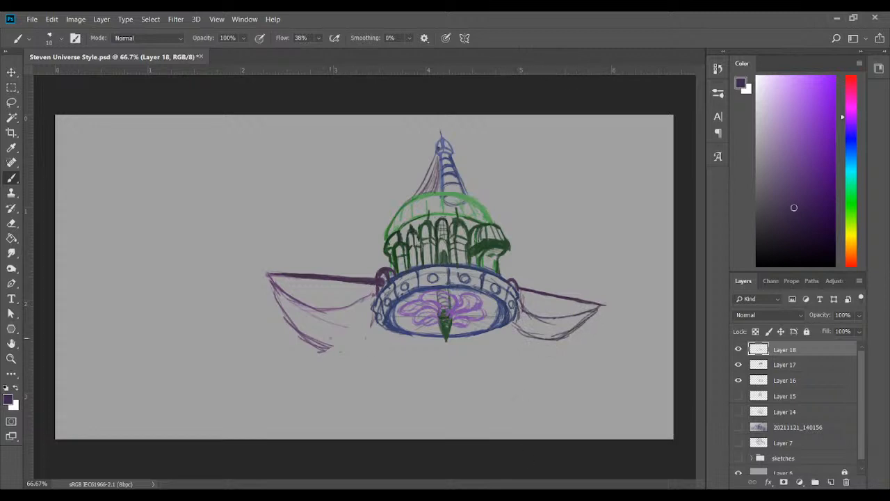
Redraw the left sail's curved edges in dark purple and extend the left boom's tip outward
mouse_move(295, 333)
left_mouse_down()
mouse_move(376, 338)
mouse_move(374, 299)
left_mouse_up()
left_click_drag(358, 342, 375, 325)
mouse_move(377, 313)
left_mouse_down()
mouse_move(376, 299)
mouse_move(358, 301)
left_mouse_up()
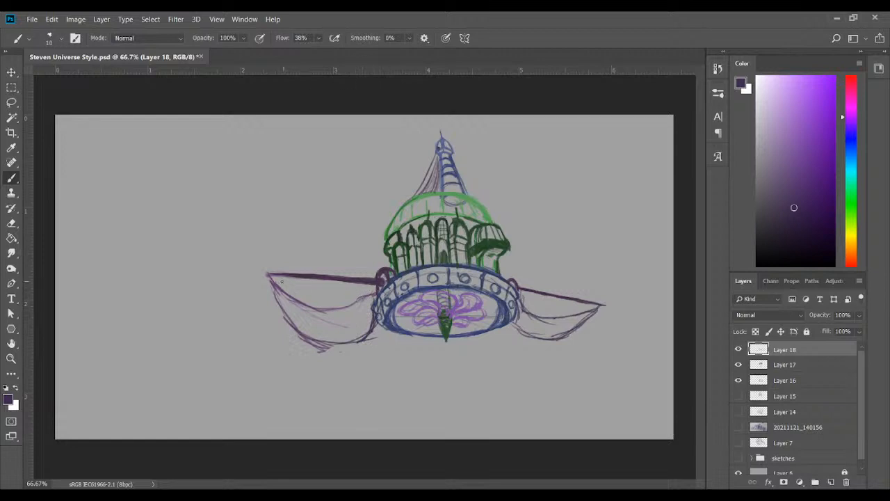
mouse_move(273, 275)
left_mouse_down()
mouse_move(253, 274)
mouse_move(272, 282)
left_mouse_up()
mouse_move(341, 305)
left_mouse_down()
mouse_move(376, 292)
mouse_move(306, 311)
mouse_move(375, 288)
left_mouse_up()
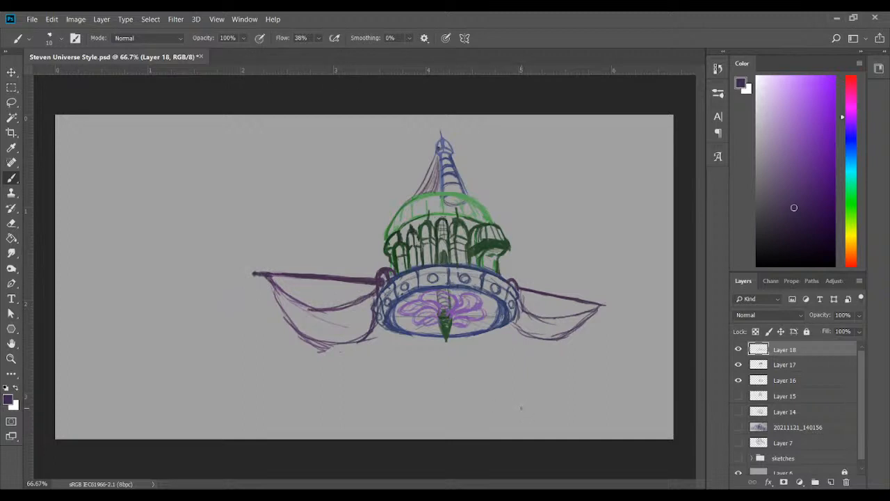
Flip Layers 16, 17 and 18 horizontally together to mirror the ship again
left_click(796, 387, "shift")
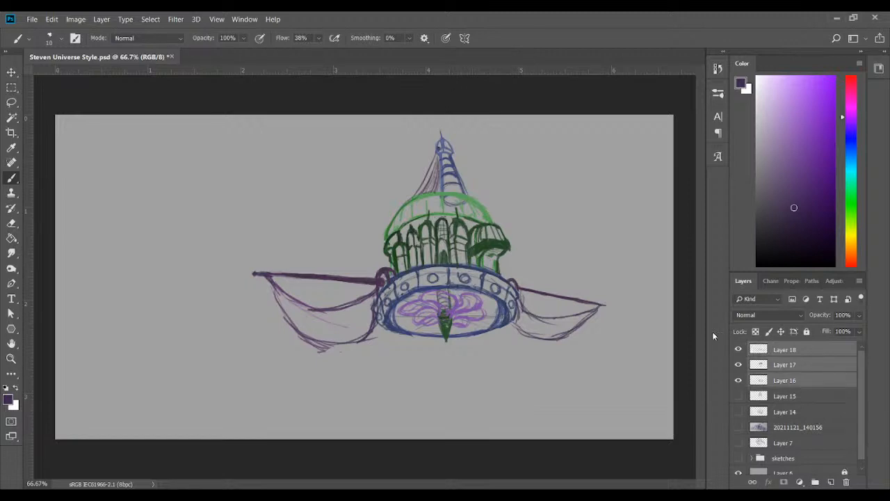
key("ctrl+shift+h")
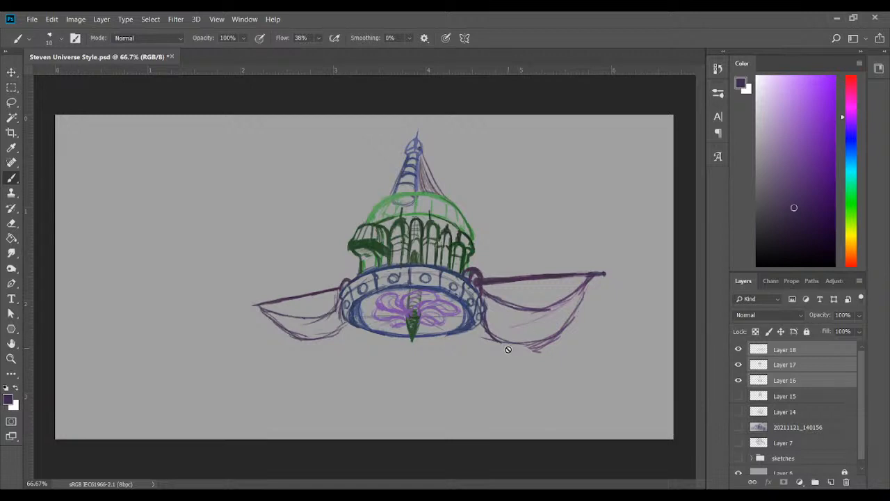
On Layer 18, erase the rigging beside the spire and redraw it in dark purple with shading down to the dome
left_click(792, 350)
left_click(738, 350)
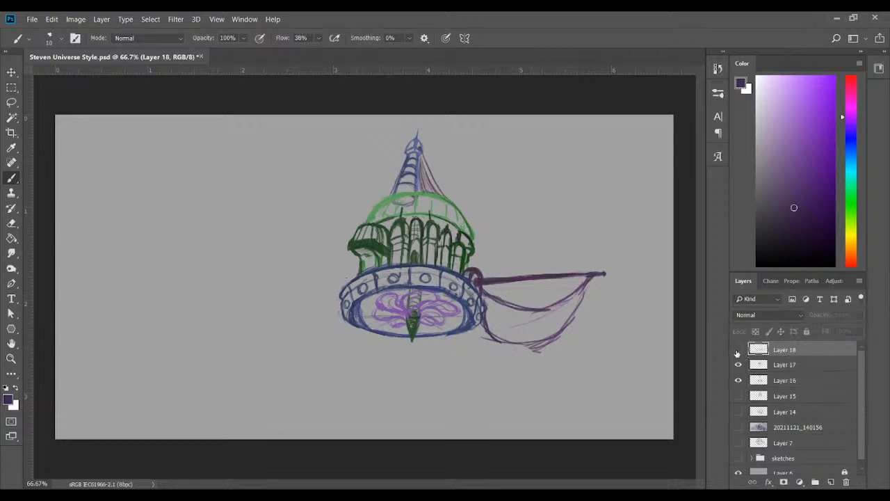
left_click(738, 350)
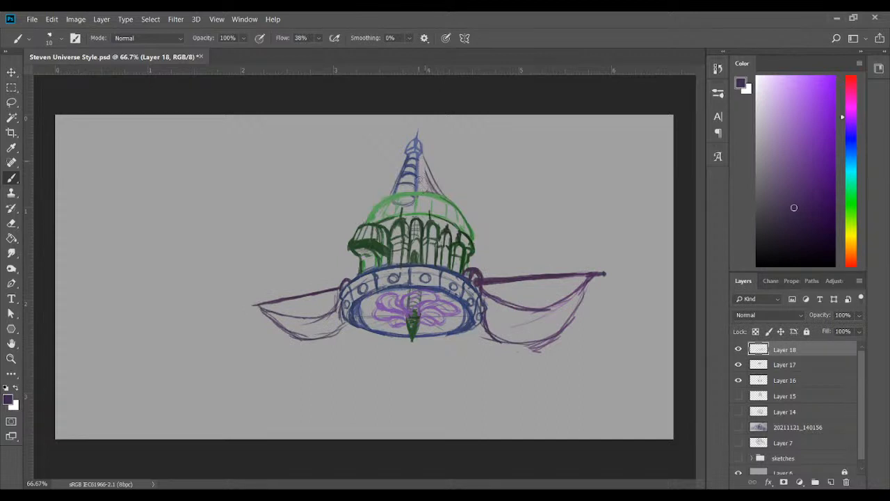
key("ctrl+z")
key("ctrl+z")
key("ctrl+z")
key("ctrl+z")
key("ctrl+z")
left_click_drag(429, 158, 432, 166)
left_click_drag(421, 144, 430, 162)
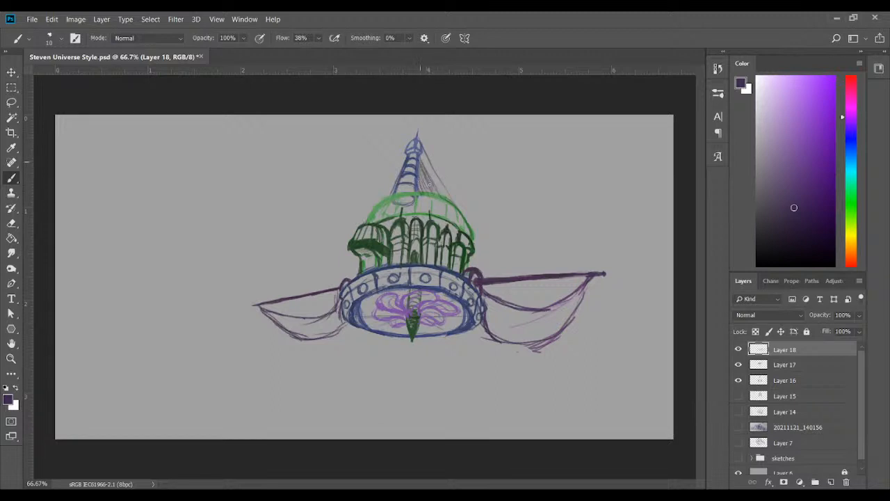
left_click_drag(423, 175, 428, 193)
Erase the curved sails beneath both side booms, keeping the booms
mouse_move(295, 343)
left_mouse_down()
mouse_move(283, 310)
mouse_move(255, 308)
mouse_move(290, 309)
mouse_move(250, 320)
mouse_move(265, 315)
mouse_move(279, 342)
mouse_move(283, 330)
mouse_move(284, 351)
mouse_move(299, 311)
mouse_move(305, 356)
mouse_move(318, 316)
mouse_move(316, 359)
mouse_move(330, 302)
mouse_move(341, 331)
left_mouse_up()
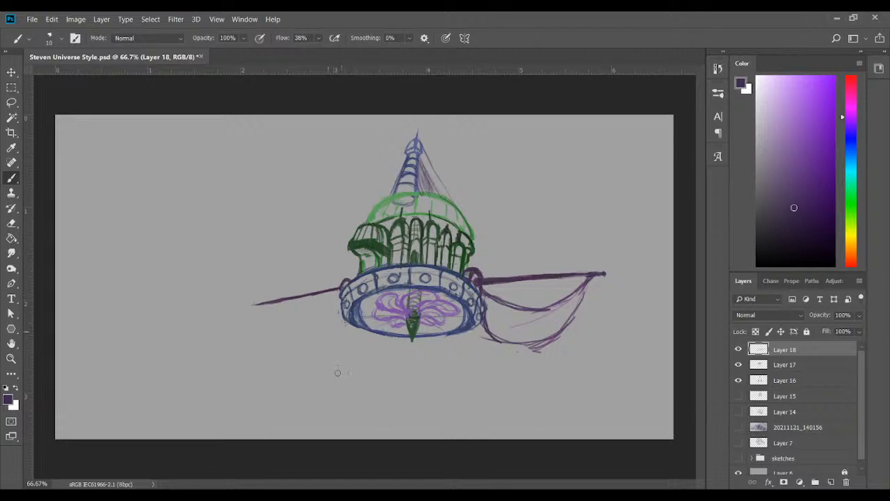
mouse_move(505, 333)
left_mouse_down()
mouse_move(480, 333)
mouse_move(482, 292)
mouse_move(525, 305)
mouse_move(514, 332)
mouse_move(527, 342)
mouse_move(523, 324)
mouse_move(523, 382)
mouse_move(542, 364)
mouse_move(573, 296)
mouse_move(597, 282)
mouse_move(544, 291)
left_mouse_up()
left_click_drag(494, 302, 493, 303)
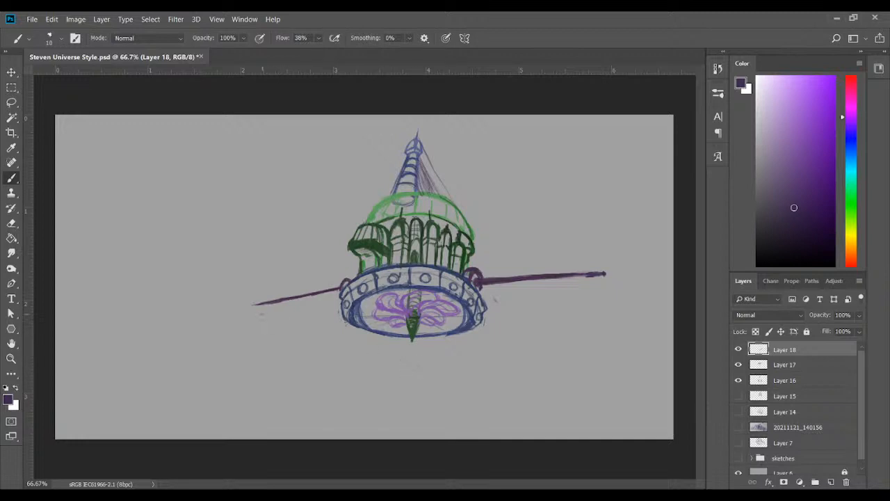
Draw an angular, pointed sail beneath the left boom in dark purple and extend the boom's tip outward
mouse_move(254, 306)
left_mouse_down()
mouse_move(318, 339)
mouse_move(341, 315)
left_mouse_up()
mouse_move(261, 307)
left_mouse_down()
mouse_move(338, 296)
mouse_move(257, 308)
mouse_move(313, 337)
mouse_move(340, 316)
left_mouse_up()
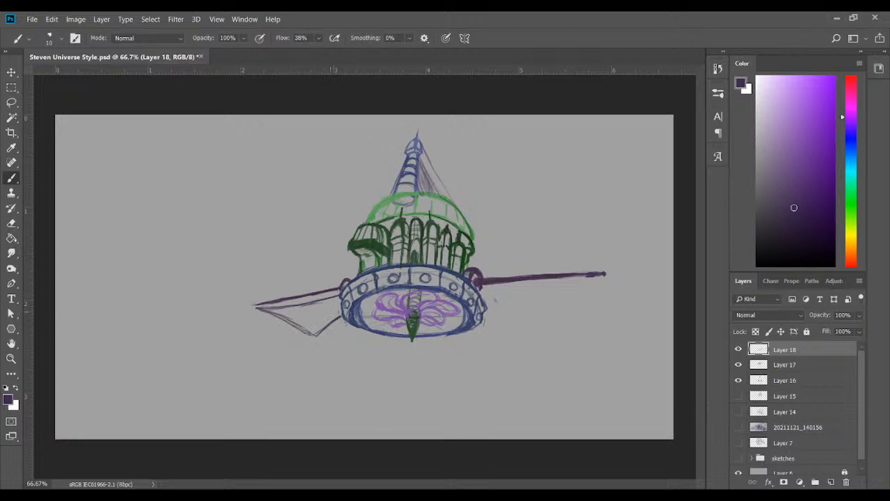
mouse_move(256, 305)
left_mouse_down()
mouse_move(245, 307)
mouse_move(273, 301)
mouse_move(261, 307)
left_mouse_up()
left_click_drag(316, 334, 328, 327)
Draw a matching pointed sail beneath the right boom in dark purple, running from the ring to the boom's end
mouse_move(479, 294)
left_mouse_down()
mouse_move(595, 283)
mouse_move(543, 332)
left_mouse_up()
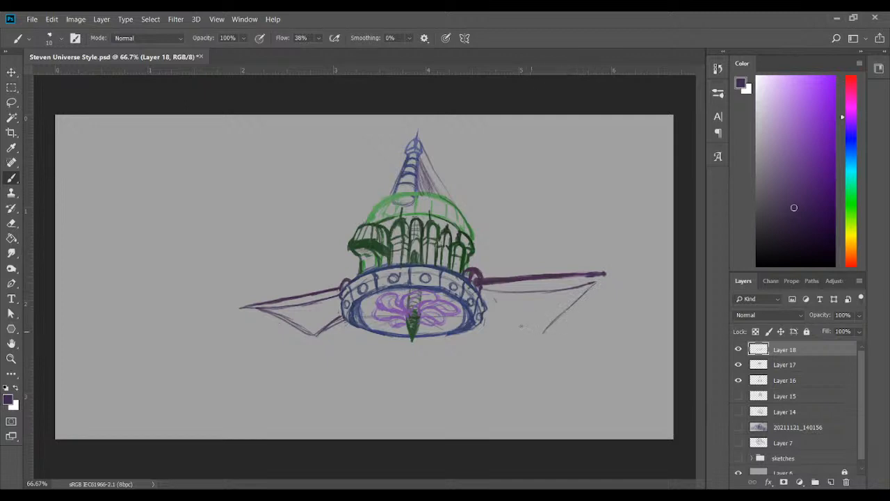
mouse_move(491, 300)
left_mouse_down()
mouse_move(539, 330)
mouse_move(583, 295)
left_mouse_up()
mouse_move(542, 327)
left_mouse_down()
mouse_move(616, 279)
mouse_move(553, 321)
mouse_move(600, 283)
left_mouse_up()
mouse_move(597, 285)
left_mouse_down()
mouse_move(549, 296)
mouse_move(480, 289)
mouse_move(495, 302)
left_mouse_up()
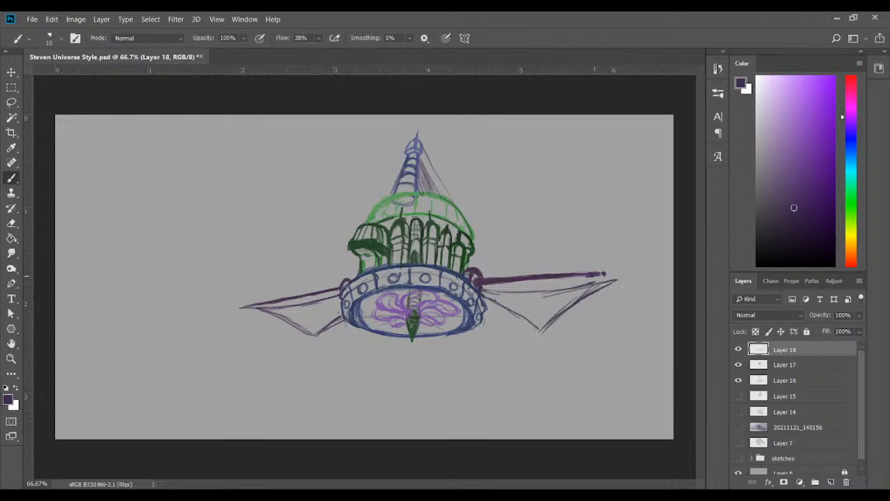
Lengthen the right boom past the sail's tip and strengthen the right sail's upper and inner edges
left_click_drag(602, 274, 637, 270)
mouse_move(552, 291)
left_mouse_down()
mouse_move(487, 293)
mouse_move(556, 289)
left_mouse_up()
mouse_move(472, 292)
left_mouse_down()
mouse_move(537, 331)
mouse_move(553, 323)
left_mouse_up()
left_click_drag(487, 313, 540, 336)
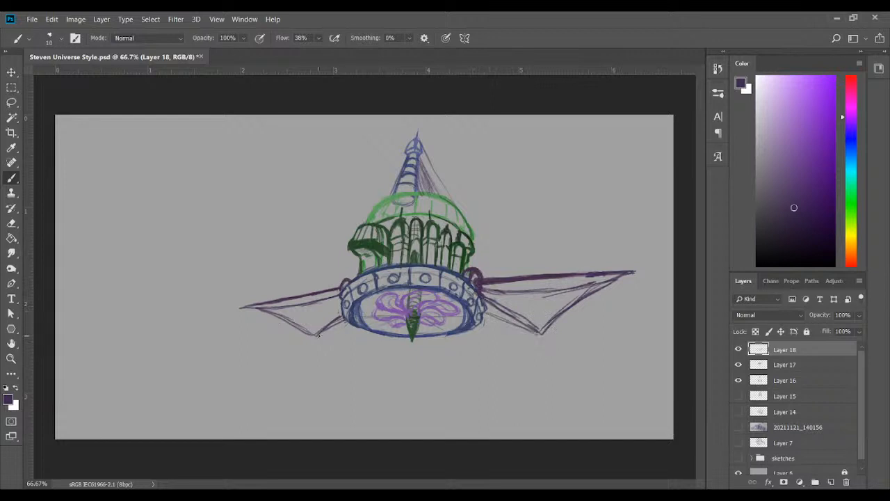
Refine both sails by darkening the left sail's inner edge and boom tip and thickening the right sail's lower corner and upper edge
left_click_drag(319, 335, 354, 326)
left_click_drag(263, 304, 234, 306)
mouse_move(526, 318)
left_mouse_down()
mouse_move(610, 289)
mouse_move(540, 325)
mouse_move(570, 316)
mouse_move(600, 298)
left_mouse_up()
mouse_move(558, 326)
left_mouse_down()
mouse_move(608, 291)
mouse_move(534, 295)
left_mouse_up()
mouse_move(595, 287)
left_mouse_down()
mouse_move(519, 296)
mouse_move(594, 288)
mouse_move(512, 287)
mouse_move(545, 295)
mouse_move(609, 289)
mouse_move(542, 332)
mouse_move(595, 291)
mouse_move(521, 318)
mouse_move(500, 306)
mouse_move(514, 318)
mouse_move(479, 291)
mouse_move(526, 330)
mouse_move(500, 307)
left_mouse_up()
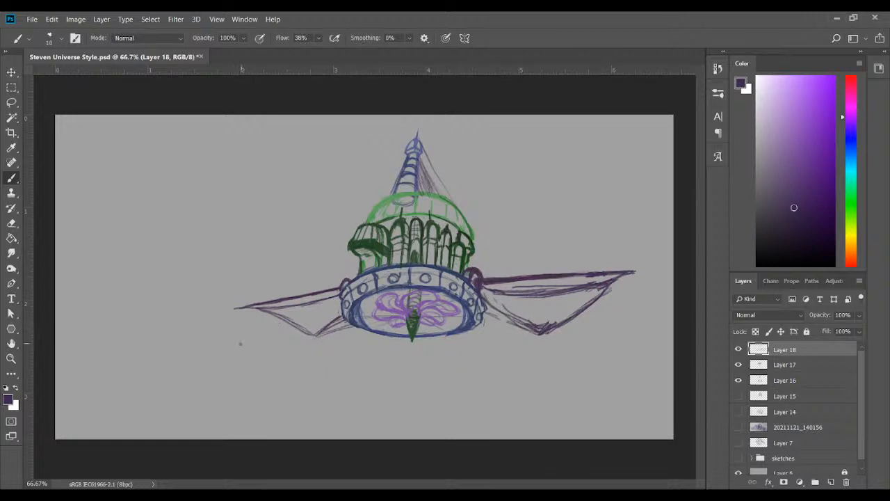
Try a horizontal band across the arched windows on Layer 16 in the dark green sampled from the left turret
left_click(792, 380)
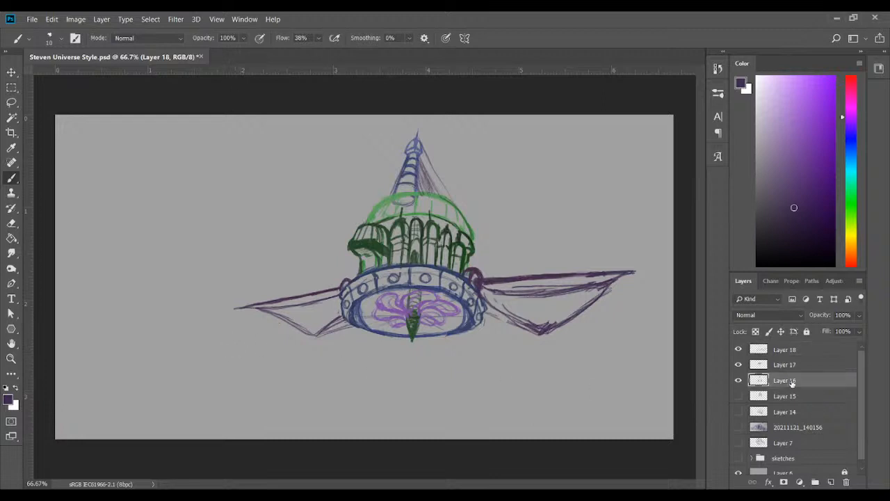
left_click(11, 147)
left_click(371, 240)
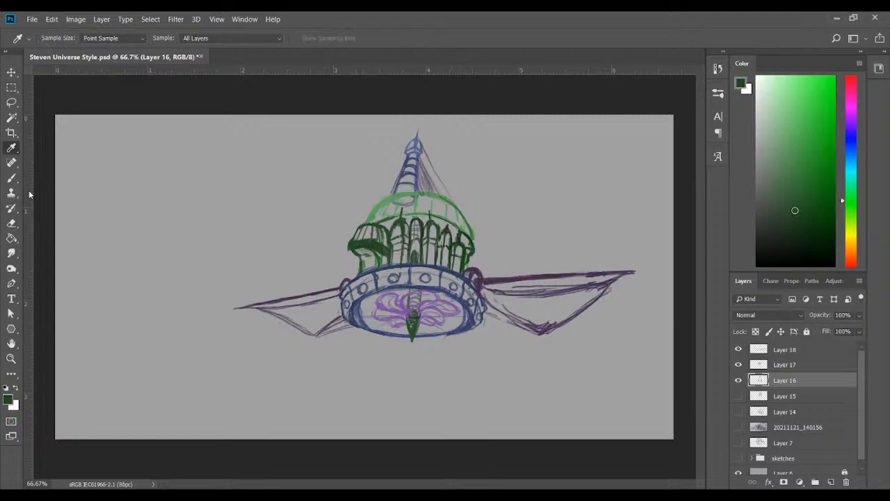
left_click(11, 178)
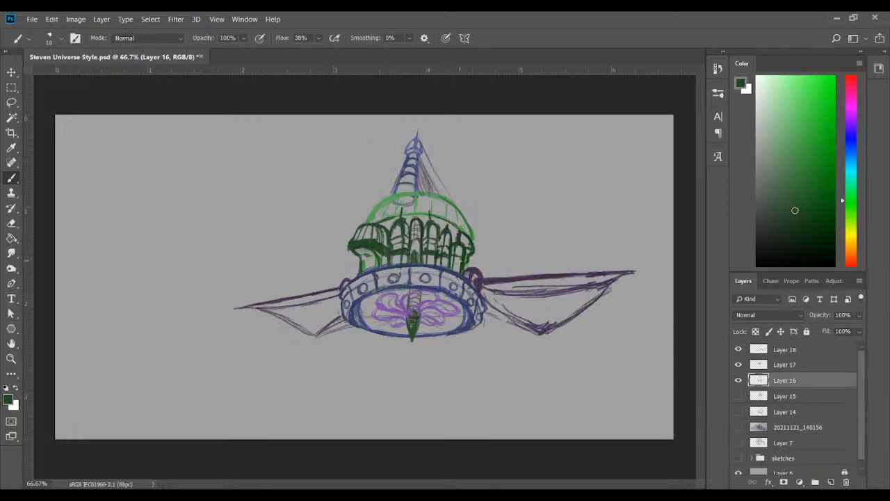
left_click_drag(454, 262, 461, 265)
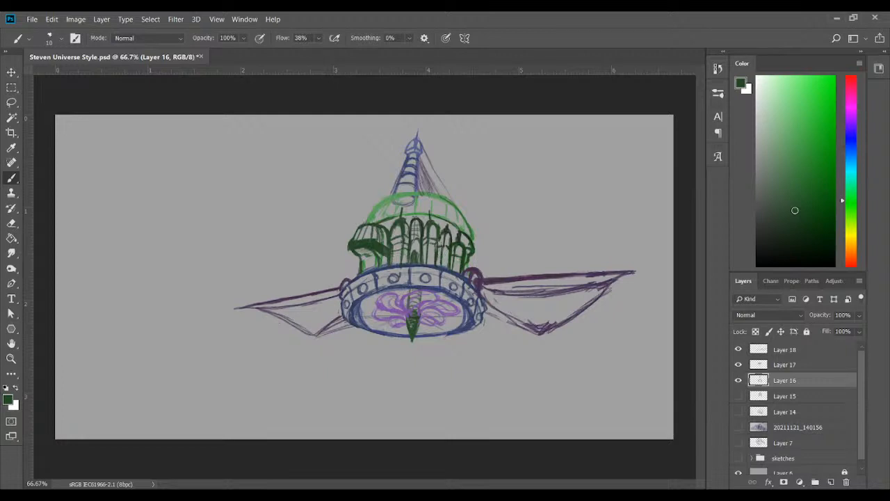
left_click_drag(503, 305, 535, 324)
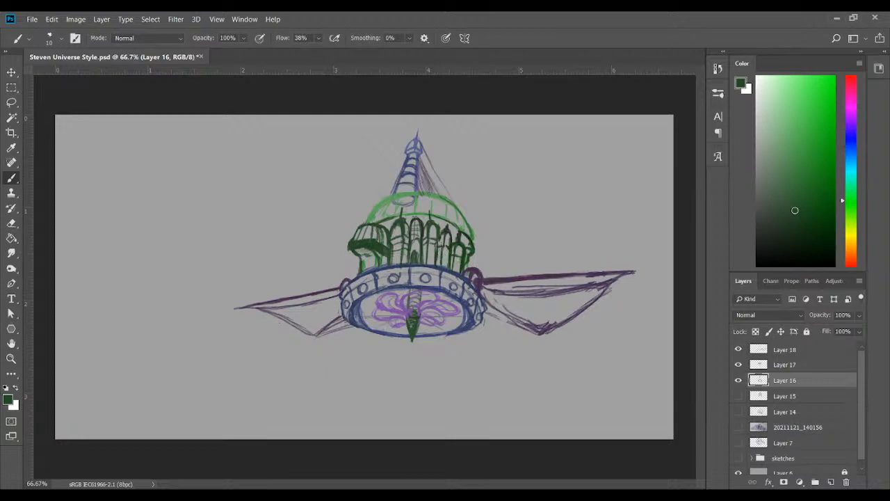
Switch to a dark magenta brush colour and paint short horizontal bands across the arched windows on both sides of the central one on Layer 17
left_click(851, 149)
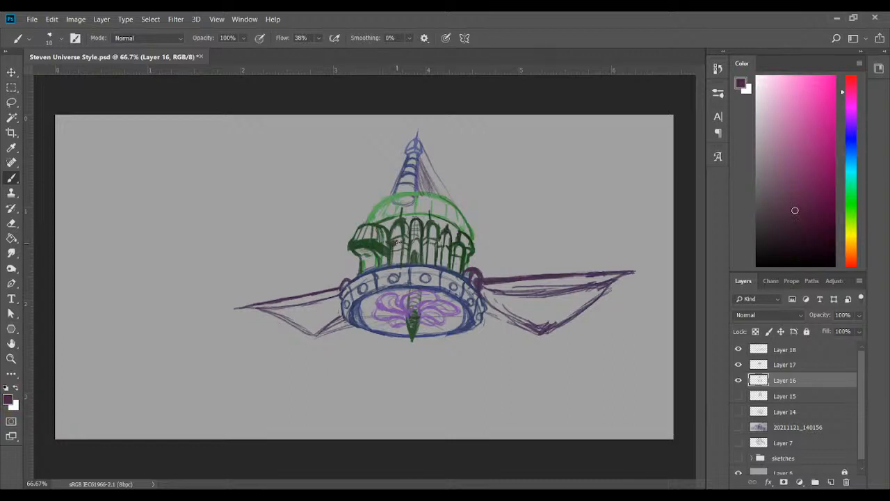
left_click(739, 381)
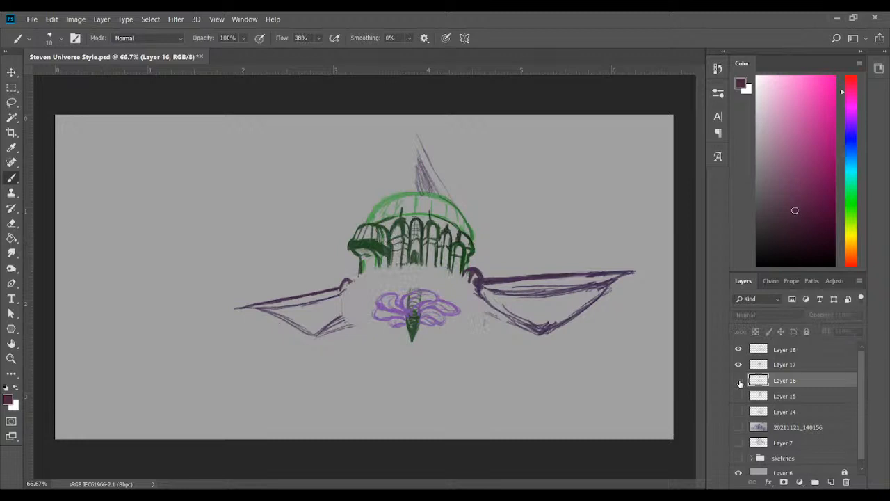
left_click(738, 380)
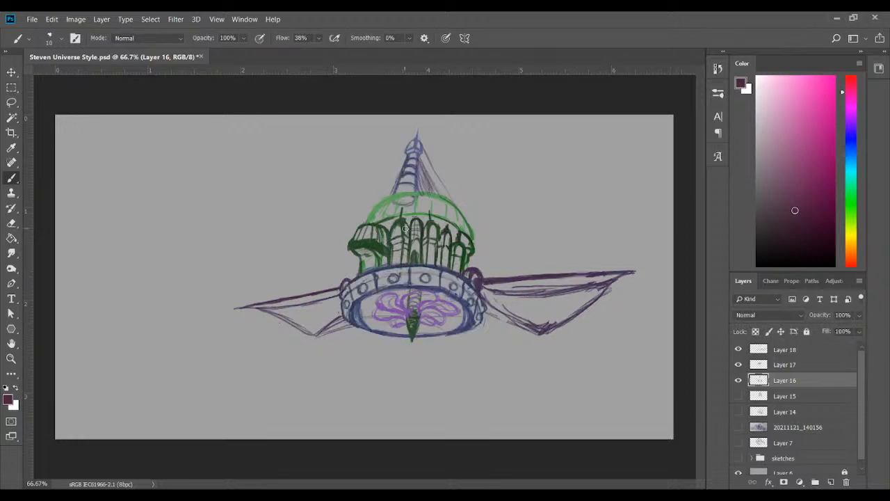
left_click(784, 369)
left_click(738, 365)
left_click(738, 365)
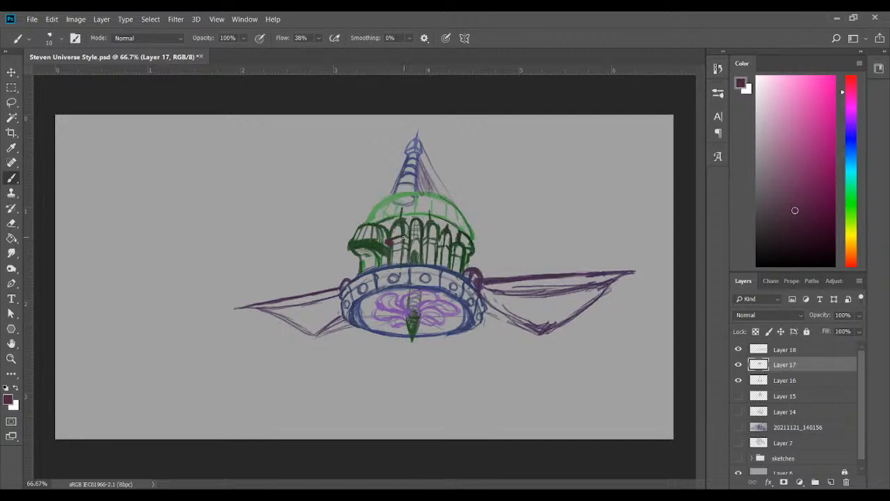
left_click_drag(393, 242, 406, 241)
left_click_drag(428, 241, 438, 240)
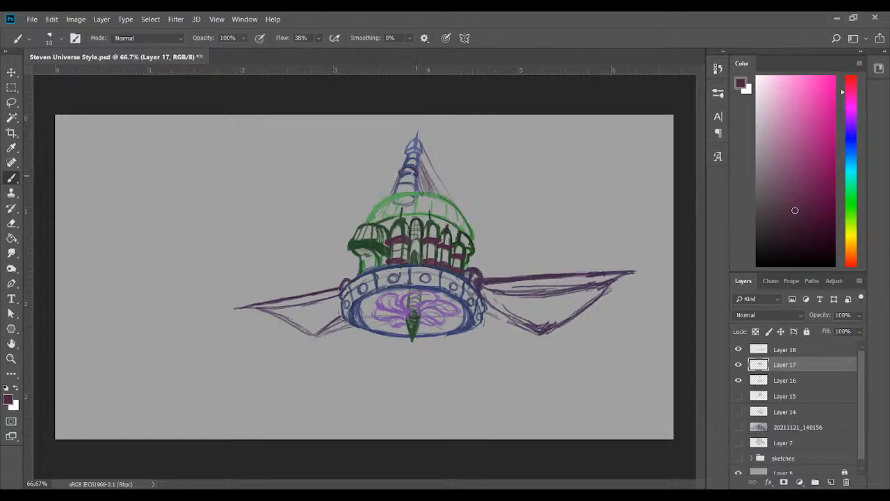
Paint three dark magenta bands around the central spire above the dome, redoing the strokes that miss its curvature
left_click_drag(403, 170, 408, 168)
left_click_drag(409, 164, 411, 167)
left_click_drag(401, 180, 422, 191)
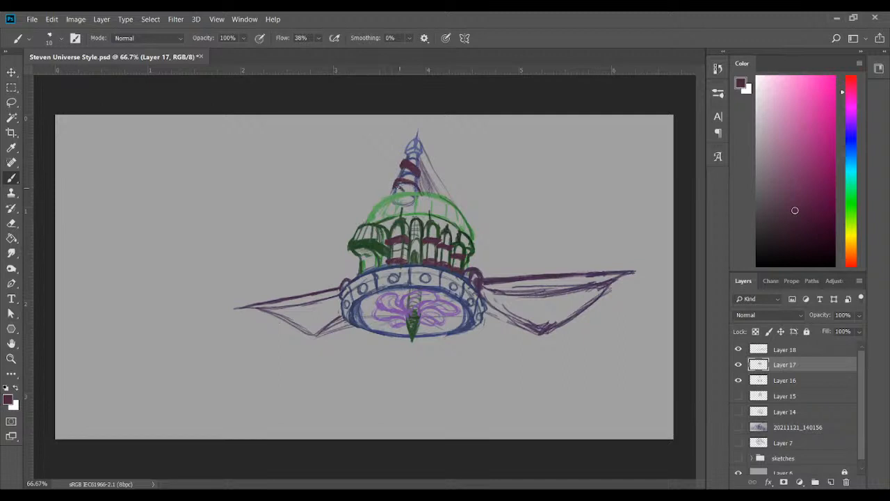
left_click_drag(399, 182, 411, 187)
key("ctrl+z")
key("ctrl+z")
key("ctrl+z")
key("ctrl+z")
left_click_drag(393, 185, 392, 188)
Switch to a 6 px brush and even out the edges of the upper and middle magenta bands on the spire
key("ctrl+minus")
key("ctrl+plus")
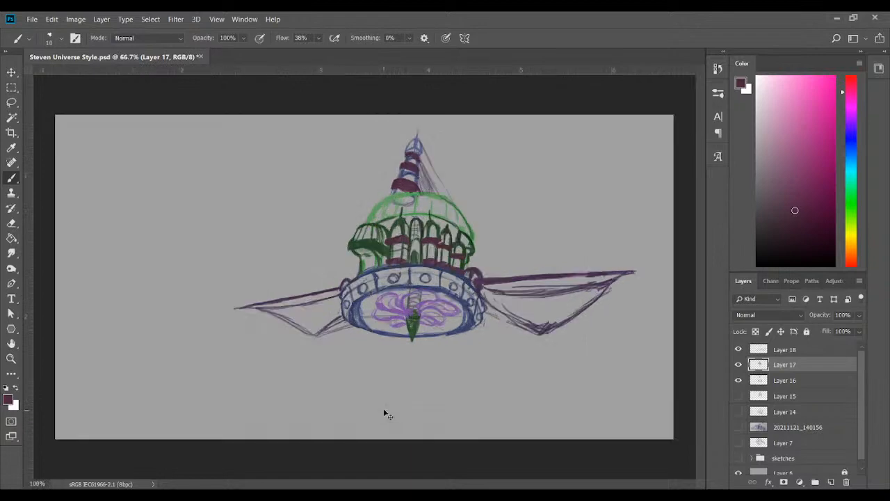
key("ctrl+plus")
key("ctrl+plus")
key("ctrl+plus")
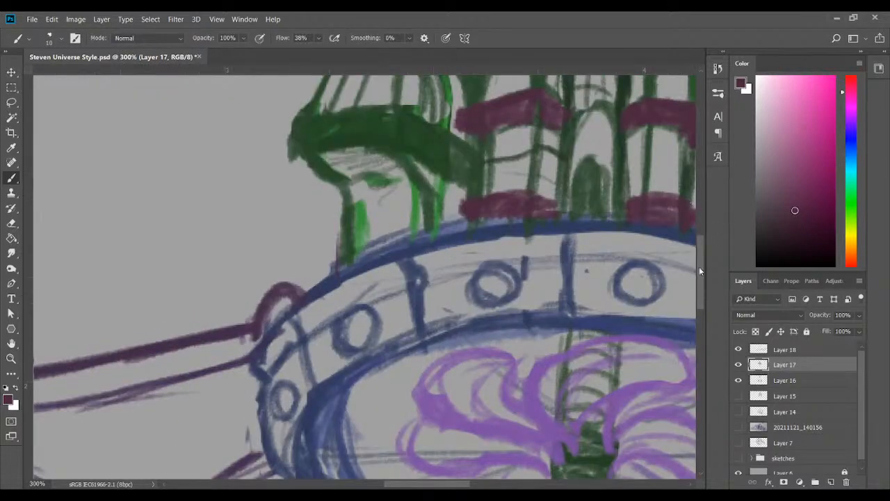
left_click_drag(699, 267, 700, 201)
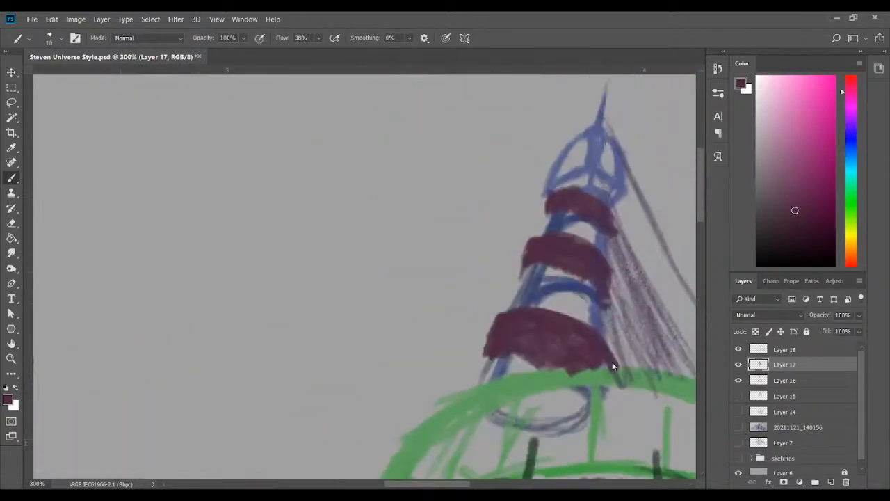
left_click_drag(449, 486, 469, 488)
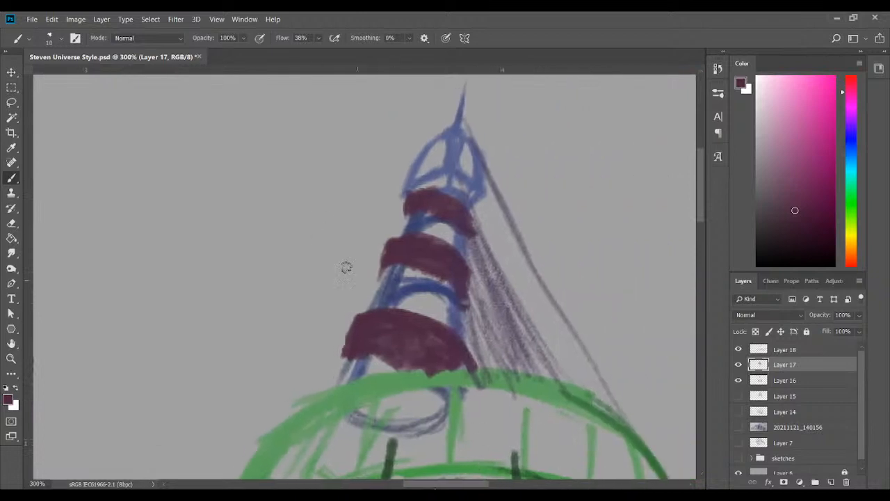
left_click(60, 39)
left_click(68, 77)
mouse_move(386, 253)
left_mouse_down()
mouse_move(381, 263)
mouse_move(388, 244)
left_mouse_up()
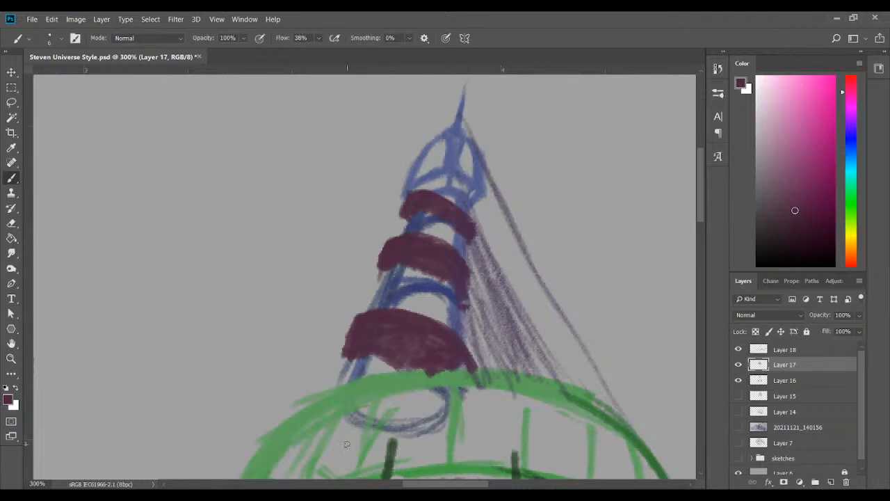
Reshape the lowest spire band by clearing its lower-right end and repainting it with a cleaner curve above the dome
left_click_drag(388, 384, 417, 381)
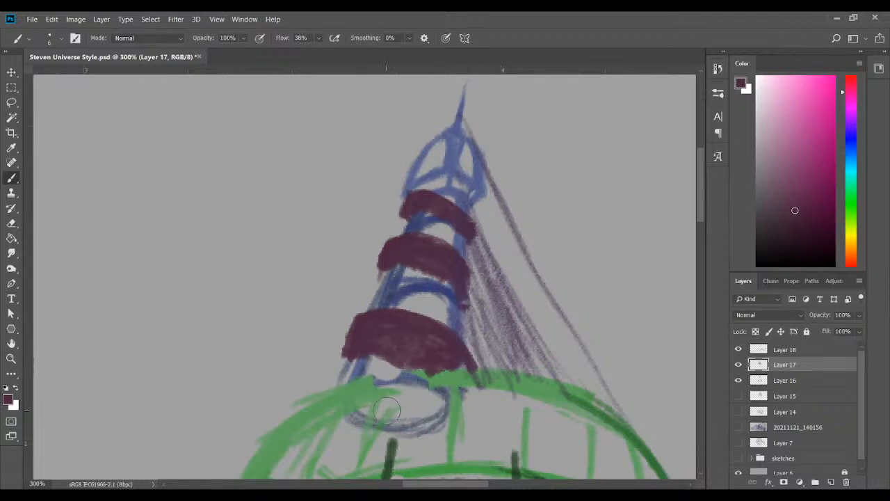
key("ctrl+z")
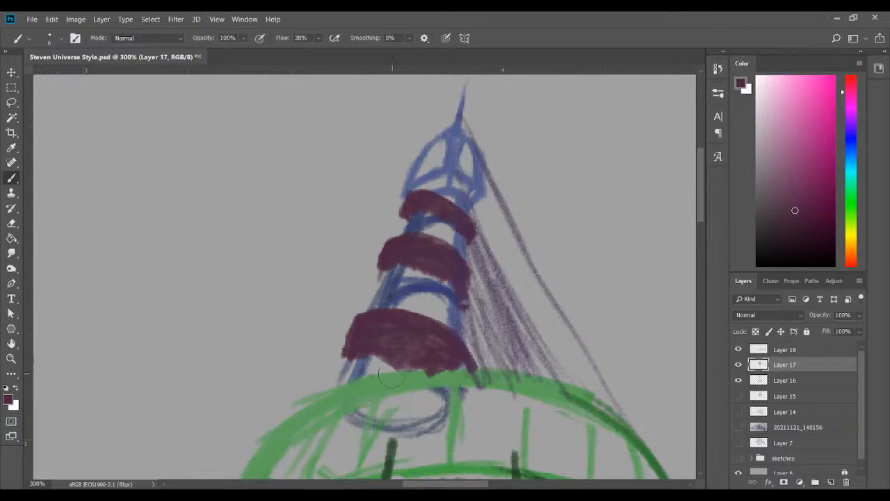
mouse_move(384, 356)
left_mouse_down()
mouse_move(422, 364)
mouse_move(360, 363)
mouse_move(425, 343)
mouse_move(417, 319)
mouse_move(445, 351)
mouse_move(507, 353)
left_mouse_up()
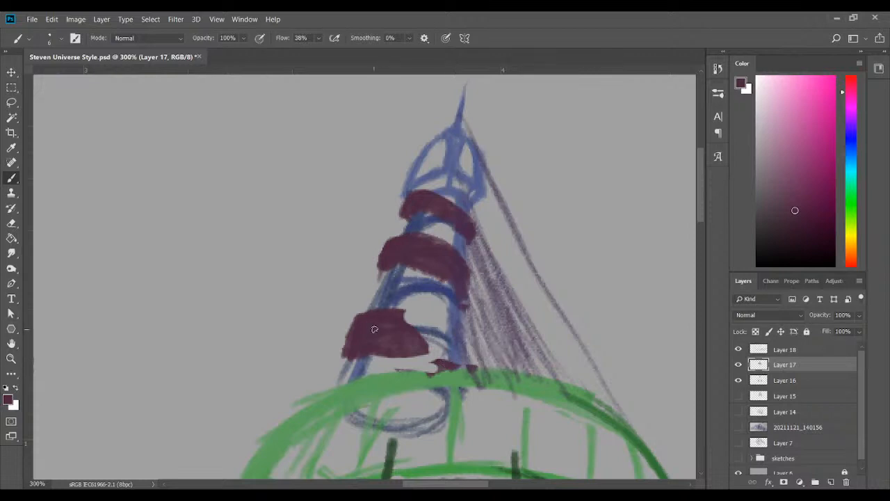
mouse_move(404, 312)
left_mouse_down()
mouse_move(431, 328)
mouse_move(451, 358)
mouse_move(405, 315)
mouse_move(435, 345)
mouse_move(436, 358)
mouse_move(414, 363)
mouse_move(433, 369)
mouse_move(437, 337)
mouse_move(439, 346)
mouse_move(399, 343)
mouse_move(424, 367)
mouse_move(379, 349)
mouse_move(348, 354)
mouse_move(386, 354)
mouse_move(371, 353)
mouse_move(416, 367)
mouse_move(405, 326)
left_mouse_up()
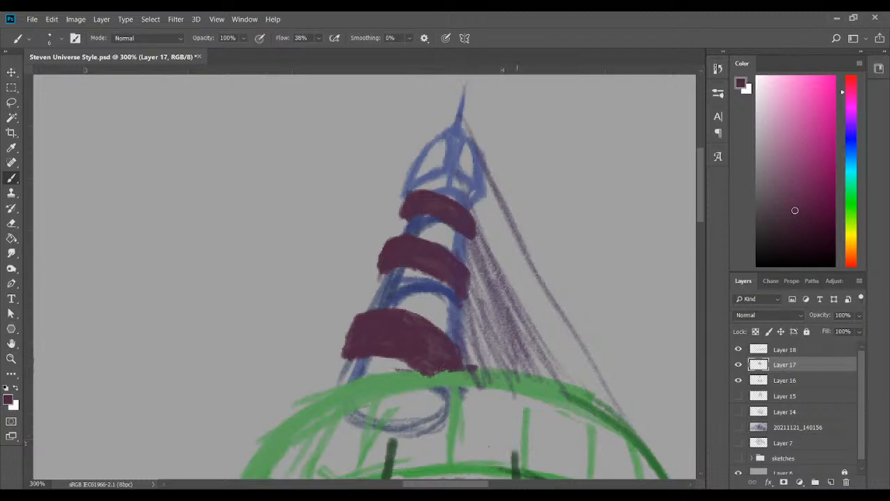
Reduce the eraser to 3 px, save the document and cut a row of small oval openings into the lowest spire band
left_click(12, 223)
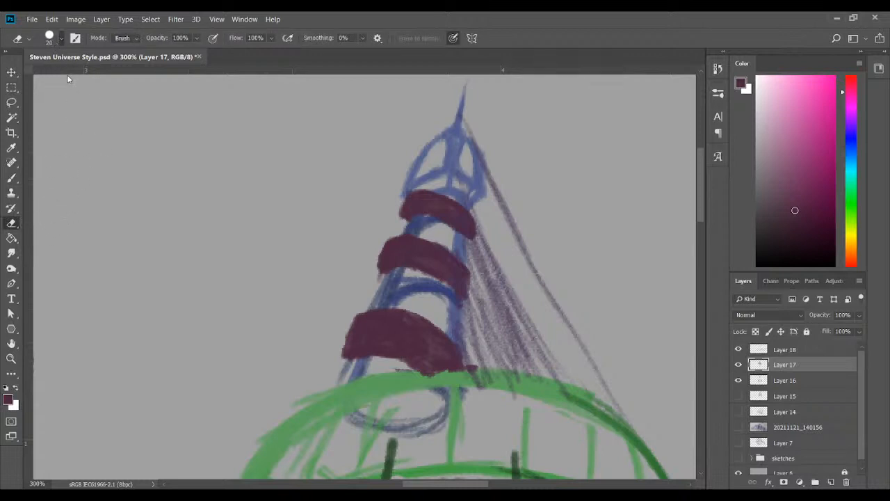
key("bracketleft")
key("bracketleft")
key("bracketleft")
key("bracketleft")
key("bracketleft")
key("ctrl+s")
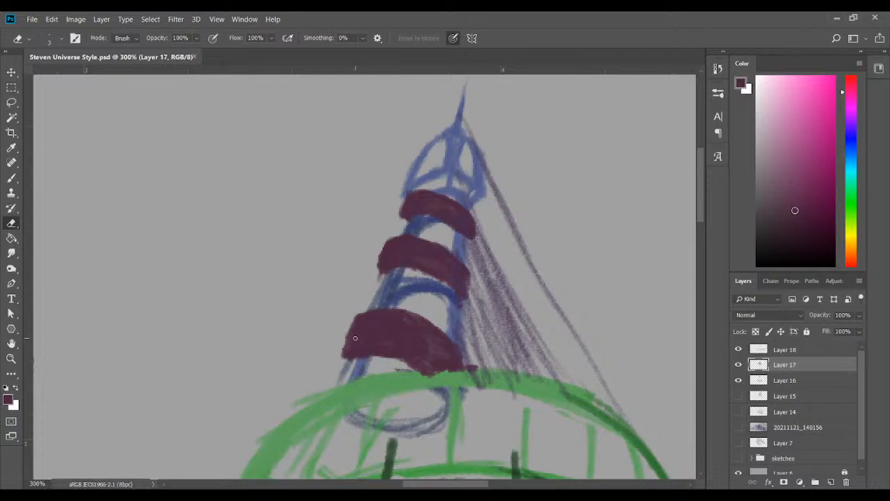
left_click_drag(356, 338, 359, 328)
left_click_drag(378, 333, 384, 333)
left_click_drag(389, 246, 390, 245)
mouse_move(396, 342)
left_mouse_down()
mouse_move(401, 331)
mouse_move(432, 359)
left_mouse_up()
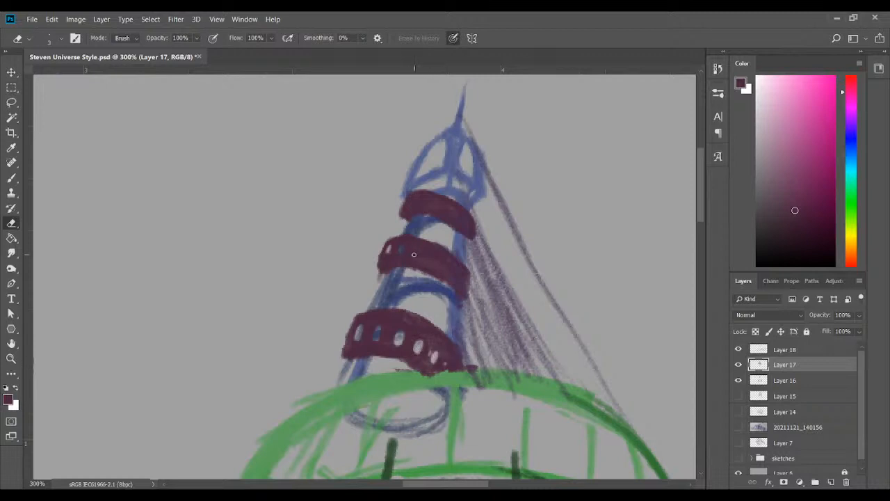
Erase rows of small openings in the middle and top spire bands and trim the upper edge of the lowest band
left_click_drag(416, 254, 445, 264)
left_click_drag(410, 201, 449, 210)
left_click_drag(449, 358, 447, 367)
mouse_move(384, 309)
left_mouse_down()
mouse_move(437, 326)
mouse_move(464, 355)
left_mouse_up()
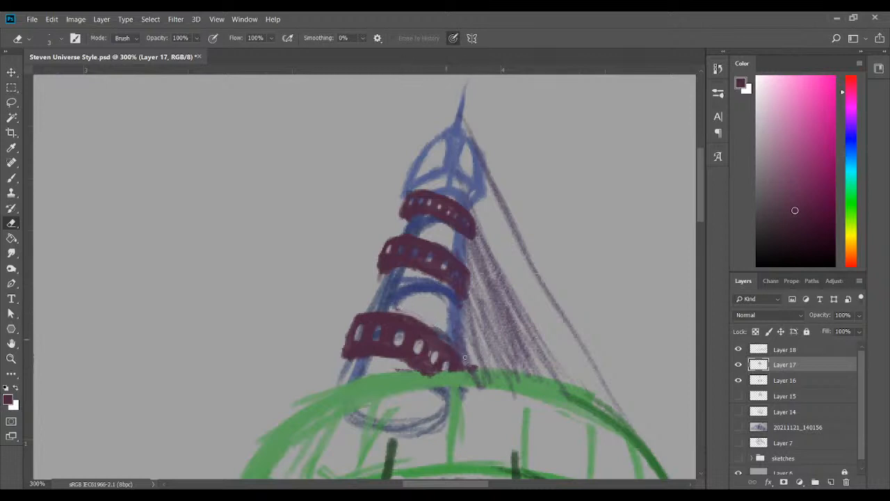
Choose a near-black purple brush colour and shade the lower edges of the three spire bands on Layer 17
left_click(783, 457)
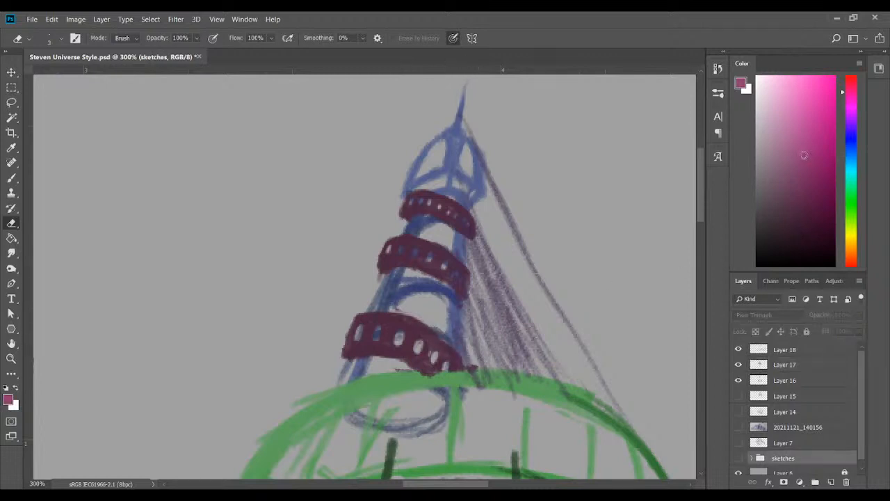
left_click(803, 156)
left_click_drag(803, 155, 798, 248)
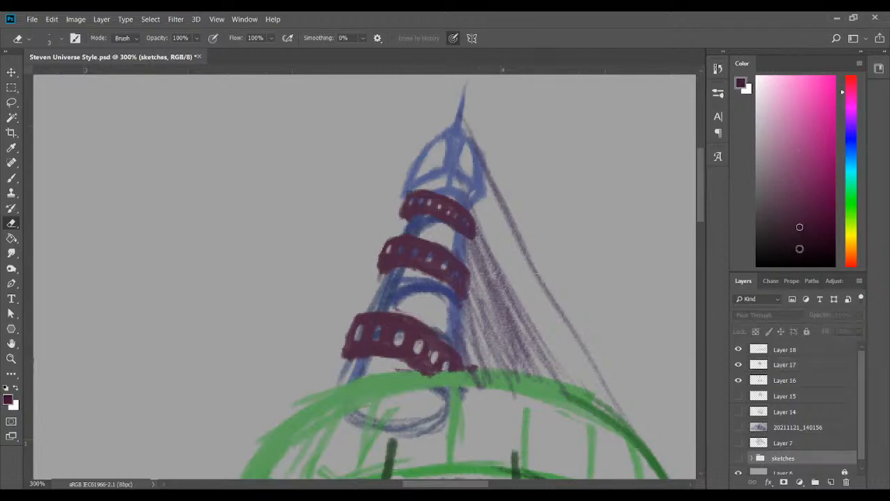
left_click(11, 177)
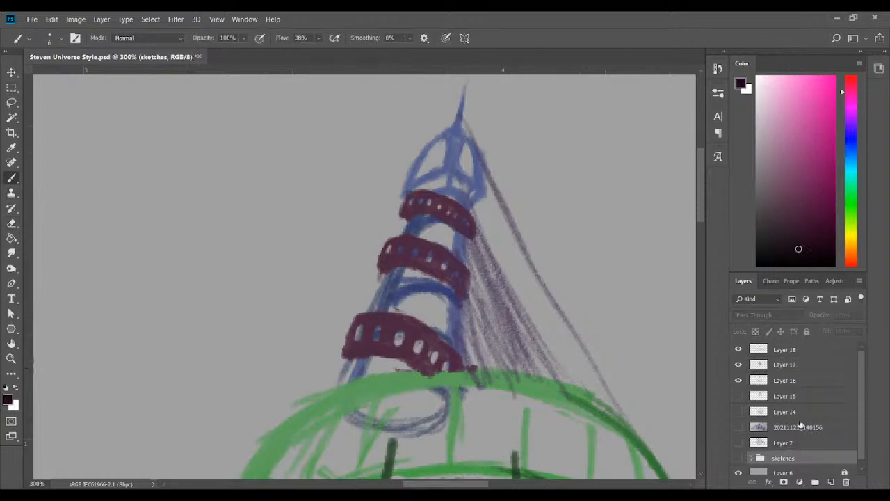
left_click(787, 378)
left_click(738, 365)
left_click(739, 365)
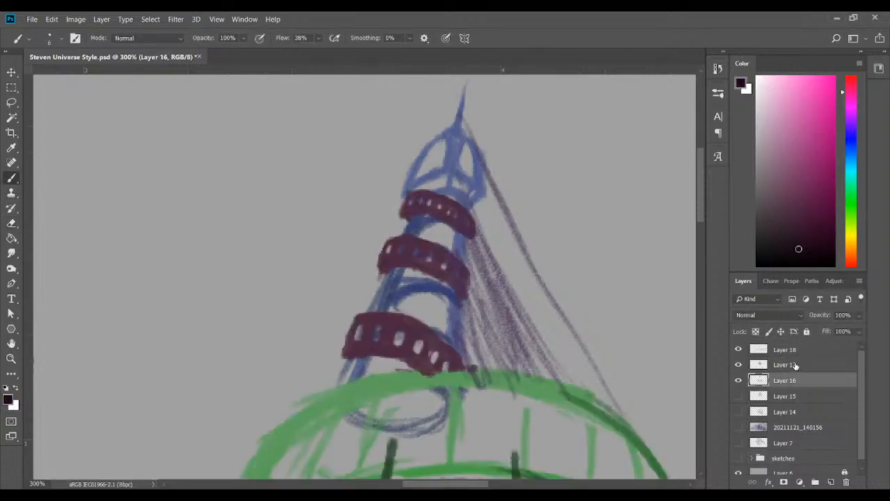
left_click(794, 365)
mouse_move(343, 355)
left_mouse_down()
mouse_move(369, 348)
mouse_move(427, 372)
left_mouse_up()
mouse_move(359, 351)
left_mouse_down()
mouse_move(389, 352)
mouse_move(419, 368)
left_mouse_up()
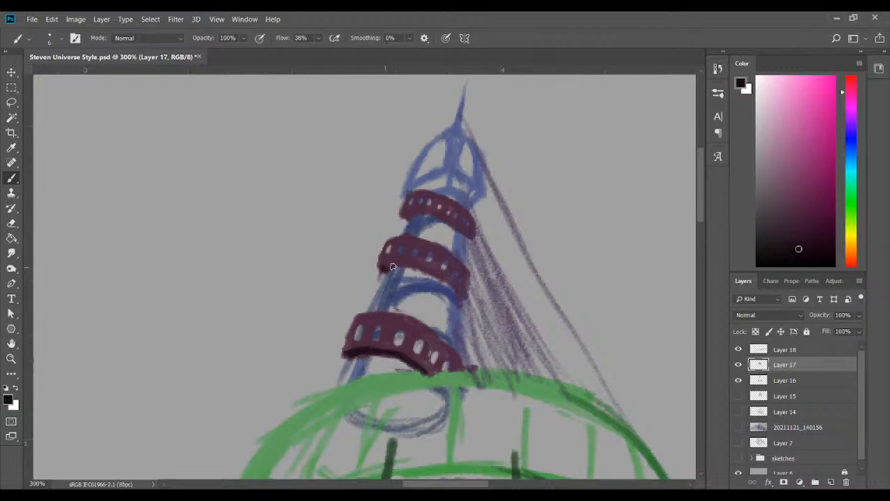
mouse_move(383, 267)
left_mouse_down()
mouse_move(410, 263)
mouse_move(465, 298)
mouse_move(380, 263)
mouse_move(388, 266)
left_mouse_up()
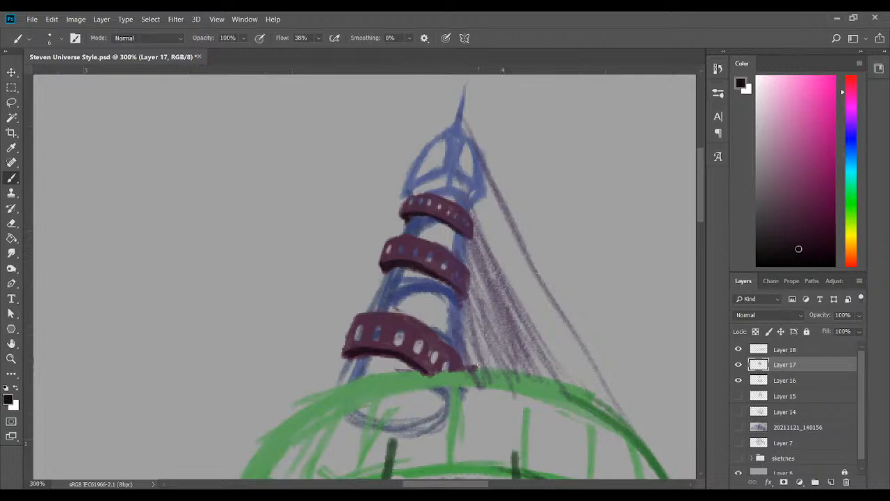
Sample dark magenta from the top spire band, paint over that band's openings and touch up the lowest band's upper edge
left_click(12, 147)
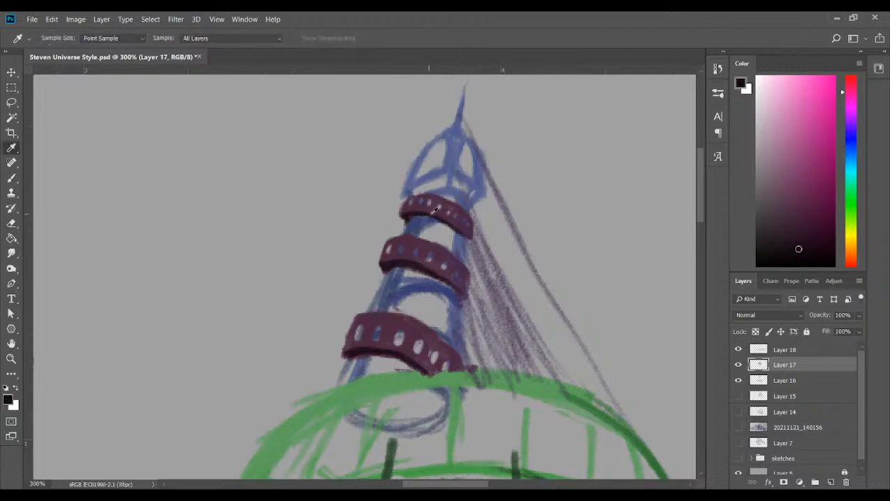
left_click(421, 207)
left_click(11, 177)
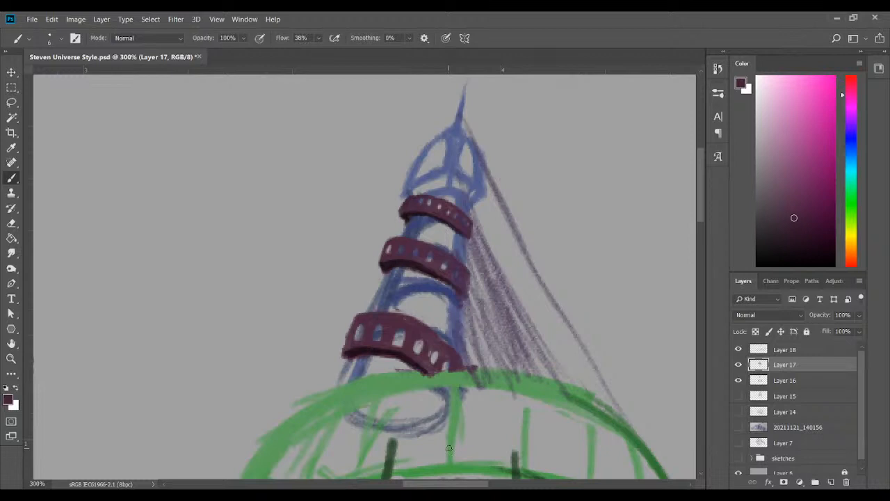
key("i")
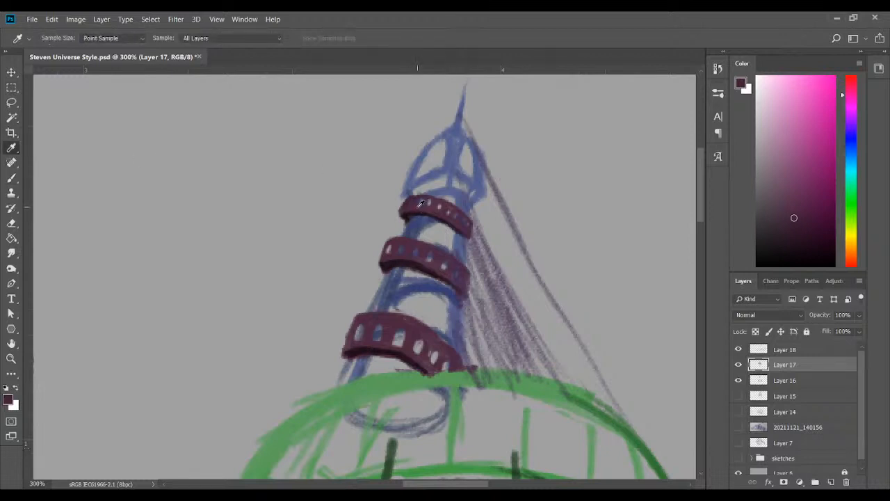
left_click(420, 199)
key("b")
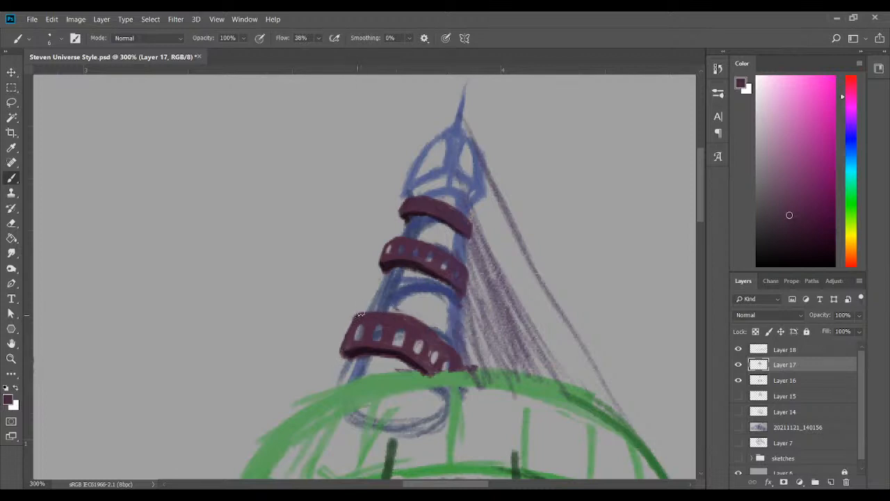
left_click_drag(360, 314, 374, 312)
Erase a fresh row of smaller openings along the top spire band
left_click(11, 222)
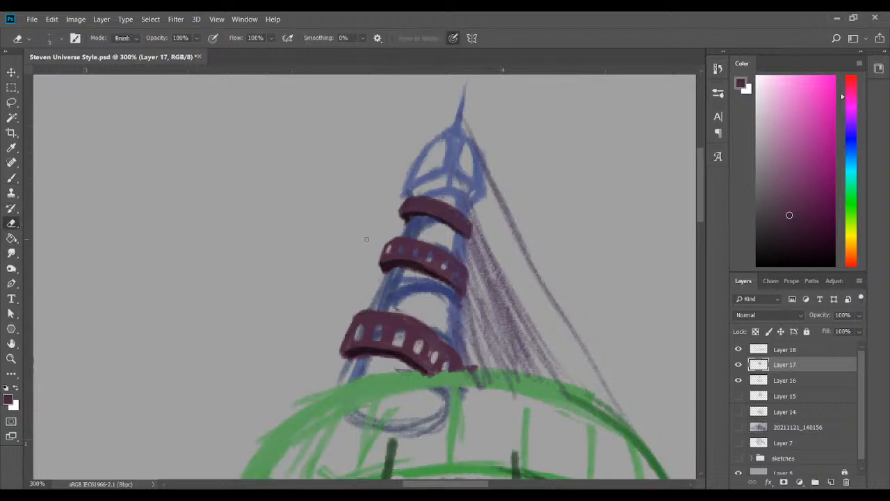
left_click_drag(408, 202, 408, 206)
key("b")
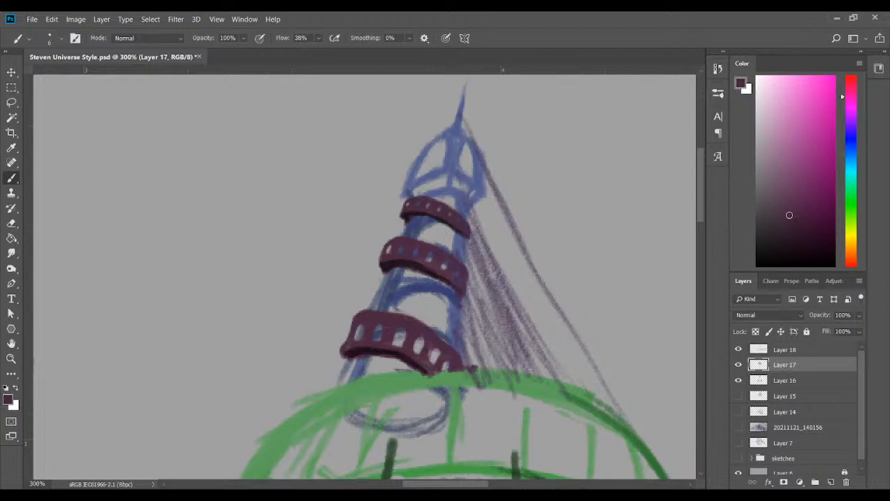
Show the 20211121_140156 reference sketch and add a new layer directly above Layer 15
key("ctrl+minus")
key("ctrl+minus")
key("ctrl+minus")
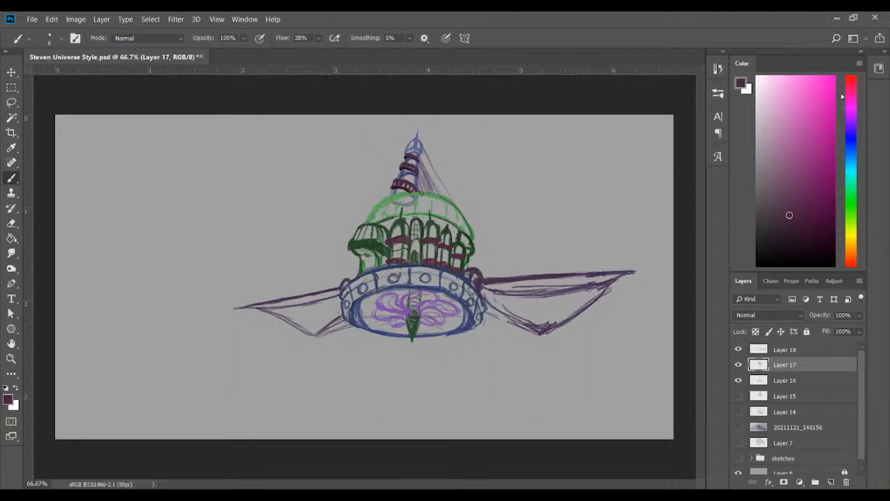
left_click(738, 427)
left_click(738, 428)
left_click(739, 428)
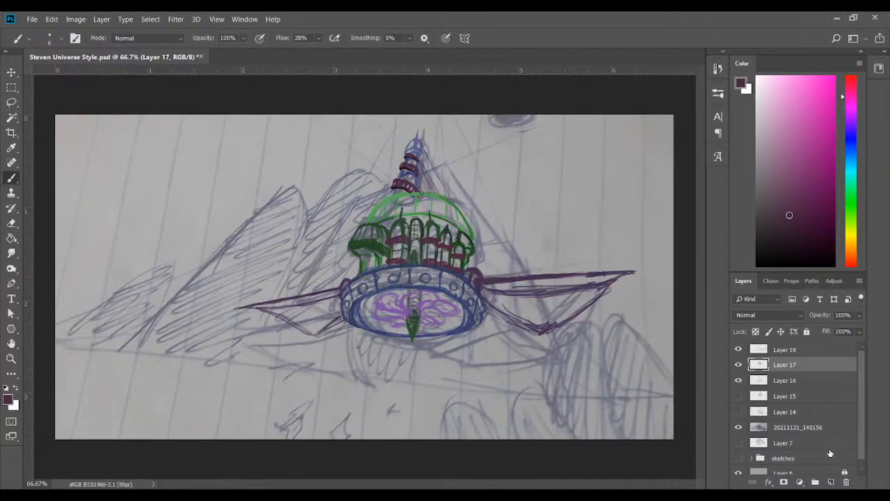
left_click(802, 429)
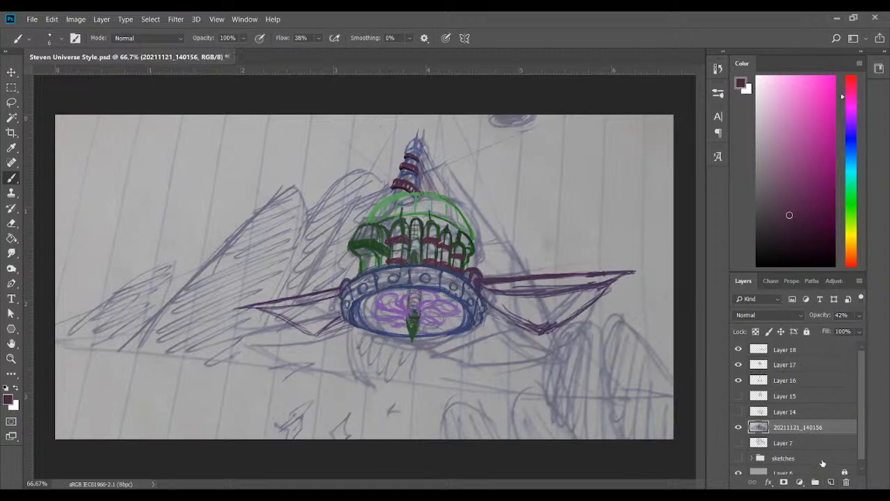
left_click(830, 482)
left_click_drag(805, 430, 803, 394)
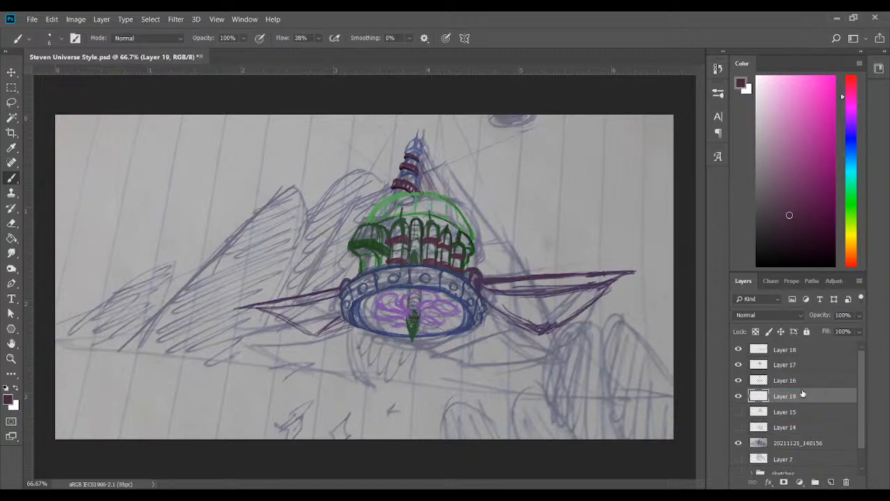
Choose a neutral grey and the 29 px brush and trace the mountain outlines left of the ship on Layer 19
left_click(757, 200)
left_click(100, 93)
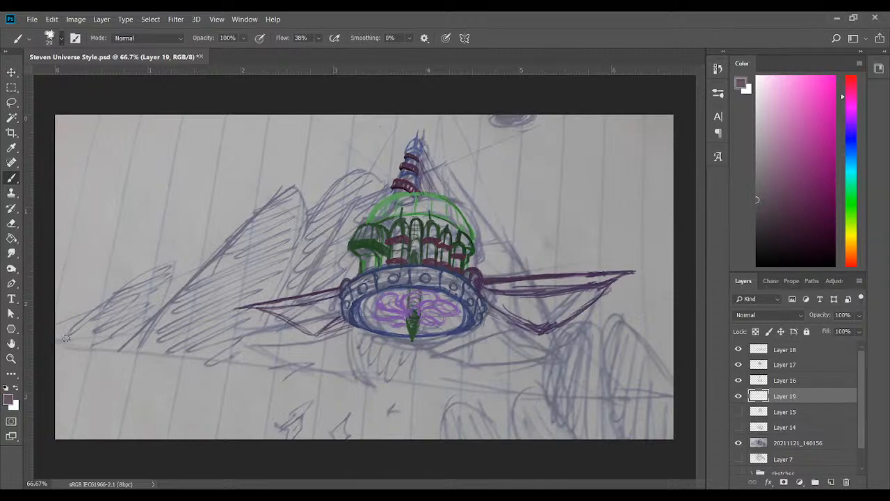
mouse_move(57, 342)
left_mouse_down()
mouse_move(110, 292)
mouse_move(165, 263)
mouse_move(157, 312)
mouse_move(165, 294)
mouse_move(158, 269)
mouse_move(70, 332)
left_mouse_up()
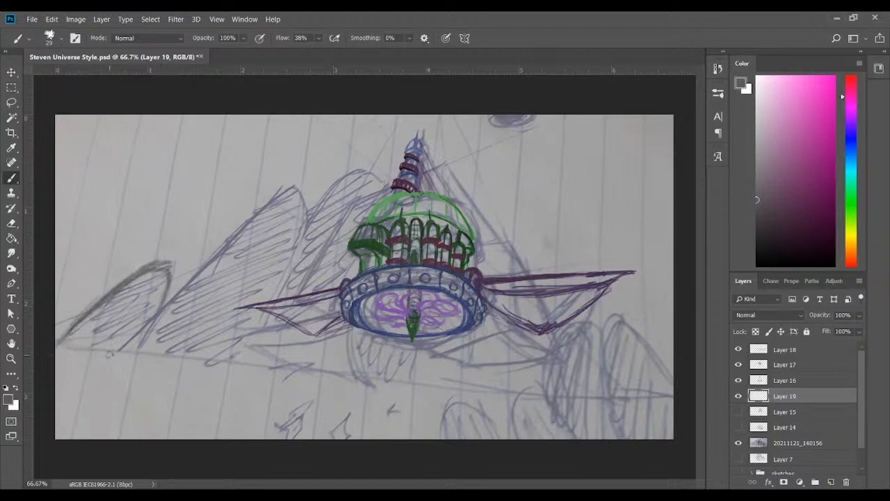
mouse_move(79, 397)
left_mouse_down()
mouse_move(227, 233)
mouse_move(299, 196)
mouse_move(306, 207)
mouse_move(288, 285)
mouse_move(256, 353)
left_mouse_up()
mouse_move(314, 217)
left_mouse_down()
mouse_move(374, 168)
mouse_move(384, 196)
left_mouse_up()
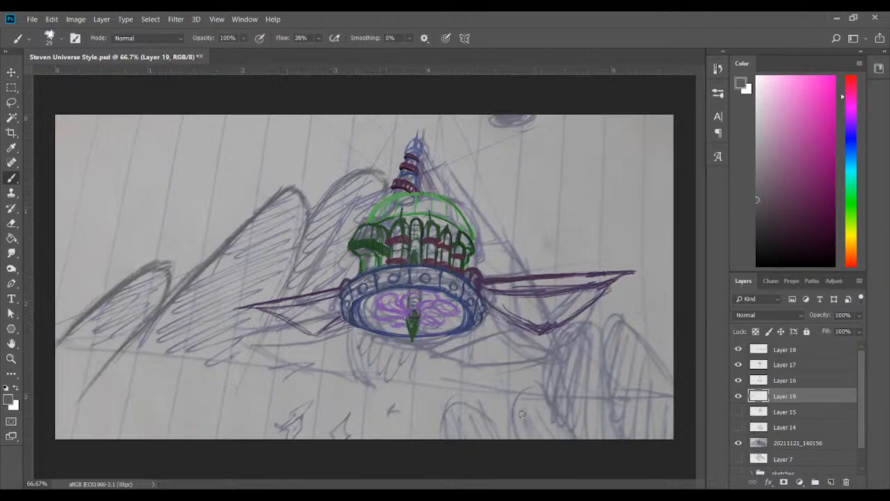
Trace the rounded foreground shapes in the sketch's lower-right corner in grey on Layer 19
left_click_drag(442, 437, 478, 403)
mouse_move(526, 446)
left_mouse_down()
mouse_move(522, 383)
mouse_move(544, 400)
left_mouse_up()
mouse_move(579, 446)
left_mouse_down()
mouse_move(538, 354)
mouse_move(560, 331)
left_mouse_up()
mouse_move(568, 411)
left_mouse_down()
mouse_move(574, 334)
mouse_move(631, 429)
left_mouse_up()
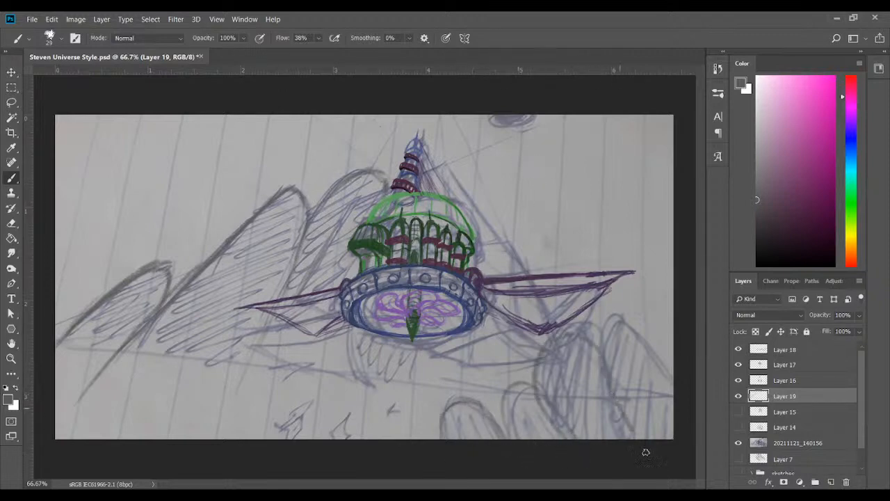
mouse_move(599, 340)
left_mouse_down()
mouse_move(607, 391)
mouse_move(667, 300)
mouse_move(590, 363)
left_mouse_up()
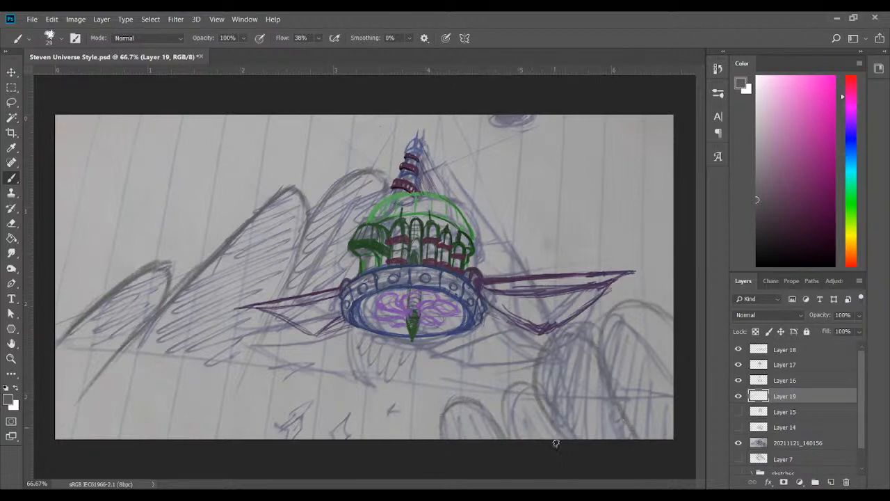
mouse_move(511, 394)
left_mouse_down()
mouse_move(507, 446)
mouse_move(505, 392)
left_mouse_up()
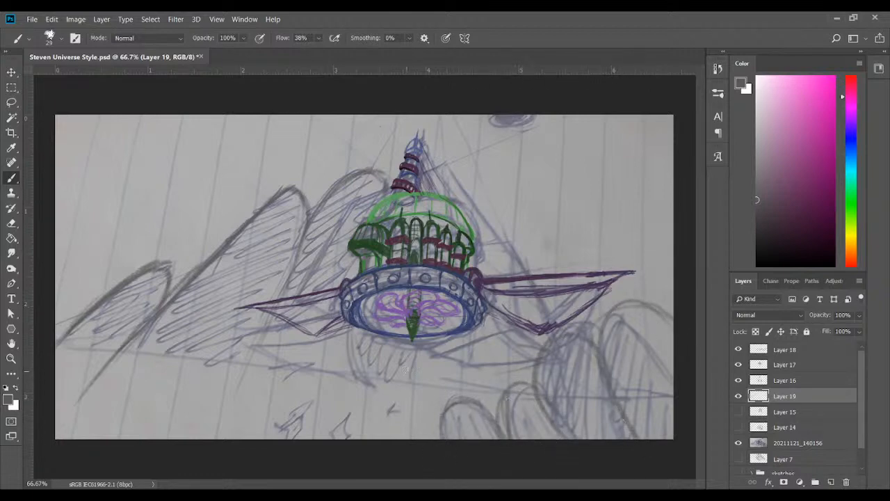
Trace the low rounded shapes along the bottom of the sketch and the small curve at its right edge in grey on Layer 19
mouse_move(214, 405)
left_mouse_down()
mouse_move(254, 396)
mouse_move(279, 413)
mouse_move(300, 400)
left_mouse_up()
mouse_move(209, 381)
left_mouse_down()
mouse_move(143, 415)
mouse_move(94, 374)
mouse_move(58, 399)
left_mouse_up()
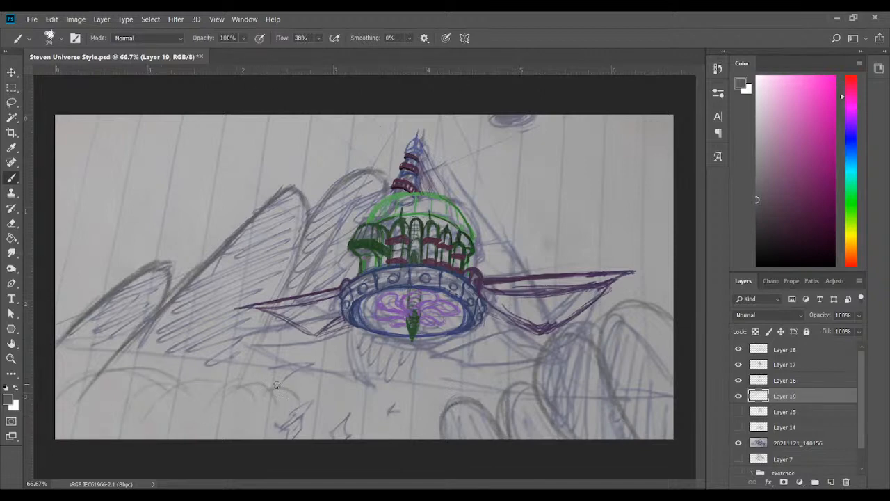
mouse_move(301, 390)
left_mouse_down()
mouse_move(365, 391)
mouse_move(407, 417)
left_mouse_up()
left_click_drag(425, 395, 439, 398)
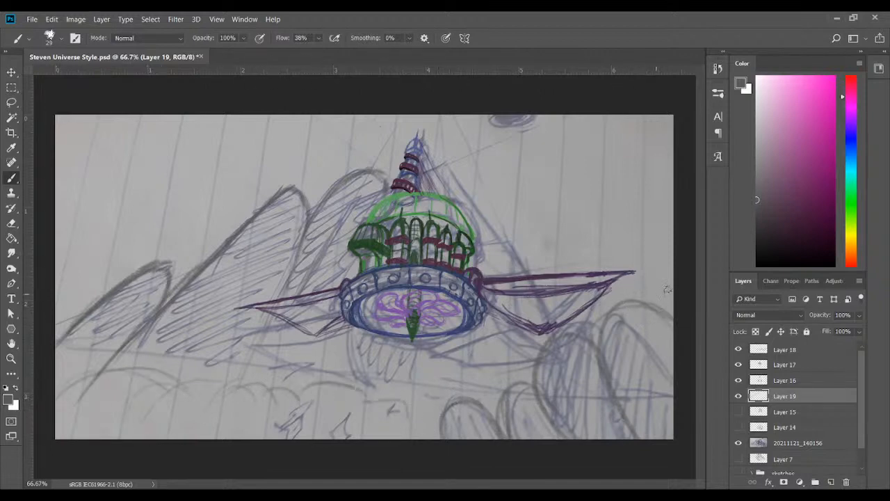
left_click_drag(655, 307, 672, 293)
Draw tall rounded peaks behind the ship in the upper-right background and a small mound at the far-left edge on Layer 19
left_click_drag(463, 125, 443, 182)
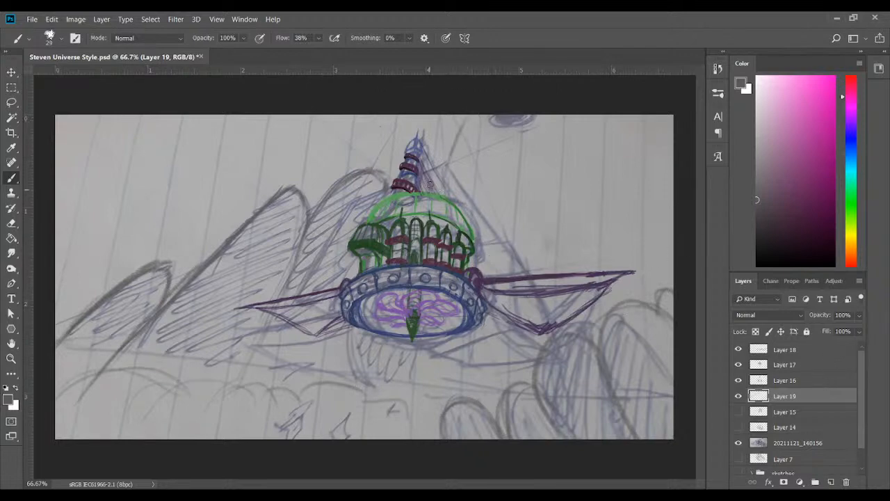
mouse_move(477, 123)
left_mouse_down()
mouse_move(445, 173)
mouse_move(481, 177)
left_mouse_up()
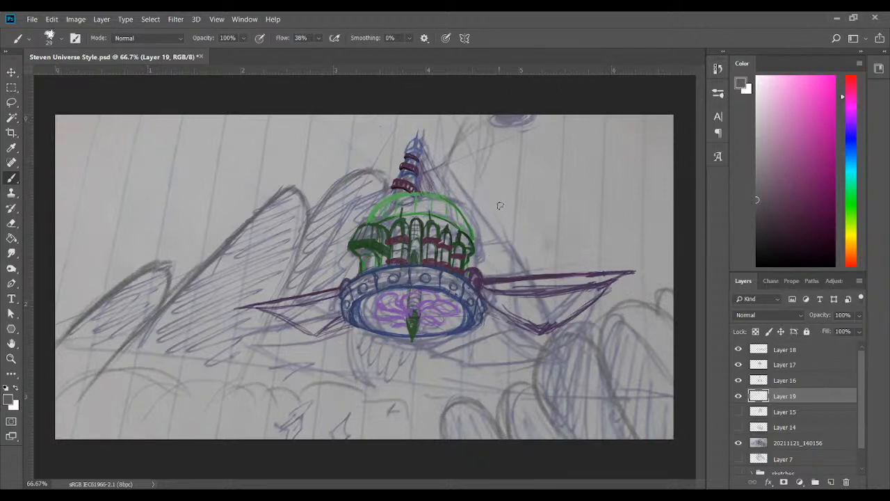
mouse_move(546, 126)
left_mouse_down()
mouse_move(523, 230)
mouse_move(550, 116)
left_mouse_up()
mouse_move(490, 118)
left_mouse_down()
mouse_move(445, 158)
mouse_move(471, 117)
left_mouse_up()
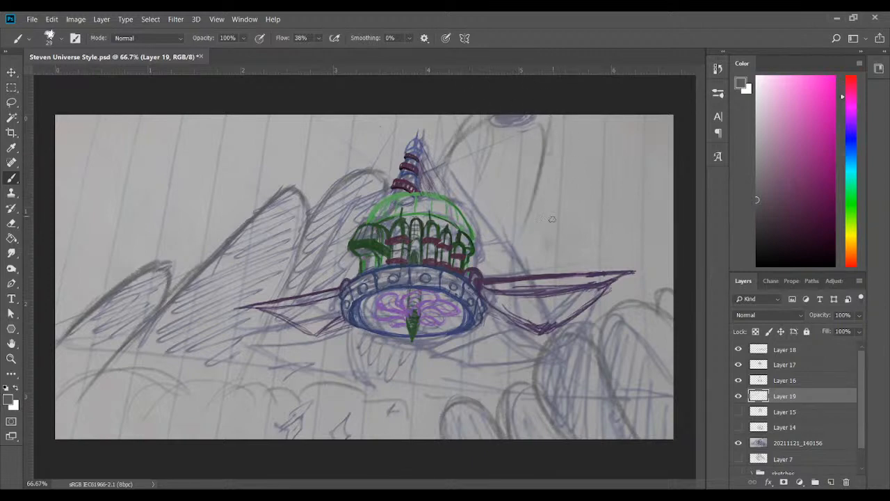
left_click_drag(547, 189, 585, 115)
left_click_drag(662, 158, 654, 194)
left_click_drag(545, 179, 527, 228)
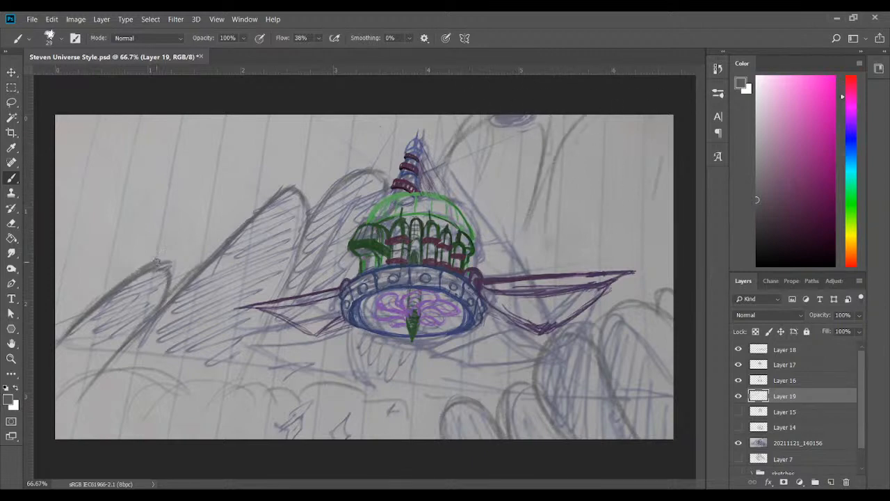
left_click_drag(64, 285, 97, 278)
Compare the traced landscape with and without the 20211121_140156 reference sketch and leave the sketch hidden
left_click(738, 442)
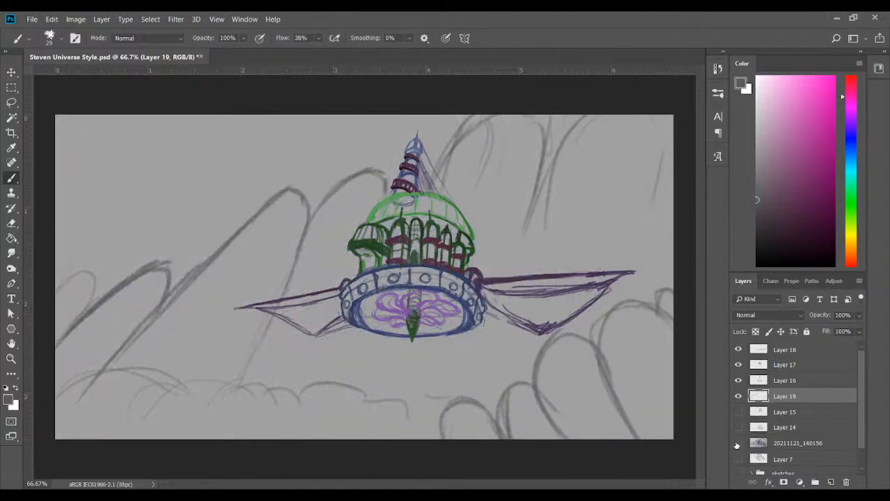
left_click(736, 443)
left_click(734, 443)
left_click(737, 443)
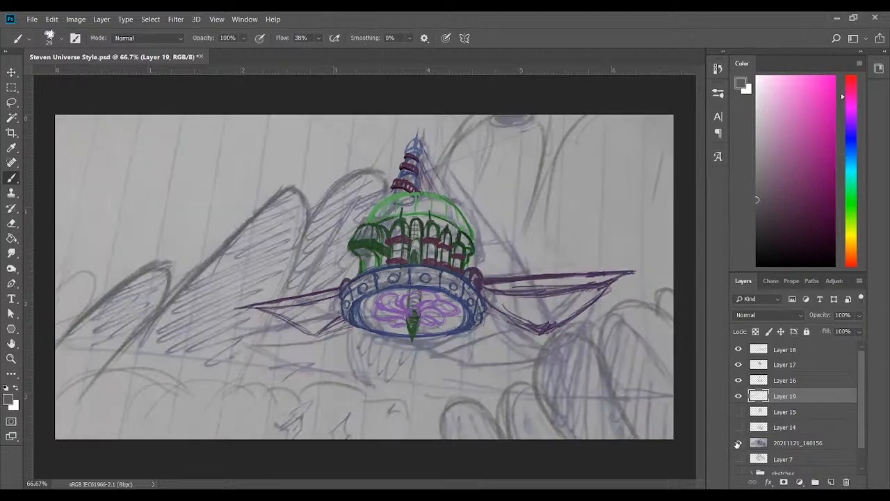
left_click(738, 443)
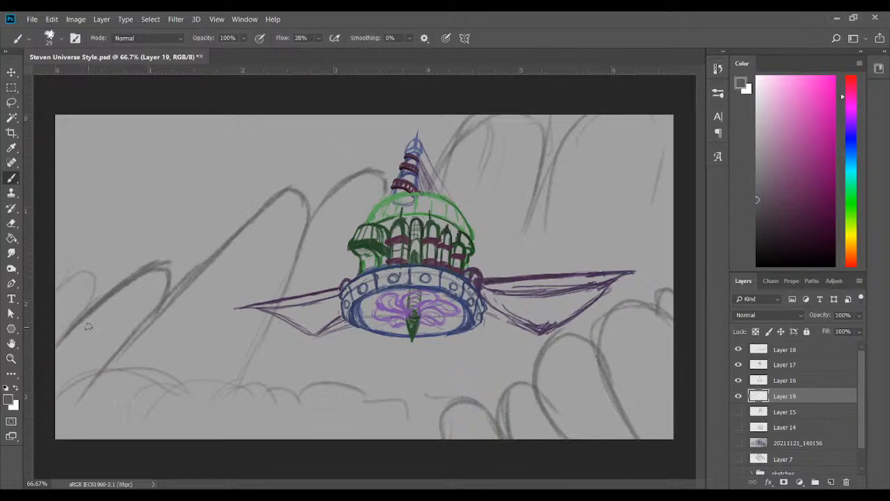
Shade the background mountains on Layer 19 with diagonal grey hatching and compare the drawing with and without that layer
left_click_drag(58, 345, 130, 286)
mouse_move(58, 363)
left_mouse_down()
mouse_move(126, 306)
mouse_move(120, 320)
left_mouse_up()
mouse_move(59, 381)
left_mouse_down()
mouse_move(114, 347)
mouse_move(155, 299)
left_mouse_up()
mouse_move(114, 326)
left_mouse_down()
mouse_move(127, 307)
mouse_move(149, 280)
left_mouse_up()
left_click_drag(57, 322, 76, 300)
left_click_drag(104, 366, 169, 300)
mouse_move(128, 362)
left_mouse_down()
mouse_move(205, 286)
mouse_move(197, 308)
left_mouse_up()
left_click_drag(164, 358, 217, 320)
mouse_move(199, 360)
left_mouse_down()
mouse_move(247, 338)
mouse_move(219, 372)
mouse_move(176, 366)
mouse_move(195, 294)
mouse_move(210, 303)
mouse_move(289, 232)
left_mouse_up()
left_click_drag(267, 290, 340, 199)
left_click_drag(300, 242, 329, 218)
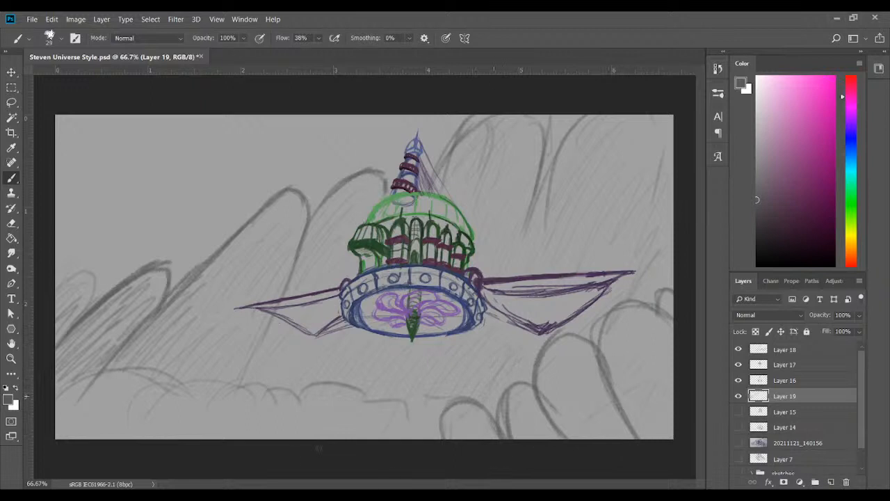
left_click(739, 396)
left_click(739, 396)
left_click(786, 351)
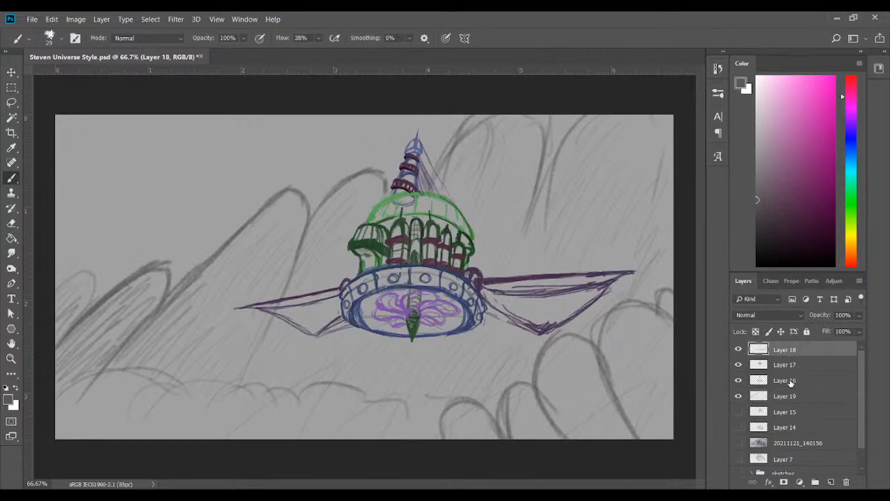
left_click(785, 381, "shift")
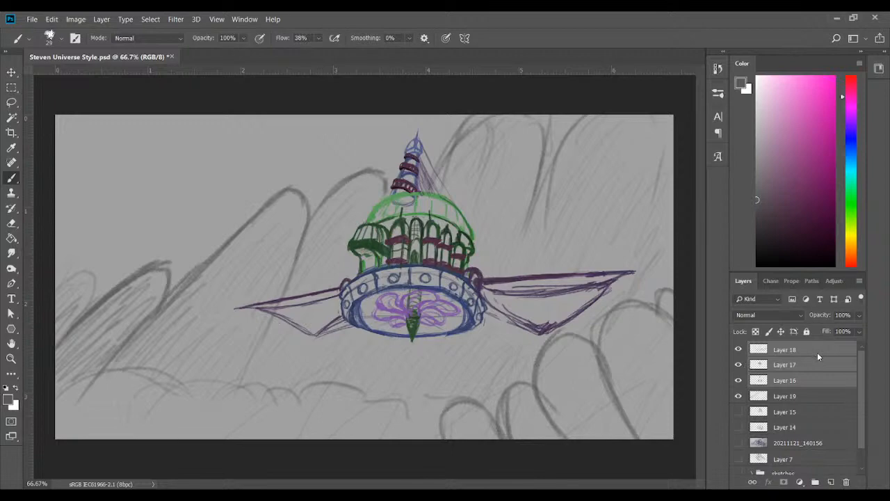
key("ctrl+alt+g")
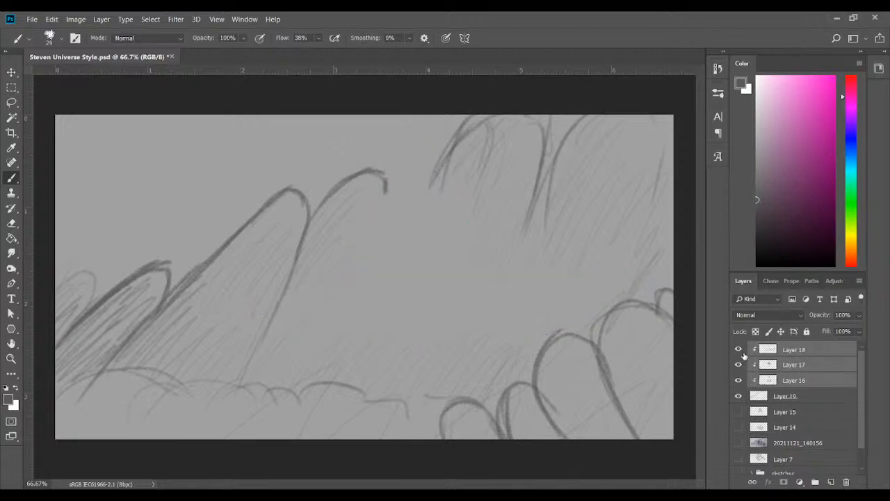
key("ctrl+alt+g")
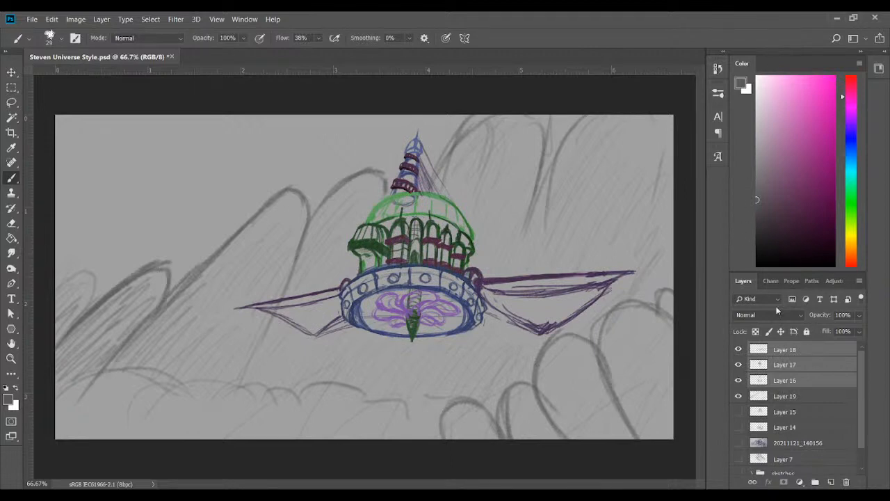
key("ctrl+e")
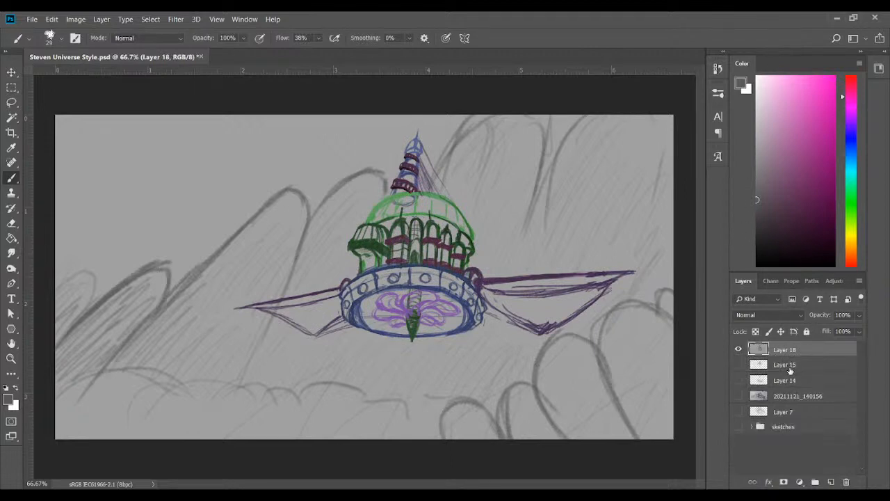
key("ctrl+z")
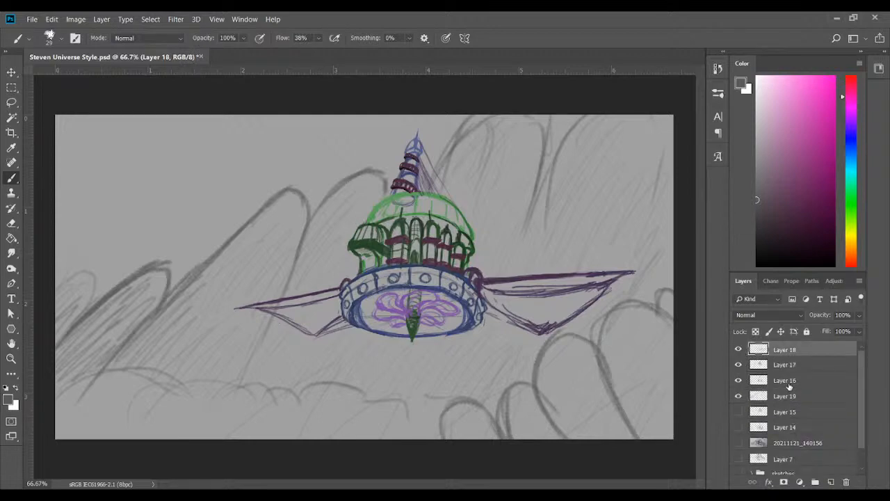
Merge the ship layers, Layer 16 through Layer 18, into one layer and check its contents by toggling its visibility
left_click(789, 386, "shift")
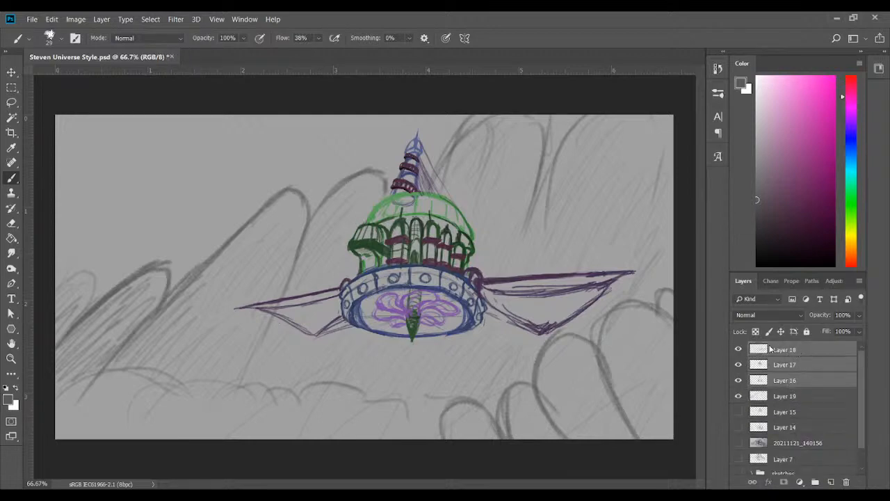
key("ctrl+e")
left_click(738, 350)
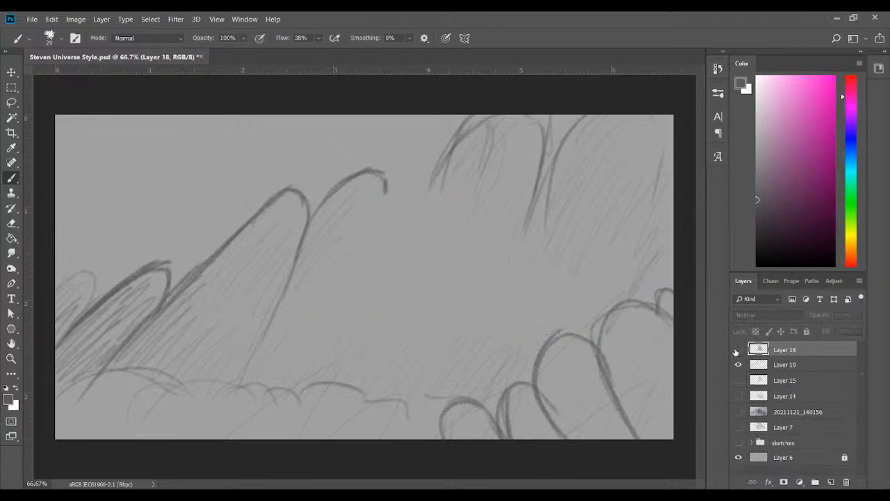
left_click(737, 350)
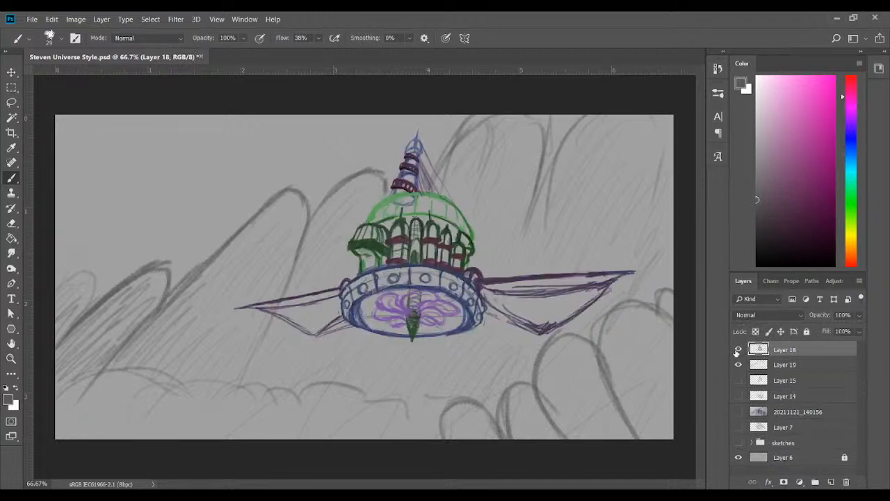
left_click(790, 369, "shift")
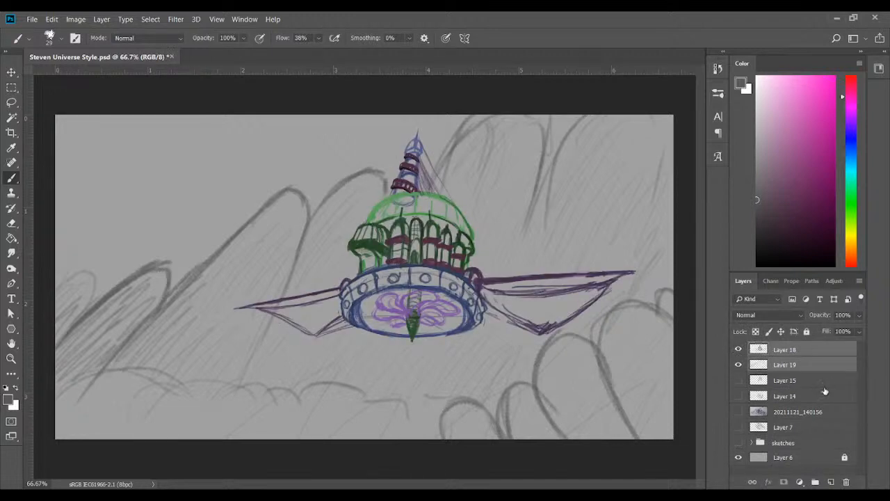
key("ctrl+t")
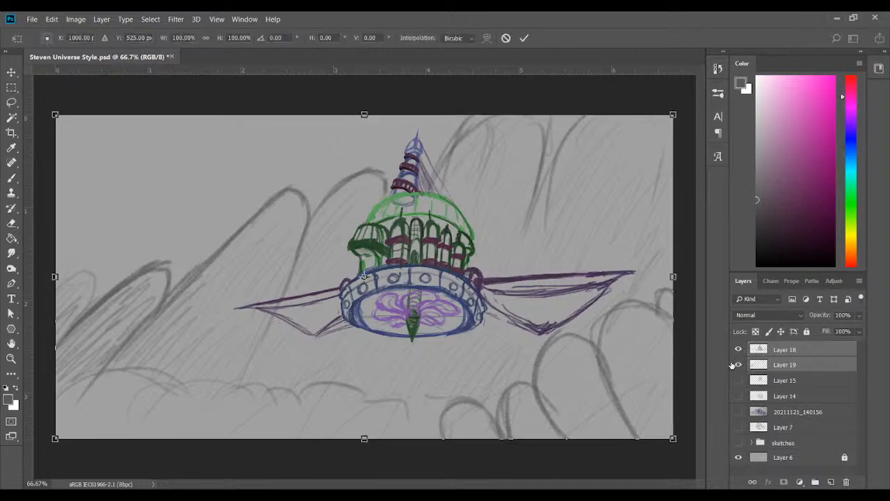
key("ctrl+minus")
key("ctrl+minus")
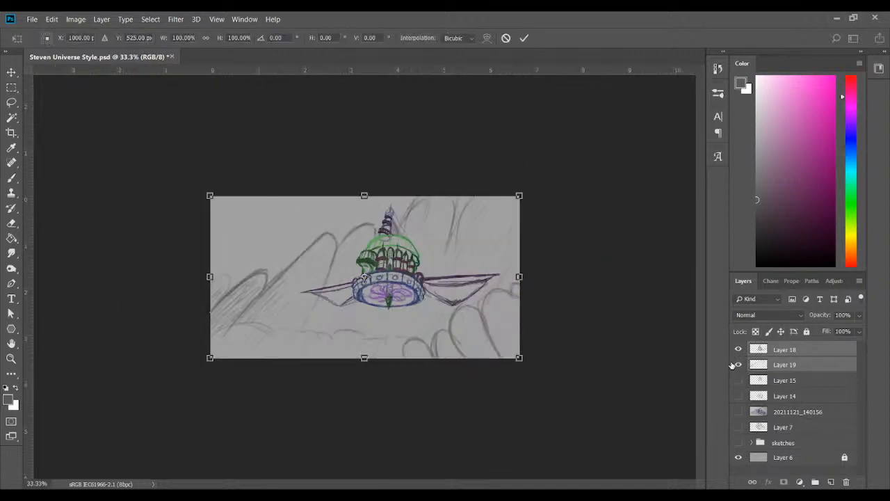
left_click_drag(210, 359, 169, 398)
left_click_drag(374, 296, 402, 292)
left_click_drag(562, 387, 550, 406)
left_click_drag(479, 318, 466, 320)
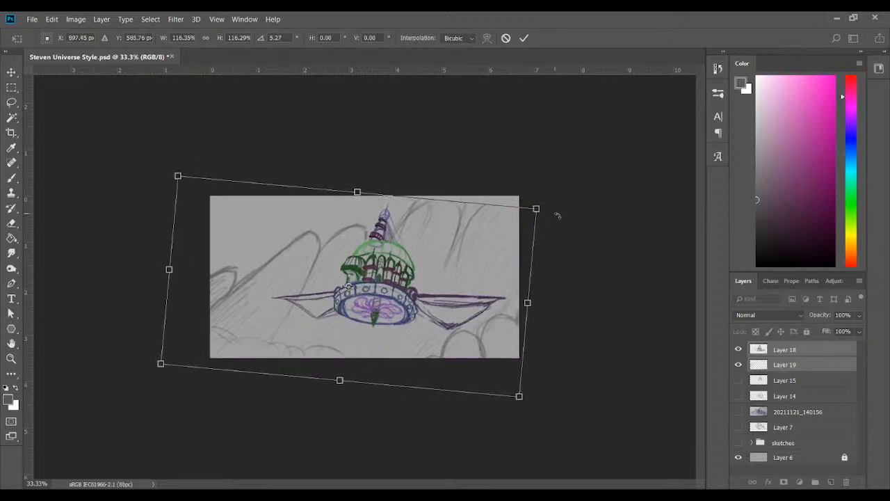
left_click_drag(559, 213, 563, 223)
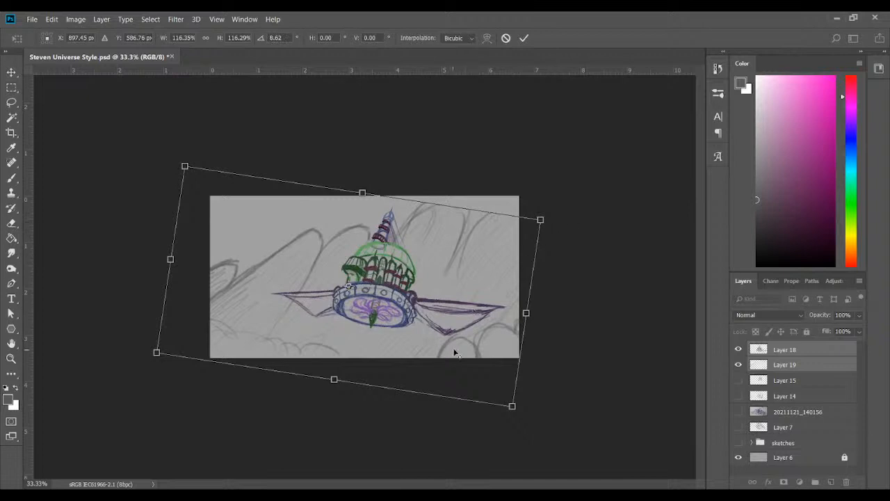
left_click(504, 38)
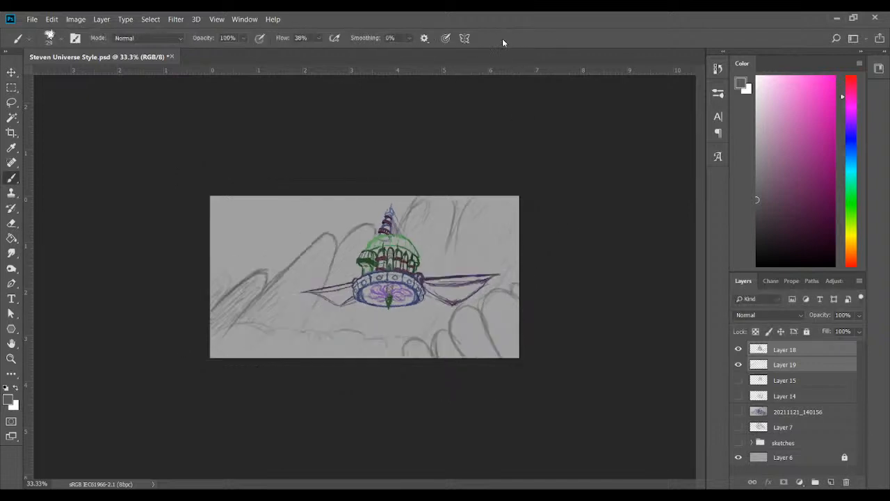
Transform the ship on Layer 18 to about 120% scale with an 8.18° clockwise tilt, centred near X 1240 px, Y 437 px
left_click(806, 350)
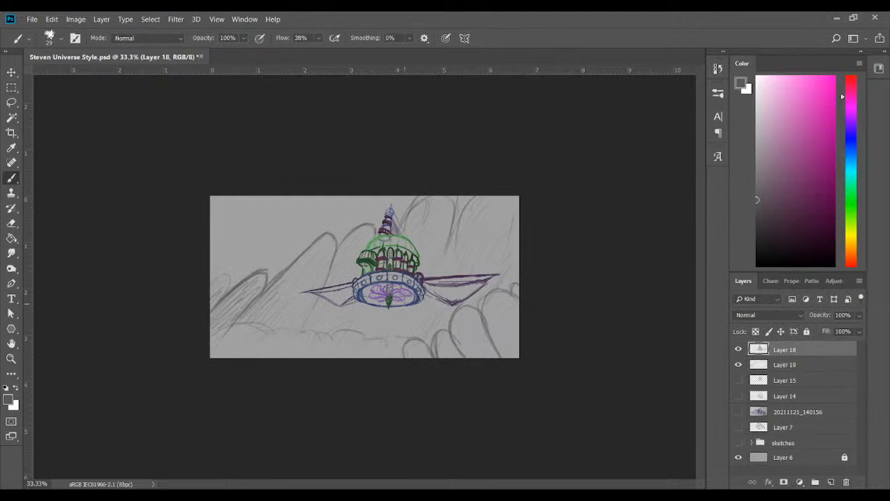
key("ctrl+t")
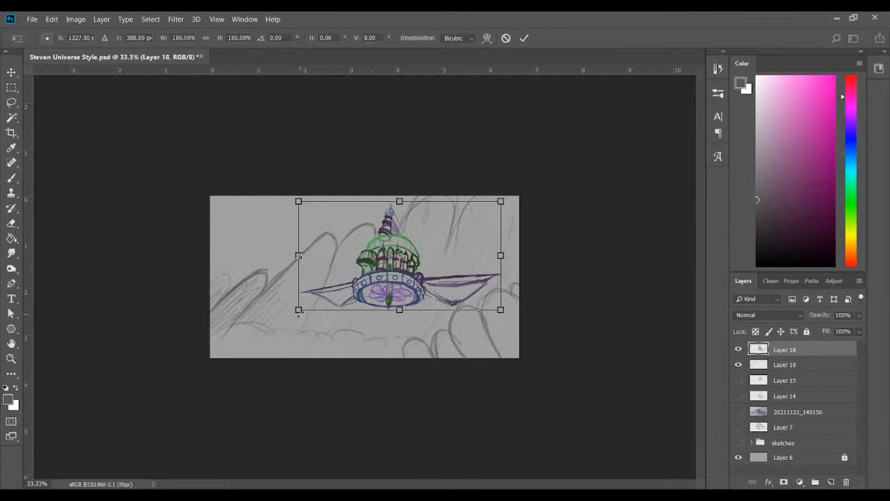
left_click_drag(298, 309, 267, 326)
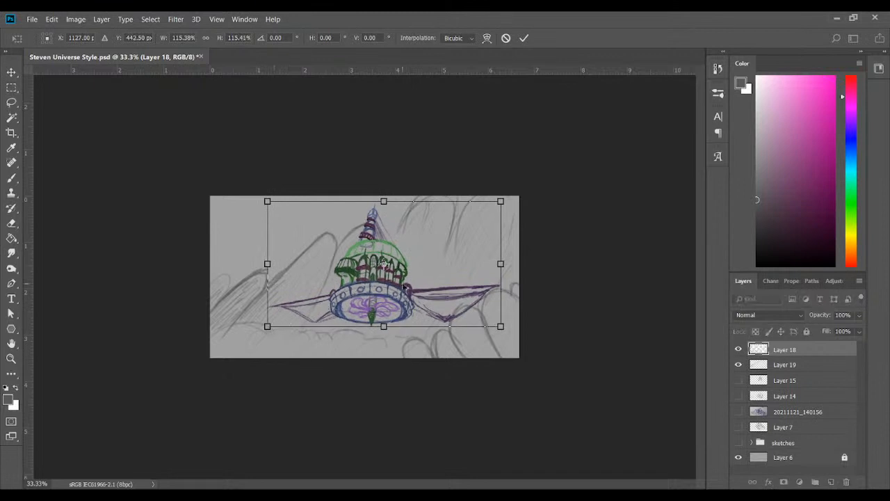
left_click_drag(527, 207, 526, 213)
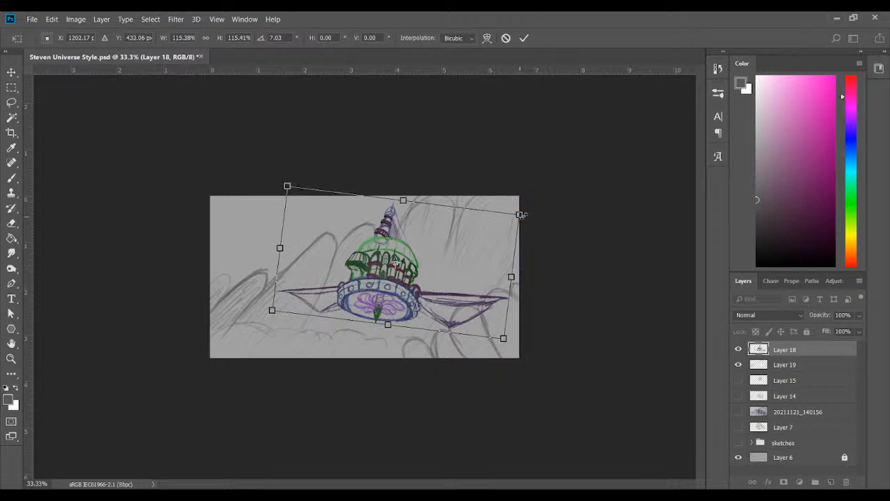
left_click_drag(519, 215, 528, 211)
mouse_move(408, 298)
left_mouse_down()
mouse_move(397, 297)
mouse_move(404, 301)
left_mouse_up()
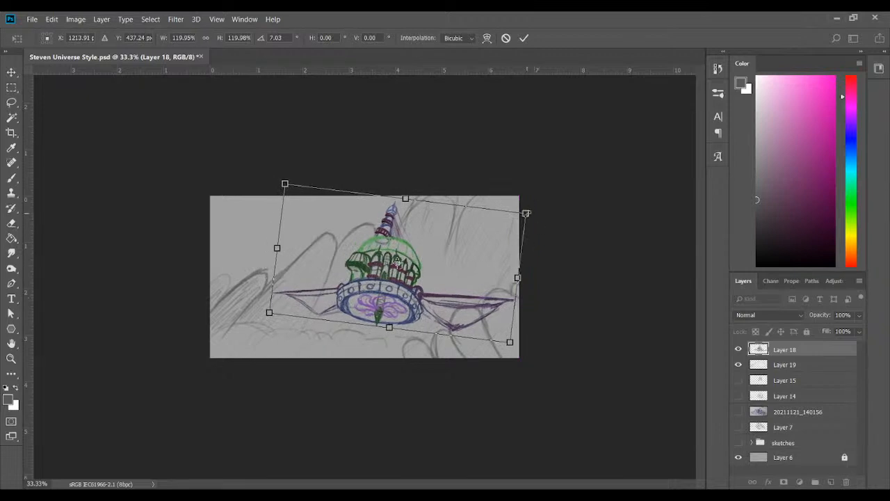
left_click_drag(546, 256, 546, 259)
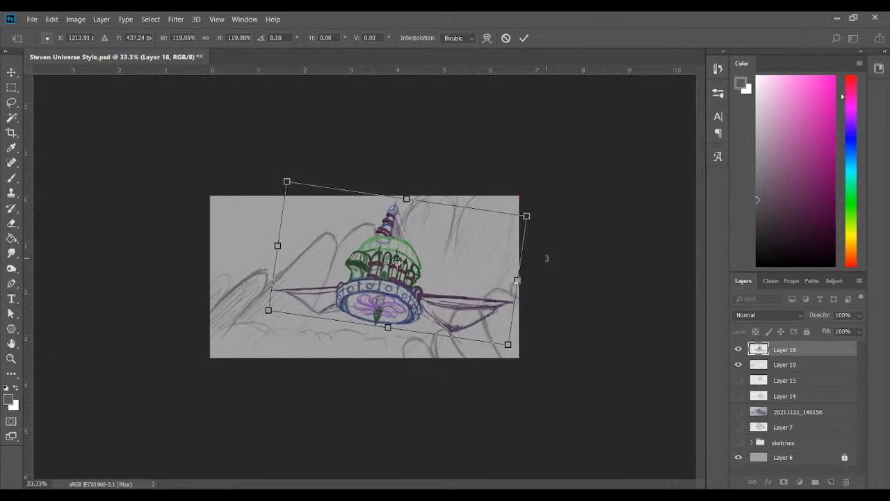
left_click_drag(408, 279, 412, 279)
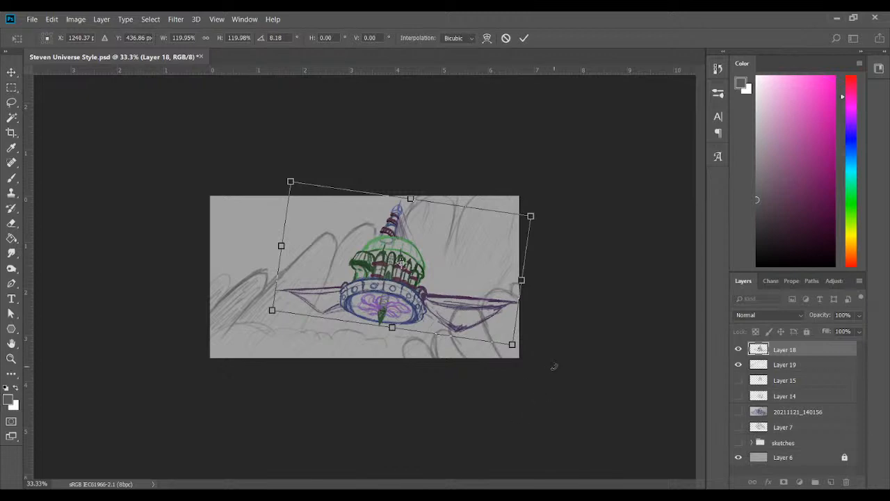
left_click(523, 37)
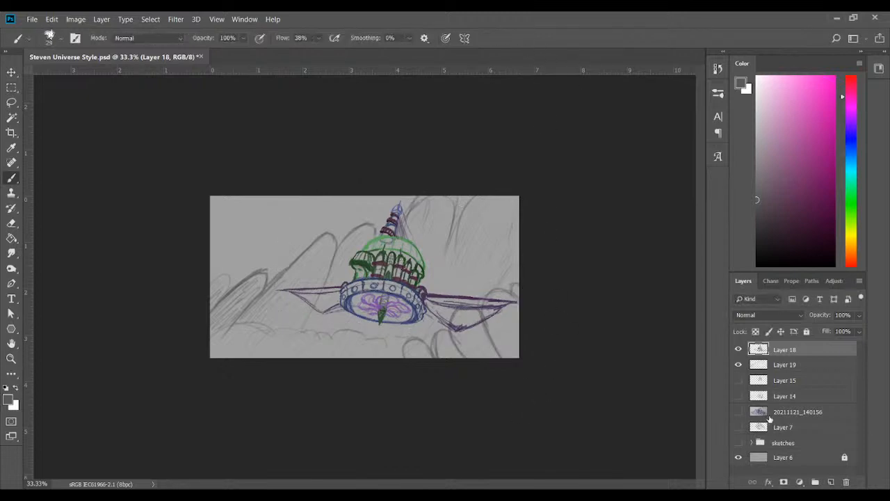
Hide and delete Layer 19 with the traced background landscape
left_click(738, 364)
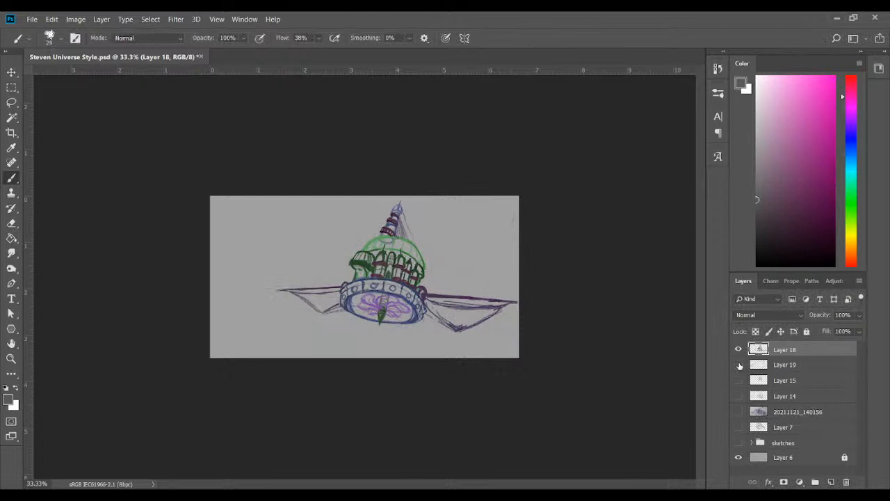
left_click(791, 365)
left_click(848, 482)
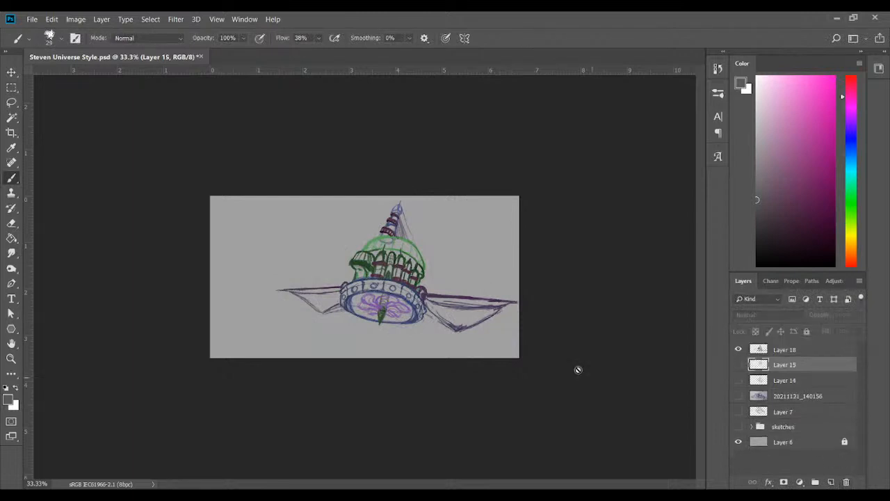
Create a new layer above Layer 18 and rough in the first grey cliff strokes below the right side of the ship's hull
left_click(829, 351)
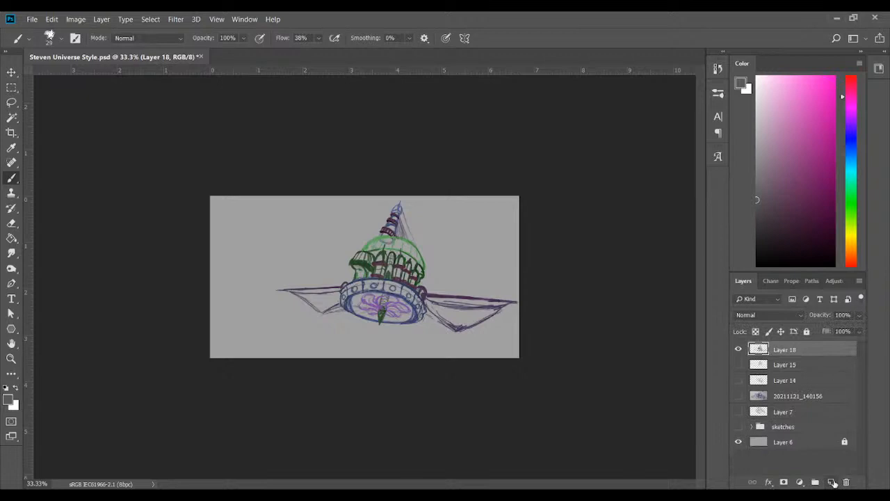
left_click(831, 482)
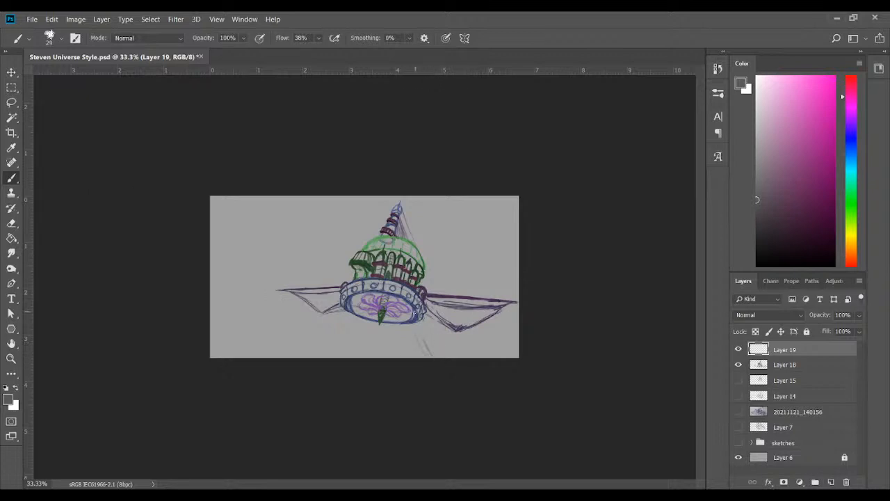
mouse_move(414, 324)
left_mouse_down()
mouse_move(412, 356)
mouse_move(449, 336)
mouse_move(455, 349)
mouse_move(410, 353)
left_mouse_up()
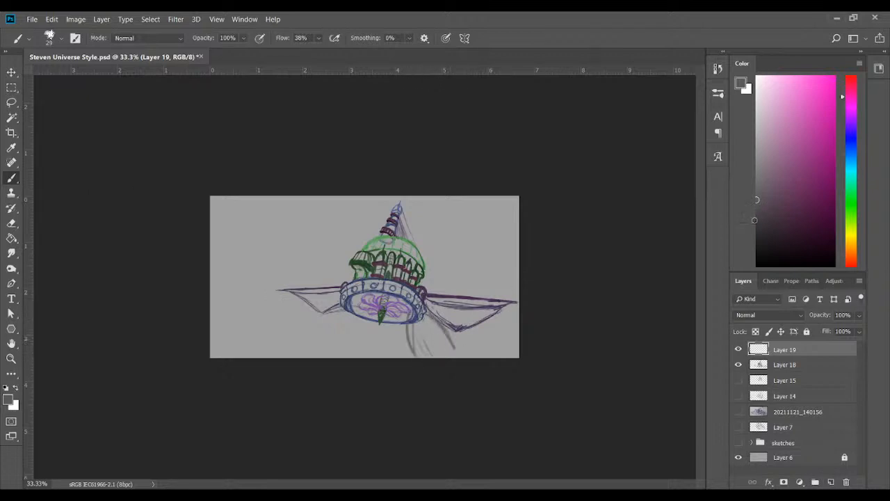
Pick a darker grey and hatch a rocky cliff beneath the ship's right wing, adding short strokes at its lower left edge
left_click(756, 228)
mouse_move(414, 306)
left_mouse_down()
mouse_move(447, 337)
mouse_move(443, 323)
mouse_move(416, 316)
mouse_move(412, 357)
mouse_move(433, 353)
mouse_move(433, 320)
mouse_move(455, 345)
left_mouse_up()
mouse_move(444, 297)
left_mouse_down()
mouse_move(464, 358)
mouse_move(455, 326)
left_mouse_up()
left_click_drag(458, 299, 469, 359)
left_click_drag(454, 304, 463, 357)
left_click_drag(456, 326, 471, 361)
mouse_move(468, 312)
left_mouse_down()
mouse_move(475, 361)
mouse_move(479, 354)
left_mouse_up()
left_click_drag(470, 317, 490, 356)
mouse_move(498, 290)
left_mouse_down()
mouse_move(492, 334)
mouse_move(518, 301)
left_mouse_up()
left_click_drag(489, 310, 502, 359)
left_click_drag(504, 299, 517, 359)
left_click_drag(515, 297, 519, 343)
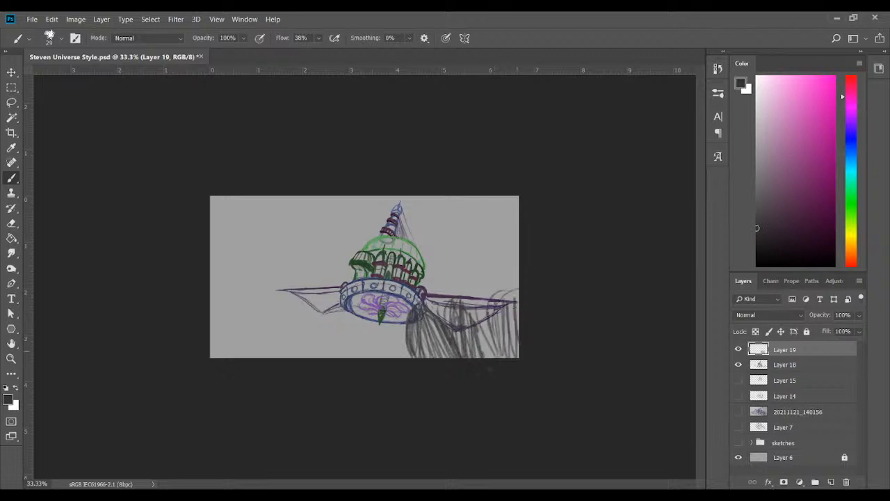
left_click_drag(392, 343, 396, 360)
left_click_drag(402, 344, 406, 361)
left_click_drag(387, 349, 393, 361)
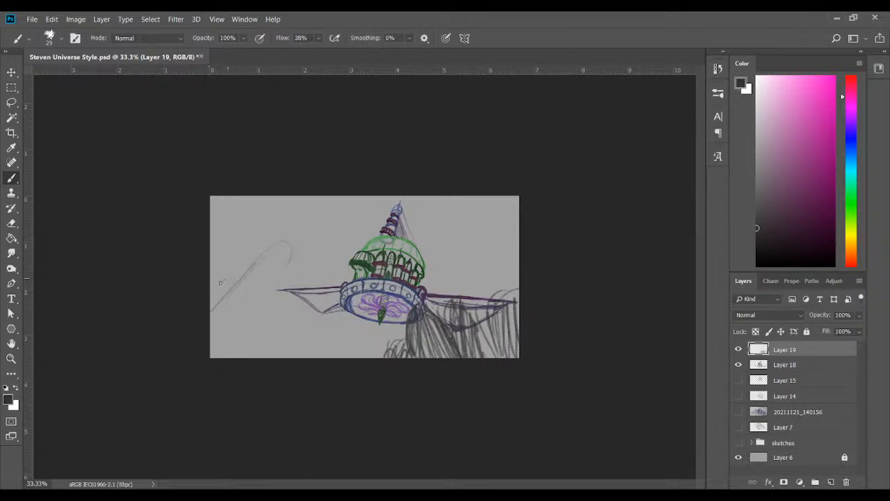
Sketch slanted mountain ridges behind the ship on both sides and rounded cloud outlines below and around its left wing
left_click_drag(291, 262, 345, 196)
left_click_drag(314, 234, 343, 207)
left_click_drag(338, 262, 352, 230)
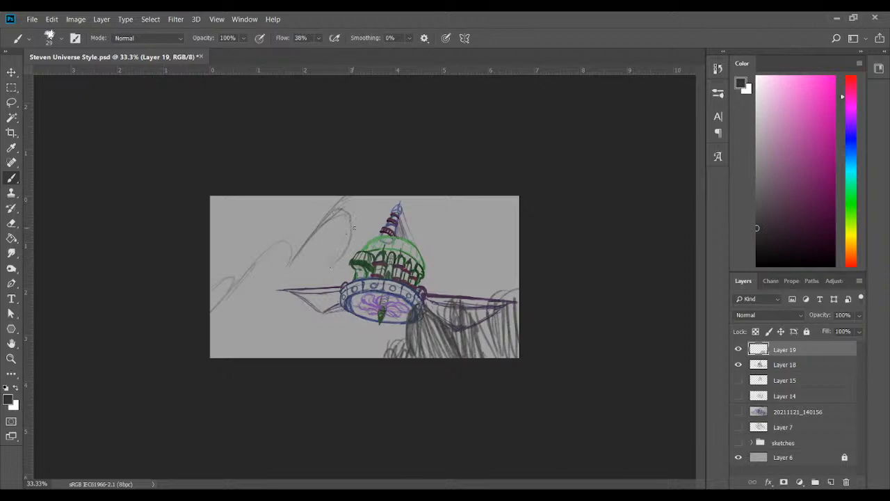
left_click_drag(345, 251, 387, 192)
left_click_drag(427, 251, 465, 198)
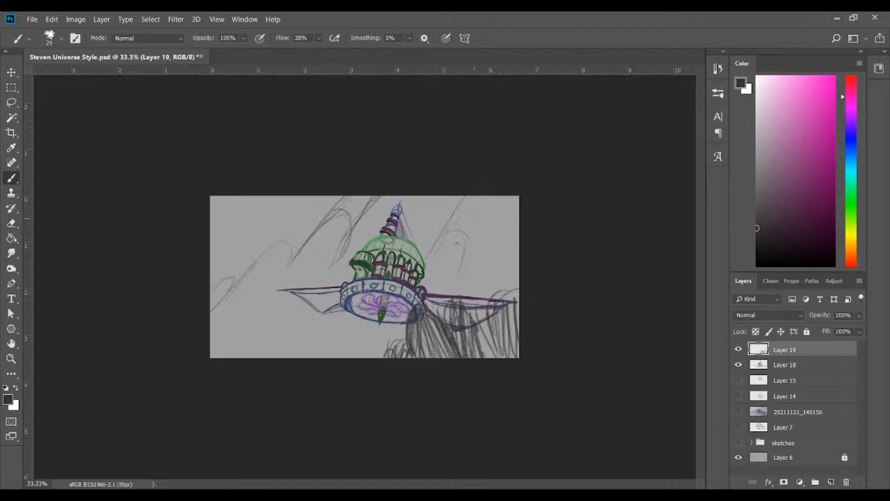
left_click_drag(463, 281, 489, 223)
mouse_move(259, 309)
left_mouse_down()
mouse_move(369, 351)
mouse_move(387, 337)
left_mouse_up()
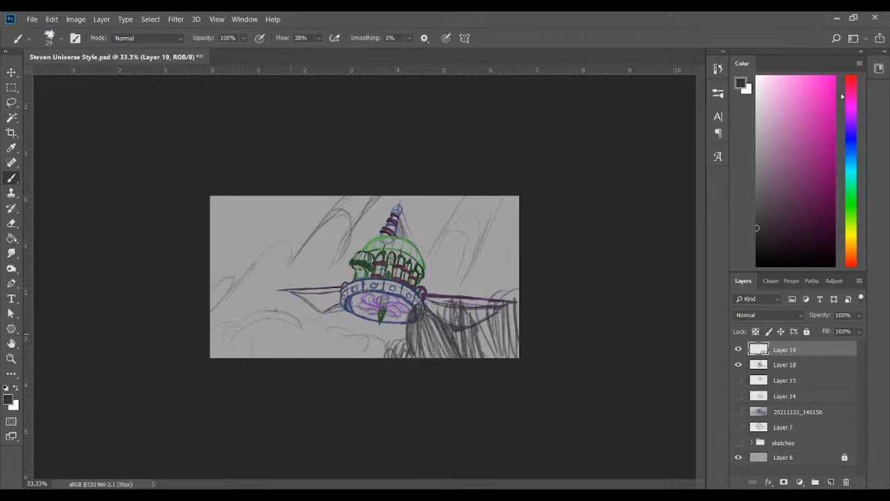
left_click_drag(287, 288, 272, 294)
Darken the slanted ridge outlines left of the spire and in the upper right of the canvas
left_click_drag(354, 221, 389, 176)
mouse_move(353, 212)
left_mouse_down()
mouse_move(290, 264)
mouse_move(230, 290)
mouse_move(212, 284)
left_mouse_up()
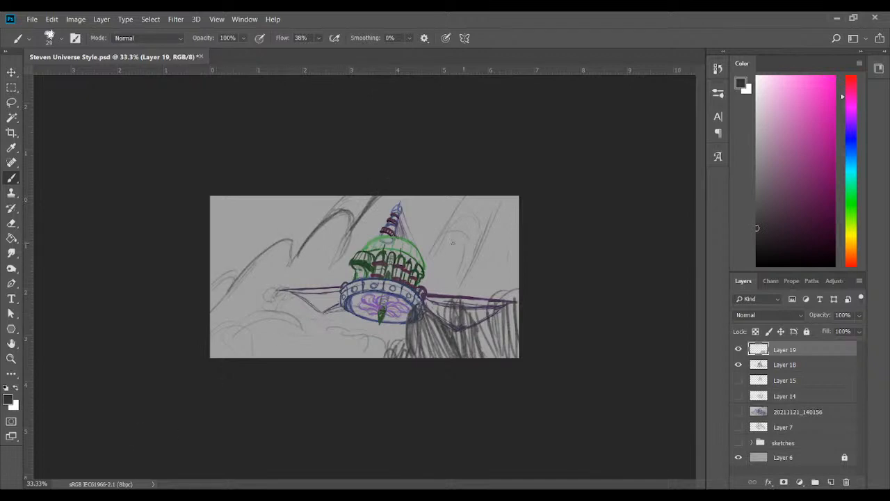
left_click_drag(428, 251, 465, 197)
left_click_drag(470, 263, 506, 203)
left_click_drag(480, 242, 513, 196)
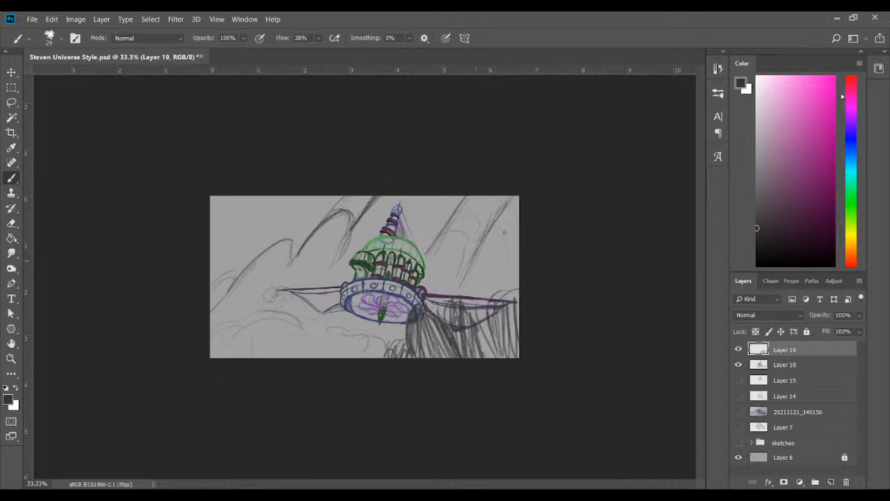
Reinforce the cliff under the right wing with heavier dark vertical hatching
mouse_move(456, 299)
left_mouse_down()
mouse_move(464, 321)
mouse_move(461, 304)
mouse_move(448, 313)
mouse_move(473, 329)
mouse_move(476, 306)
mouse_move(488, 358)
left_mouse_up()
left_click_drag(492, 308, 493, 360)
left_click_drag(516, 288, 493, 338)
left_click_drag(492, 338, 491, 352)
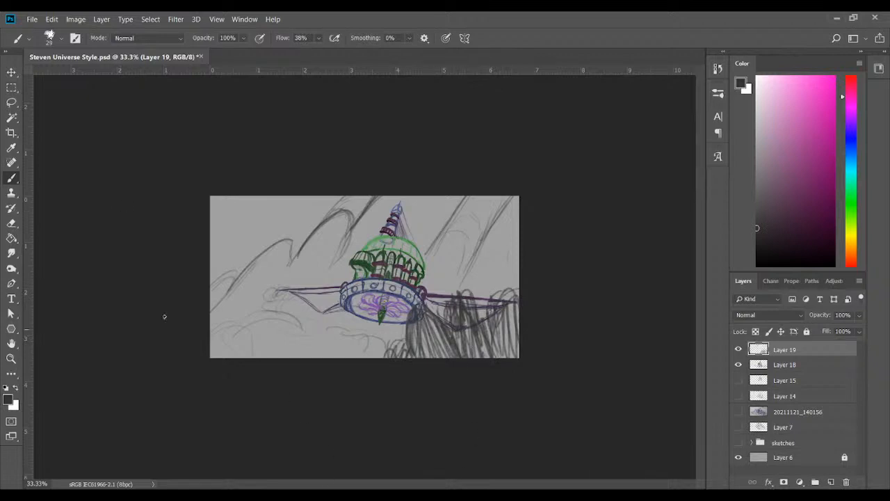
Lasso the hatched cliff on Layer 19, scale its height to about 89.6%, deselect it and save the document
left_click(11, 102)
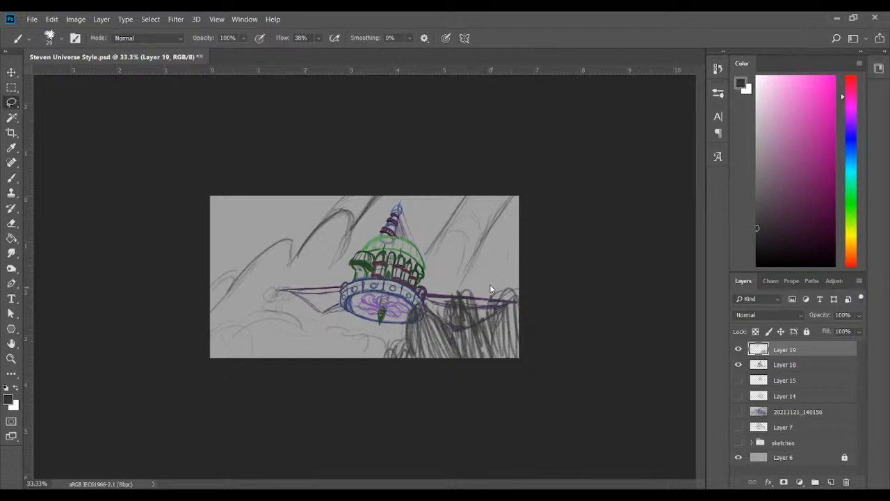
mouse_move(491, 289)
left_mouse_down()
mouse_move(423, 296)
mouse_move(395, 329)
mouse_move(423, 398)
mouse_move(548, 304)
mouse_move(492, 249)
mouse_move(449, 270)
left_mouse_up()
left_click(11, 72)
left_click(525, 39)
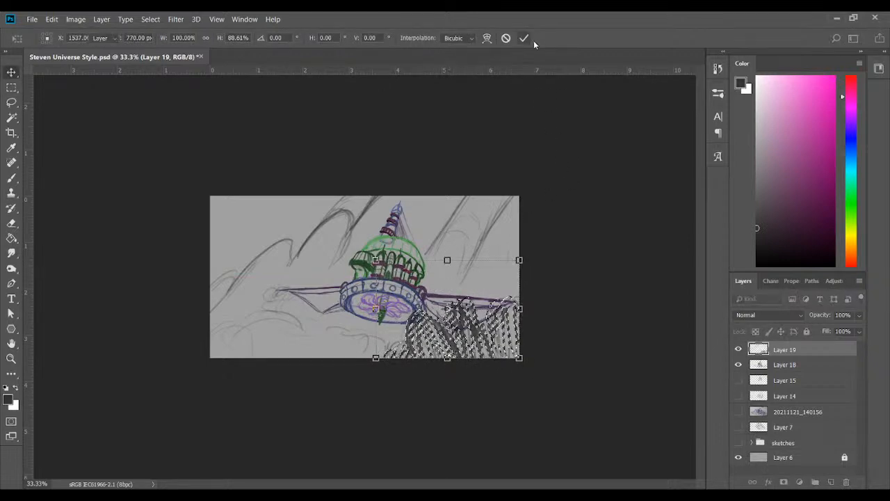
key("ctrl+d")
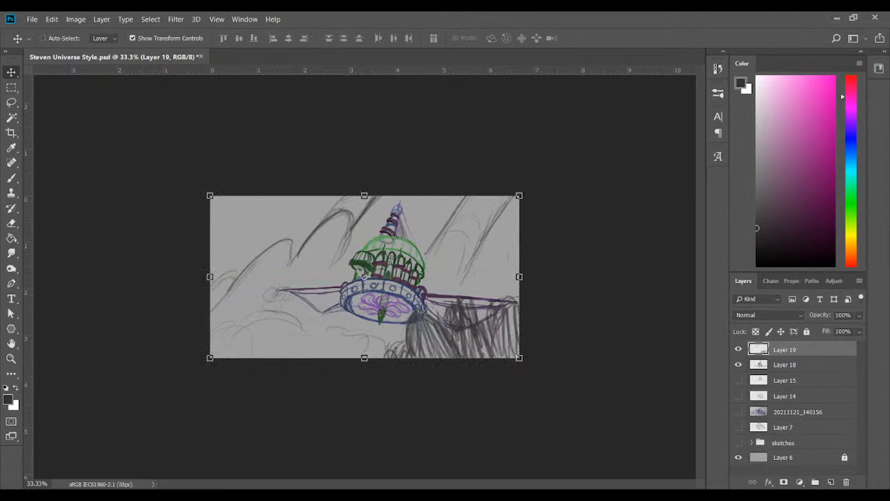
key("ctrl+s")
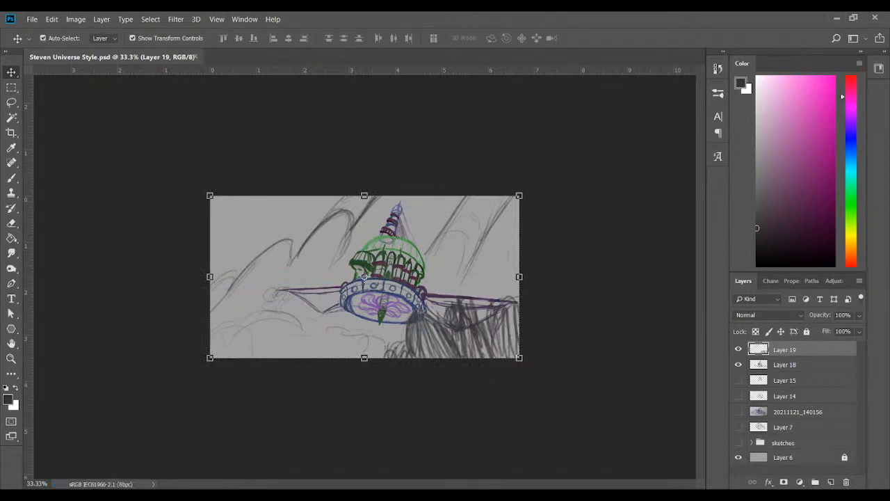